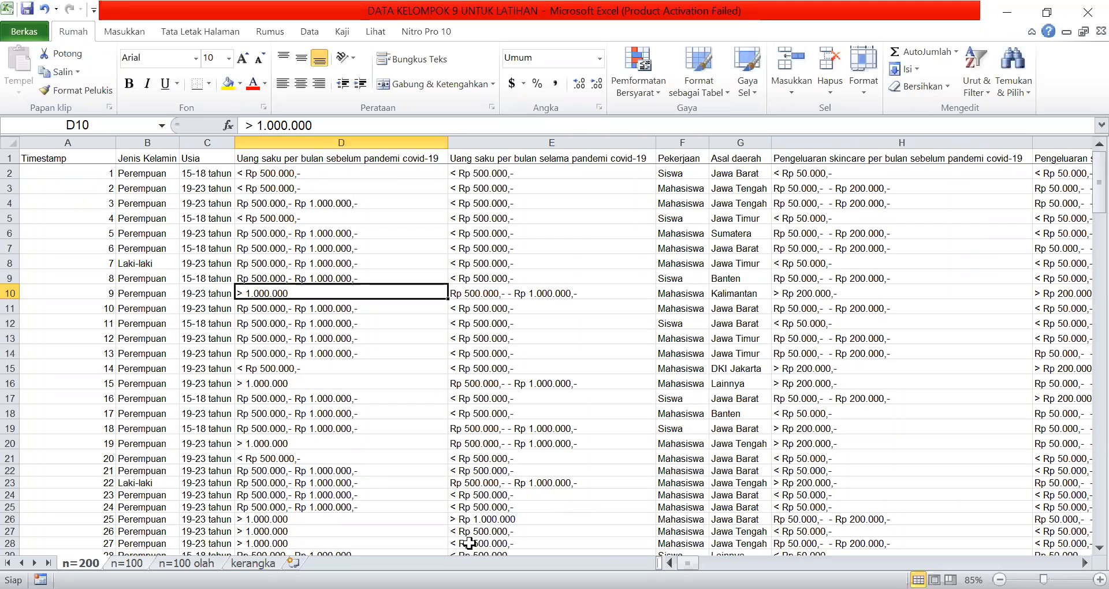
Examine the coded social media, GH and motivasi1 scores on the n=100 olah sheet
{"action": "key", "text": "ctrl+Page_Down"}
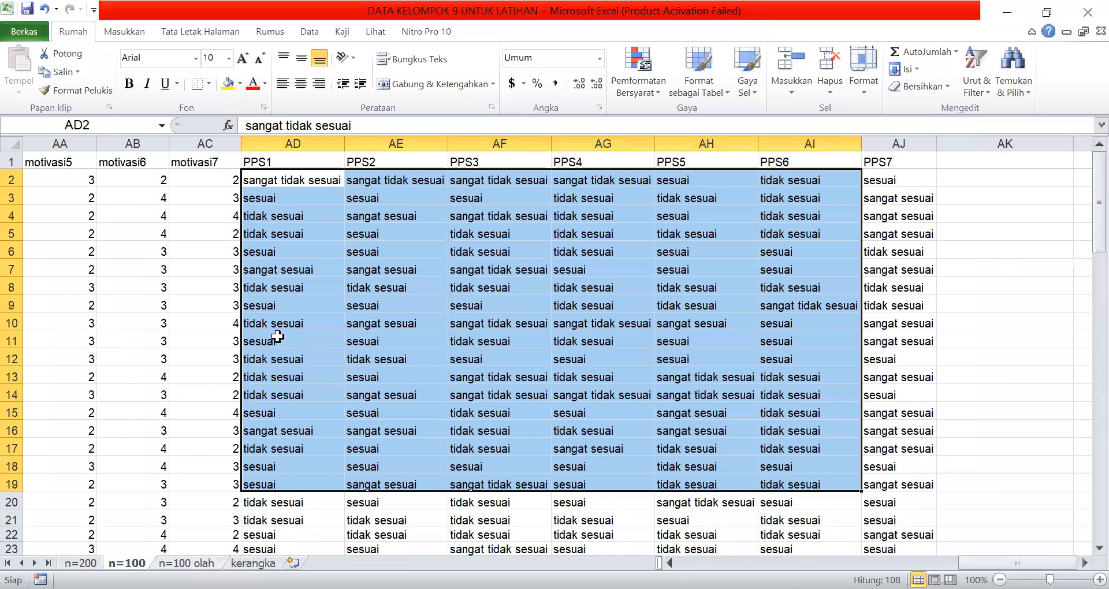
{"action": "key", "text": "ctrl+Page_Down"}
{"action": "left_click_drag", "start_coordinate": [743, 564], "coordinate": [877, 563]}
{"action": "left_click_drag", "start_coordinate": [524, 272], "coordinate": [752, 406]}
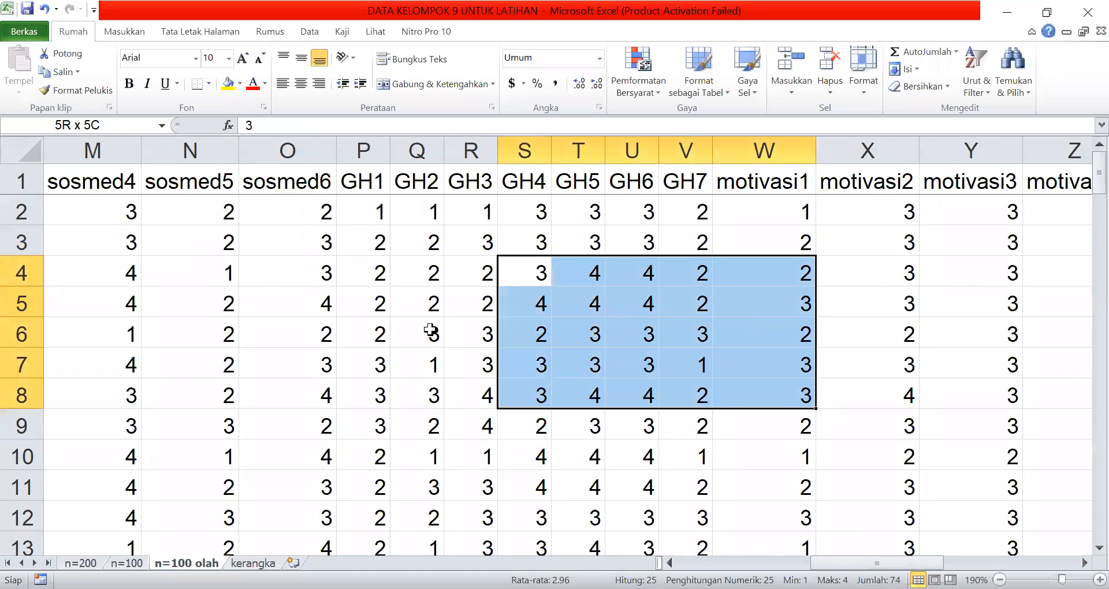
{"action": "left_click", "coordinate": [267, 273]}
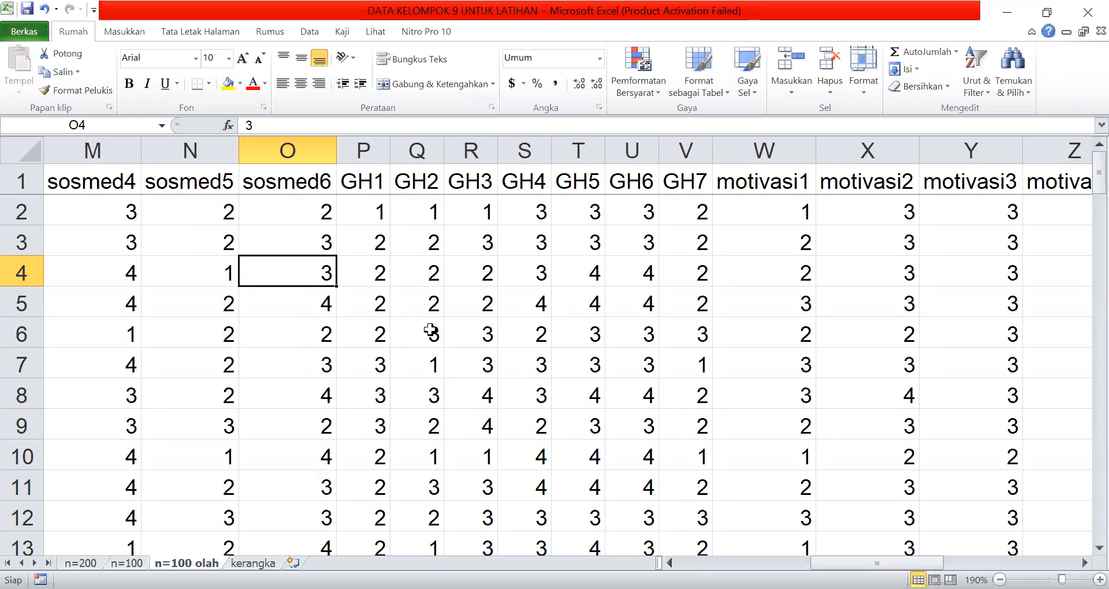
{"action": "left_click", "coordinate": [534, 354]}
{"action": "left_click_drag", "start_coordinate": [185, 232], "coordinate": [807, 504]}
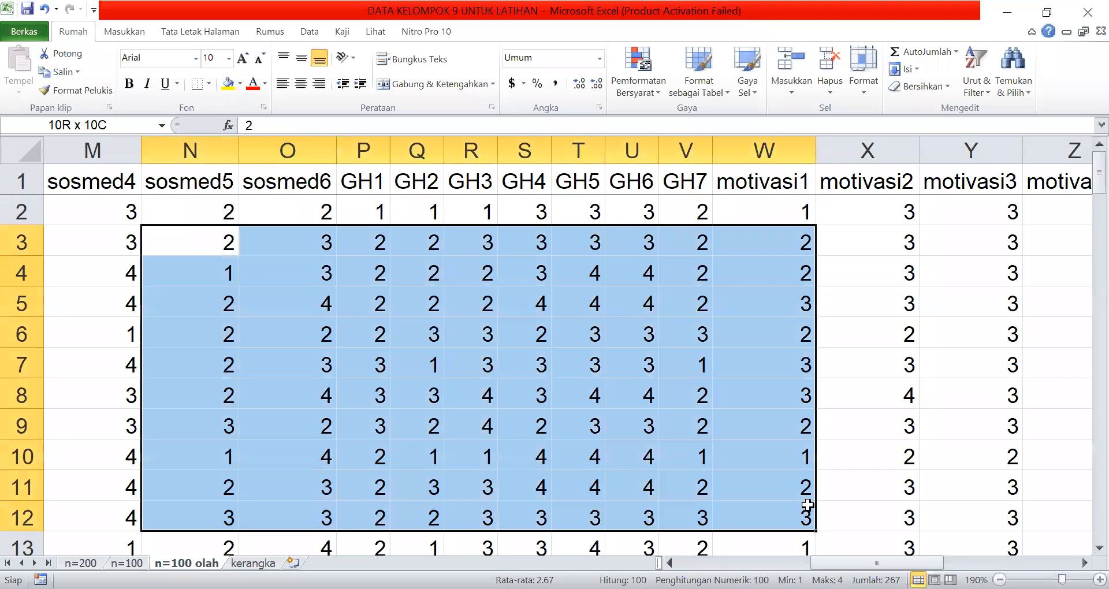
Examine the coded scores across the motivasi and PPS columns of the n=100 olah sheet
{"action": "left_click_drag", "start_coordinate": [849, 563], "coordinate": [905, 563]}
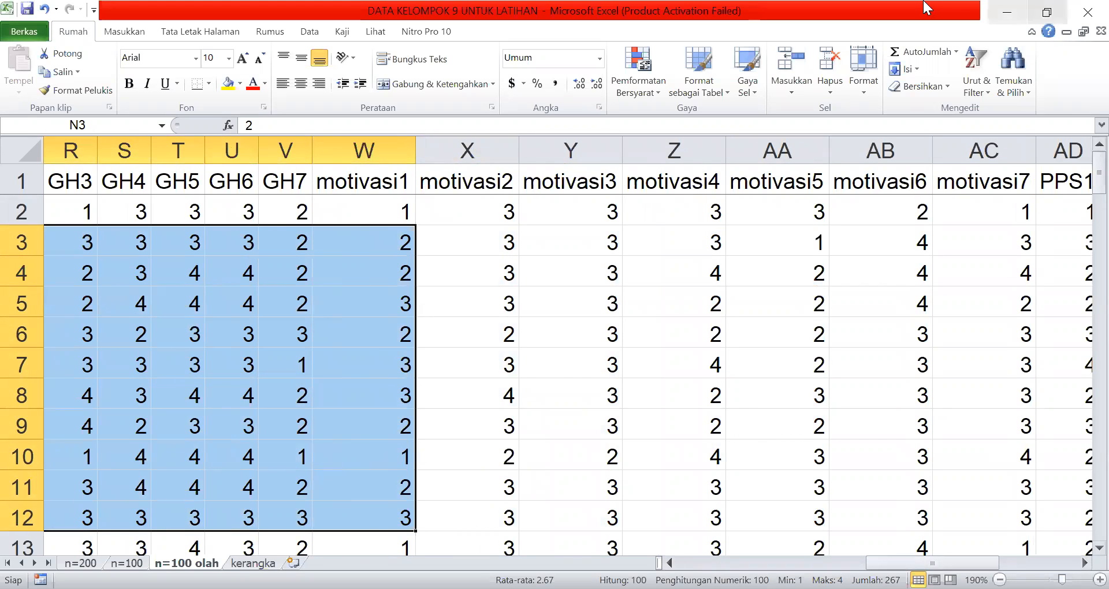
{"action": "scroll", "coordinate": [767, 451], "scroll_direction": "down", "scroll_amount": 2, "text": "ctrl"}
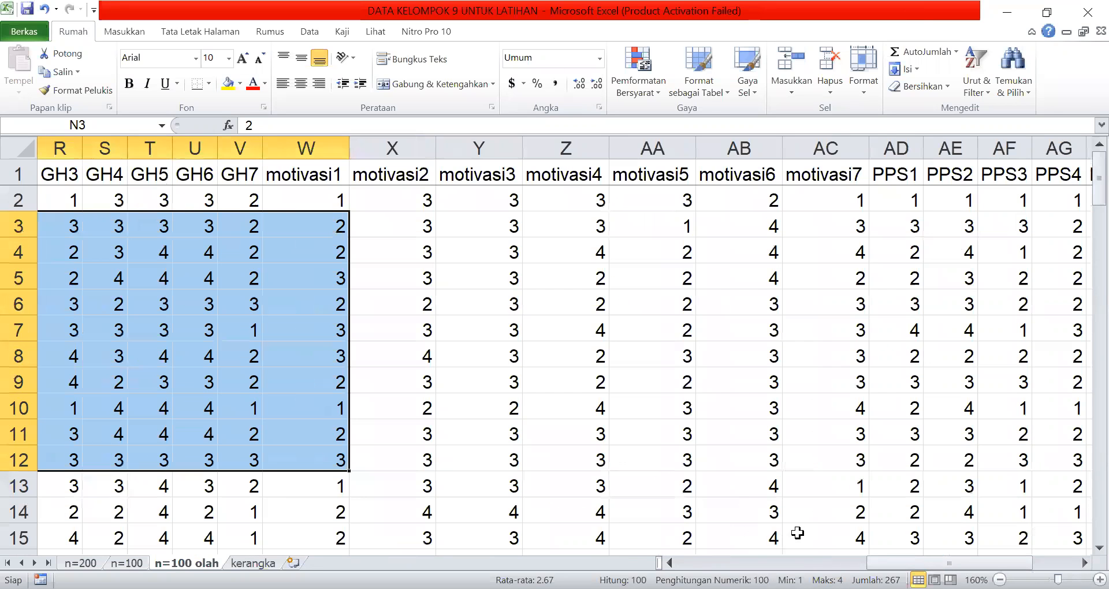
{"action": "scroll", "coordinate": [649, 344], "scroll_direction": "down", "scroll_amount": 2, "text": "ctrl"}
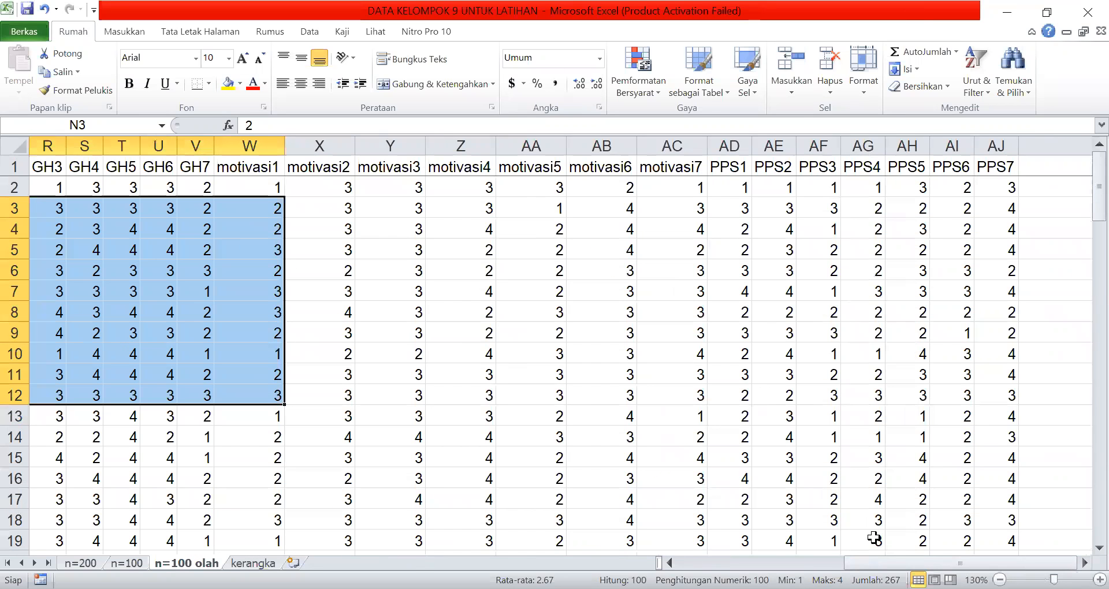
{"action": "left_click_drag", "start_coordinate": [961, 563], "coordinate": [940, 564]}
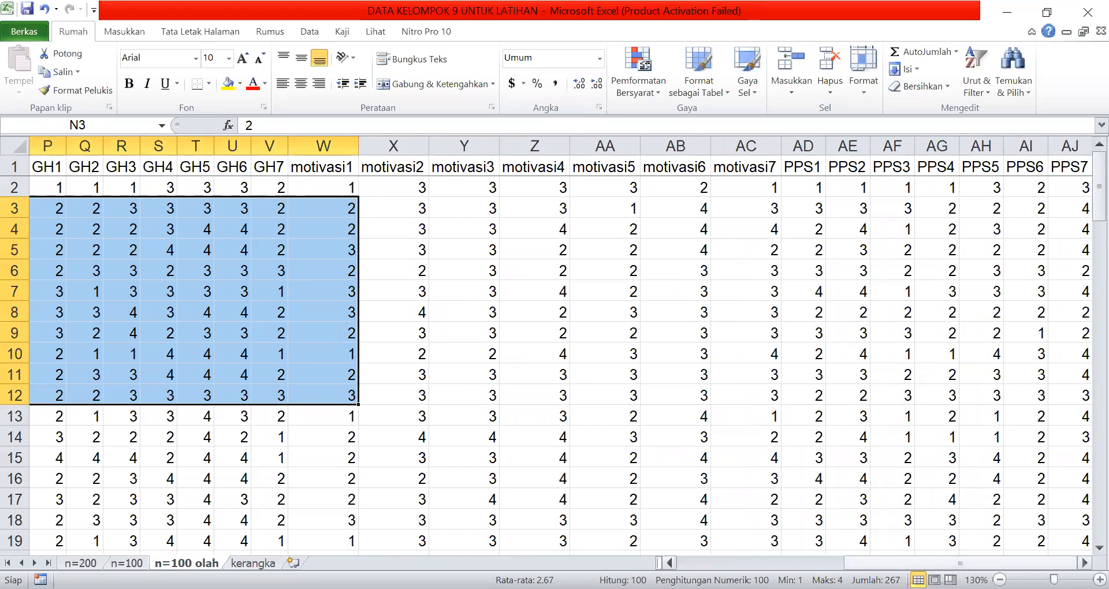
{"action": "left_click", "coordinate": [575, 334]}
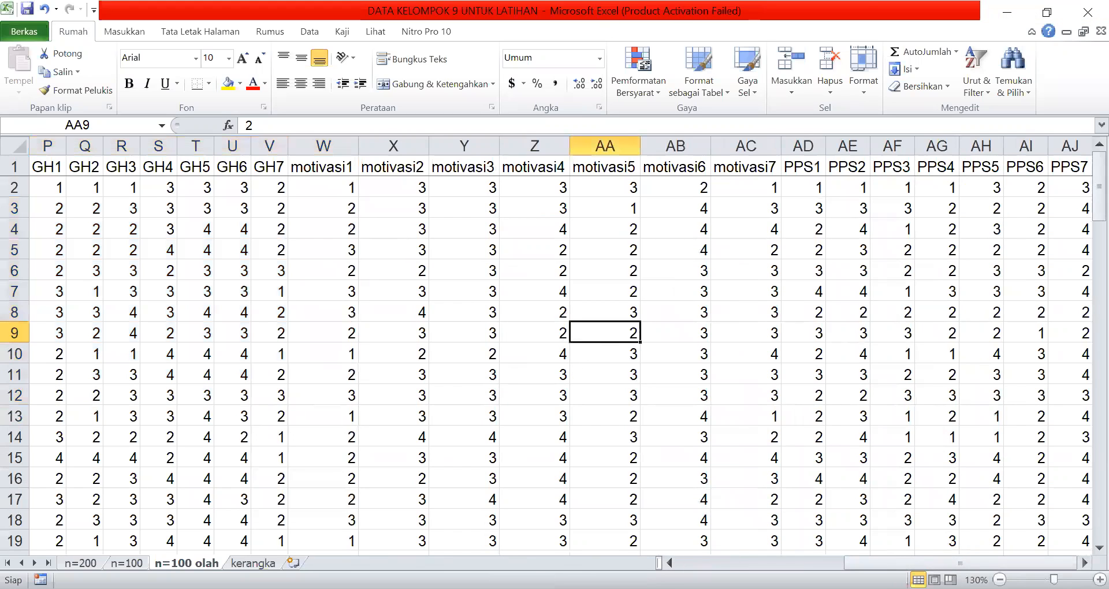
{"action": "left_click_drag", "start_coordinate": [960, 564], "coordinate": [905, 563]}
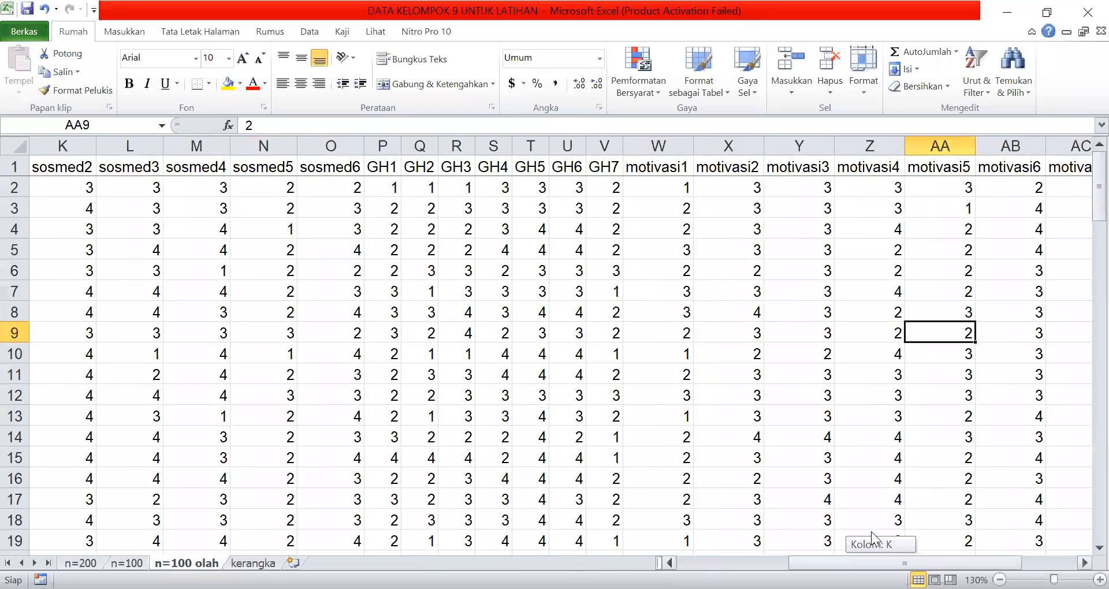
{"action": "left_click_drag", "start_coordinate": [458, 291], "coordinate": [938, 478]}
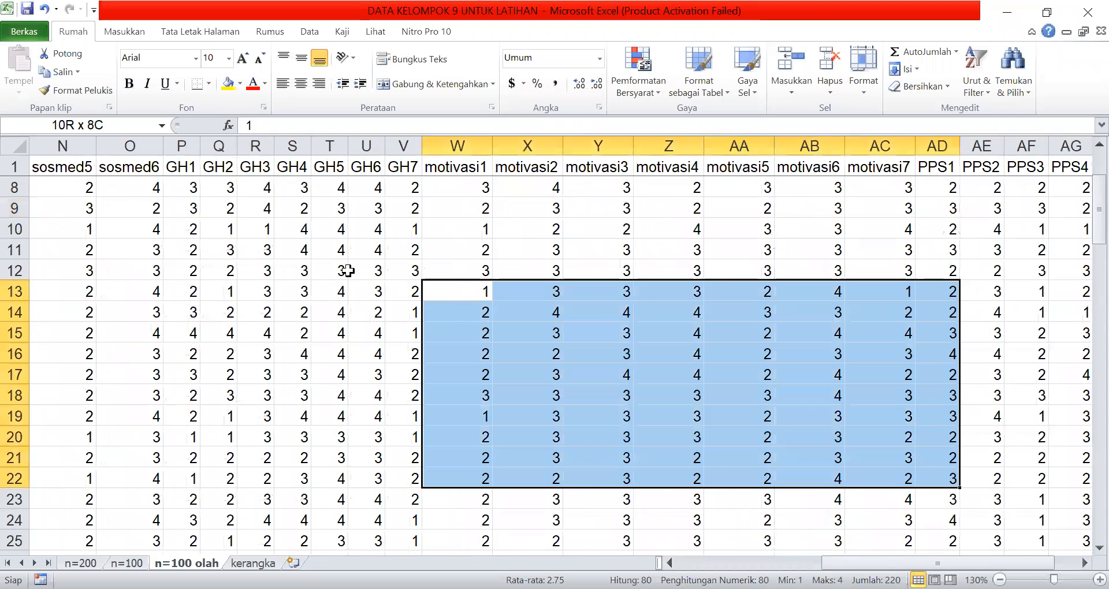
{"action": "left_click_drag", "start_coordinate": [131, 196], "coordinate": [930, 522]}
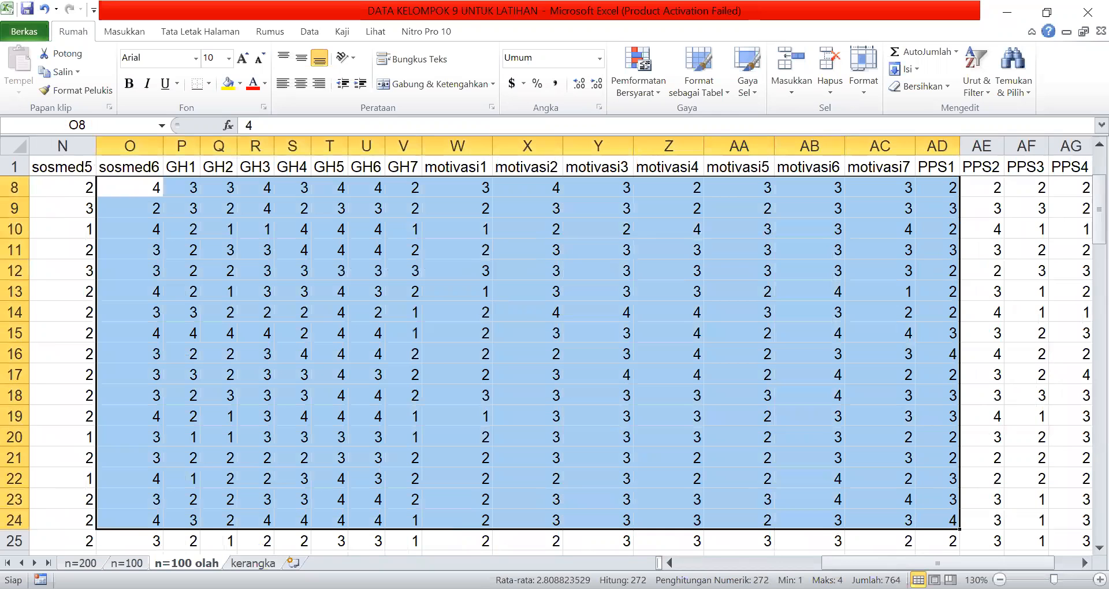
Review the text answers for PPS1 to PPS7 on the n=100 sheet
{"action": "key", "text": "ctrl+Page_Up"}
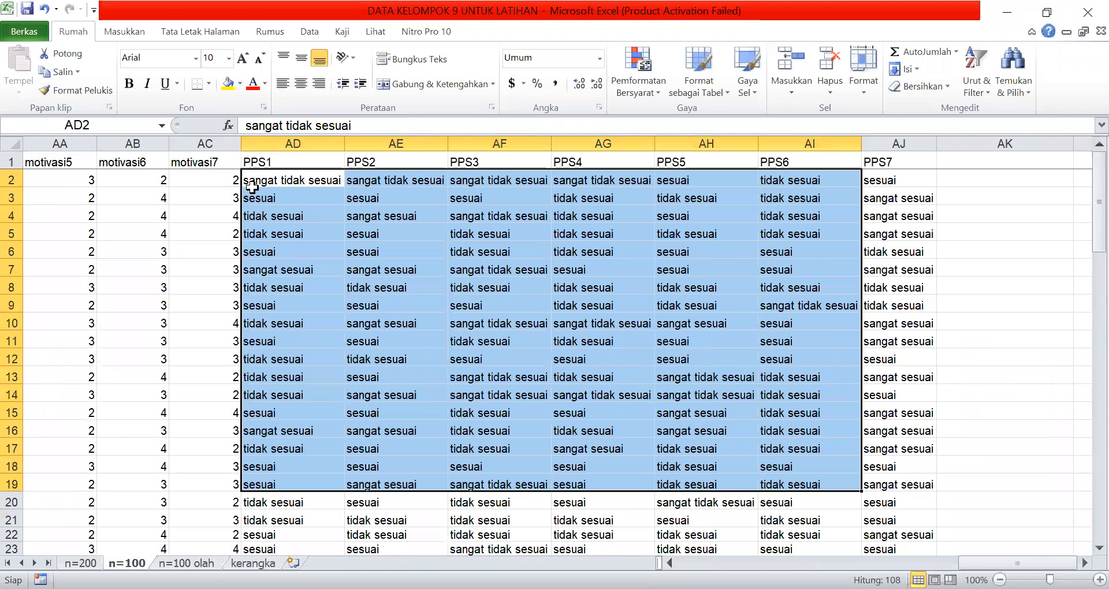
{"action": "key", "text": "Down"}
{"action": "key", "text": "Down"}
{"action": "key", "text": "Down"}
{"action": "left_click_drag", "start_coordinate": [292, 180], "coordinate": [875, 527]}
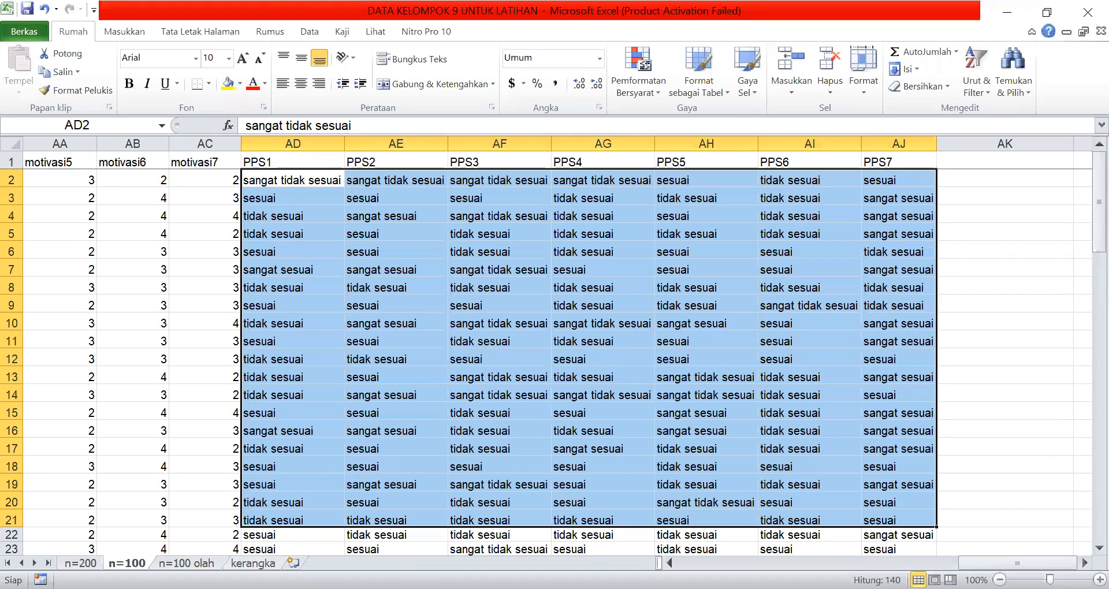
Review the research framework diagram linking the variables on the kerangka sheet
{"action": "left_click", "coordinate": [253, 564]}
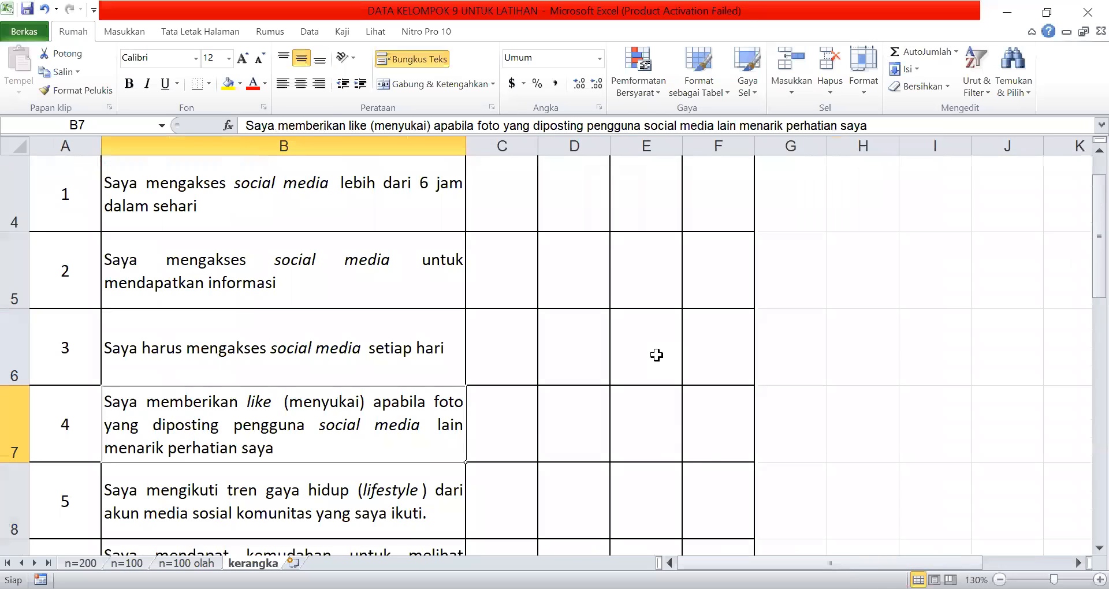
{"action": "scroll", "coordinate": [658, 355], "scroll_direction": "up", "scroll_amount": 1}
{"action": "scroll", "coordinate": [641, 358], "scroll_direction": "down", "scroll_amount": 1}
{"action": "scroll", "coordinate": [609, 361], "scroll_direction": "down", "scroll_amount": 2, "text": "ctrl"}
{"action": "scroll", "coordinate": [615, 363], "scroll_direction": "up", "scroll_amount": 1}
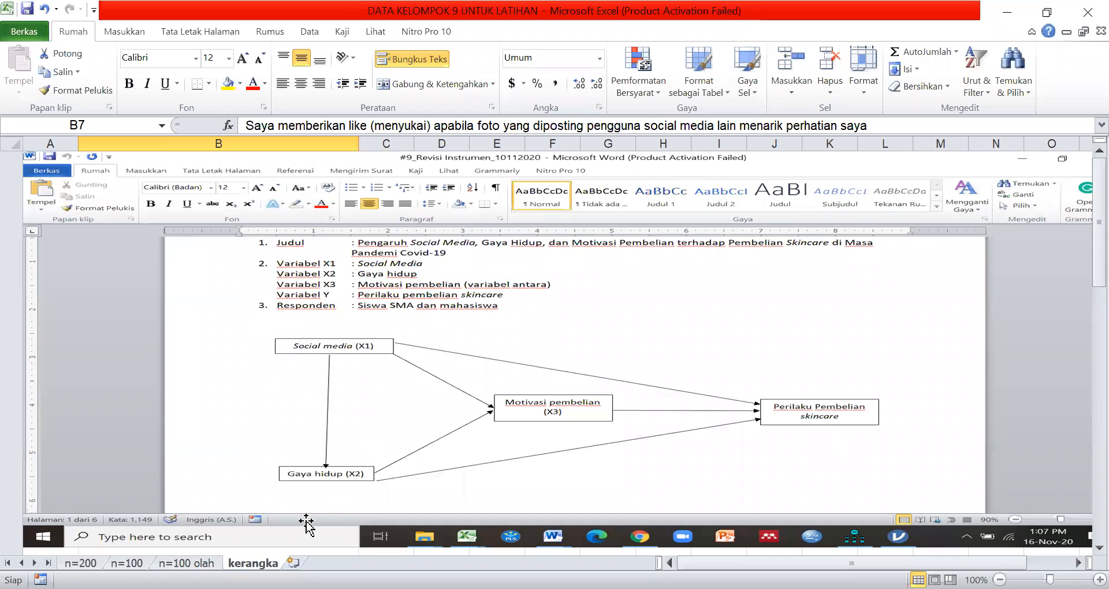
Turn on filtering for the whole data table on the n=100 olah sheet
{"action": "left_click", "coordinate": [186, 563]}
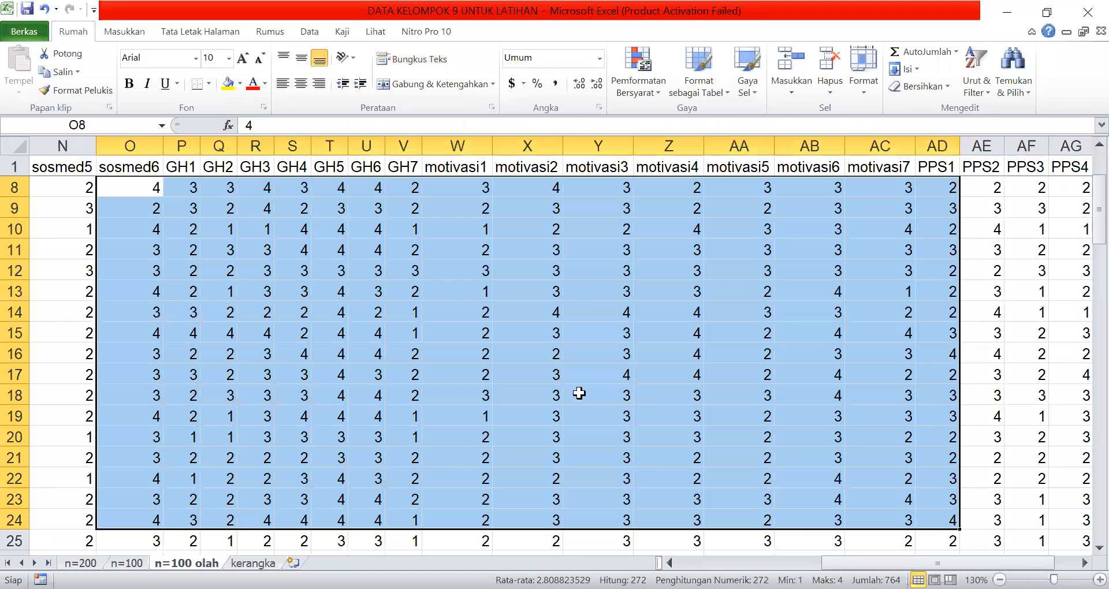
{"action": "left_click", "coordinate": [366, 374]}
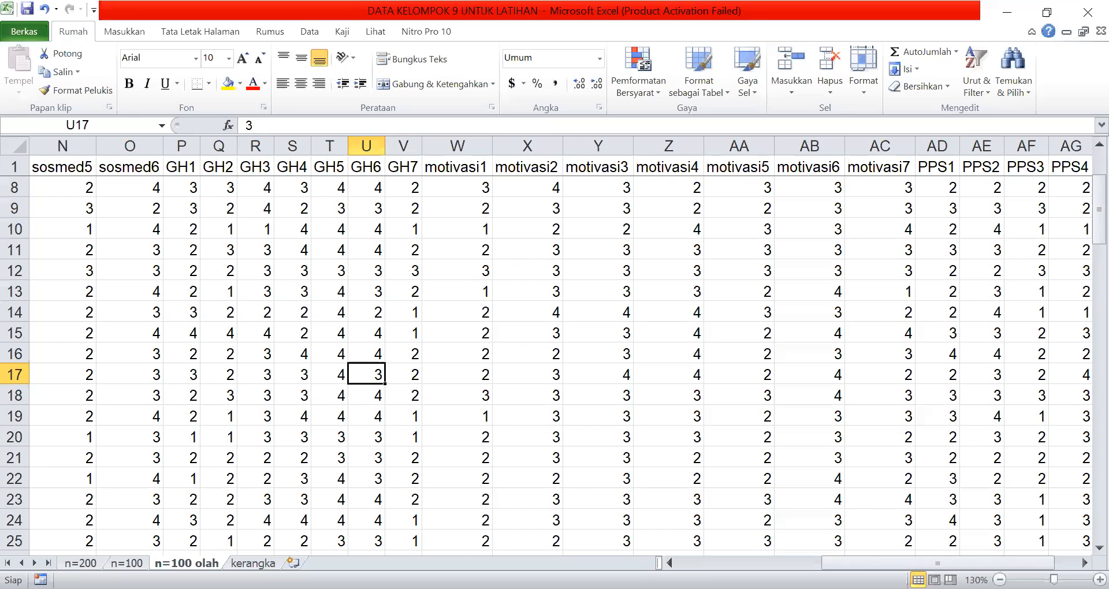
{"action": "left_click_drag", "start_coordinate": [854, 562], "coordinate": [832, 561]}
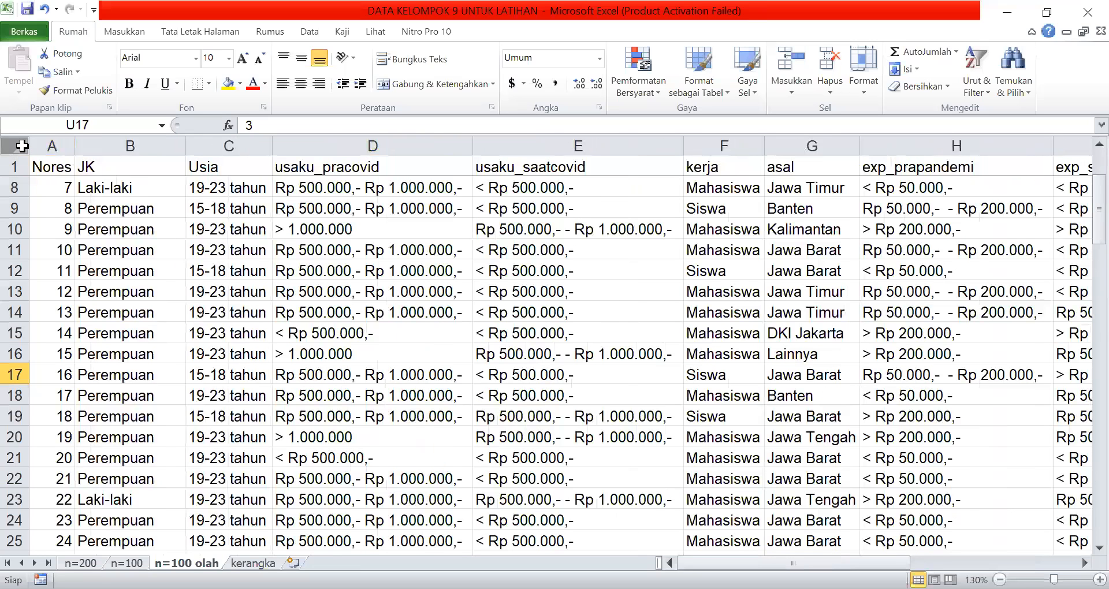
{"action": "key", "text": "ctrl+a"}
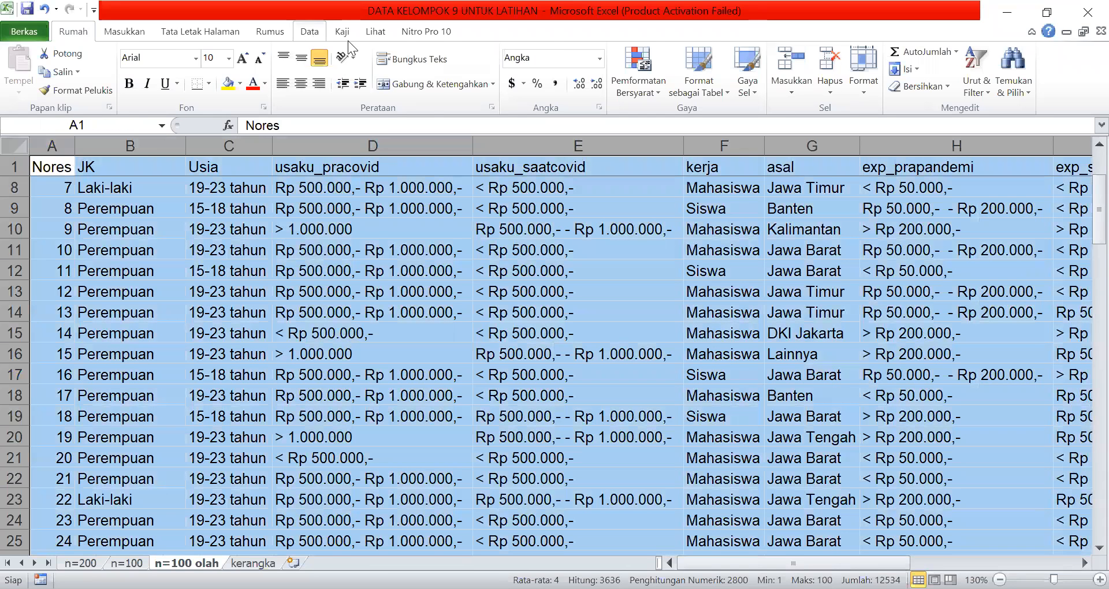
{"action": "left_click", "coordinate": [309, 32]}
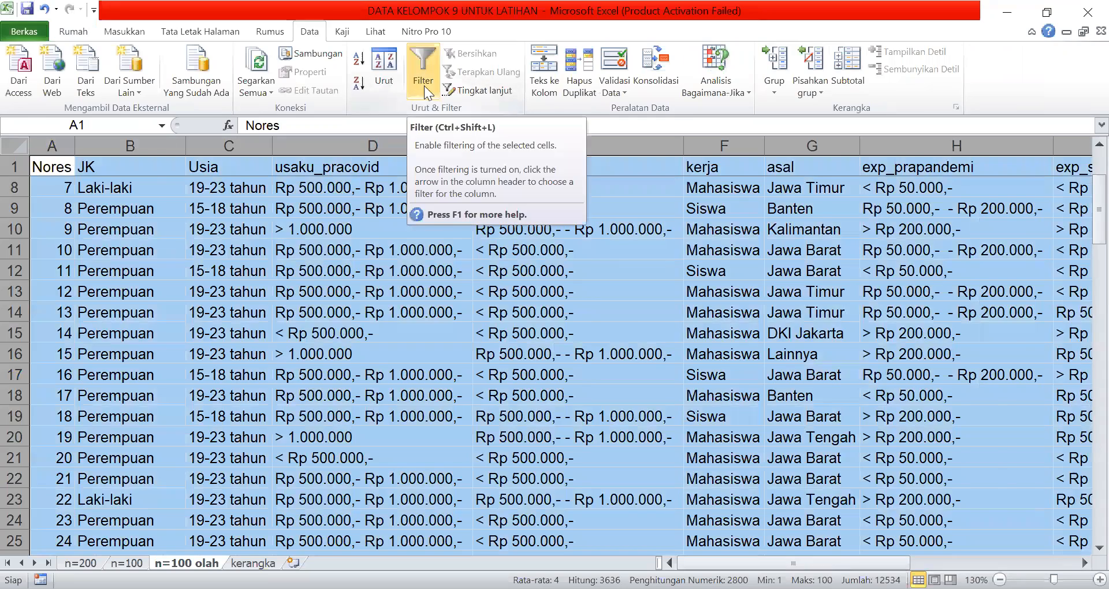
{"action": "left_click", "coordinate": [424, 85]}
{"action": "left_click", "coordinate": [531, 230]}
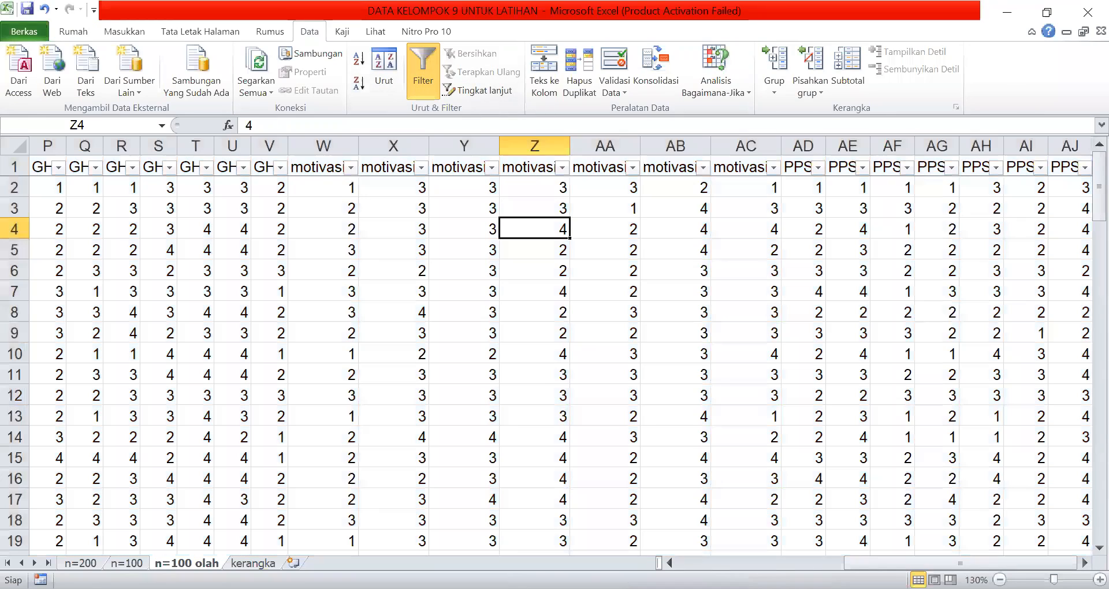
Check the distinct answer values in the usaku_pracovid and usaku_saatcovid columns without applying a filter
{"action": "scroll", "coordinate": [468, 180], "scroll_direction": "left", "scroll_amount": 5}
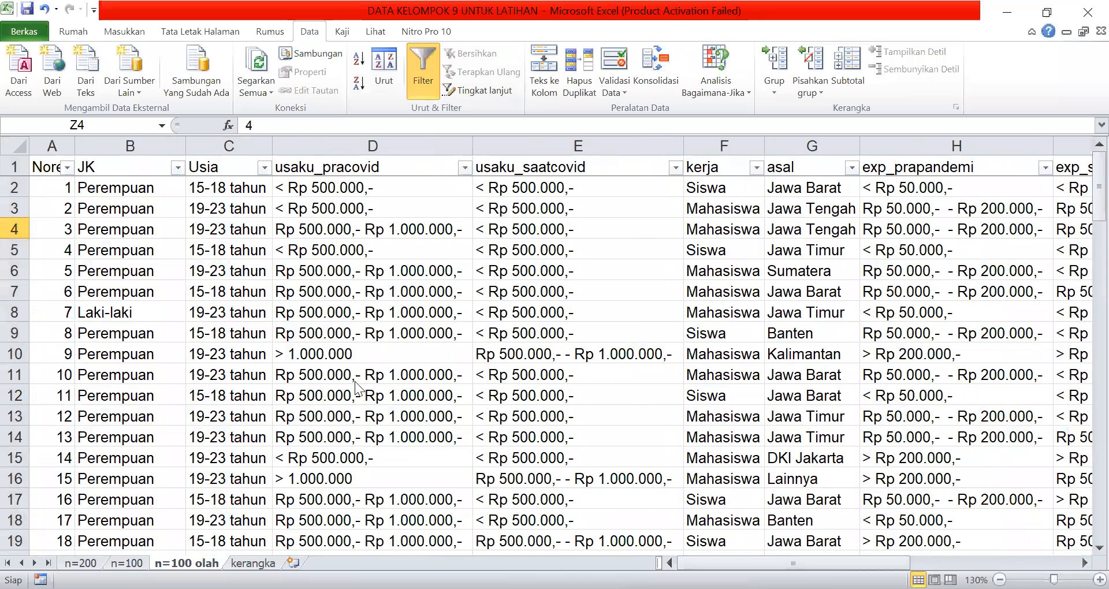
{"action": "left_click", "coordinate": [465, 168]}
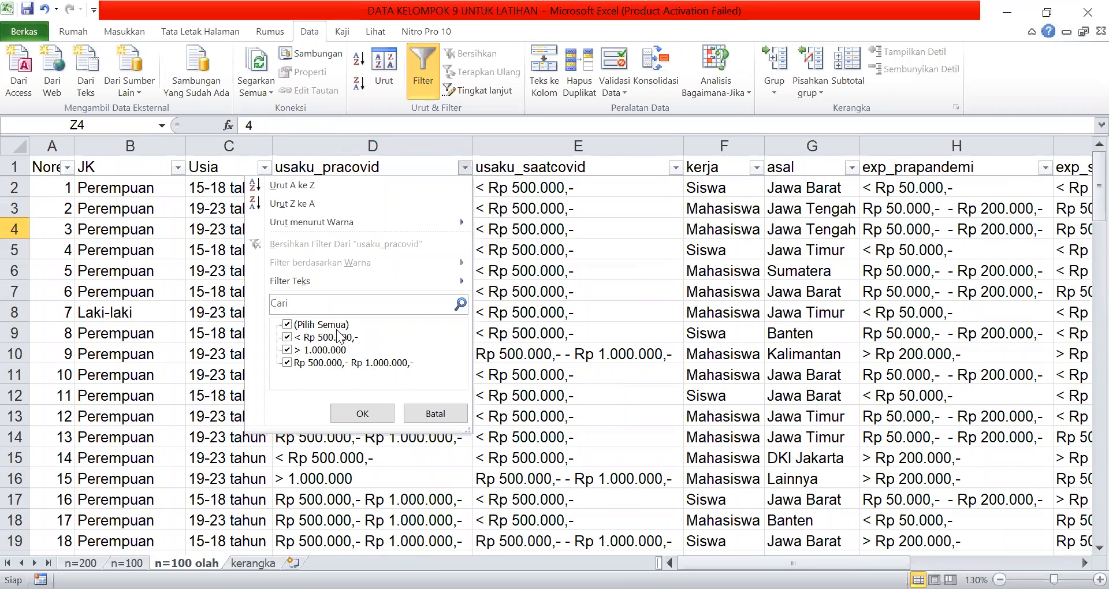
{"action": "left_click", "coordinate": [516, 266]}
{"action": "left_click", "coordinate": [675, 167]}
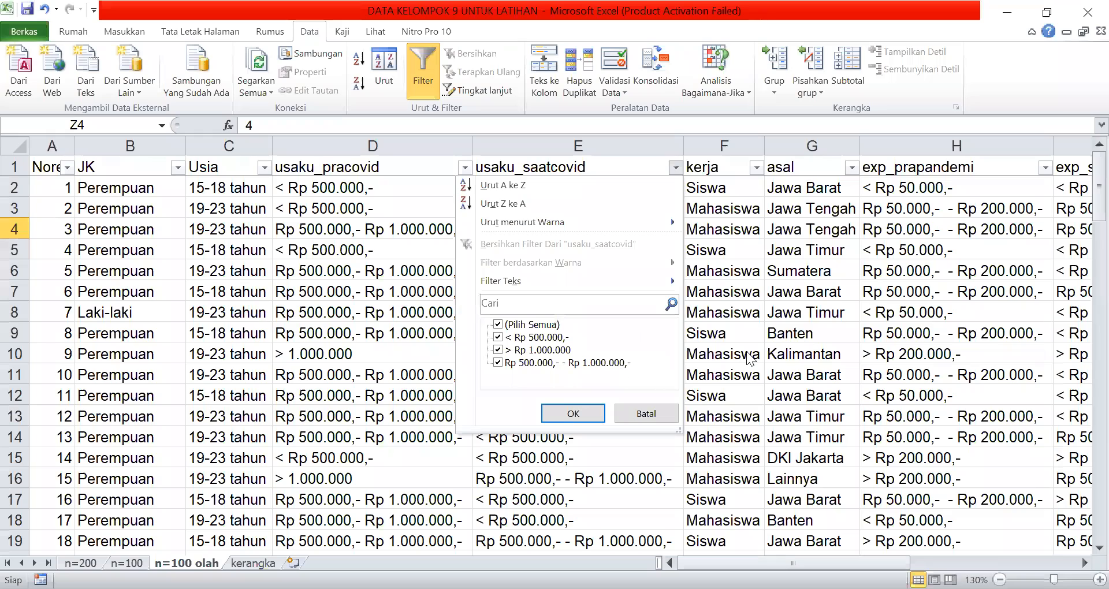
{"action": "key", "text": "Escape"}
{"action": "scroll", "coordinate": [749, 358], "scroll_direction": "right", "scroll_amount": 1}
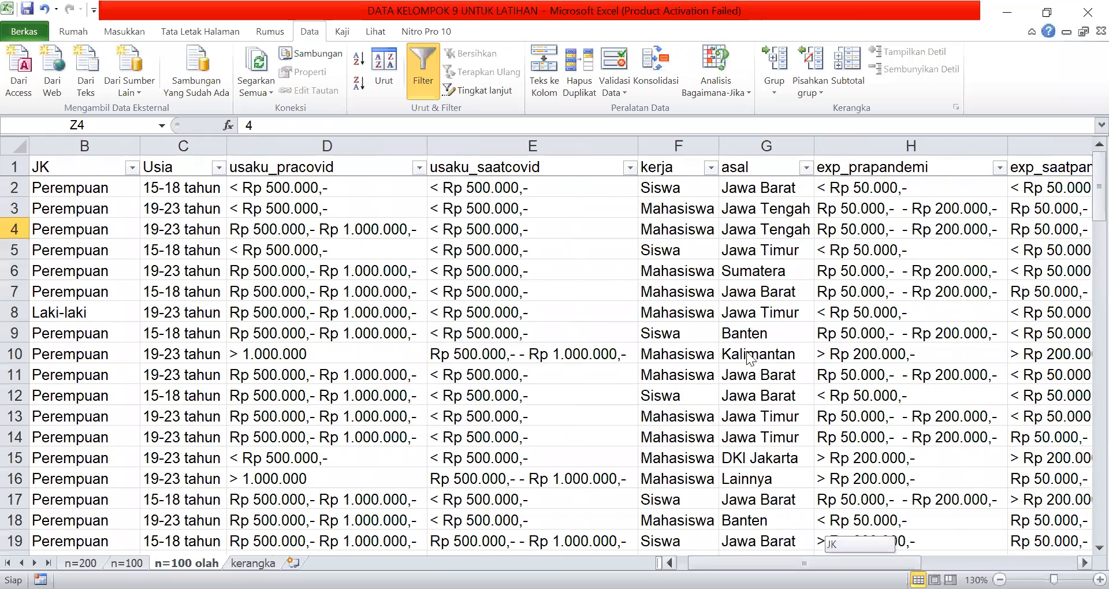
{"action": "scroll", "coordinate": [749, 359], "scroll_direction": "right", "scroll_amount": 1}
{"action": "scroll", "coordinate": [750, 358], "scroll_direction": "left", "scroll_amount": 2}
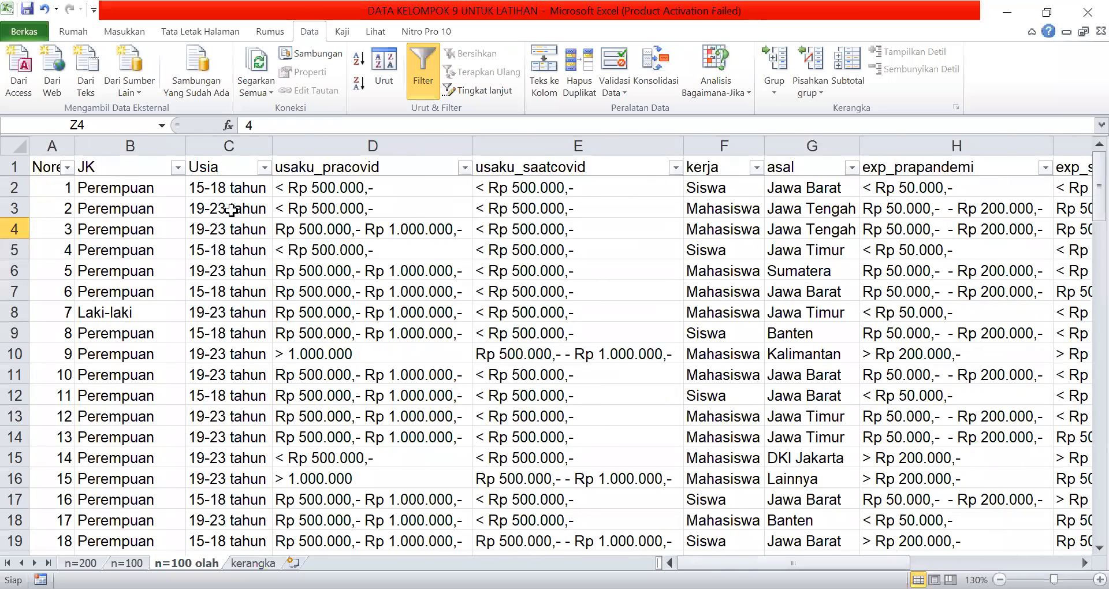
Filter the Usia column to show only the 19-22 tahun entries
{"action": "left_click", "coordinate": [228, 250]}
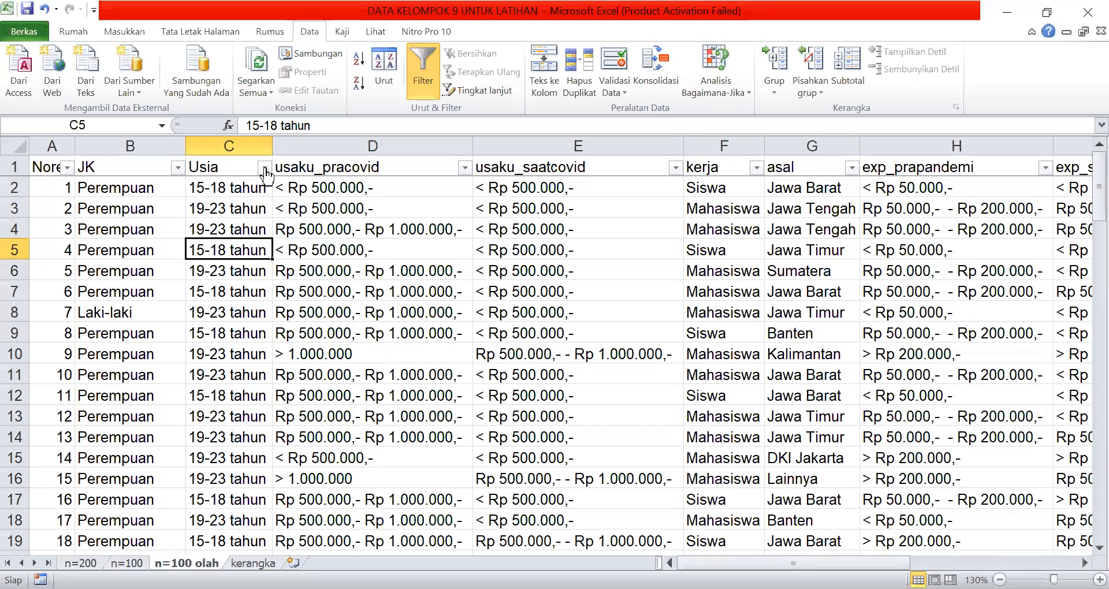
{"action": "left_click", "coordinate": [266, 168]}
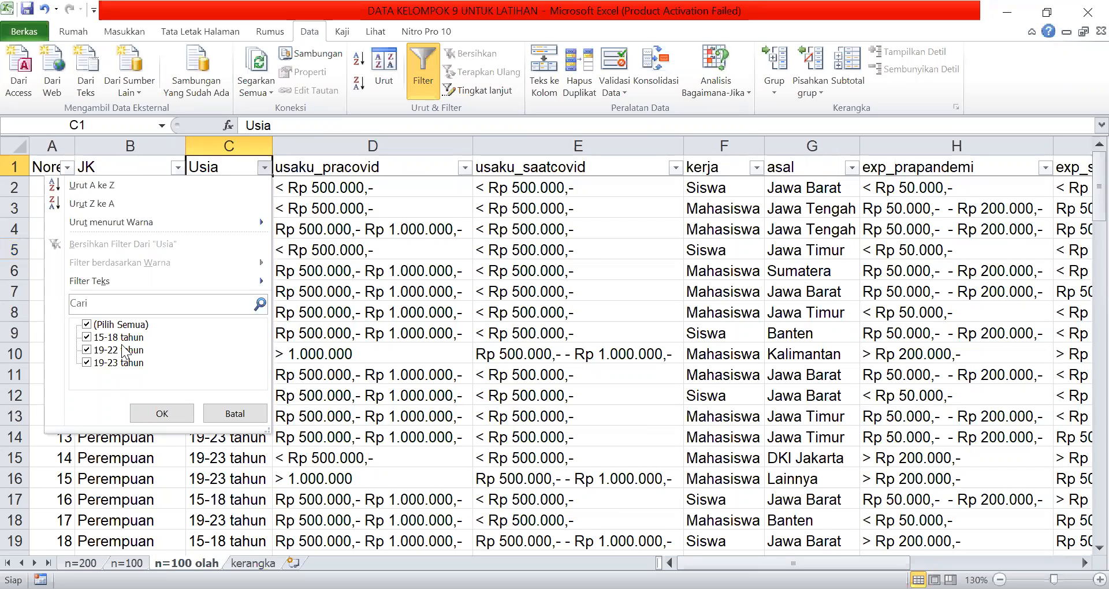
{"action": "left_click", "coordinate": [86, 325]}
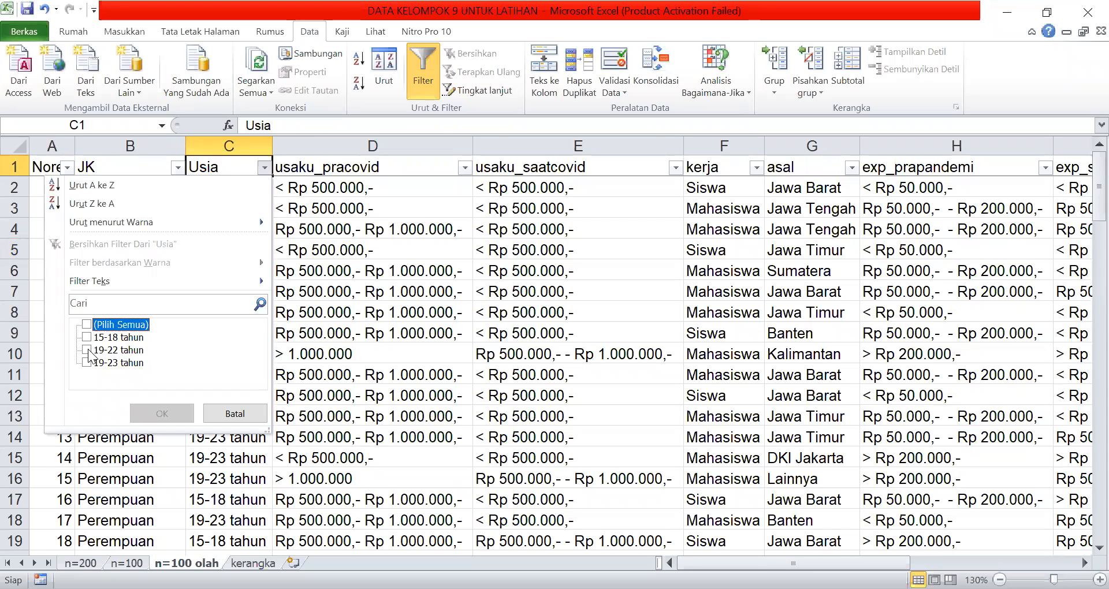
{"action": "left_click", "coordinate": [87, 350]}
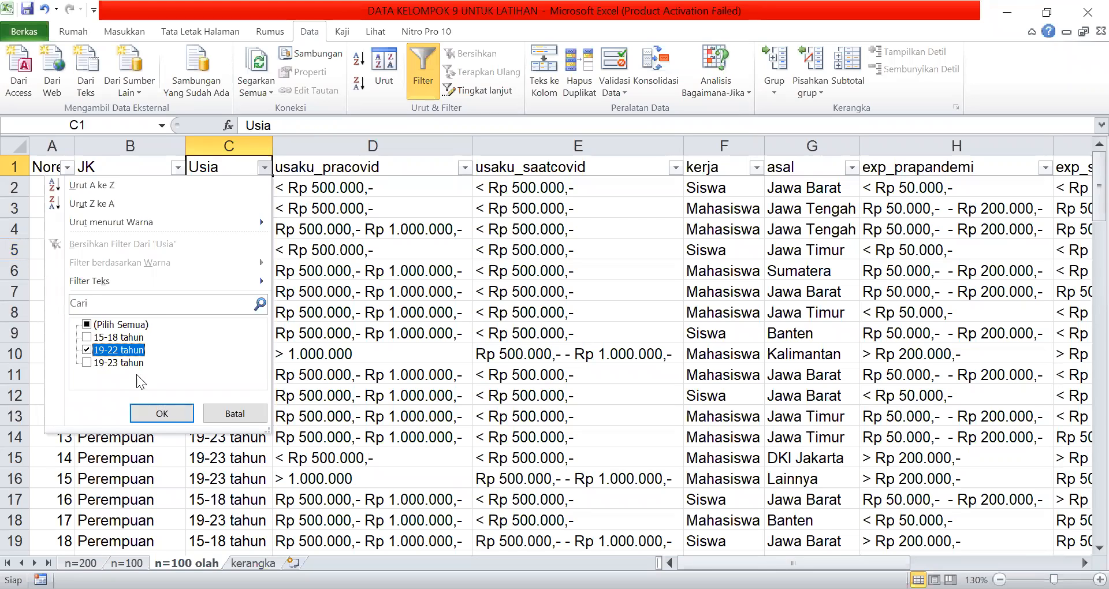
{"action": "left_click", "coordinate": [166, 413]}
{"action": "left_click", "coordinate": [236, 184]}
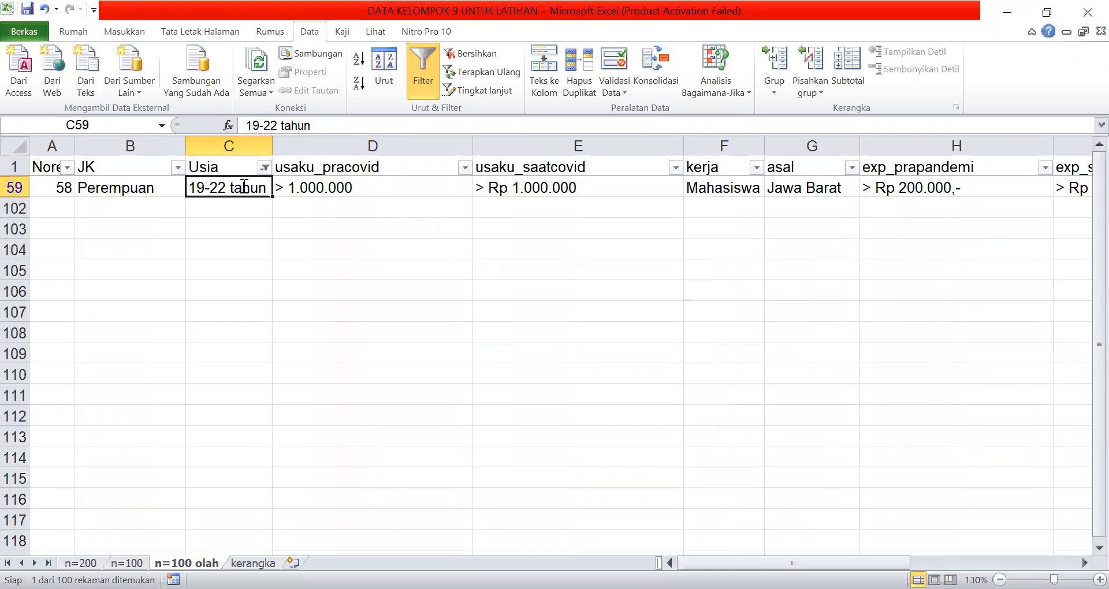
Correct the filtered respondent's Usia in C59 to 19-23 tahun and show all age groups again
{"action": "double_click", "coordinate": [243, 185]}
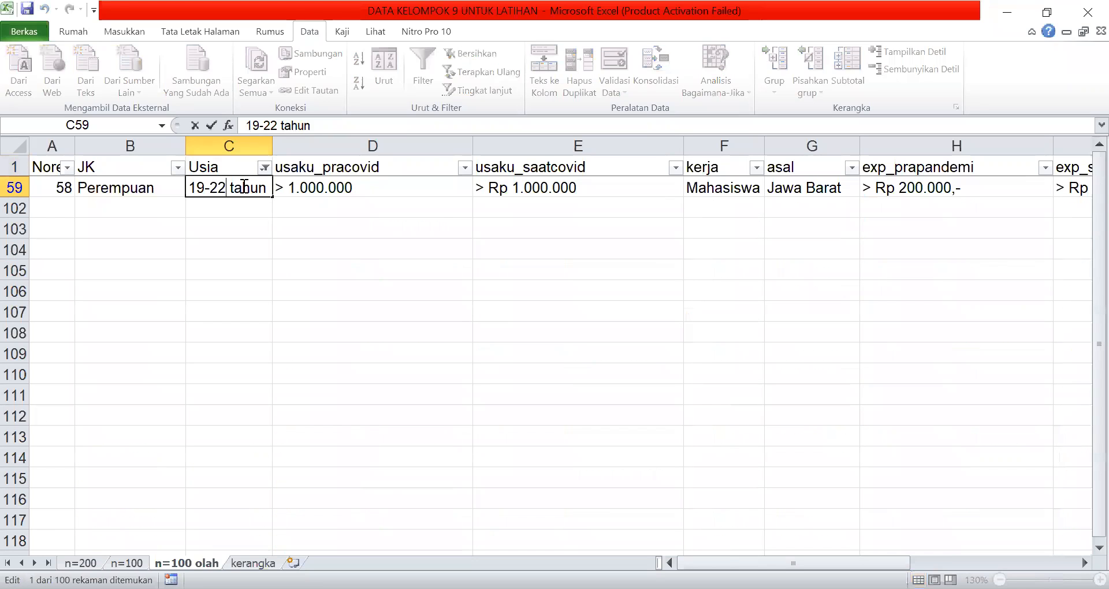
{"action": "key", "text": "BackSpace"}
{"action": "type", "text": "3"}
{"action": "key", "text": "Return"}
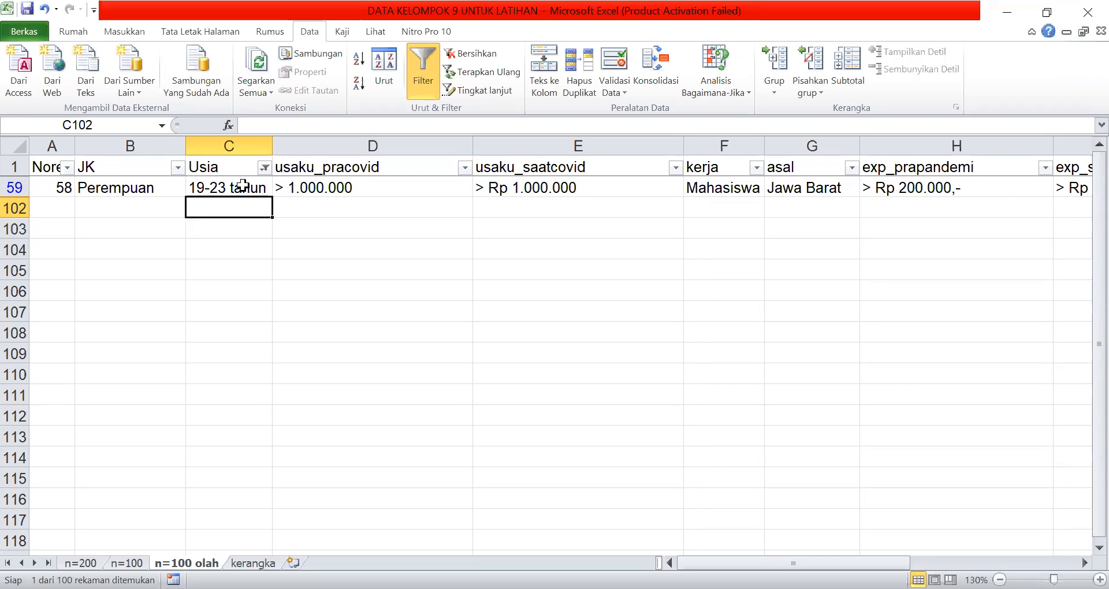
{"action": "left_click", "coordinate": [333, 312]}
{"action": "left_click", "coordinate": [265, 167]}
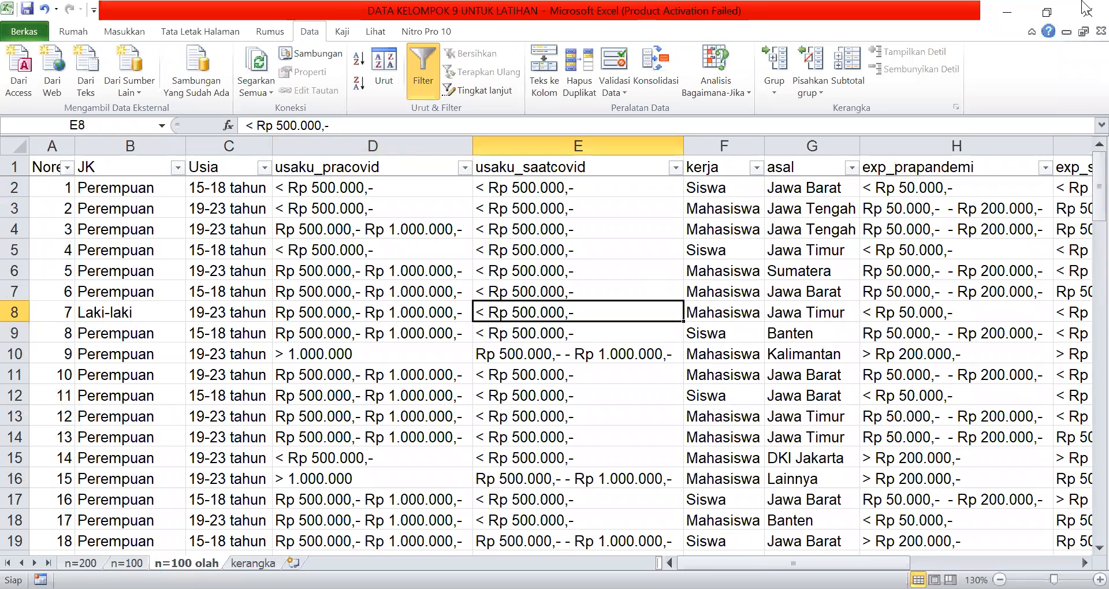
Close the workbook, switch to SPSS and open the Excel file DATA KELOMPOK 9 UNTUK LATIHAN.xlsx from the DATA UNTUK PENGOLAHAN folder
{"action": "left_click", "coordinate": [1085, 8]}
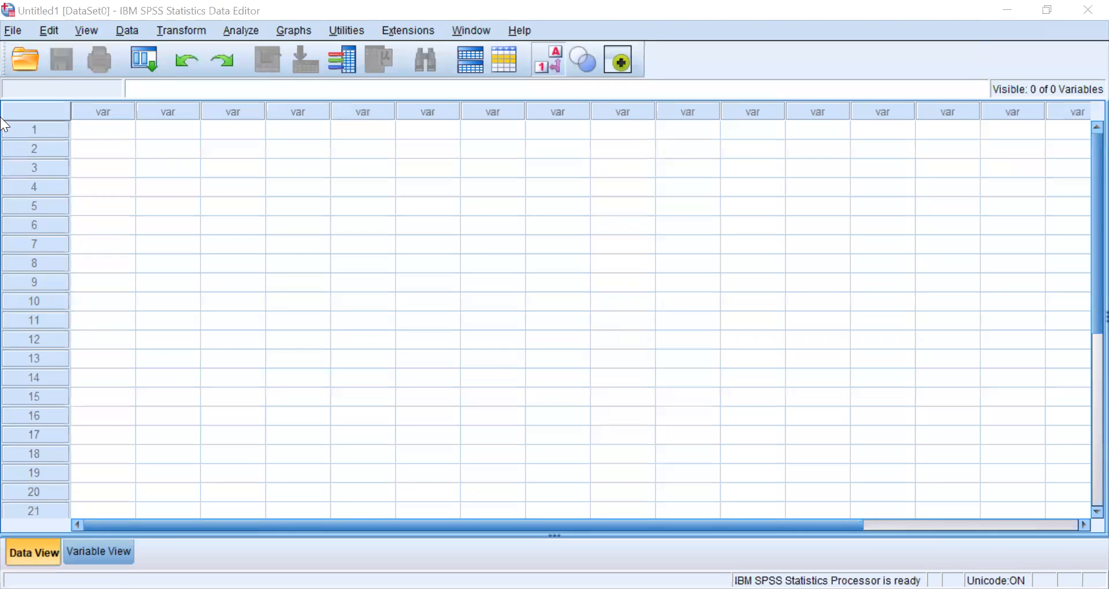
{"action": "left_click", "coordinate": [26, 59]}
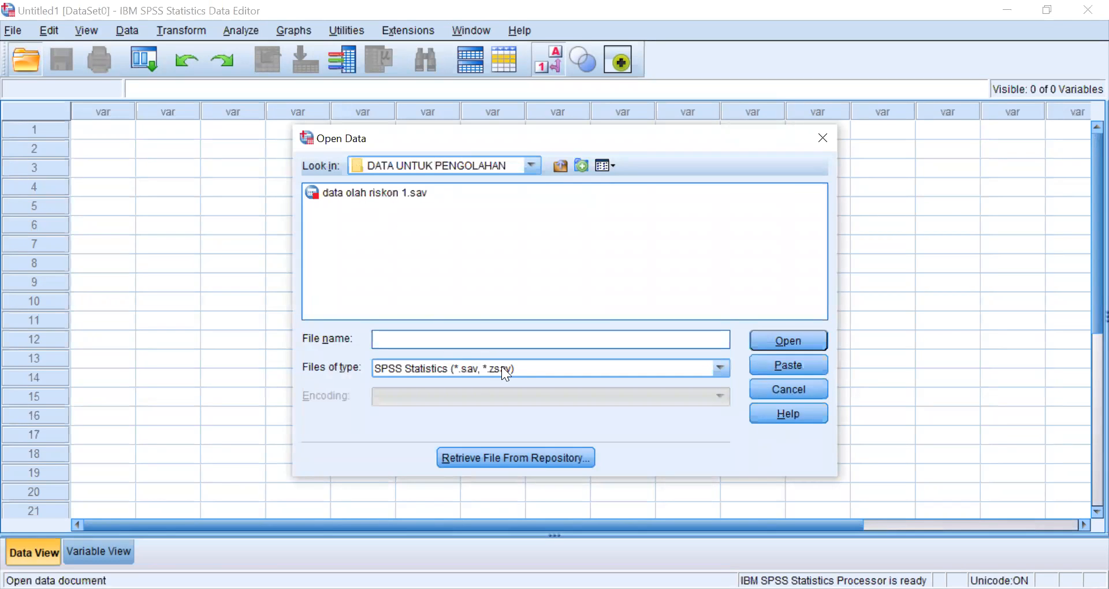
{"action": "left_click", "coordinate": [721, 369]}
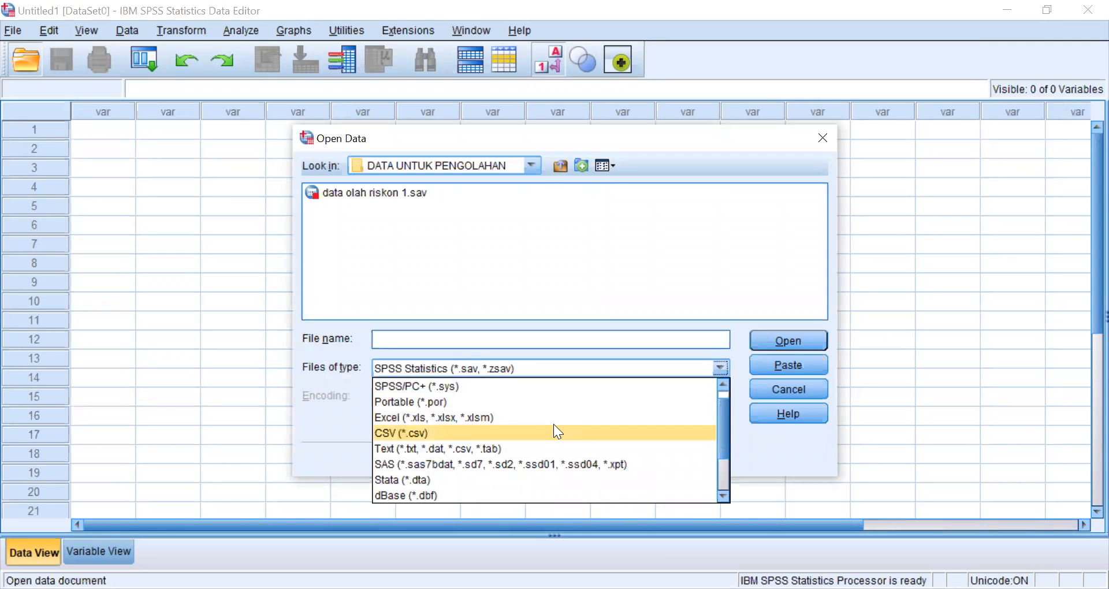
{"action": "scroll", "coordinate": [520, 416], "scroll_direction": "up", "scroll_amount": 1}
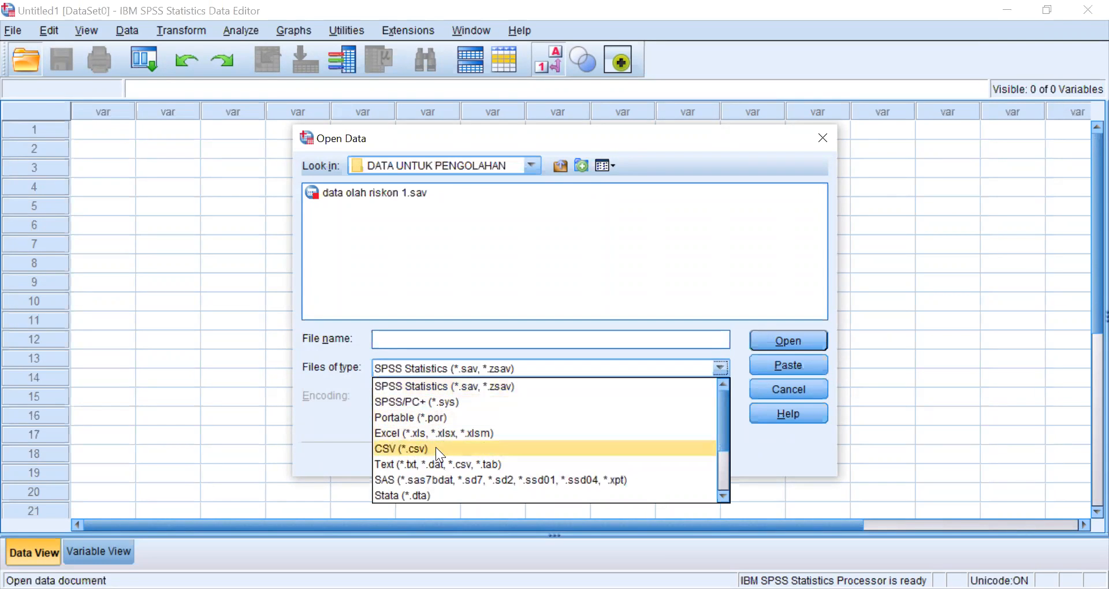
{"action": "left_click", "coordinate": [474, 433]}
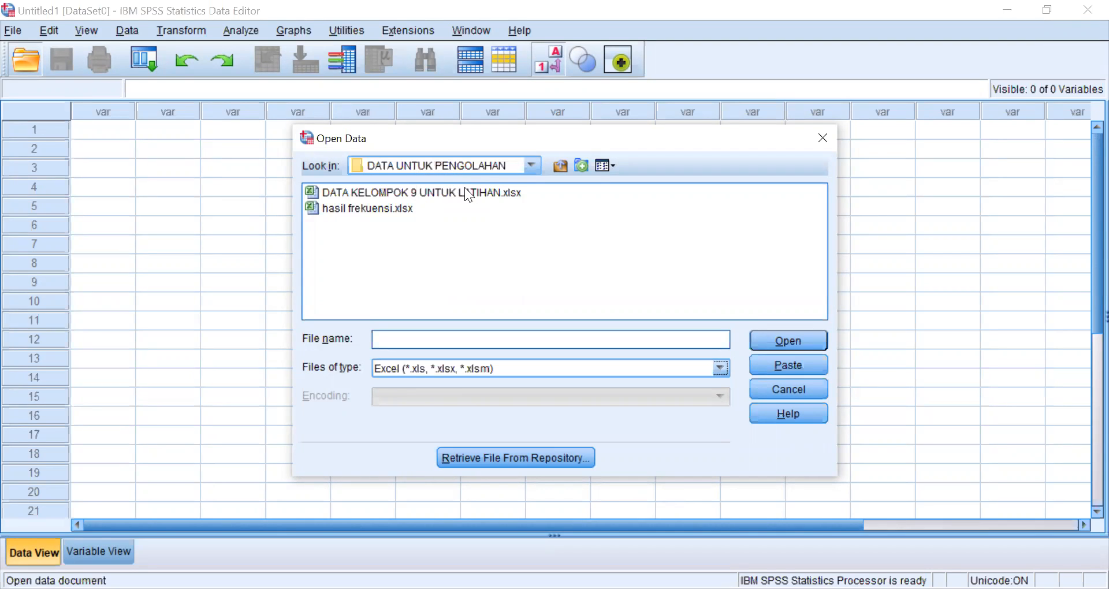
{"action": "left_click", "coordinate": [422, 192]}
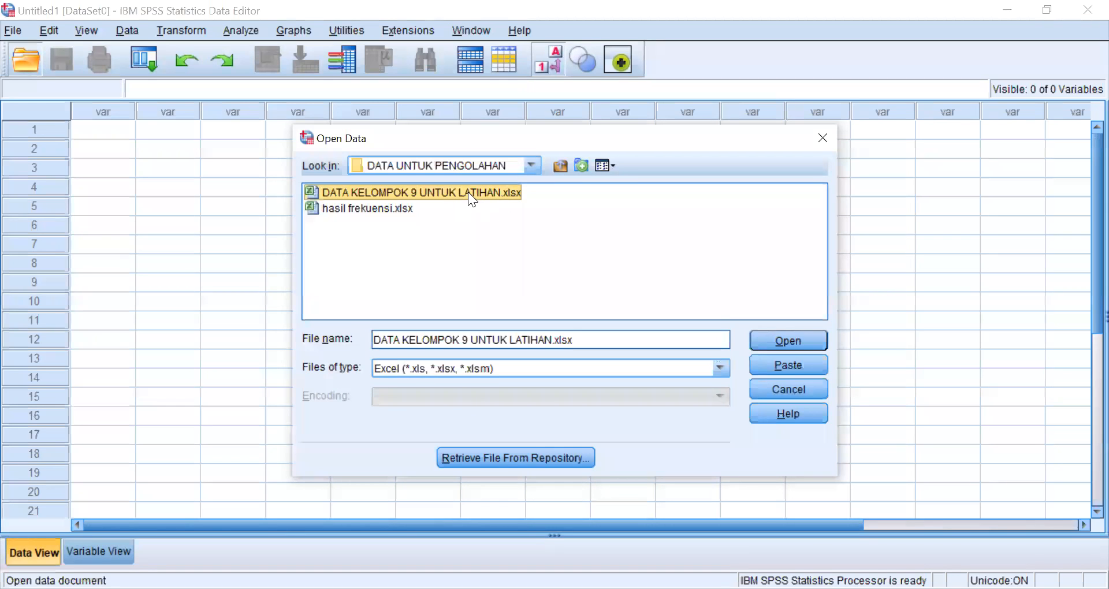
{"action": "left_click", "coordinate": [800, 346]}
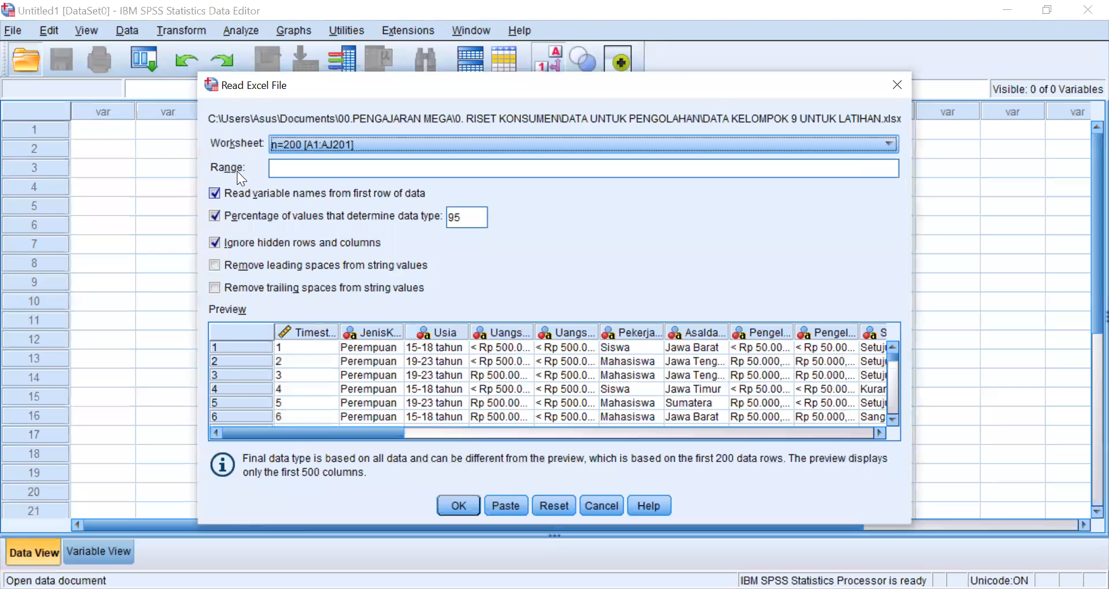
Import the n=100 olah worksheet, reading the variable names from the first row of data
{"action": "left_click", "coordinate": [292, 146]}
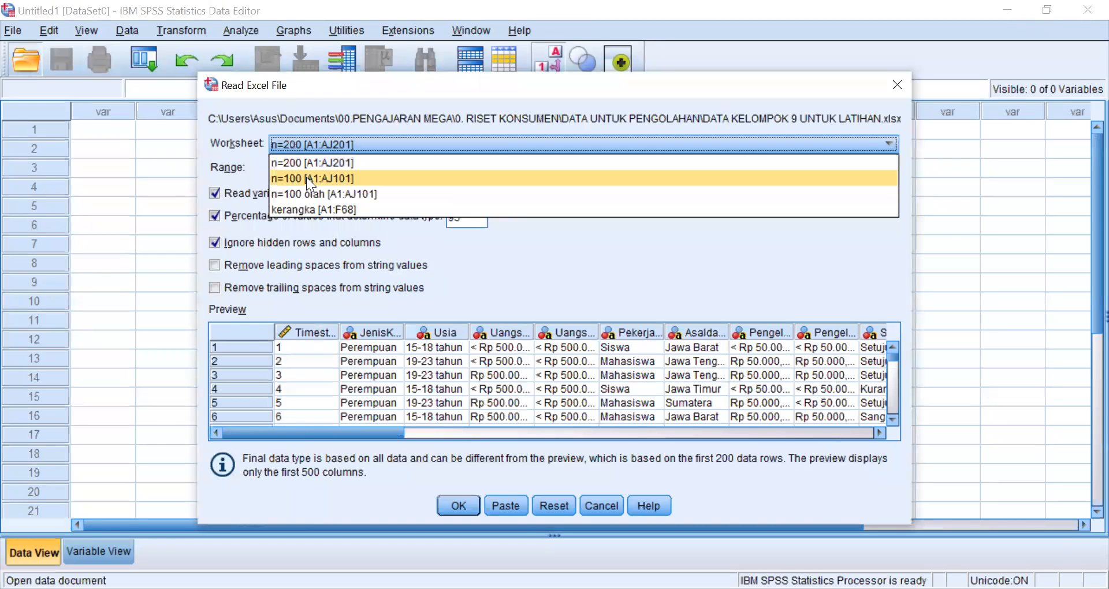
{"action": "left_click", "coordinate": [616, 244]}
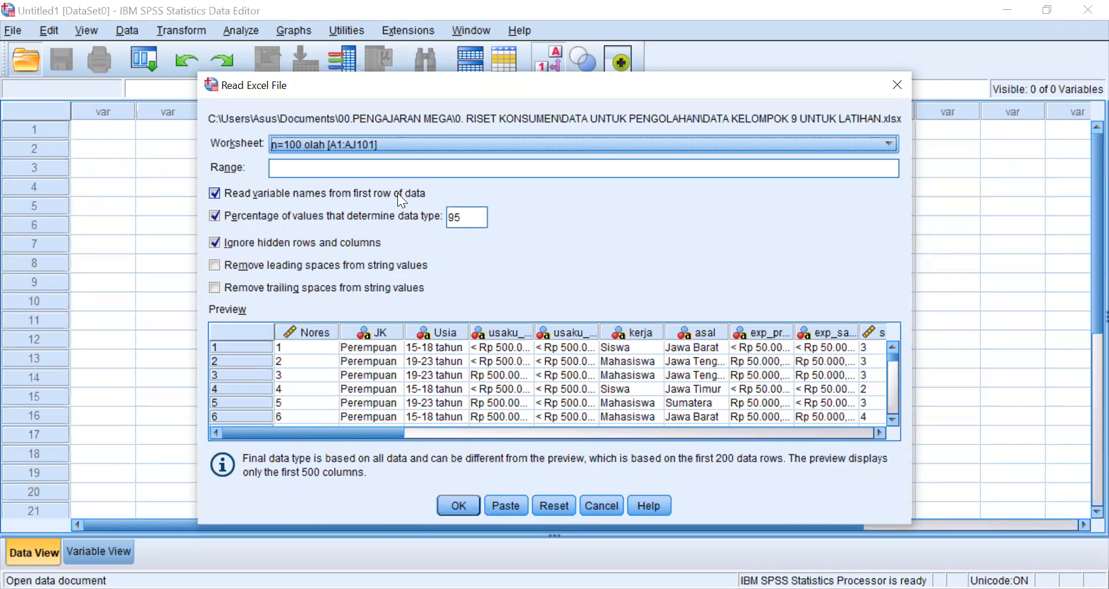
{"action": "left_click", "coordinate": [457, 506]}
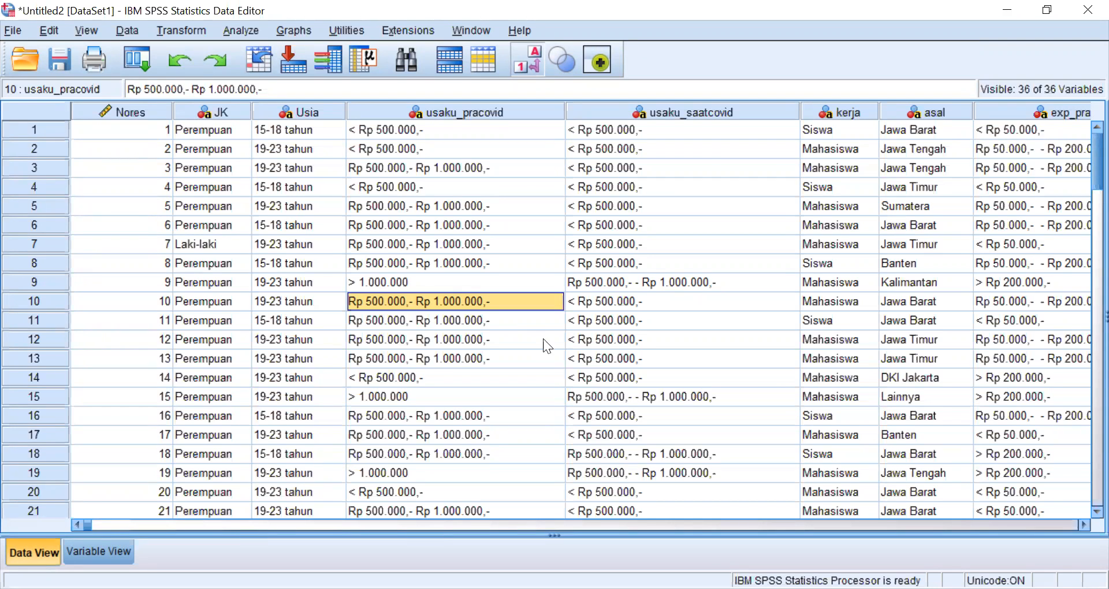
Narrow the Nores column in the imported dataset
{"action": "left_click_drag", "start_coordinate": [271, 183], "coordinate": [547, 381]}
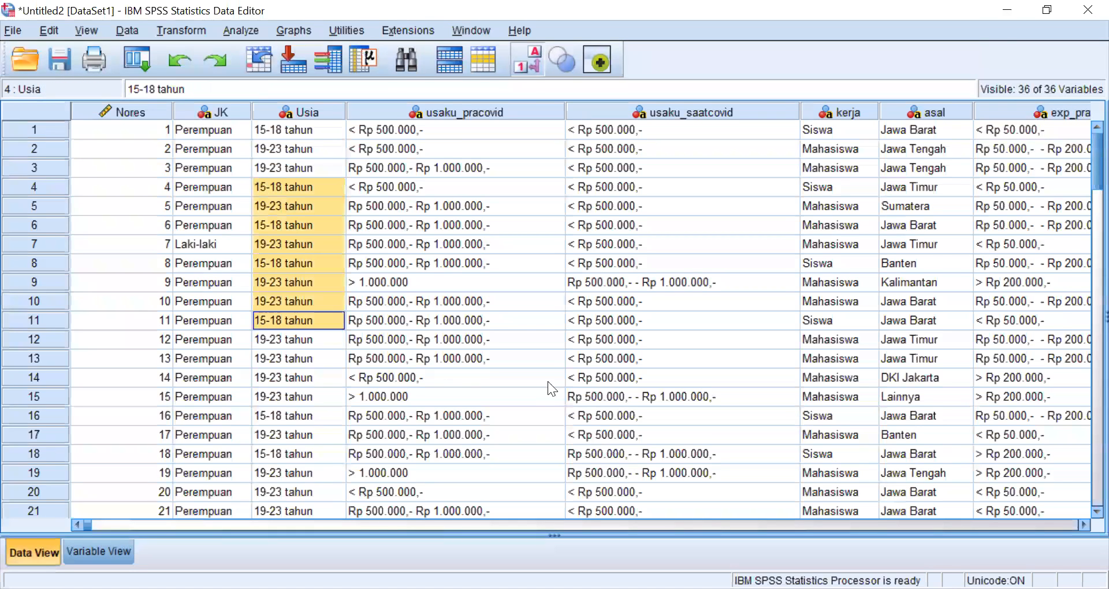
{"action": "left_click", "coordinate": [178, 223]}
{"action": "left_click_drag", "start_coordinate": [171, 113], "coordinate": [143, 113]}
{"action": "left_click", "coordinate": [384, 301]}
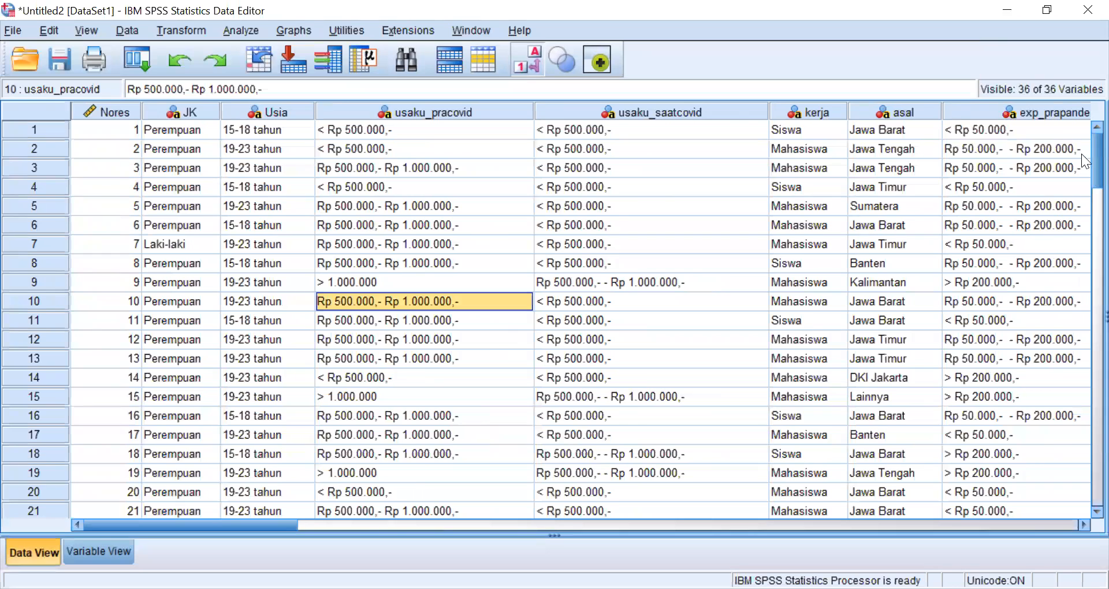
Check the imported cases through to the last respondent and save the dataset as data olah riskon 2 in SPSS Statistics format
{"action": "scroll", "coordinate": [1082, 419], "scroll_direction": "down", "scroll_amount": 4}
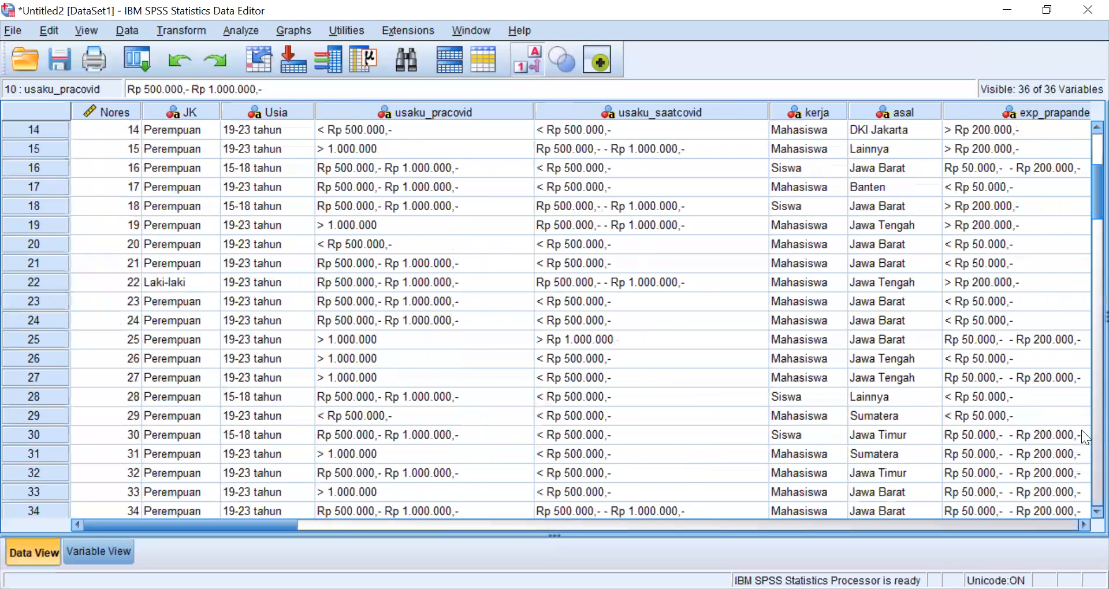
{"action": "scroll", "coordinate": [1082, 416], "scroll_direction": "down", "scroll_amount": 20}
{"action": "scroll", "coordinate": [1081, 405], "scroll_direction": "up", "scroll_amount": 2}
{"action": "scroll", "coordinate": [1082, 365], "scroll_direction": "up", "scroll_amount": 1}
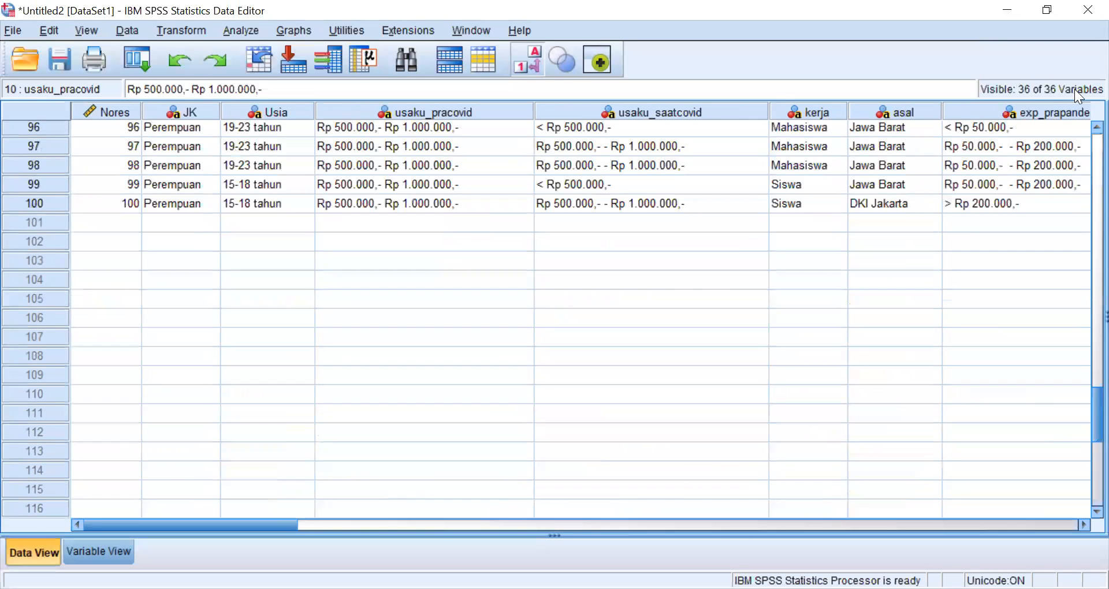
{"action": "scroll", "coordinate": [55, 75], "scroll_direction": "up", "scroll_amount": 20}
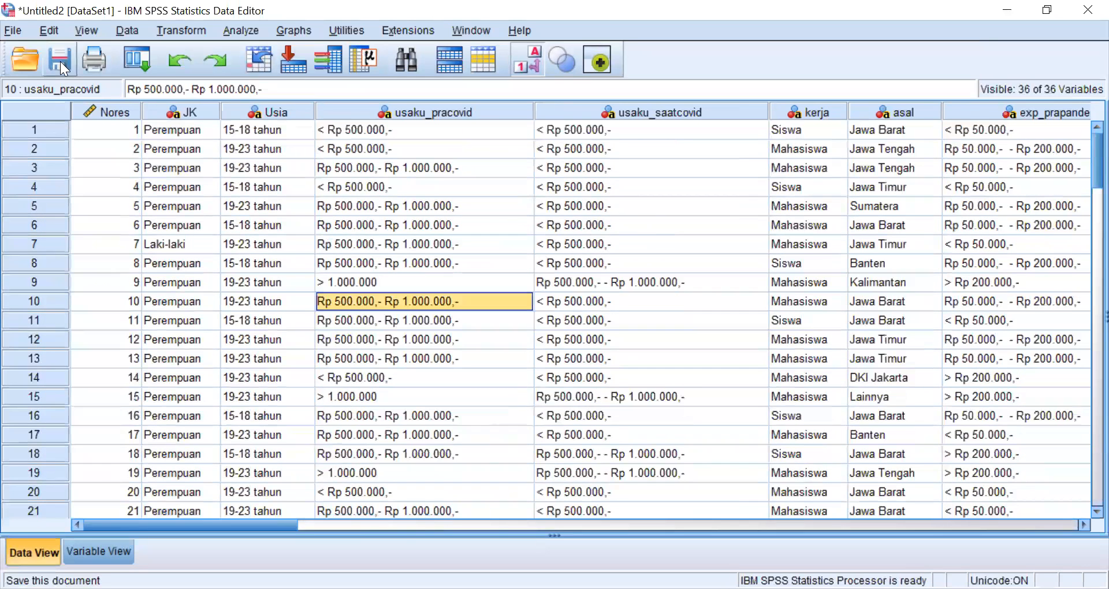
{"action": "left_click", "coordinate": [62, 61]}
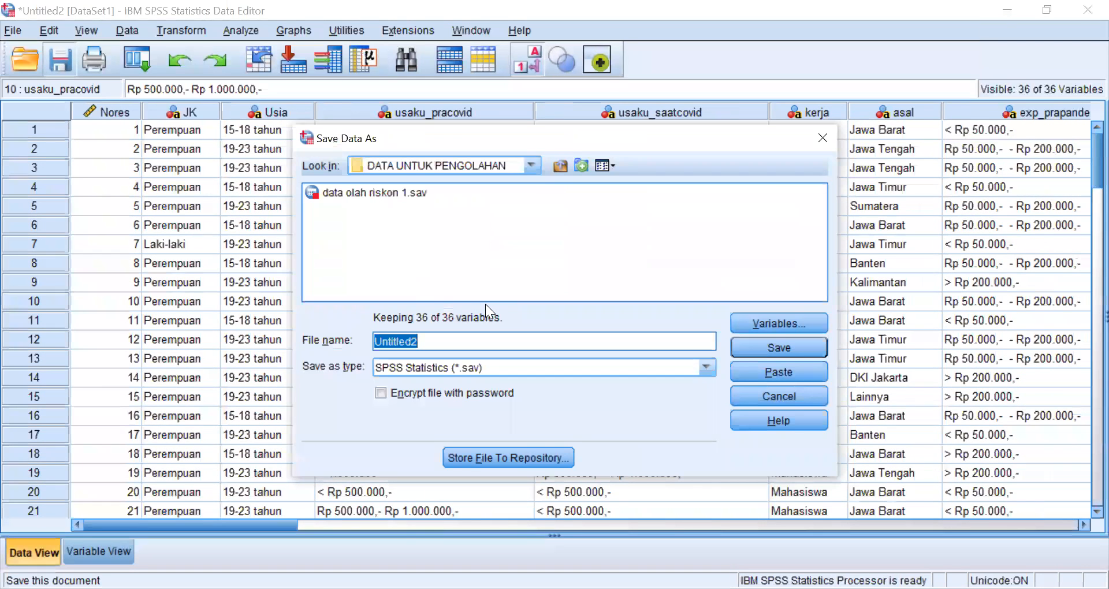
{"action": "type", "text": "data olah "}
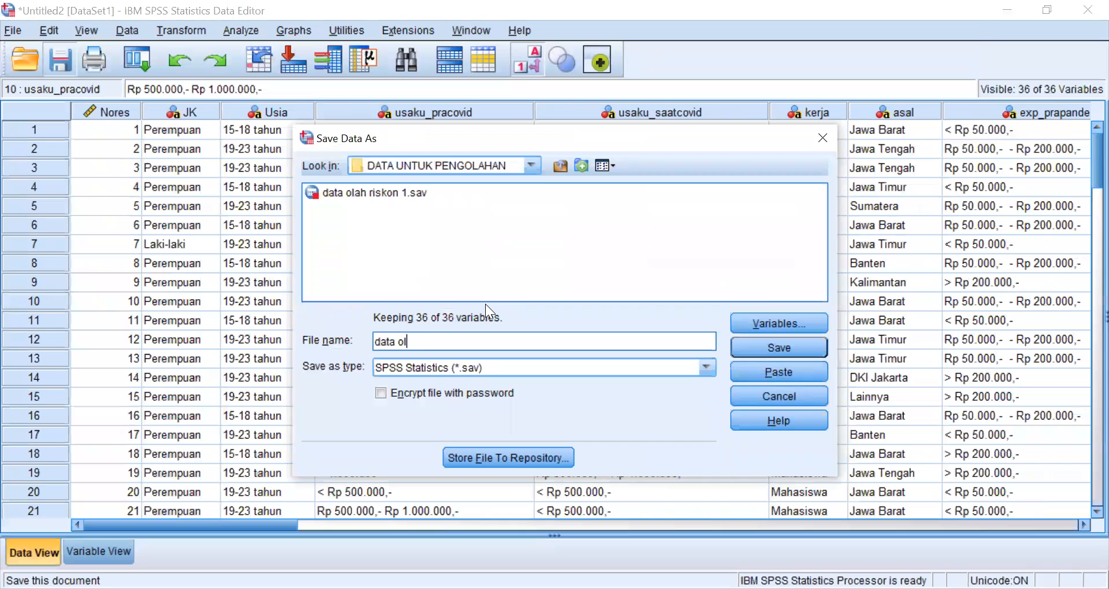
{"action": "type", "text": "riskon 2"}
{"action": "left_click", "coordinate": [771, 345]}
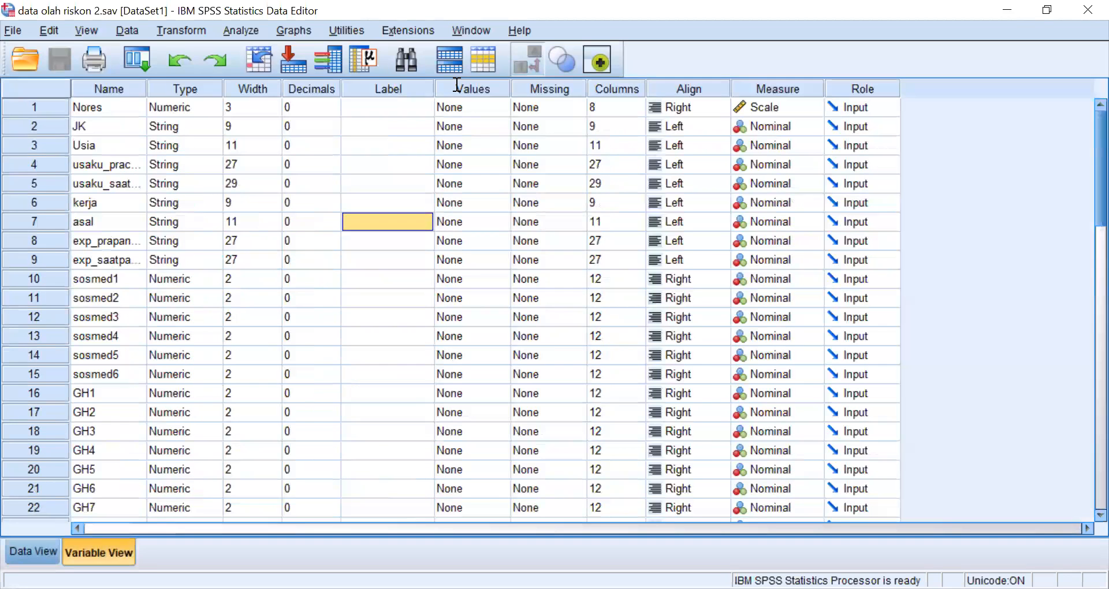
Widen the Label column of the variable definitions in Variable View
{"action": "key", "text": "ctrl+t"}
{"action": "left_click_drag", "start_coordinate": [441, 87], "coordinate": [618, 89]}
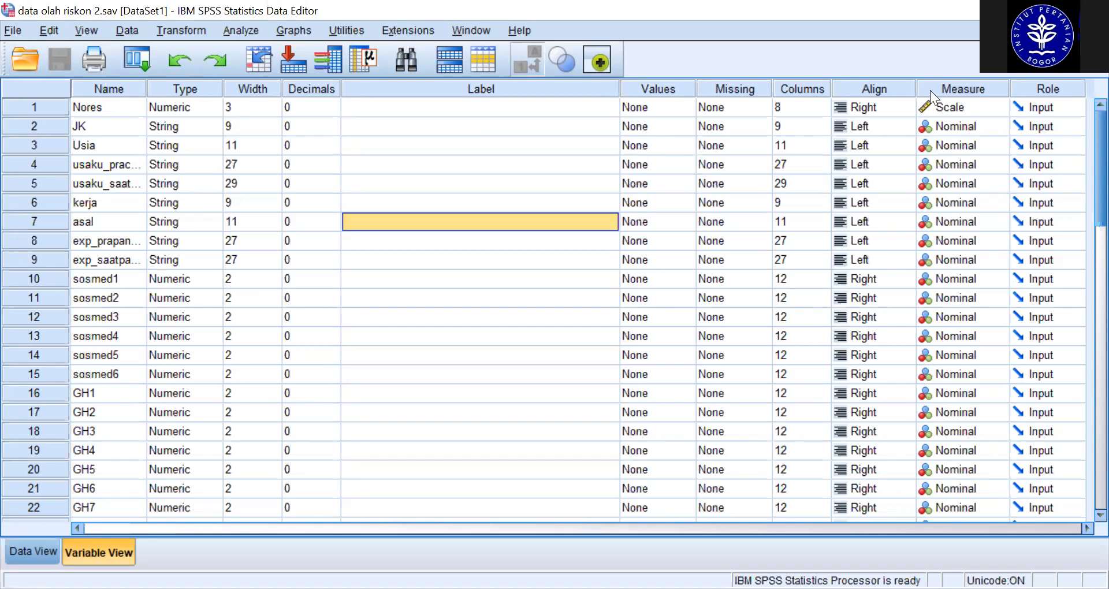
{"action": "left_click", "coordinate": [349, 337]}
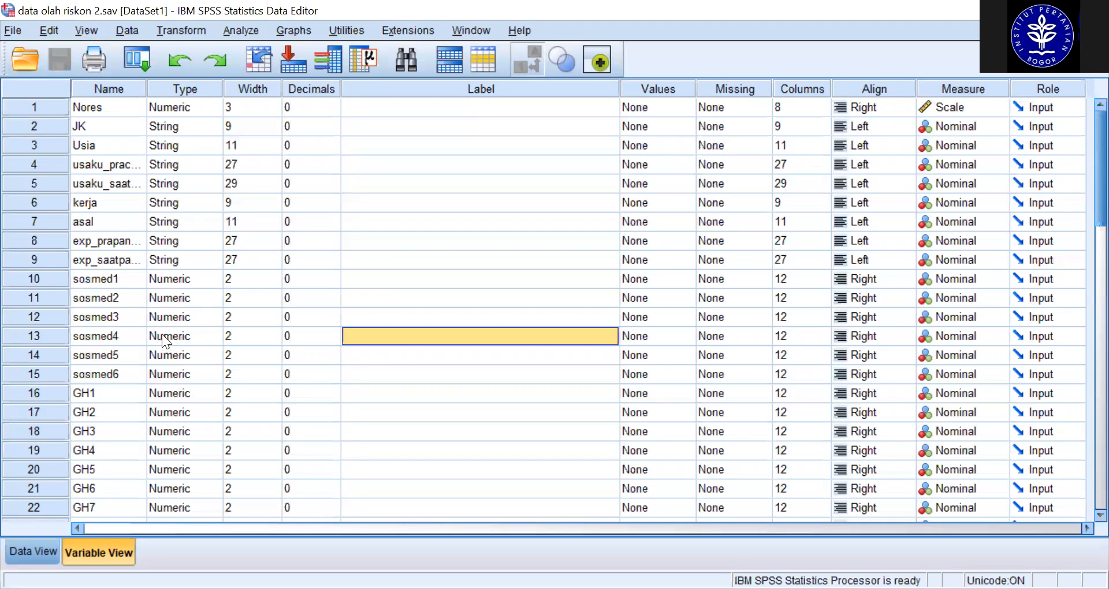
{"action": "scroll", "coordinate": [374, 293], "scroll_direction": "down", "scroll_amount": 4}
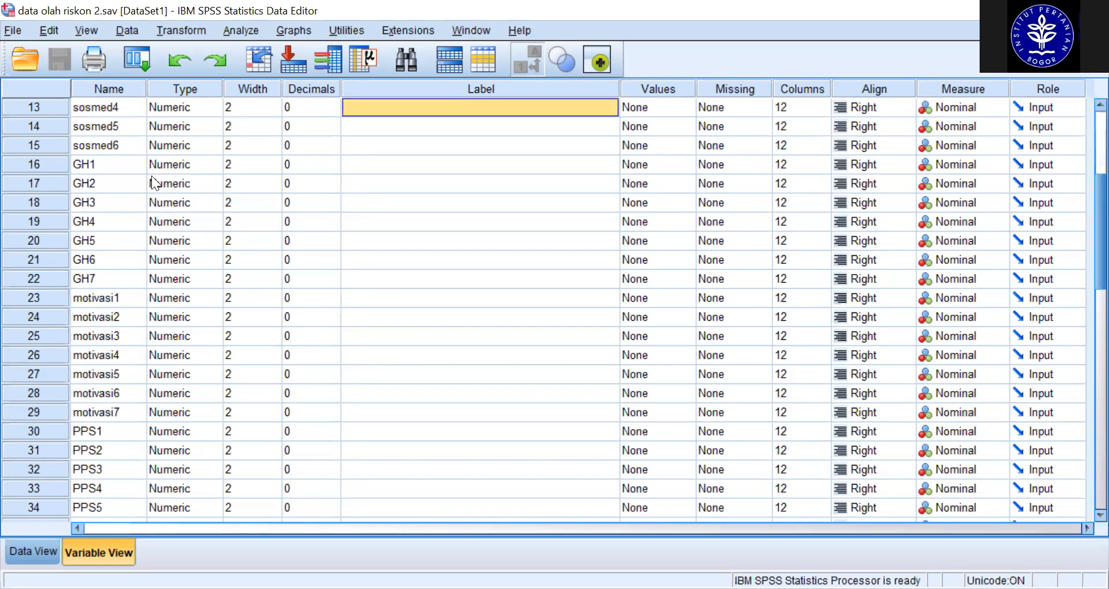
{"action": "scroll", "coordinate": [423, 177], "scroll_direction": "up", "scroll_amount": 4}
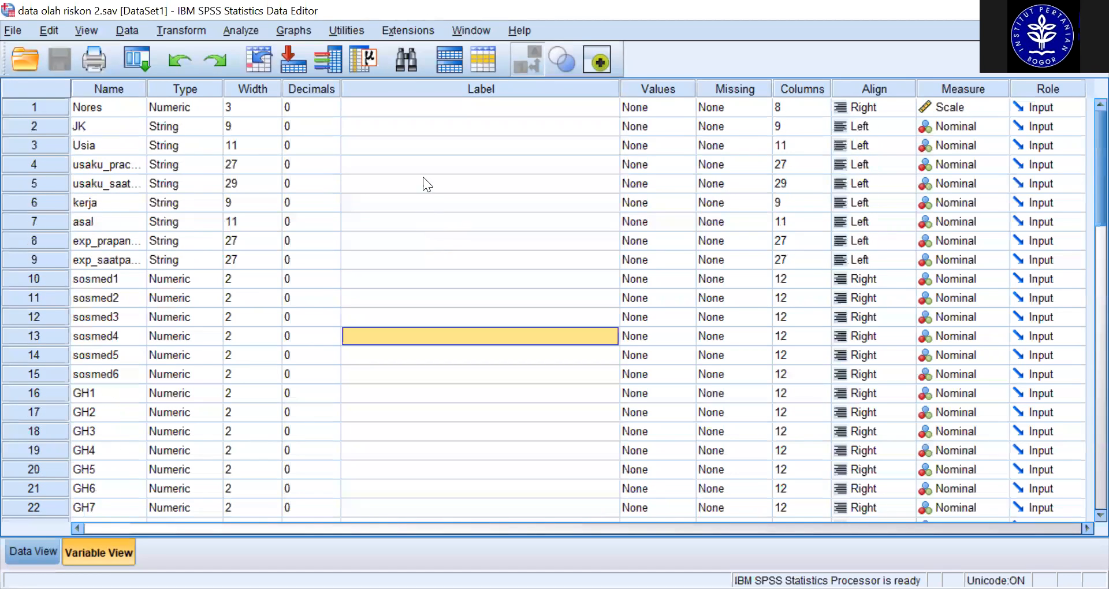
Label the Nores variable "nomor responden" and the JK variable "jenis kelamin"
{"action": "left_click", "coordinate": [401, 110]}
{"action": "left_click", "coordinate": [418, 472], "text": "shift"}
{"action": "left_click", "coordinate": [397, 111]}
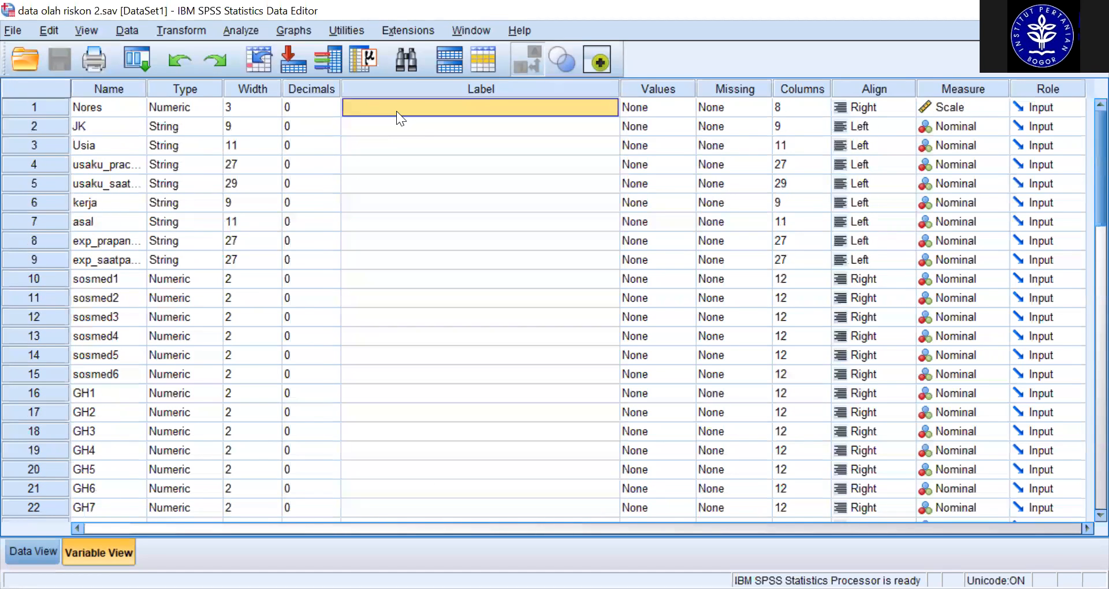
{"action": "type", "text": "nomor responden"}
{"action": "key", "text": "Return"}
{"action": "type", "text": "jenis"}
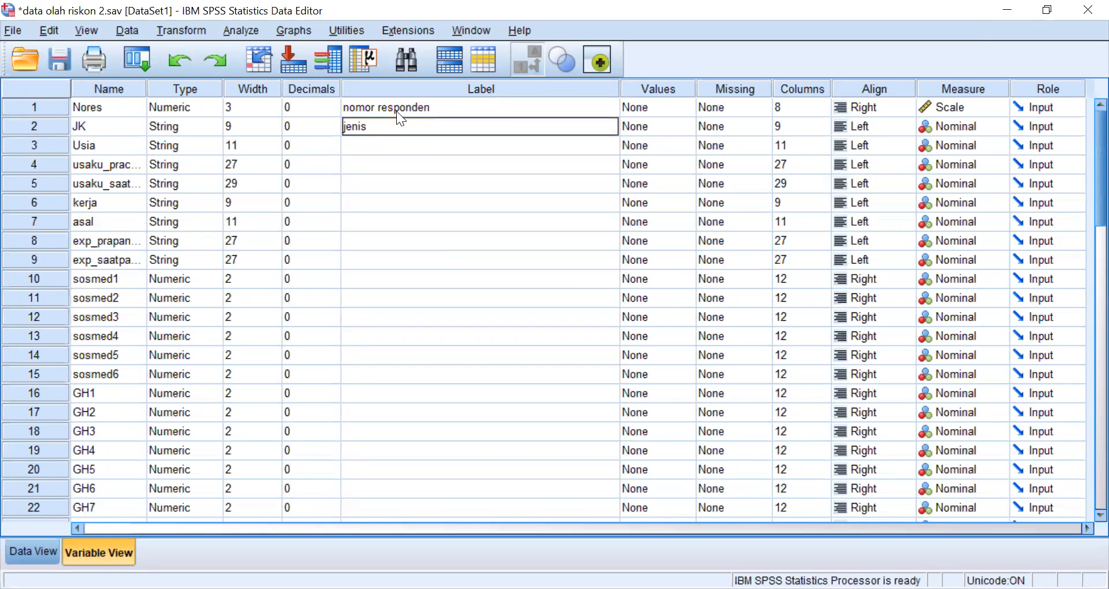
{"action": "type", "text": " kelamin"}
{"action": "key", "text": "Return"}
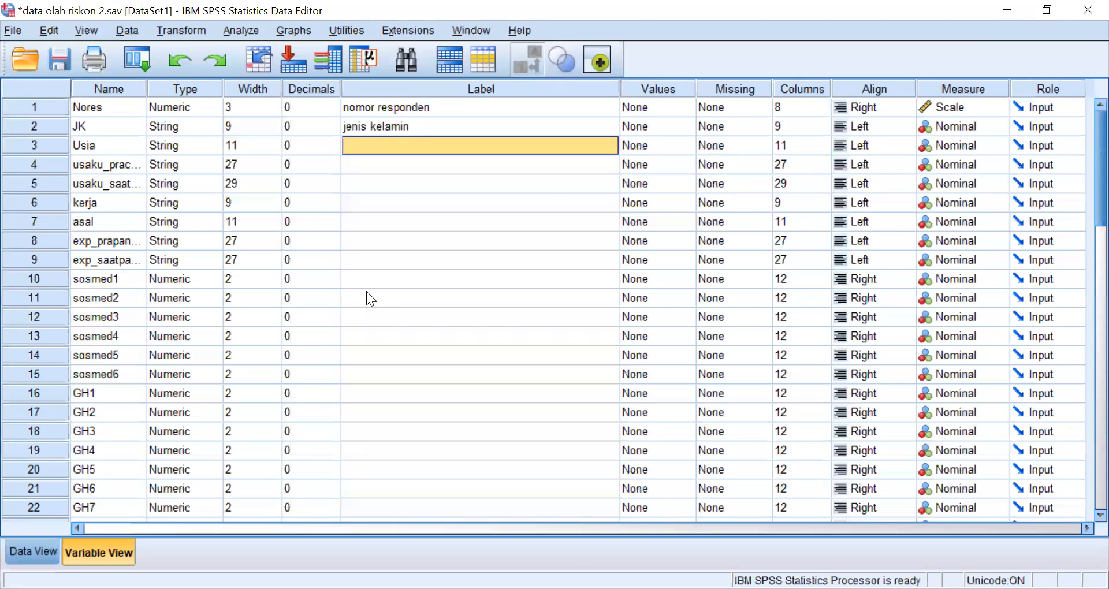
Paste the copied questionnaire statements as the labels of variables sosmed1 to sosmed6
{"action": "left_click_drag", "start_coordinate": [433, 278], "coordinate": [440, 537]}
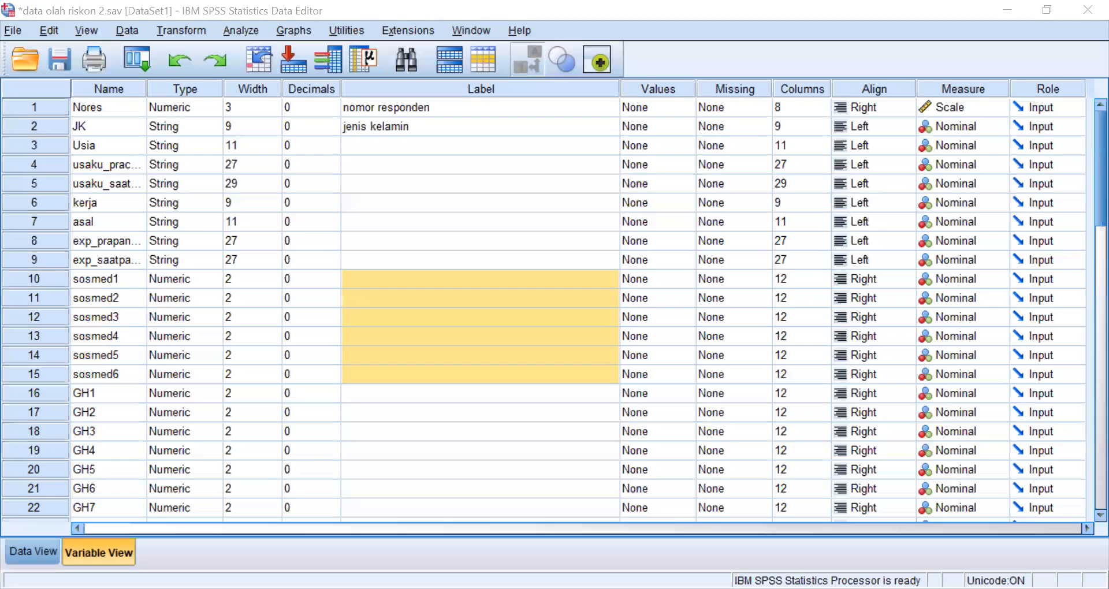
{"action": "right_click", "coordinate": [407, 280]}
{"action": "left_click", "coordinate": [422, 312]}
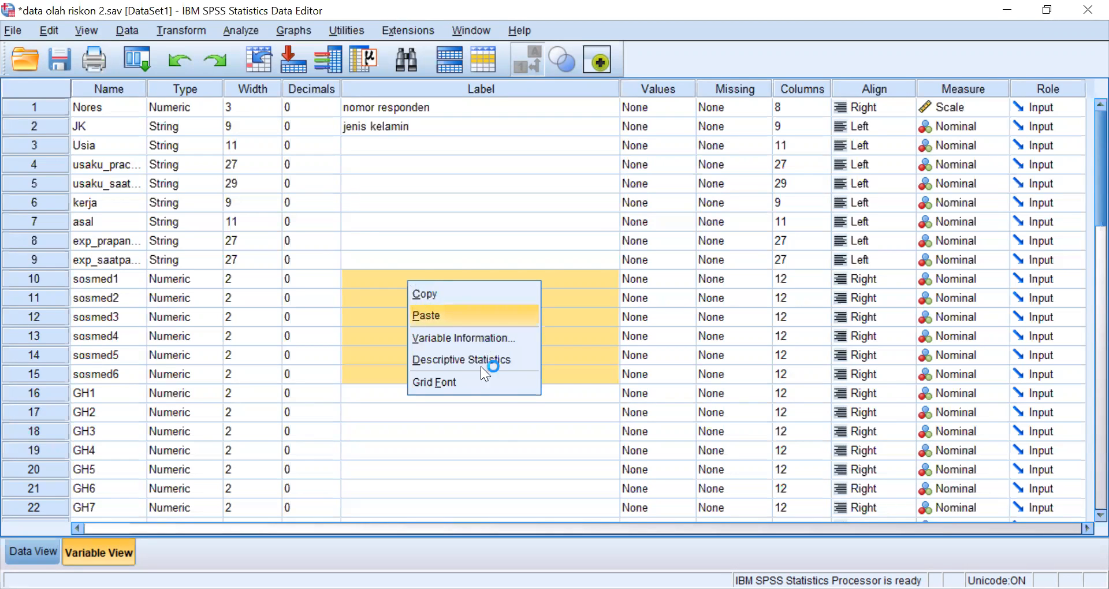
{"action": "left_click", "coordinate": [473, 432]}
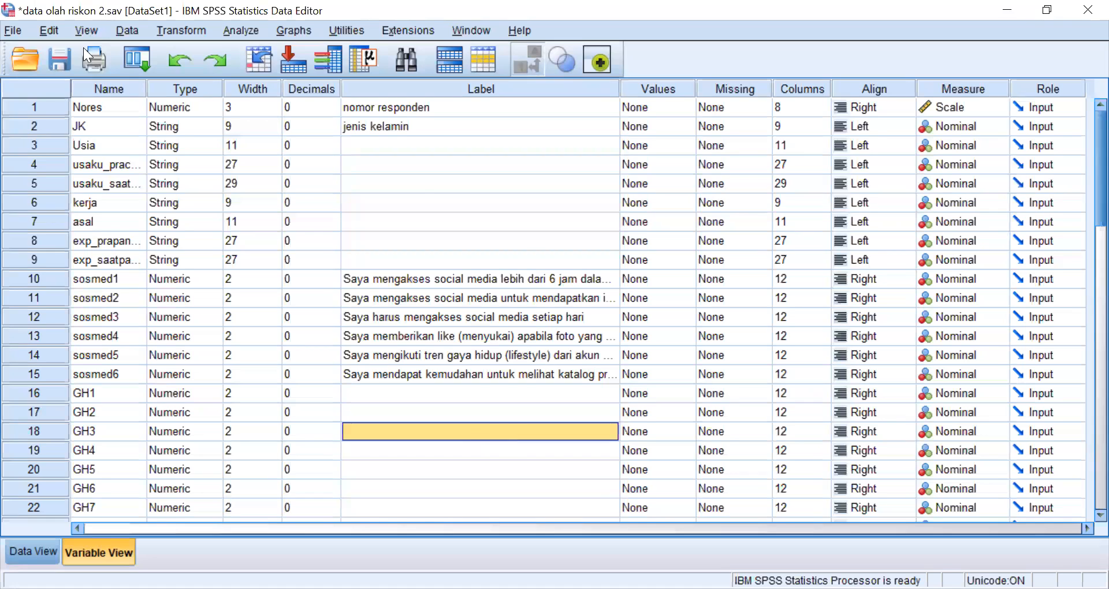
{"action": "left_click", "coordinate": [418, 173]}
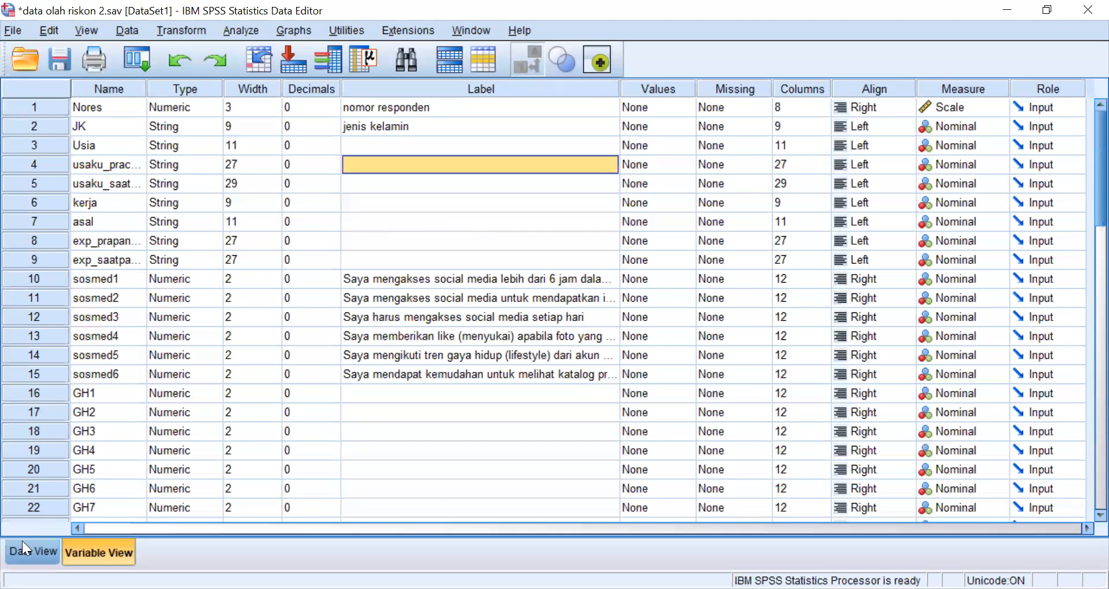
Look over the usaku_pracovid and Usia answers of the first respondents in Data View
{"action": "key", "text": "ctrl+t"}
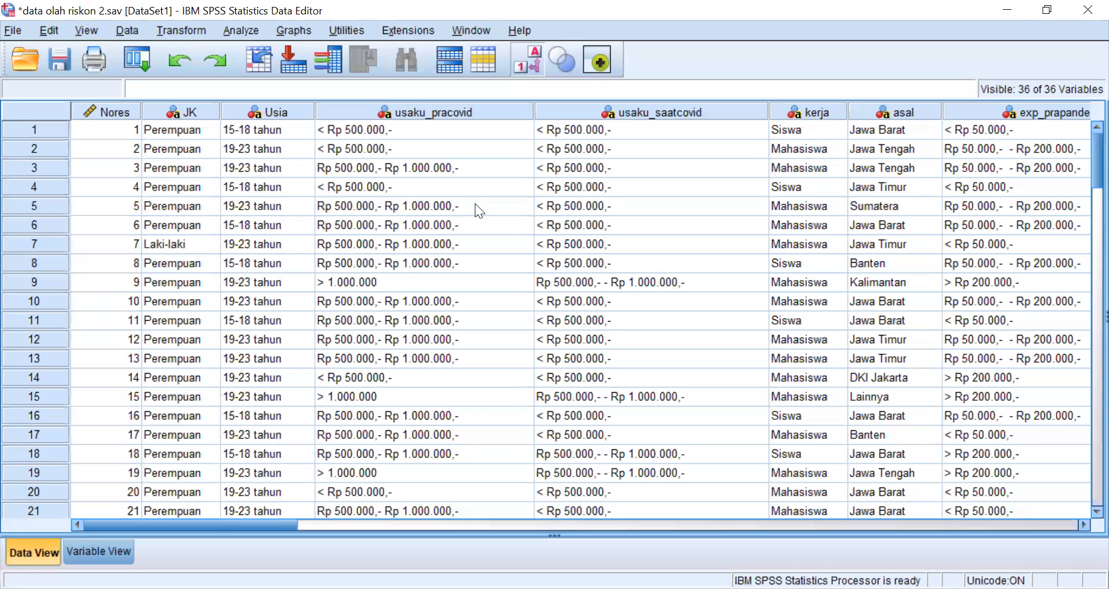
{"action": "left_click", "coordinate": [374, 166]}
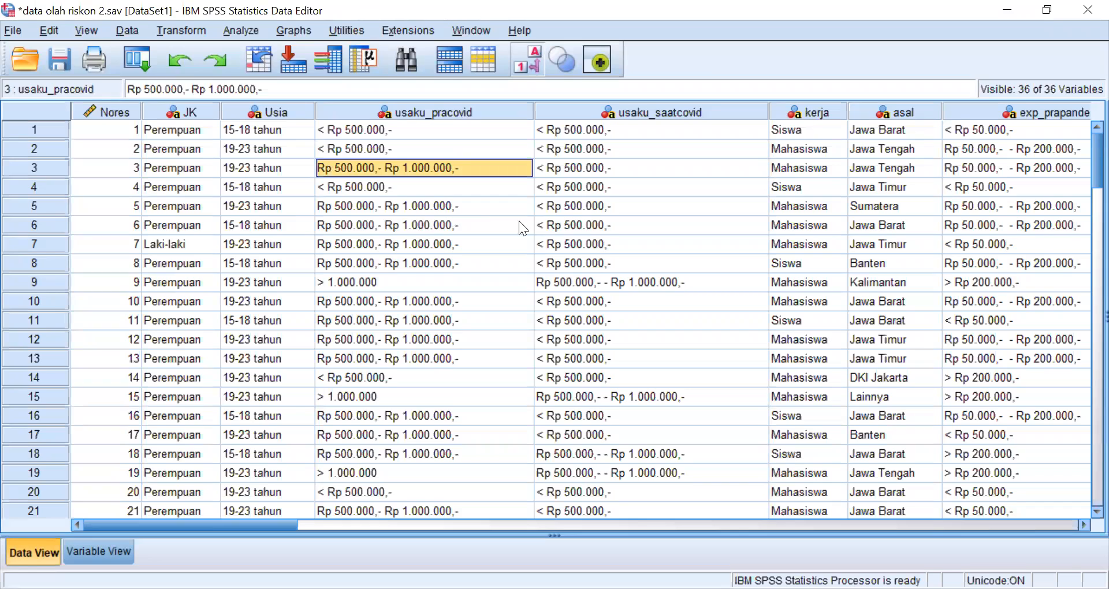
{"action": "key", "text": "Down"}
{"action": "key", "text": "Down"}
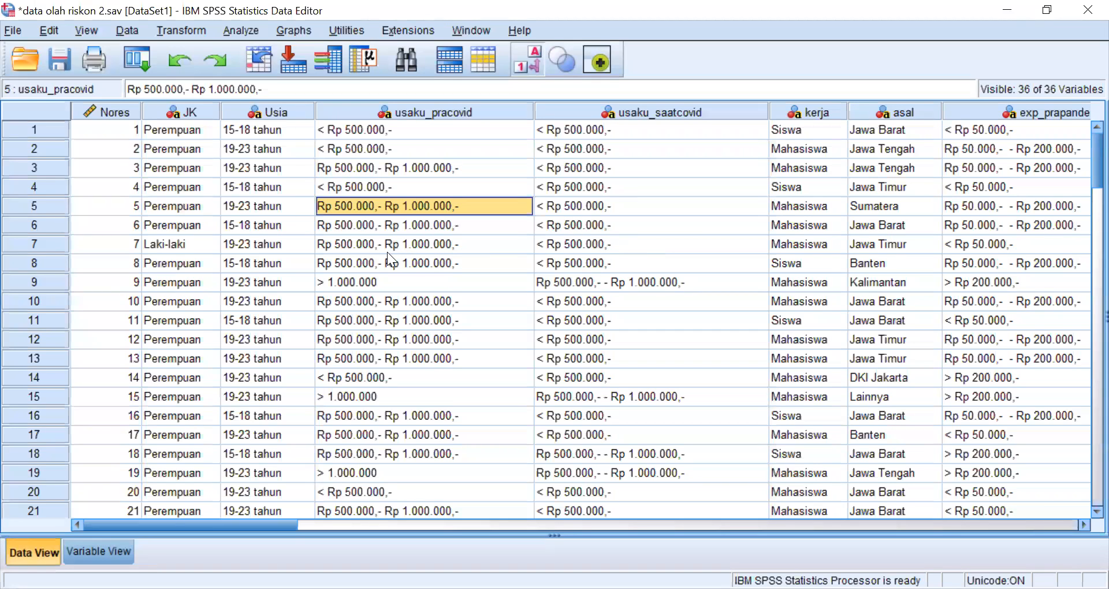
{"action": "left_click", "coordinate": [267, 250]}
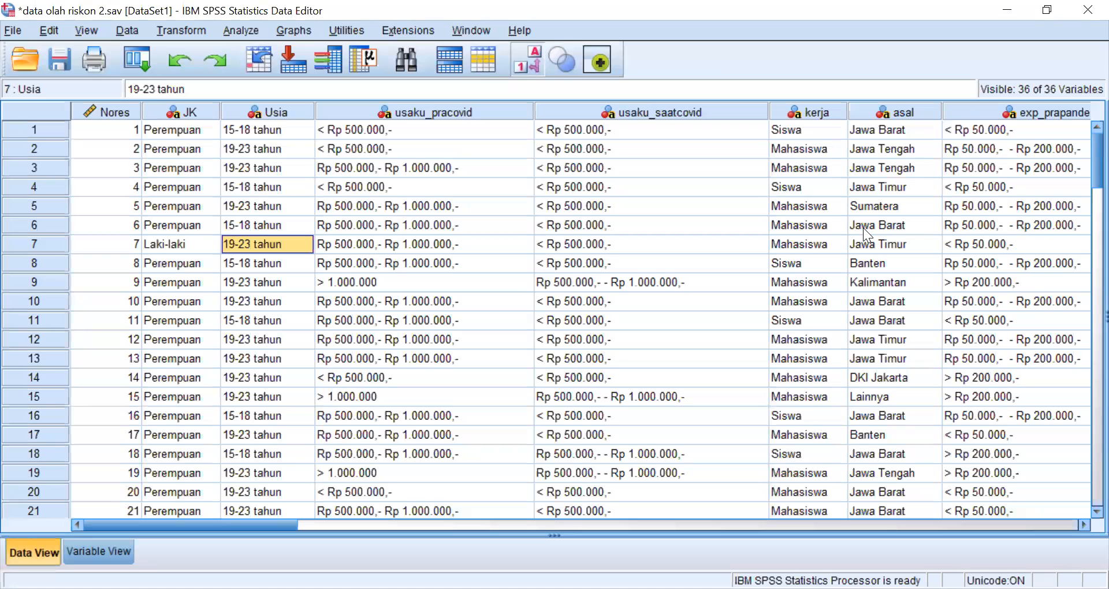
{"action": "left_click", "coordinate": [382, 182]}
Run a Frequencies analysis with frequency tables on all variables from jenis kelamin through PPS7, leaving out nomor responden
{"action": "left_click", "coordinate": [242, 33]}
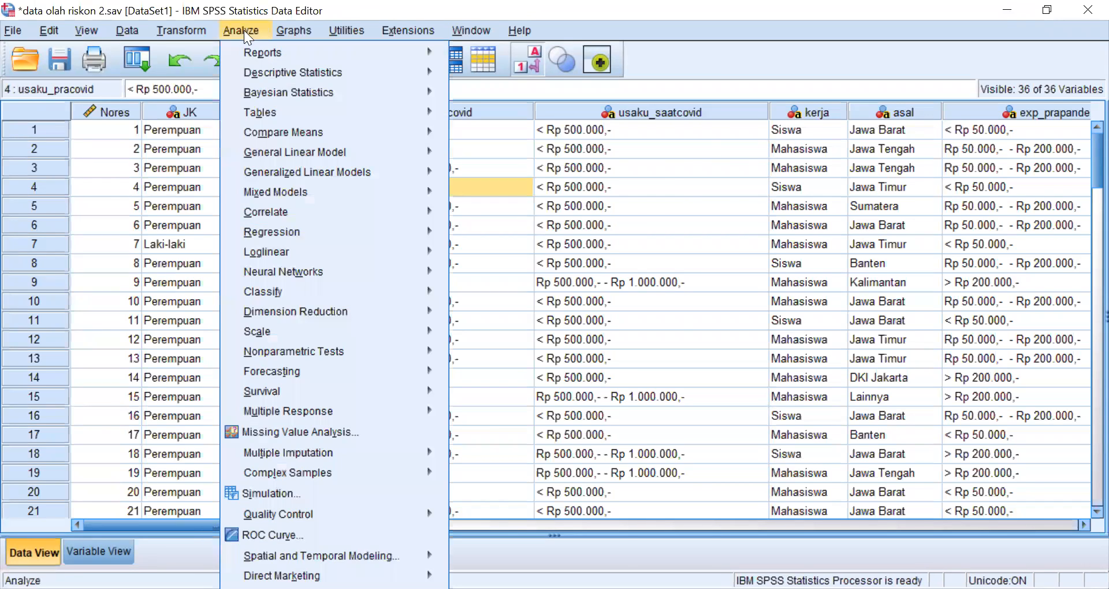
{"action": "mouse_move", "coordinate": [263, 71]}
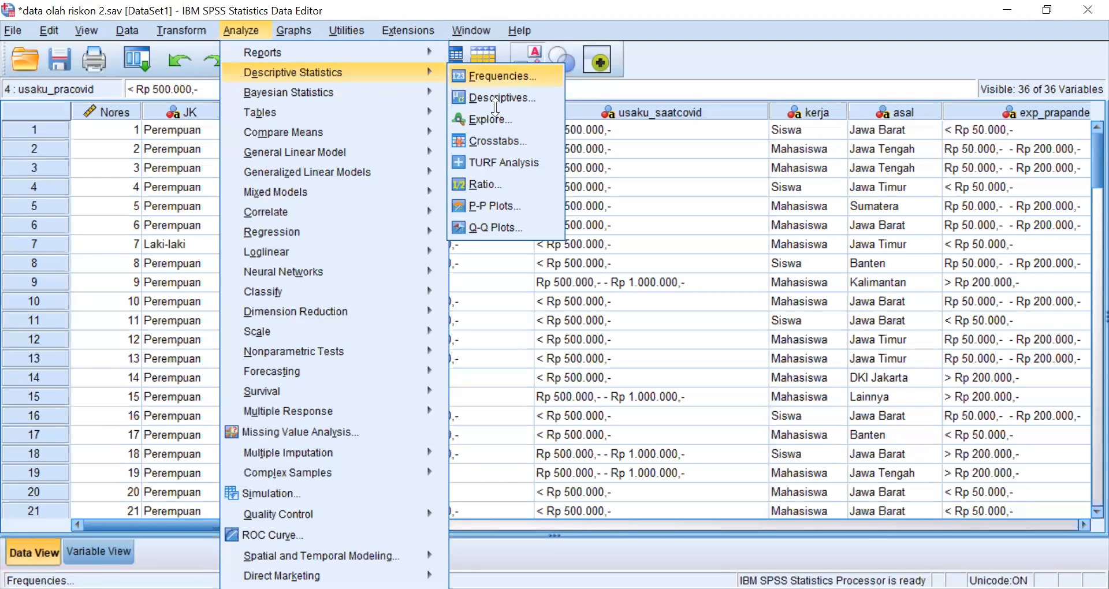
{"action": "left_click", "coordinate": [491, 75]}
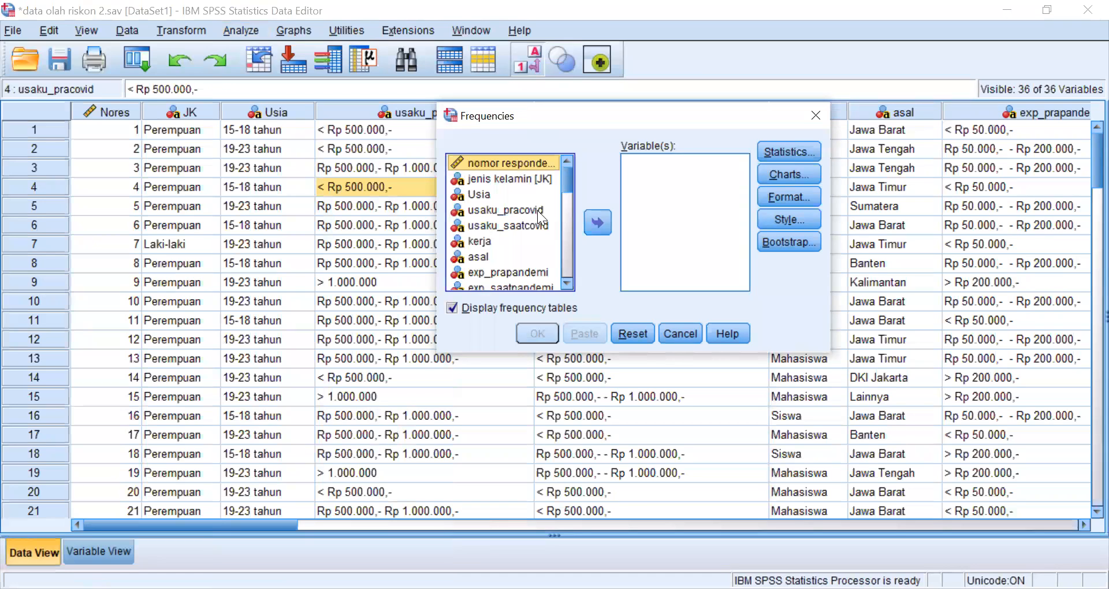
{"action": "left_click", "coordinate": [518, 181]}
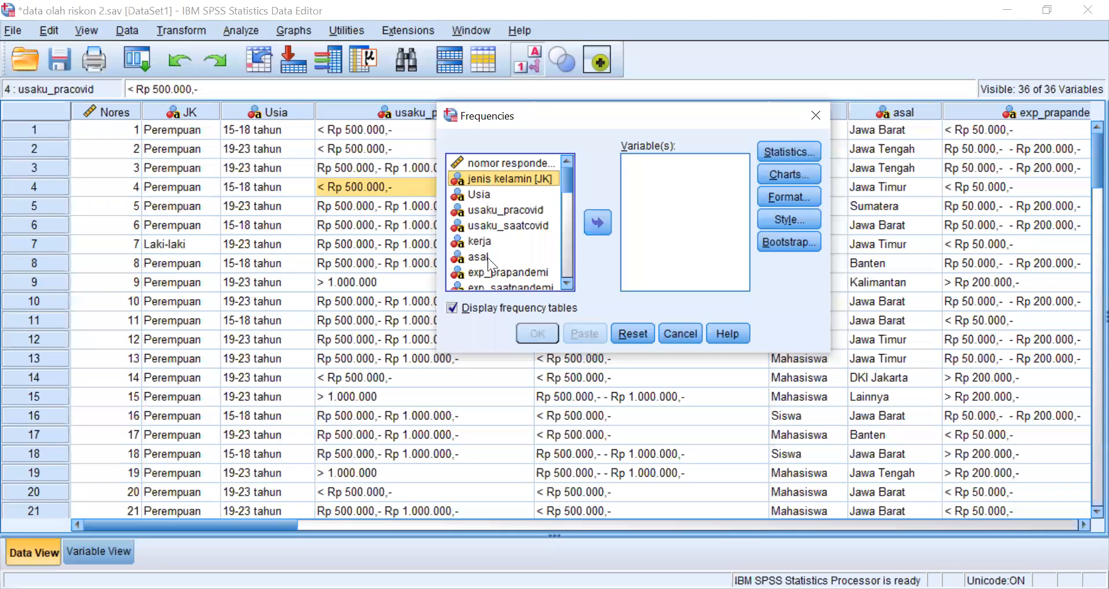
{"action": "left_click_drag", "start_coordinate": [565, 174], "coordinate": [565, 292]}
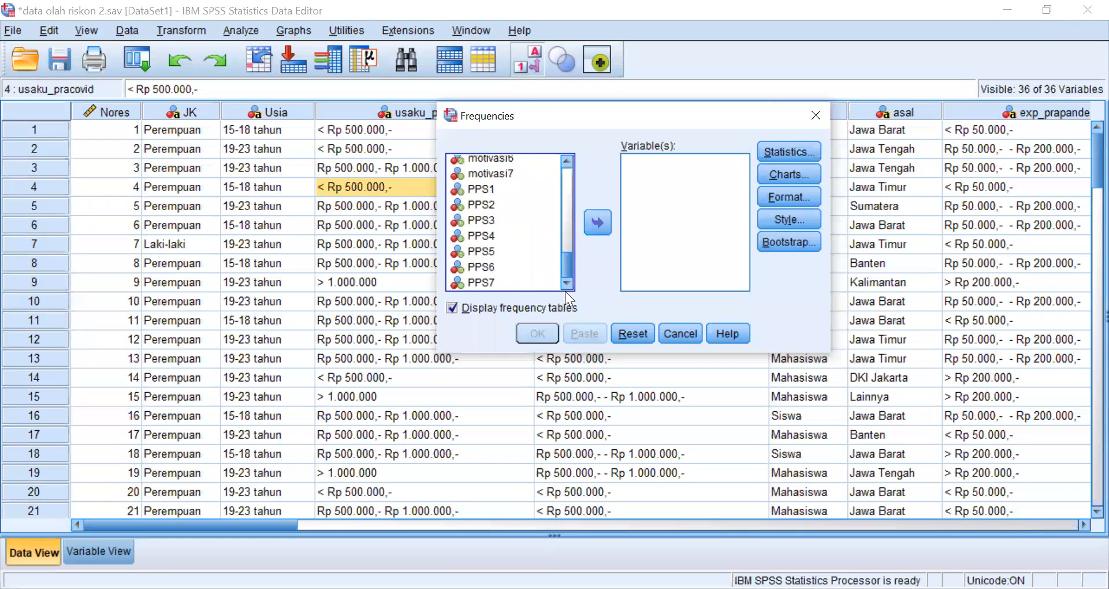
{"action": "left_click", "coordinate": [484, 282], "text": "shift"}
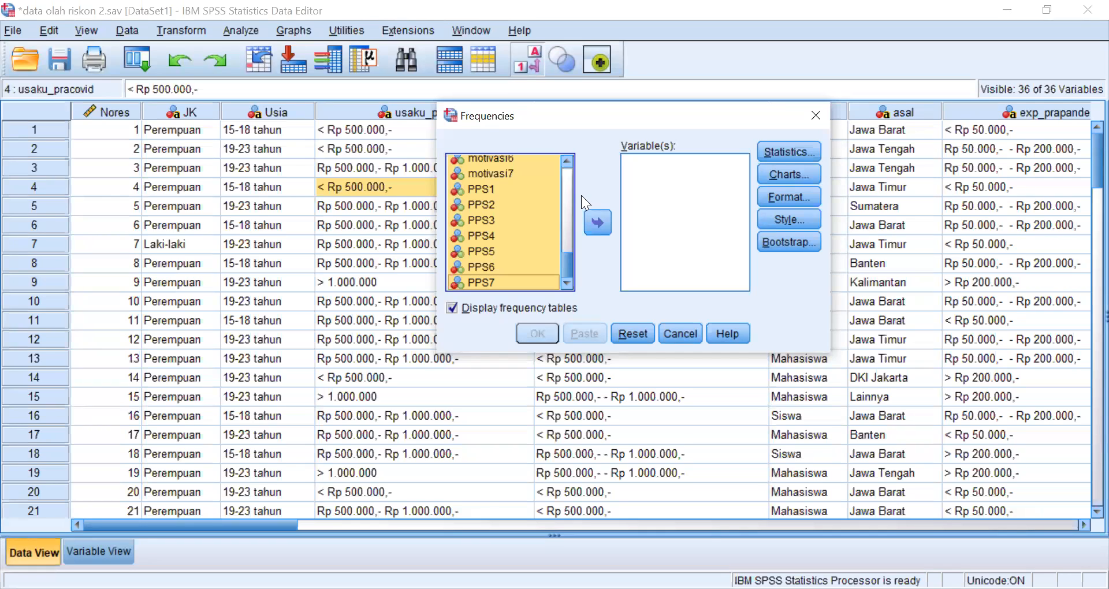
{"action": "left_click", "coordinate": [607, 219]}
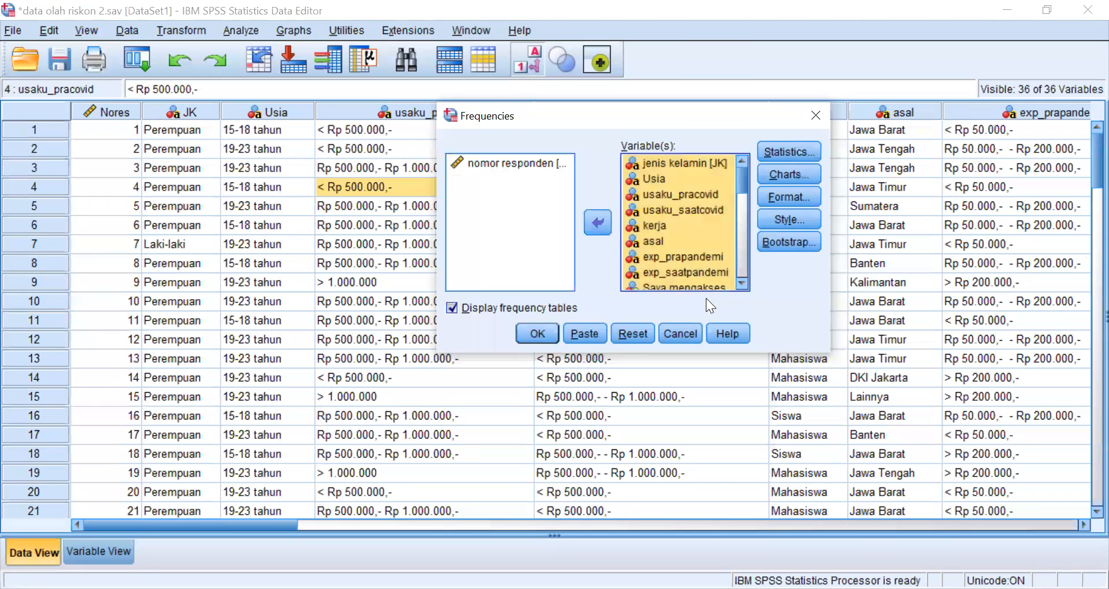
{"action": "left_click", "coordinate": [544, 337]}
{"action": "left_click", "coordinate": [545, 333]}
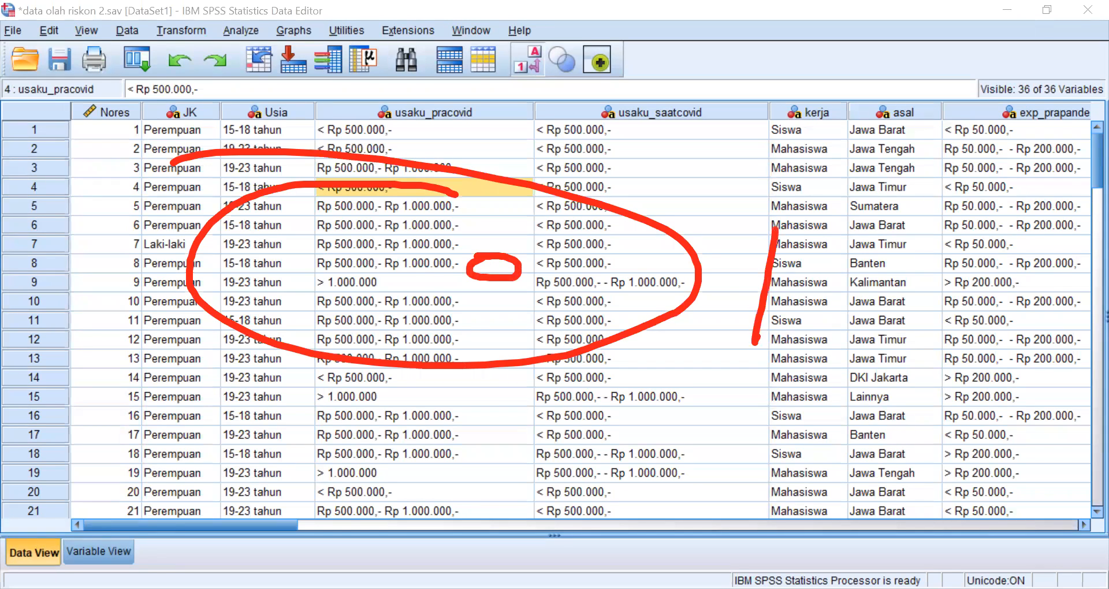
{"action": "left_click_drag", "start_coordinate": [914, 281], "coordinate": [926, 265]}
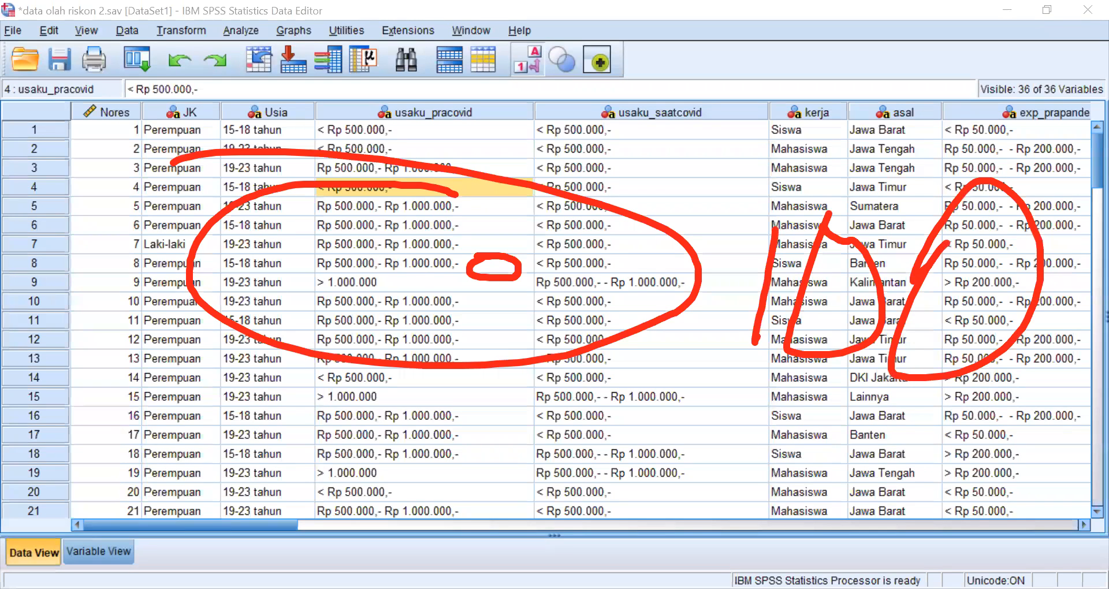
{"action": "mouse_move", "coordinate": [520, 281]}
{"action": "left_mouse_down"}
{"action": "mouse_move", "coordinate": [461, 290]}
{"action": "mouse_move", "coordinate": [522, 295]}
{"action": "mouse_move", "coordinate": [502, 287]}
{"action": "left_mouse_up"}
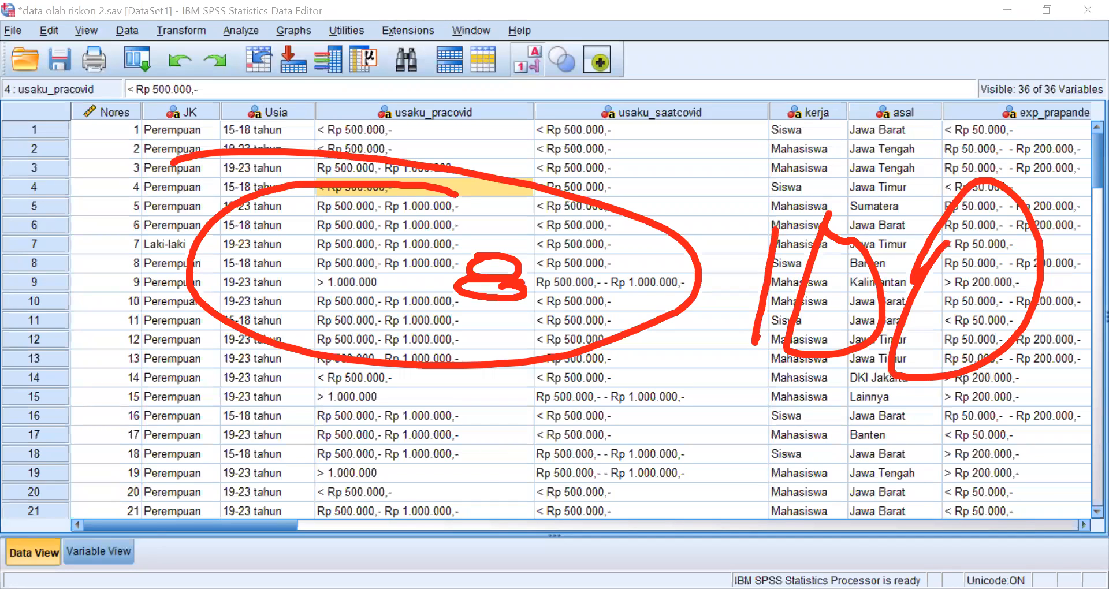
{"action": "mouse_move", "coordinate": [650, 428]}
{"action": "left_mouse_down"}
{"action": "mouse_move", "coordinate": [579, 416]}
{"action": "mouse_move", "coordinate": [237, 414]}
{"action": "mouse_move", "coordinate": [407, 457]}
{"action": "mouse_move", "coordinate": [607, 440]}
{"action": "mouse_move", "coordinate": [485, 420]}
{"action": "left_mouse_up"}
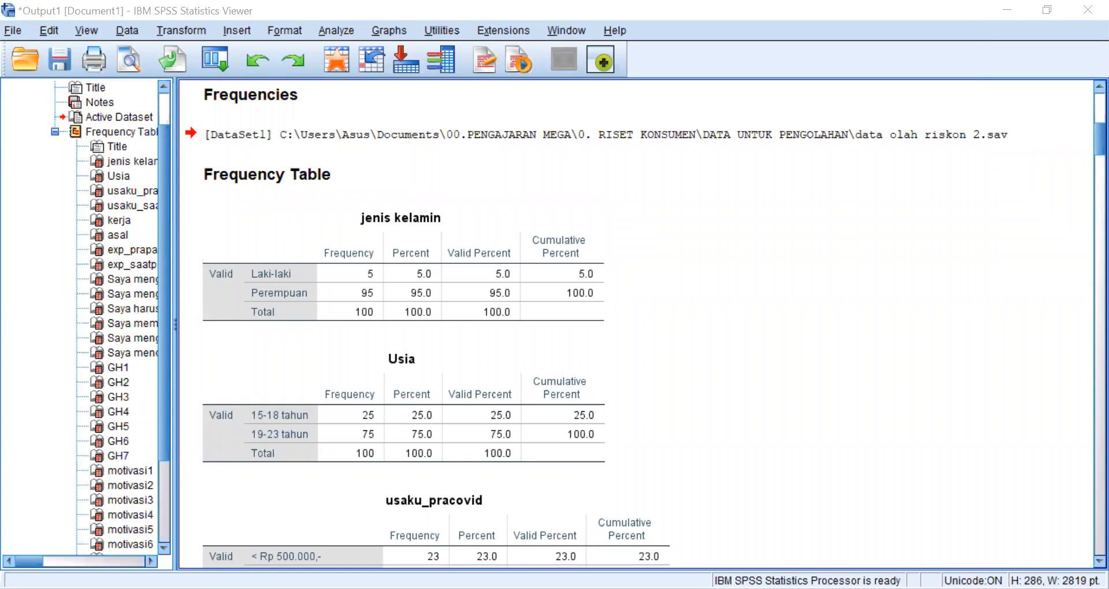
{"action": "left_click_drag", "start_coordinate": [153, 201], "coordinate": [315, 193]}
{"action": "left_click", "coordinate": [437, 290]}
{"action": "mouse_move", "coordinate": [429, 302]}
{"action": "left_mouse_down"}
{"action": "mouse_move", "coordinate": [404, 286]}
{"action": "mouse_move", "coordinate": [421, 308]}
{"action": "mouse_move", "coordinate": [449, 300]}
{"action": "mouse_move", "coordinate": [465, 271]}
{"action": "mouse_move", "coordinate": [416, 244]}
{"action": "left_mouse_up"}
{"action": "left_click_drag", "start_coordinate": [771, 175], "coordinate": [798, 474]}
{"action": "mouse_move", "coordinate": [816, 199]}
{"action": "left_mouse_down"}
{"action": "mouse_move", "coordinate": [858, 397]}
{"action": "mouse_move", "coordinate": [815, 199]}
{"action": "left_mouse_up"}
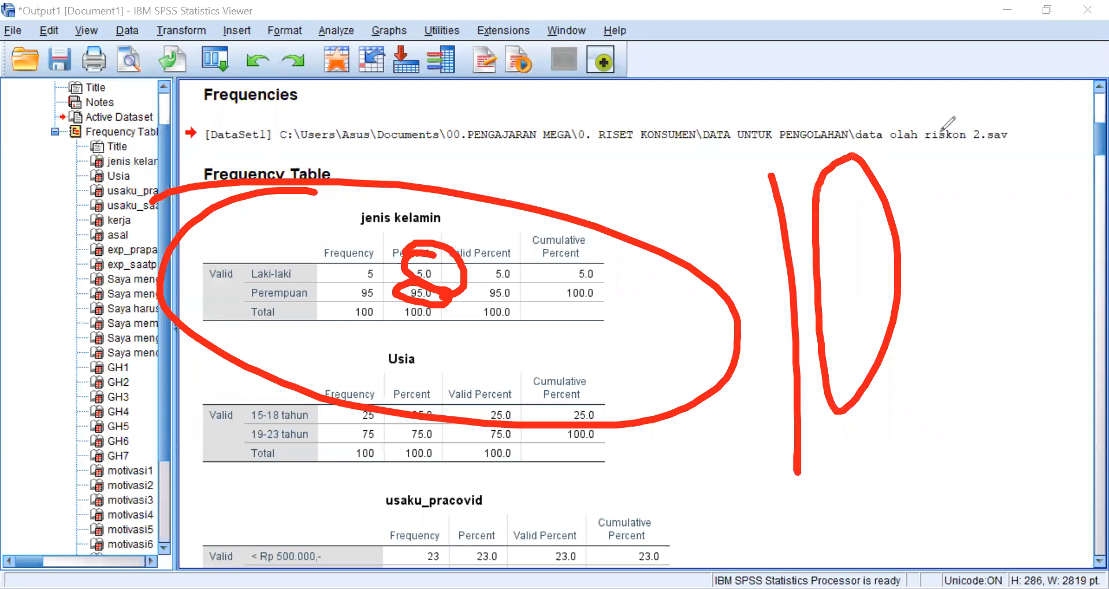
{"action": "left_click_drag", "start_coordinate": [931, 137], "coordinate": [960, 126]}
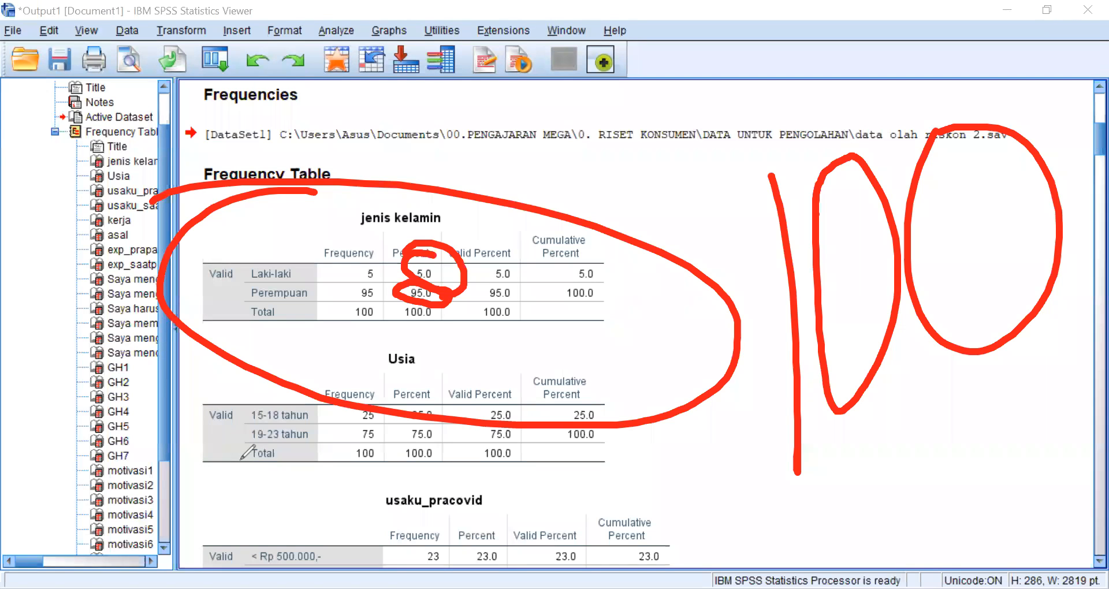
{"action": "mouse_move", "coordinate": [313, 426]}
{"action": "left_mouse_down"}
{"action": "mouse_move", "coordinate": [262, 421]}
{"action": "mouse_move", "coordinate": [217, 442]}
{"action": "mouse_move", "coordinate": [312, 428]}
{"action": "left_mouse_up"}
{"action": "left_click_drag", "start_coordinate": [480, 428], "coordinate": [535, 438]}
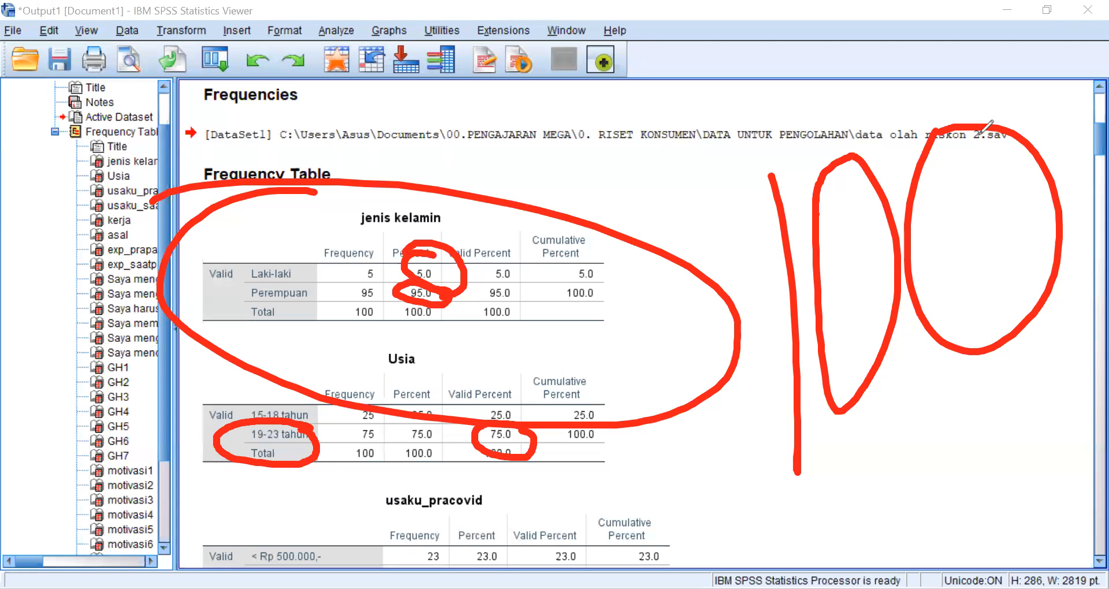
{"action": "key", "text": "e"}
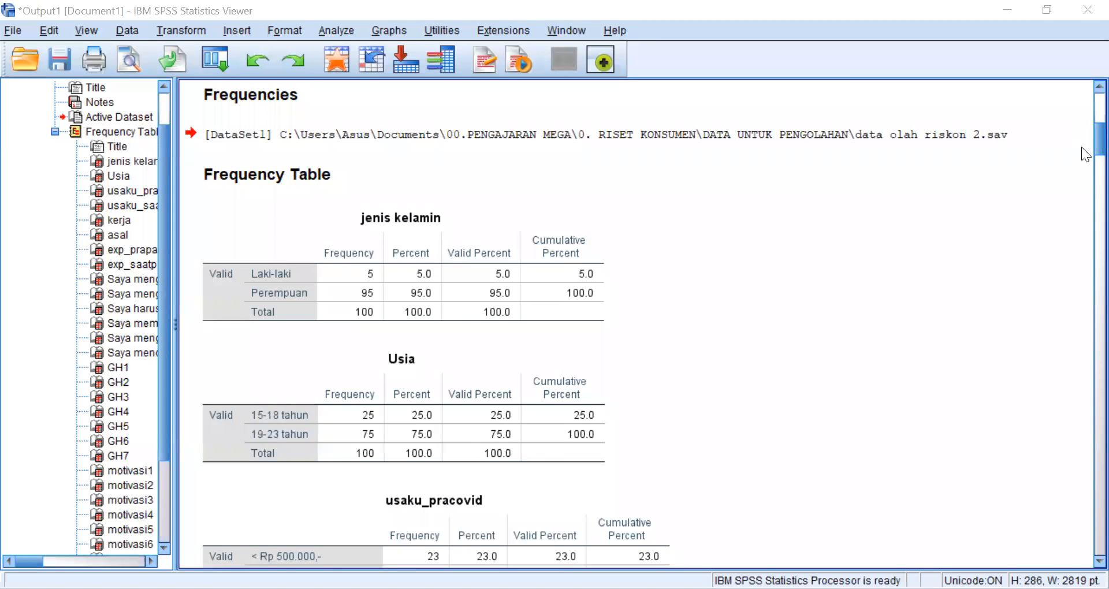
Examine the frequency tables in the output from usaku_pracovid through to PPS7
{"action": "scroll", "coordinate": [1086, 153], "scroll_direction": "down", "scroll_amount": 5}
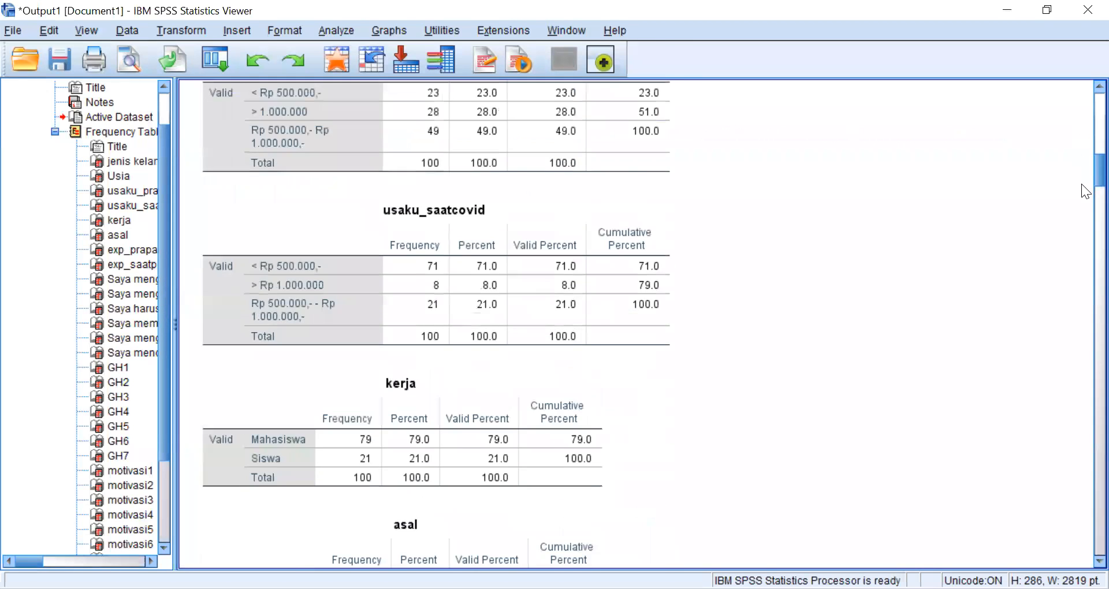
{"action": "scroll", "coordinate": [1086, 203], "scroll_direction": "down", "scroll_amount": 6}
{"action": "scroll", "coordinate": [1086, 204], "scroll_direction": "up", "scroll_amount": 4}
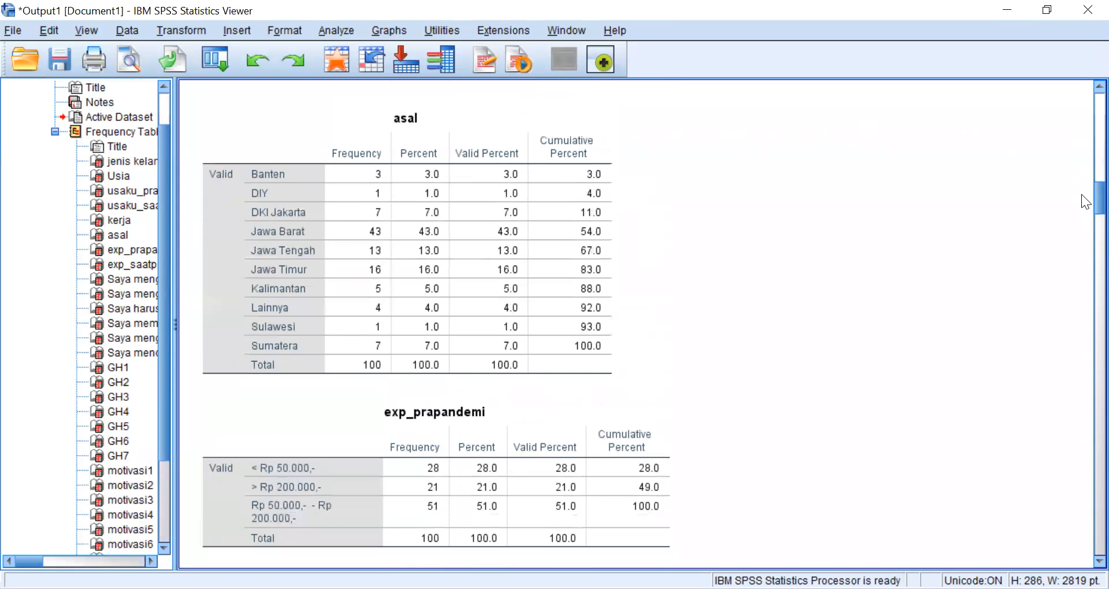
{"action": "scroll", "coordinate": [1086, 201], "scroll_direction": "down", "scroll_amount": 8}
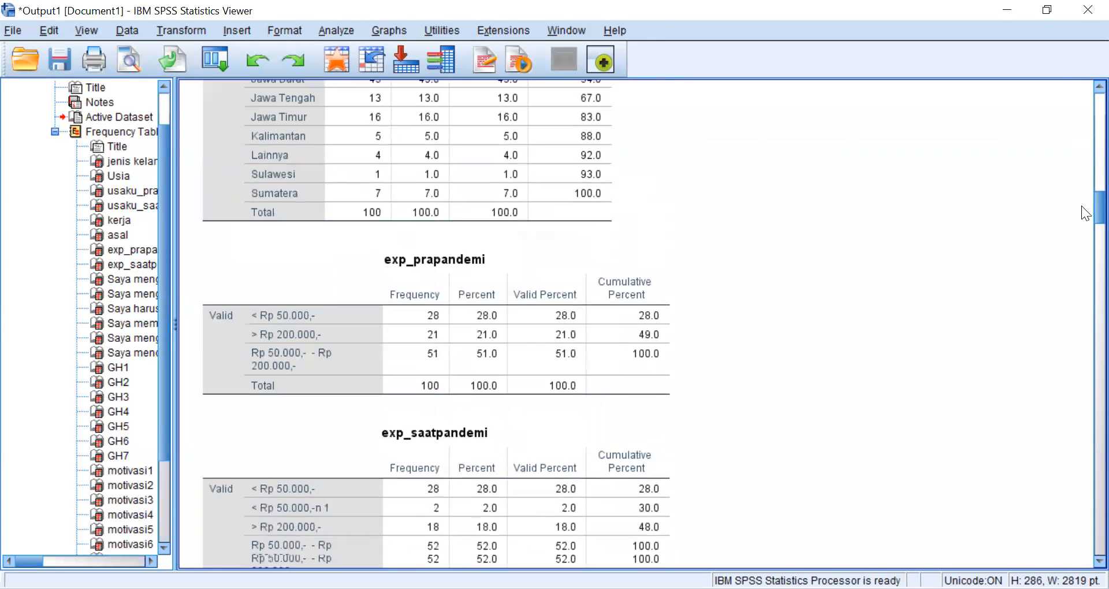
{"action": "scroll", "coordinate": [1087, 245], "scroll_direction": "down", "scroll_amount": 7}
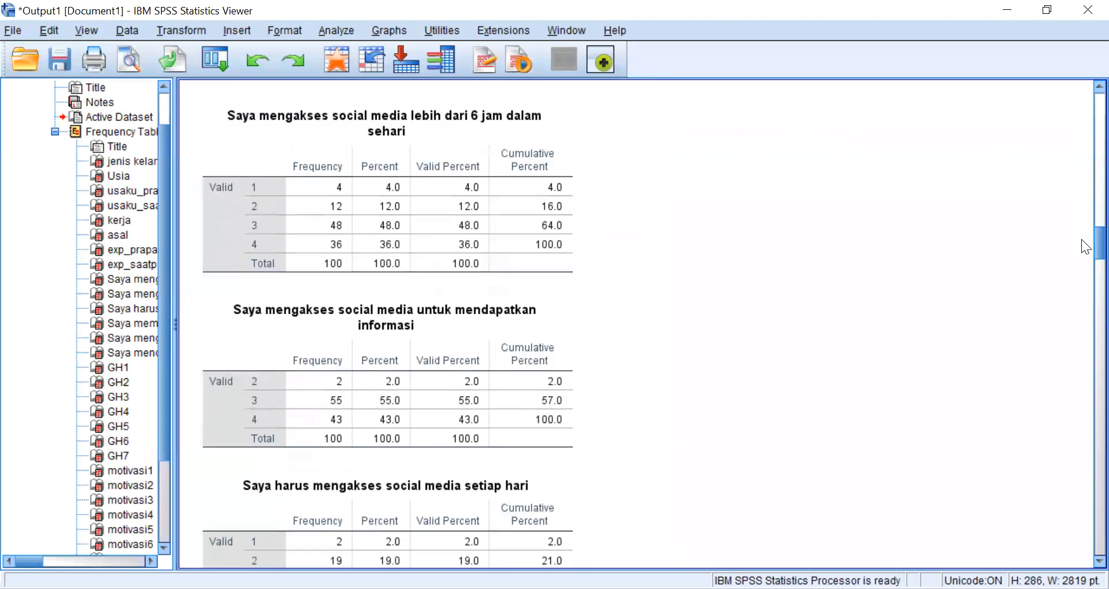
{"action": "scroll", "coordinate": [1086, 263], "scroll_direction": "down", "scroll_amount": 1}
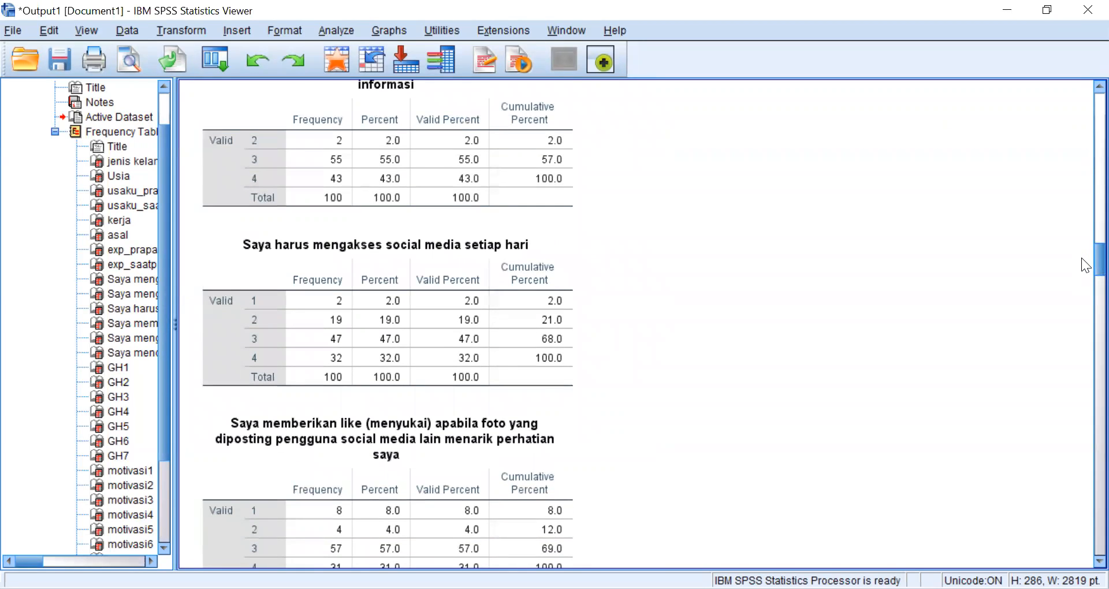
{"action": "scroll", "coordinate": [1086, 265], "scroll_direction": "down", "scroll_amount": 1}
{"action": "scroll", "coordinate": [1086, 271], "scroll_direction": "down", "scroll_amount": 20}
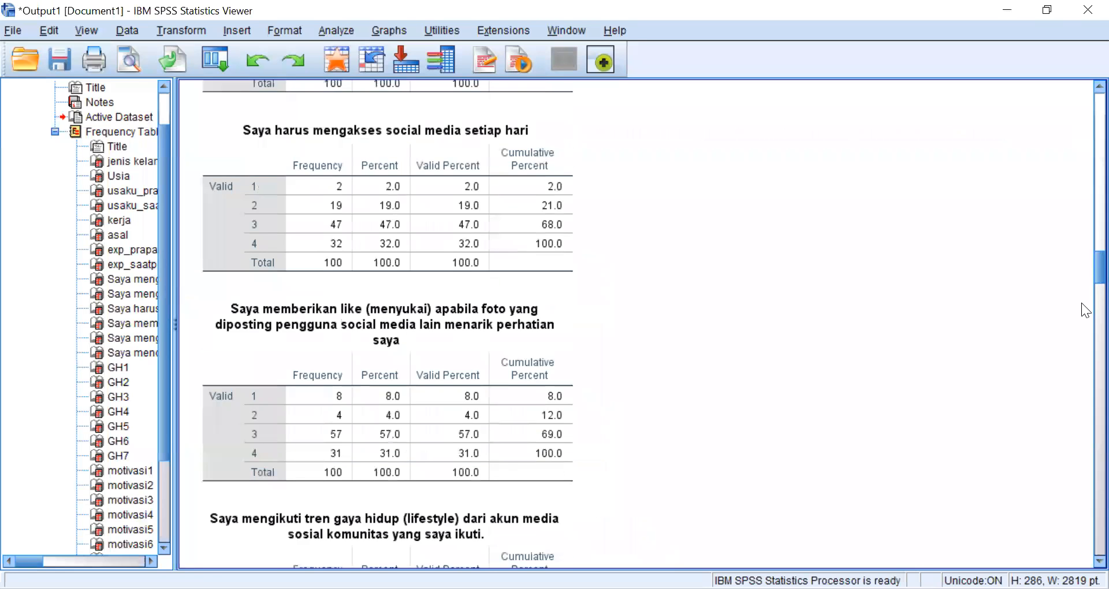
{"action": "scroll", "coordinate": [1085, 541], "scroll_direction": "down", "scroll_amount": 20}
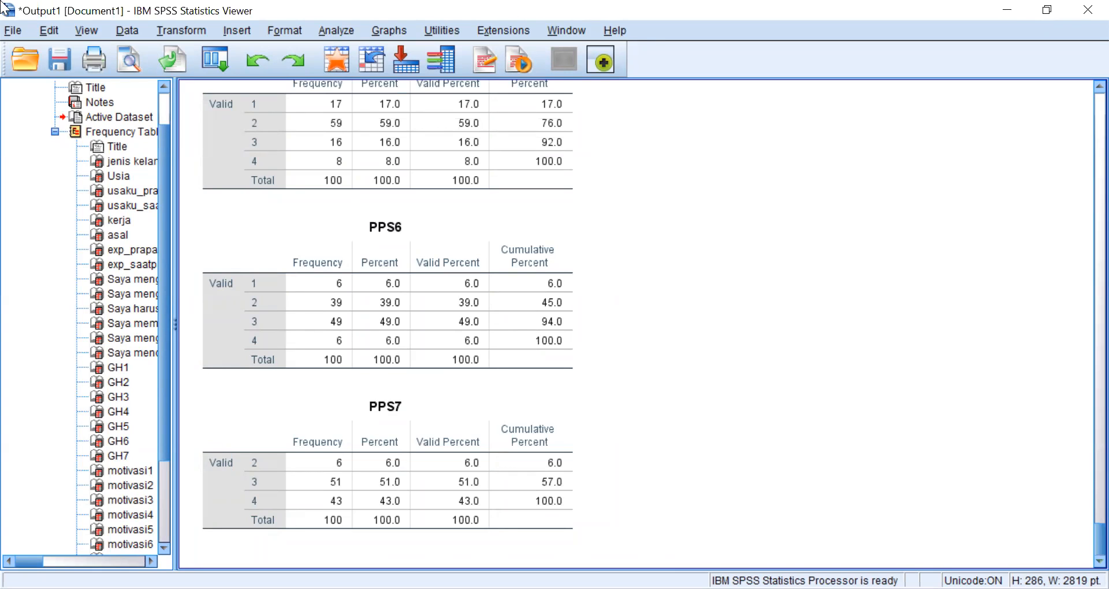
Set up an export of all output objects with Excel 2007 and Higher (*.xlsx) as the document type
{"action": "left_click", "coordinate": [12, 33]}
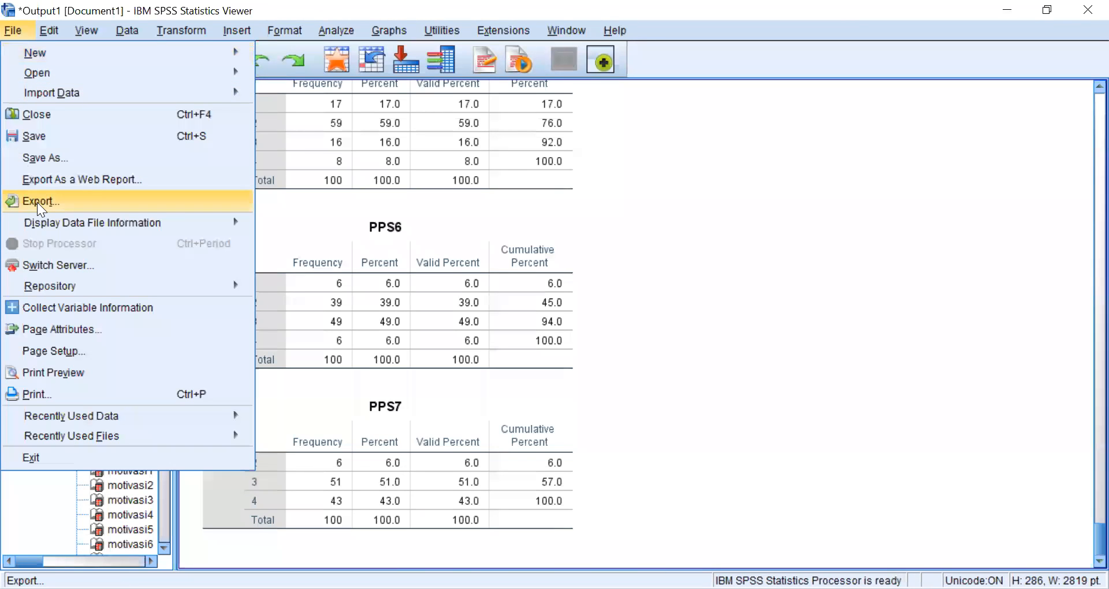
{"action": "key", "text": "Return"}
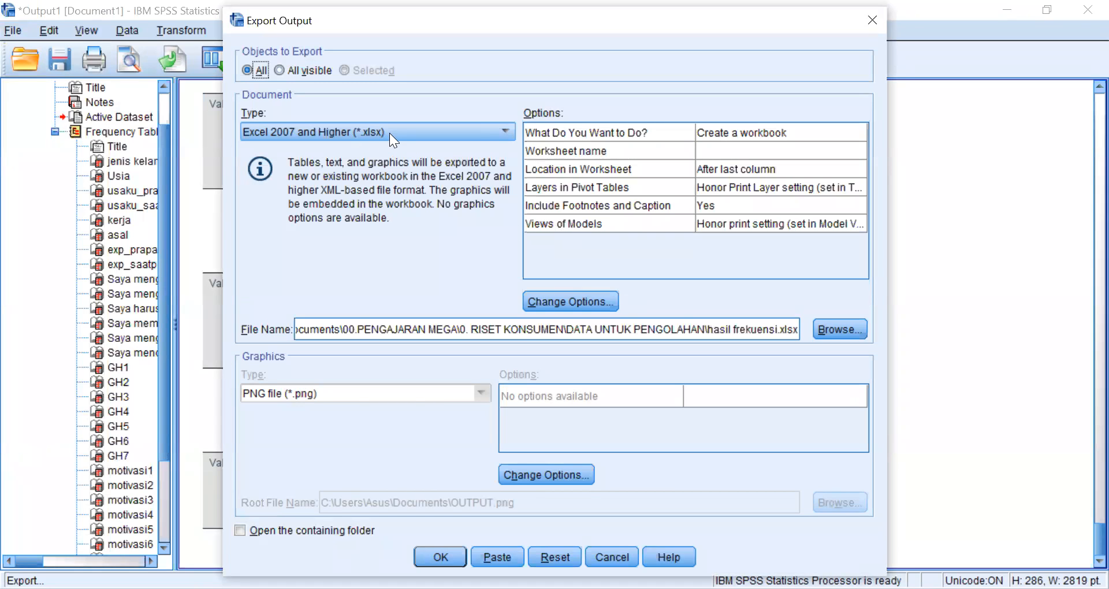
{"action": "left_click", "coordinate": [374, 131]}
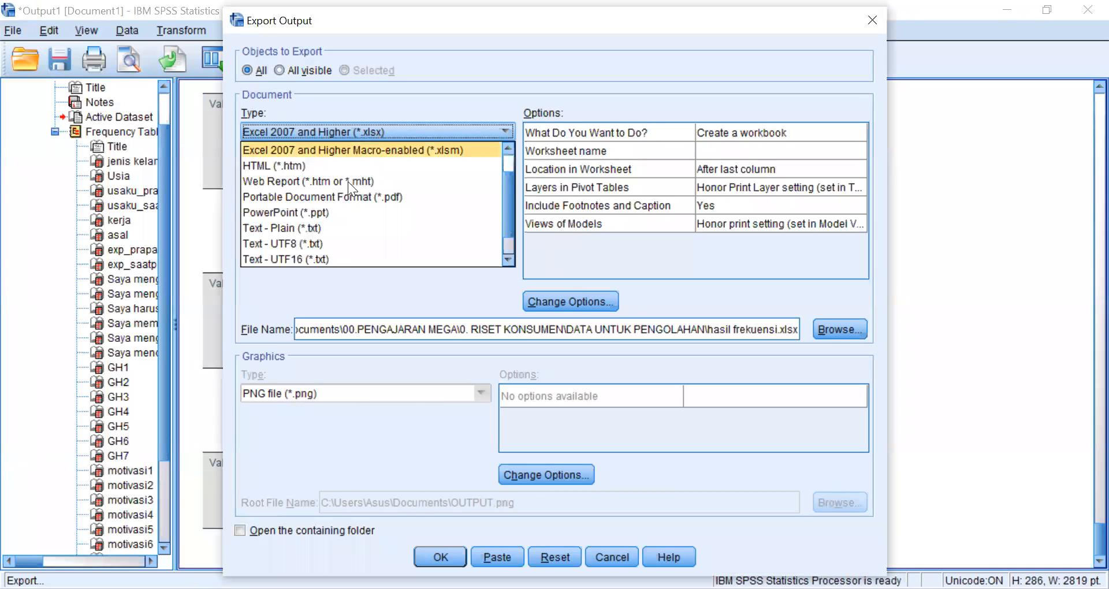
{"action": "scroll", "coordinate": [326, 220], "scroll_direction": "up", "scroll_amount": 1}
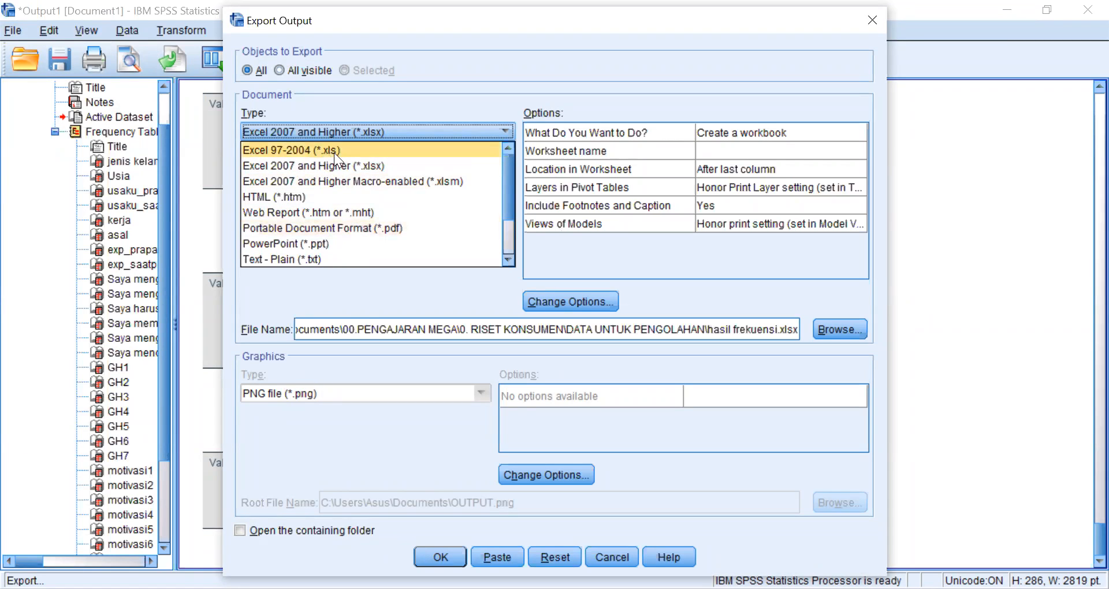
{"action": "scroll", "coordinate": [332, 198], "scroll_direction": "down", "scroll_amount": 1}
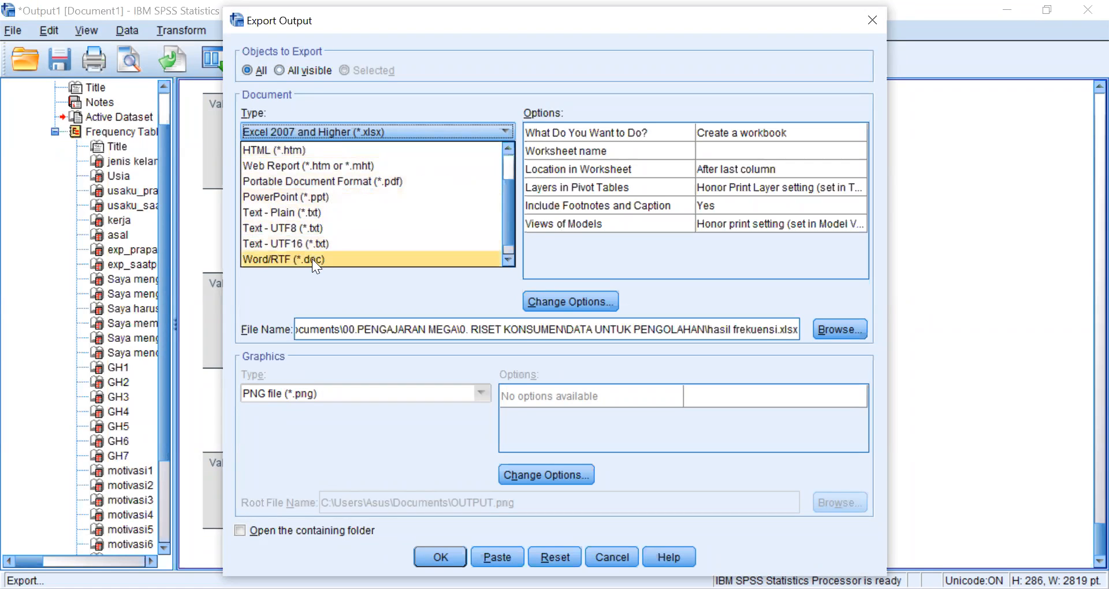
{"action": "scroll", "coordinate": [505, 201], "scroll_direction": "up", "scroll_amount": 1}
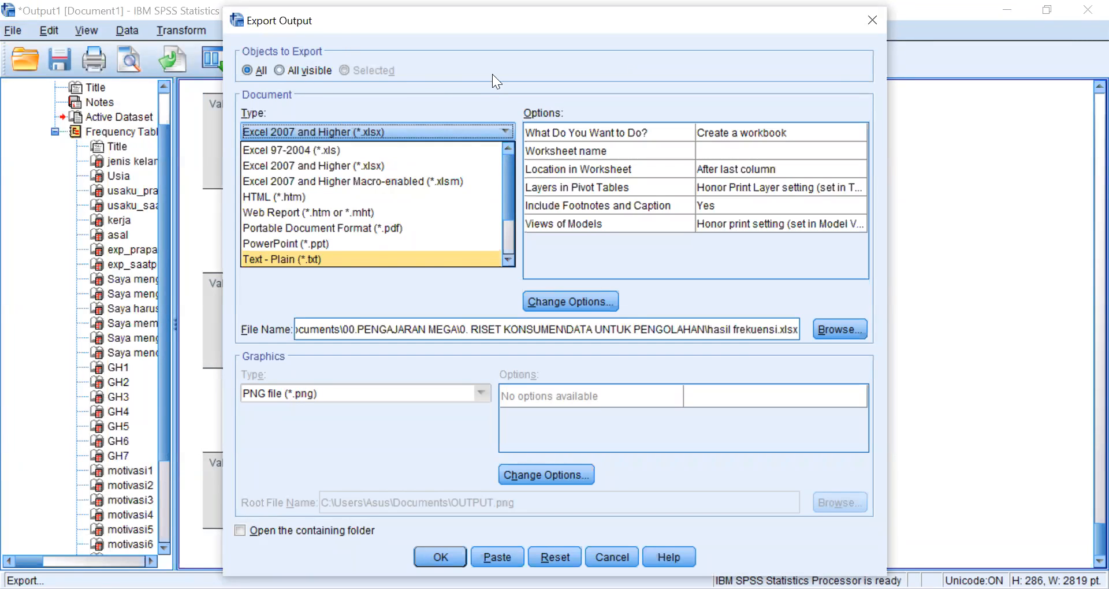
{"action": "left_click", "coordinate": [379, 166]}
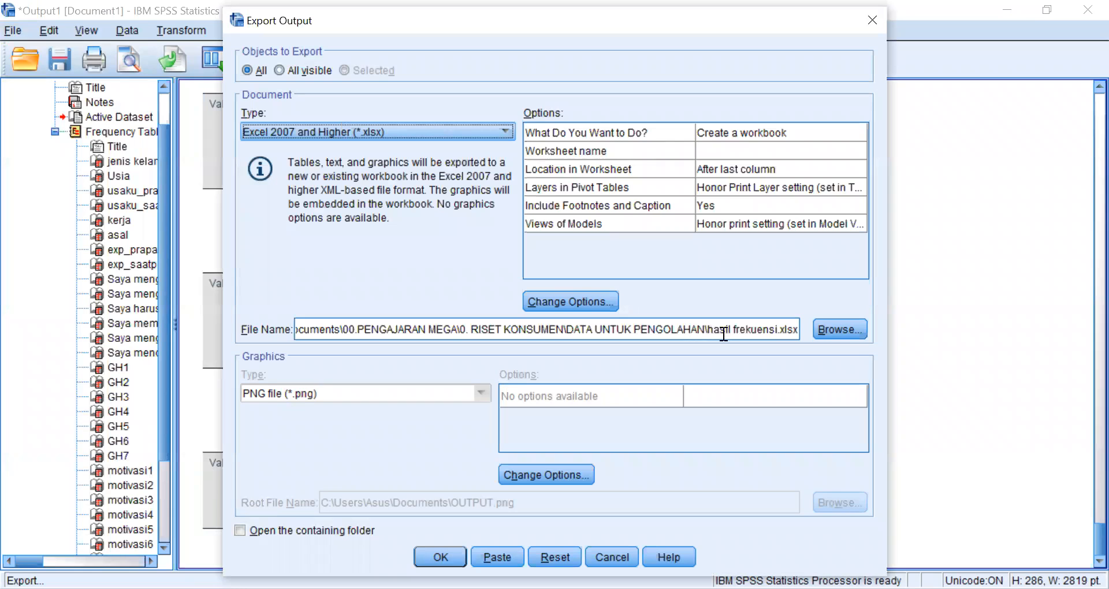
Set the export location to the DATA UNTUK PENGOLAHAN folder inside 0. RISET KONSUMEN in Documents
{"action": "left_click", "coordinate": [841, 331]}
{"action": "left_click", "coordinate": [432, 166]}
{"action": "scroll", "coordinate": [421, 241], "scroll_direction": "up", "scroll_amount": 3}
{"action": "scroll", "coordinate": [416, 200], "scroll_direction": "up", "scroll_amount": 2}
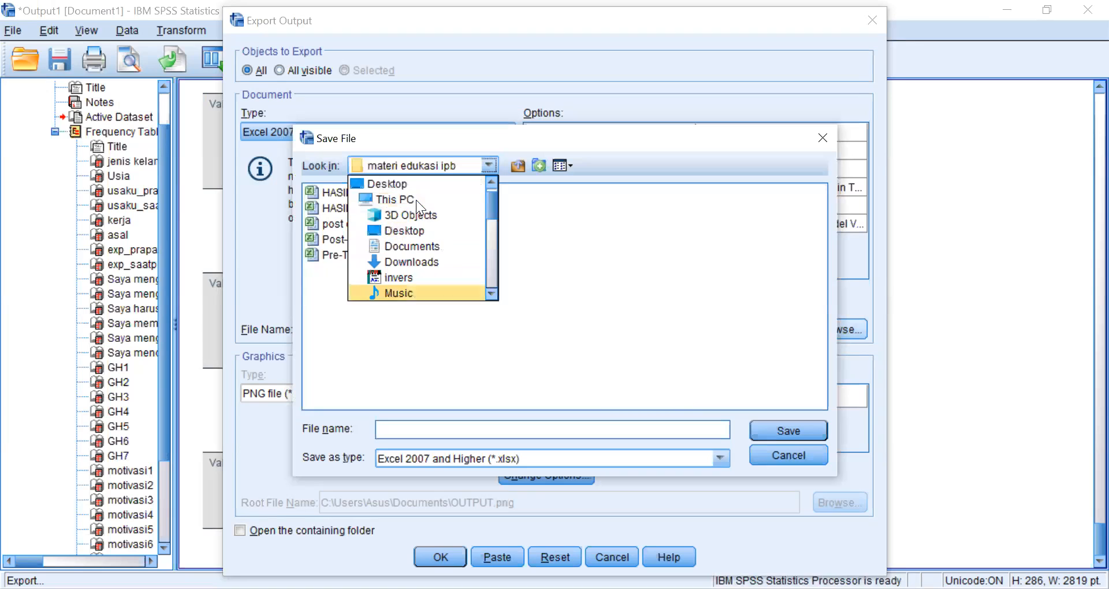
{"action": "left_click", "coordinate": [415, 245]}
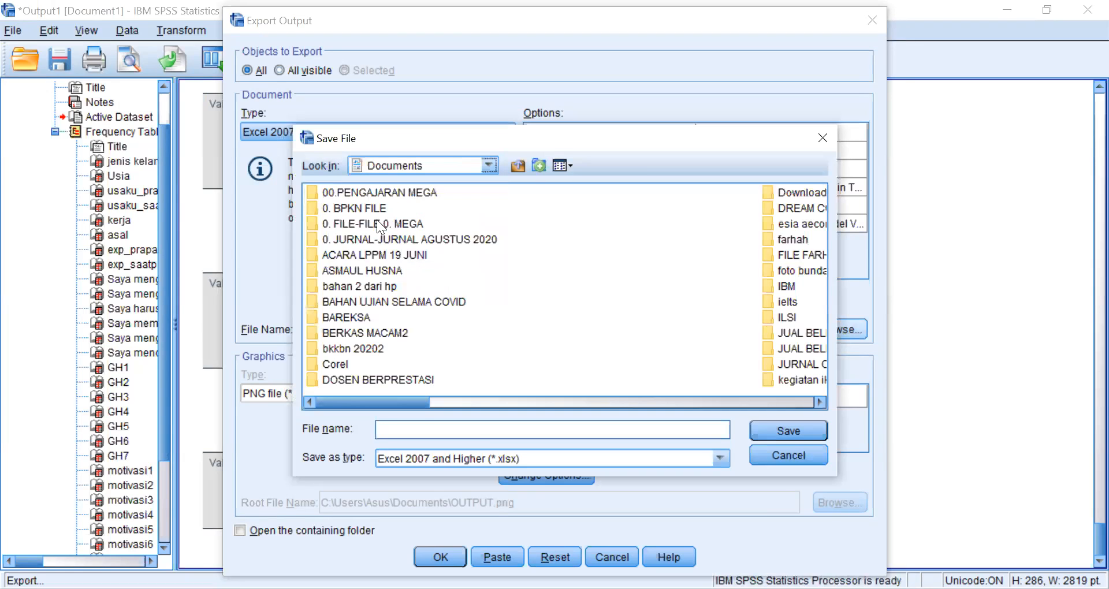
{"action": "double_click", "coordinate": [387, 191]}
{"action": "double_click", "coordinate": [365, 271]}
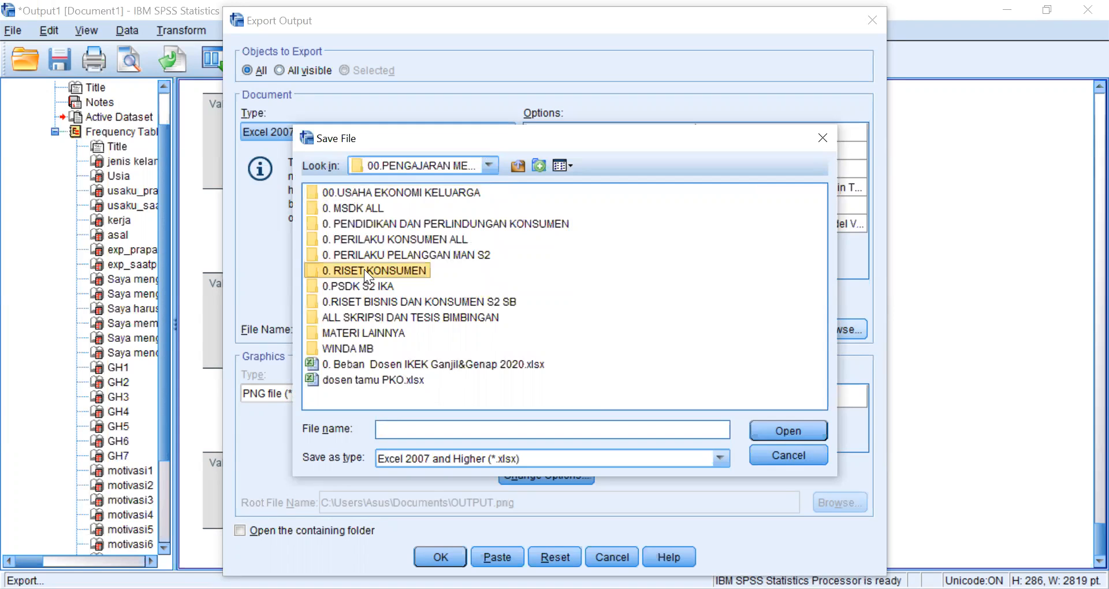
{"action": "double_click", "coordinate": [373, 210]}
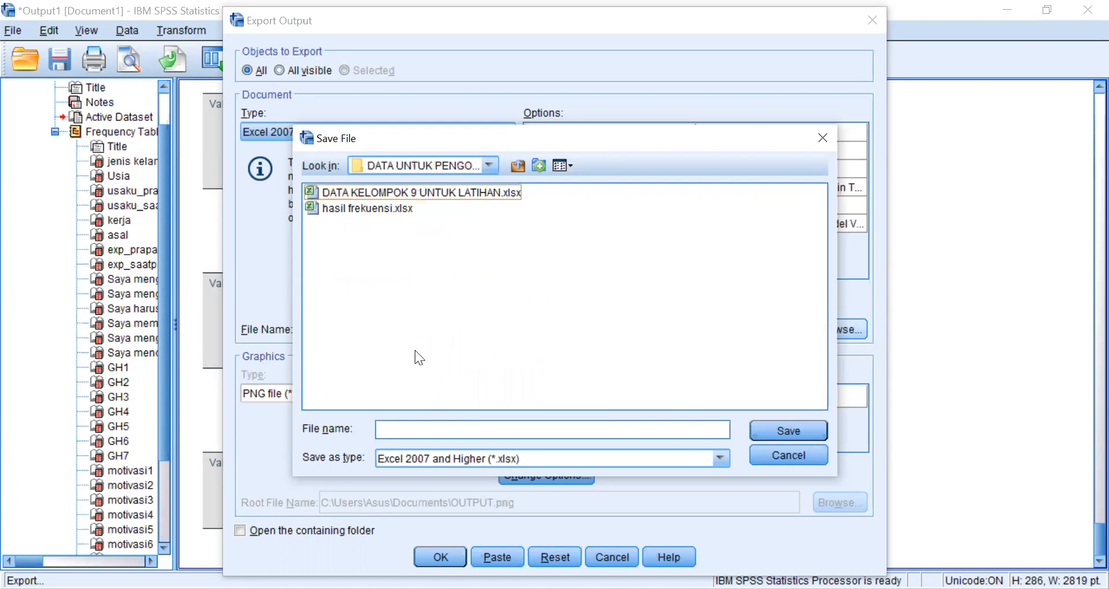
Name the export file hasil frekunesi 2 and export the output as an Excel workbook
{"action": "left_click", "coordinate": [421, 429]}
{"action": "type", "text": "hasil"}
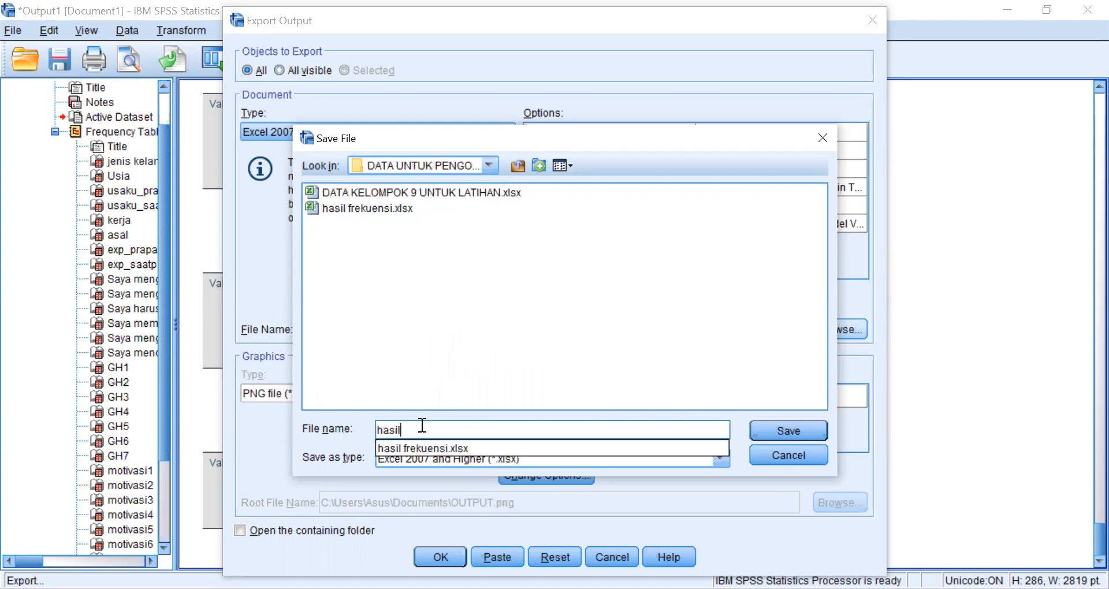
{"action": "type", "text": " frekunesi 3"}
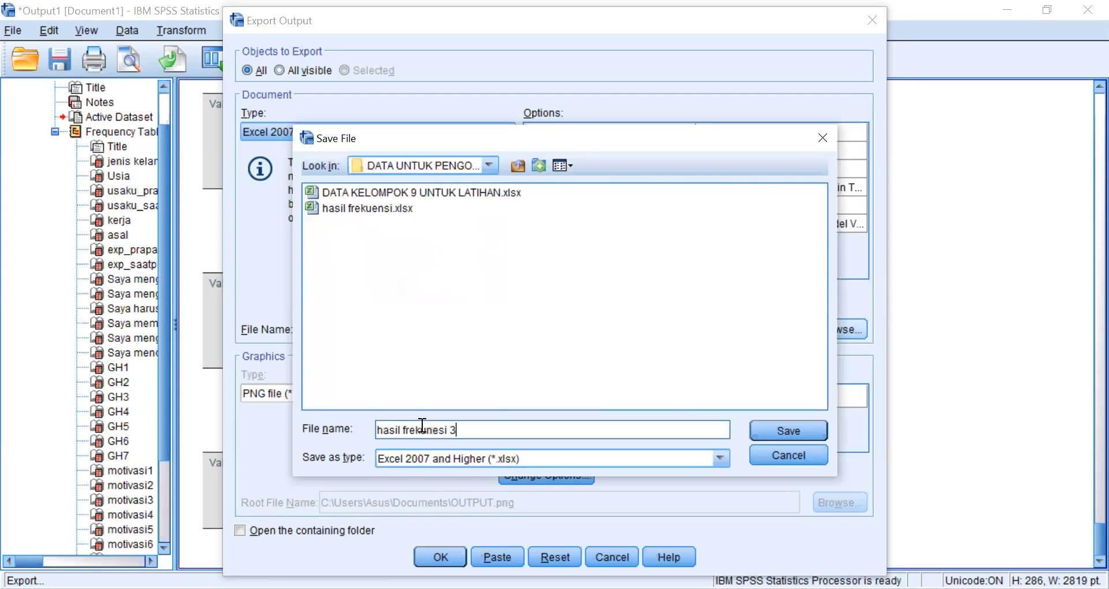
{"action": "key", "text": "Return"}
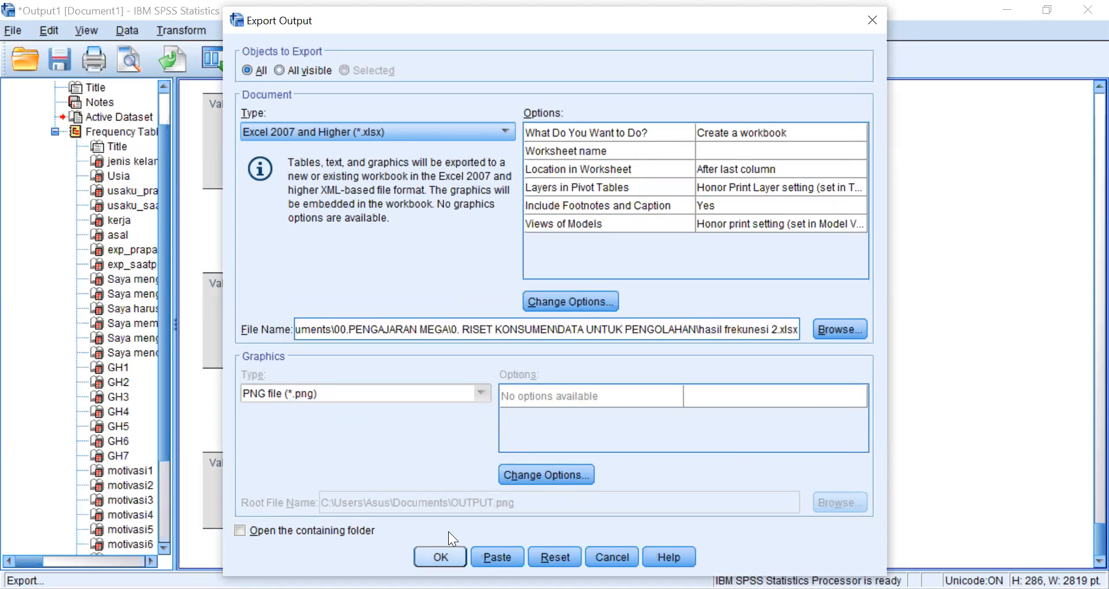
{"action": "left_click", "coordinate": [441, 556]}
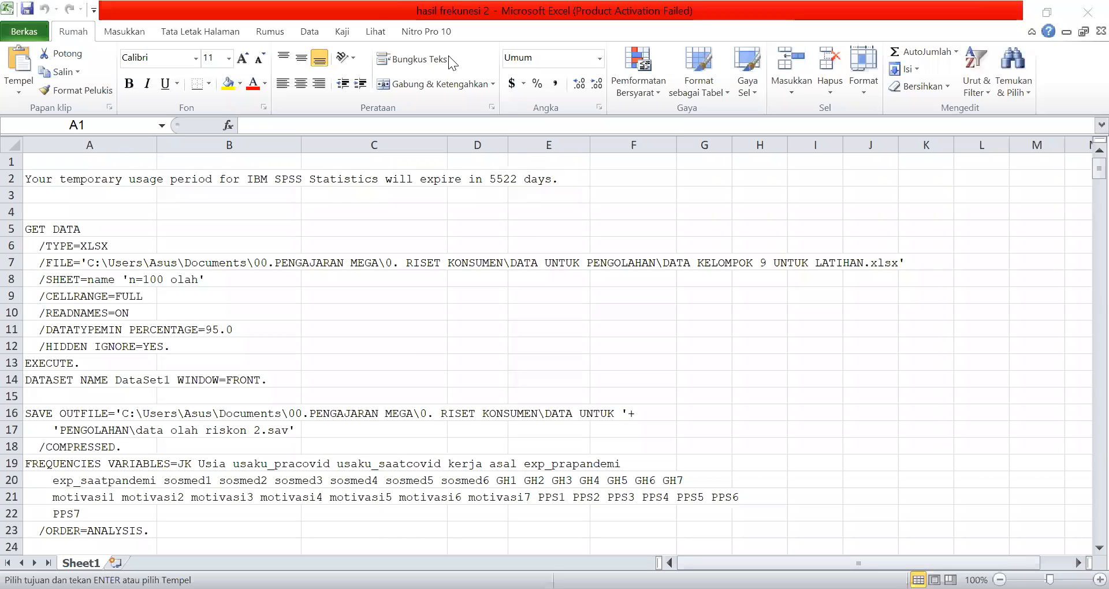
Look through the exported workbook hasil frekunesi 2 in Excel, from the syntax log down to the social media frequency tables
{"action": "scroll", "coordinate": [339, 346], "scroll_direction": "down", "scroll_amount": 4}
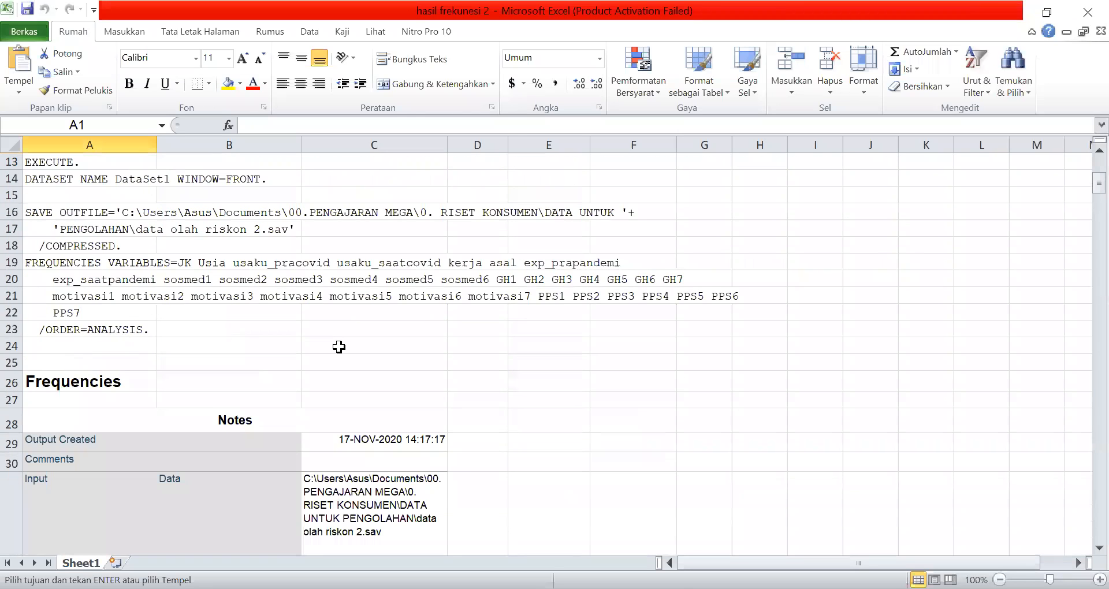
{"action": "scroll", "coordinate": [339, 347], "scroll_direction": "down", "scroll_amount": 6}
{"action": "scroll", "coordinate": [339, 346], "scroll_direction": "down", "scroll_amount": 1}
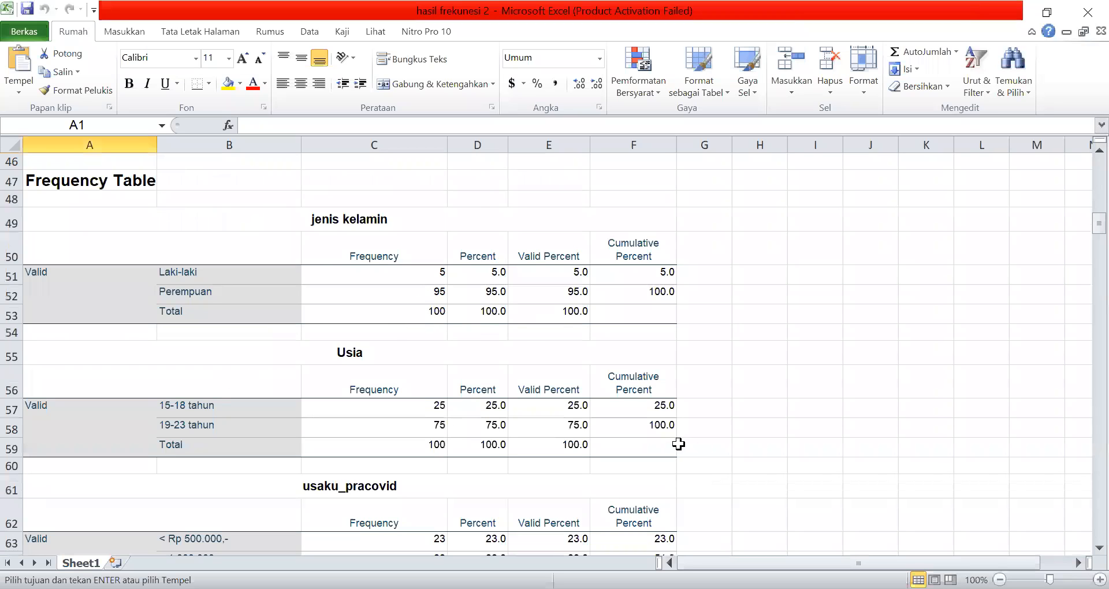
{"action": "scroll", "coordinate": [241, 269], "scroll_direction": "down", "scroll_amount": 2}
{"action": "left_click_drag", "start_coordinate": [242, 269], "coordinate": [595, 310]}
{"action": "left_click", "coordinate": [567, 379]}
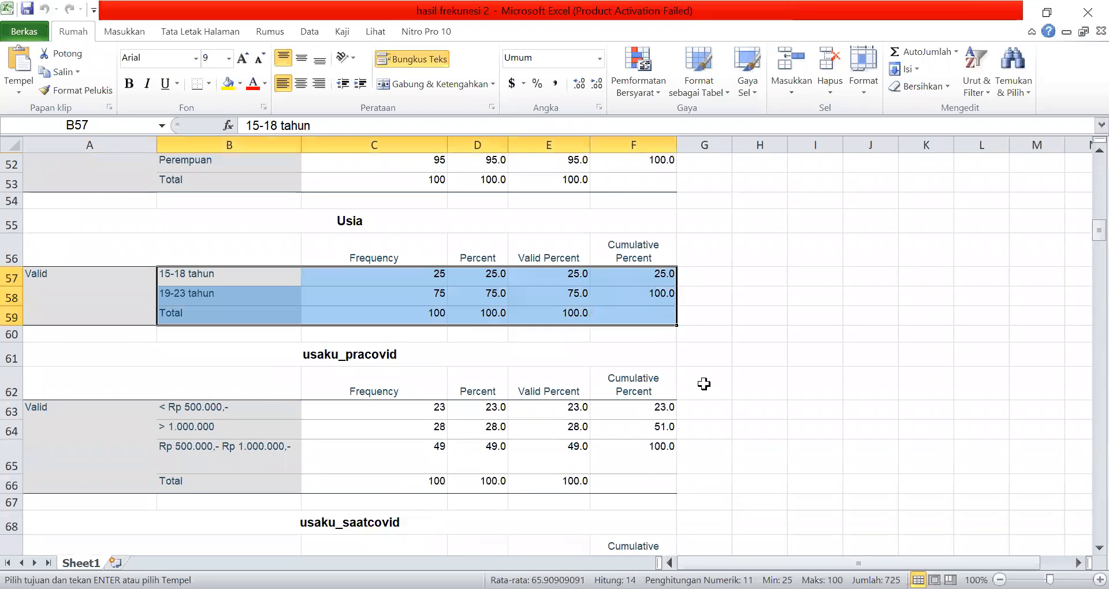
{"action": "scroll", "coordinate": [704, 384], "scroll_direction": "down", "scroll_amount": 6}
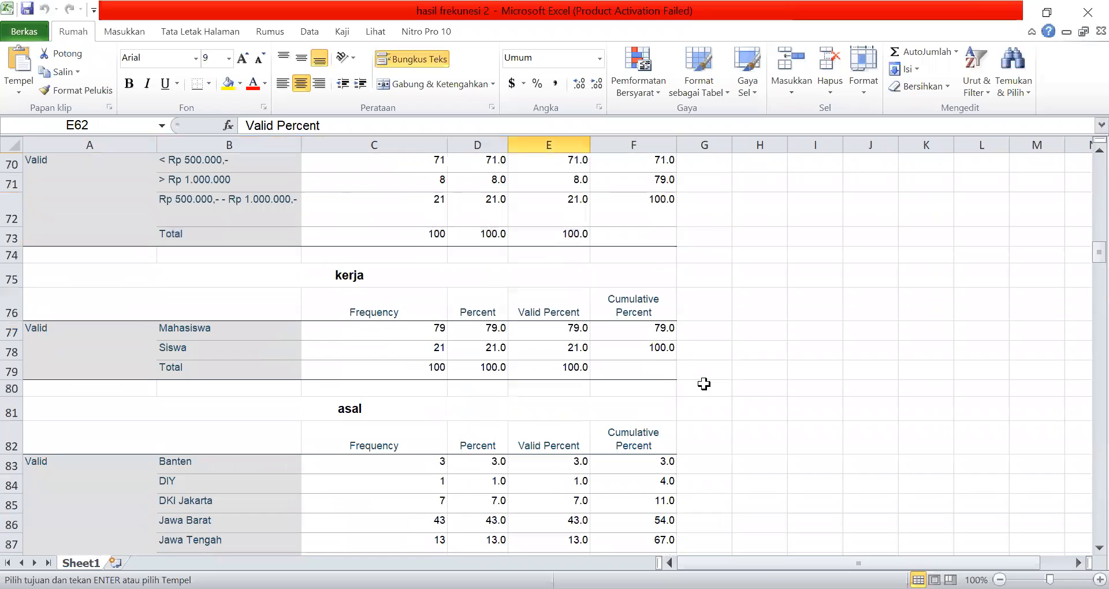
{"action": "scroll", "coordinate": [604, 241], "scroll_direction": "down", "scroll_amount": 10}
{"action": "scroll", "coordinate": [676, 150], "scroll_direction": "down", "scroll_amount": 1}
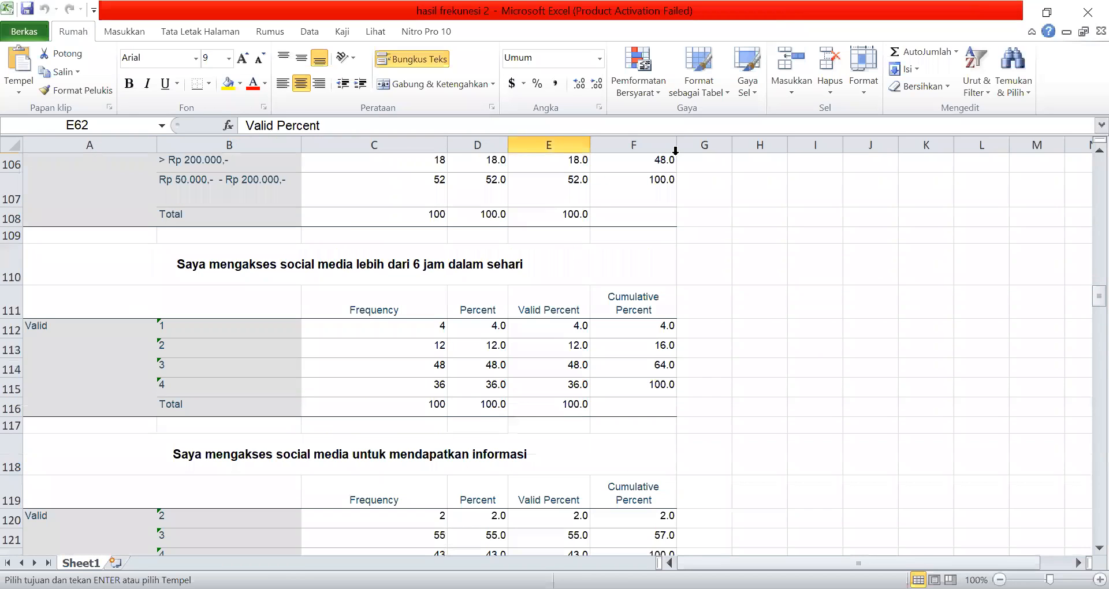
Delete columns E through G, holding Valid Percent and Cumulative Percent, from the exported frequency tables
{"action": "scroll", "coordinate": [676, 150], "scroll_direction": "up", "scroll_amount": 2}
{"action": "left_click_drag", "start_coordinate": [549, 145], "coordinate": [693, 148]}
{"action": "right_click", "coordinate": [618, 256]}
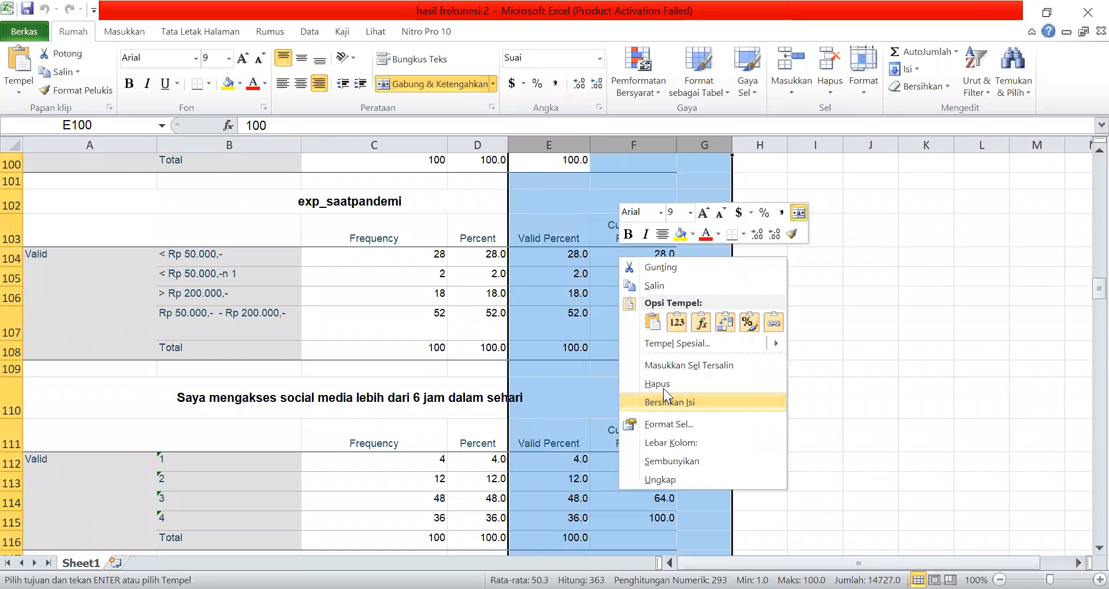
{"action": "key", "text": "h"}
{"action": "left_click", "coordinate": [842, 394]}
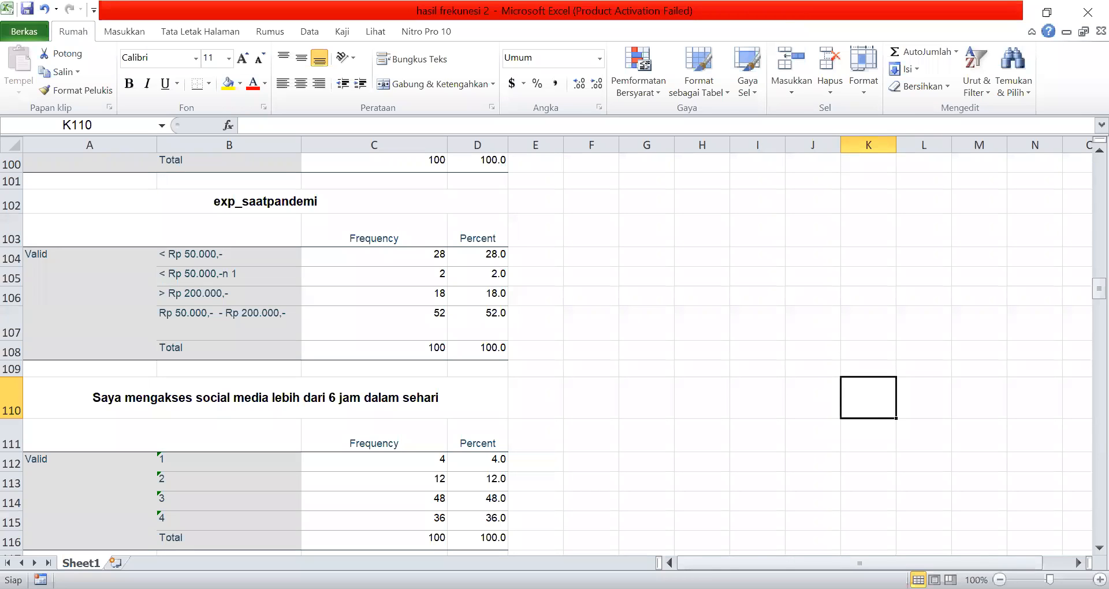
Switch to the SPSS Data Editor and set up a Reliability Analysis with the six social media items, sosmed1 to sosmed6
{"action": "key", "text": "alt+Tab"}
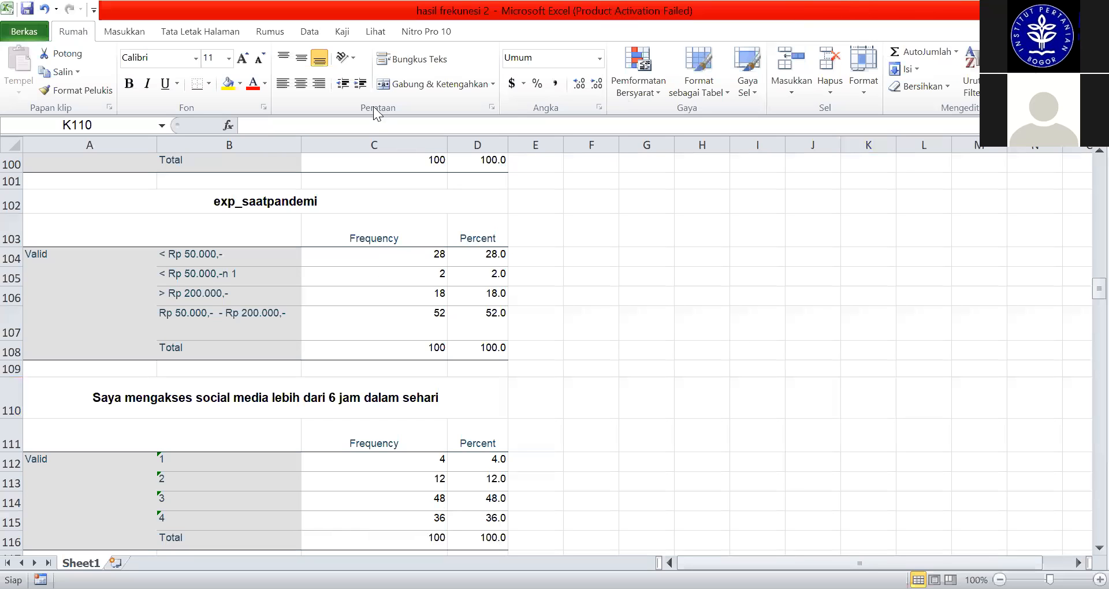
{"action": "key", "text": "alt+Tab"}
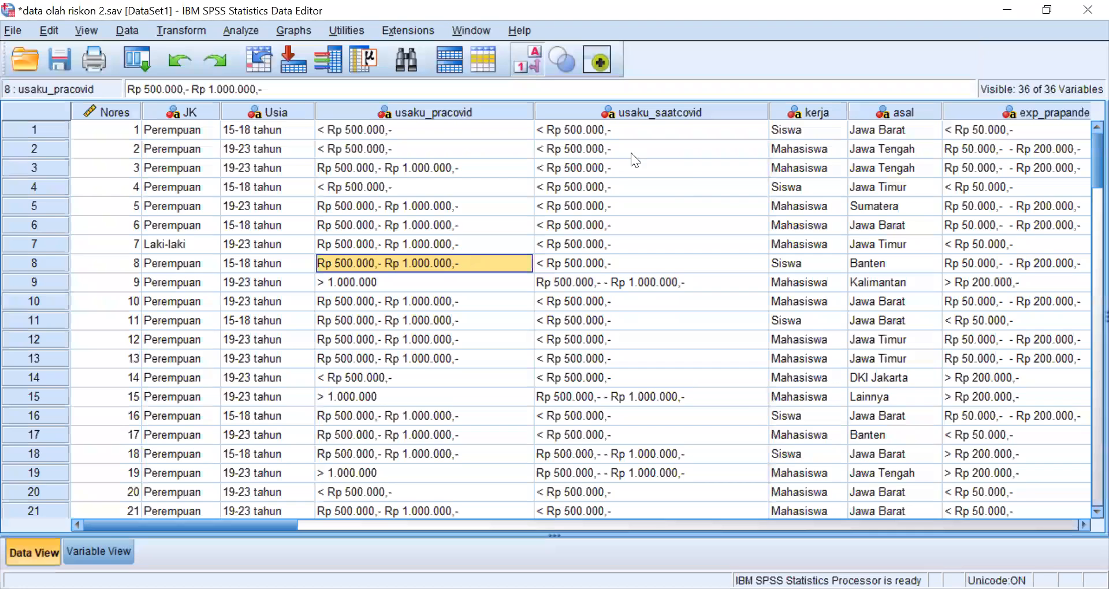
{"action": "scroll", "coordinate": [799, 197], "scroll_direction": "right", "scroll_amount": 5}
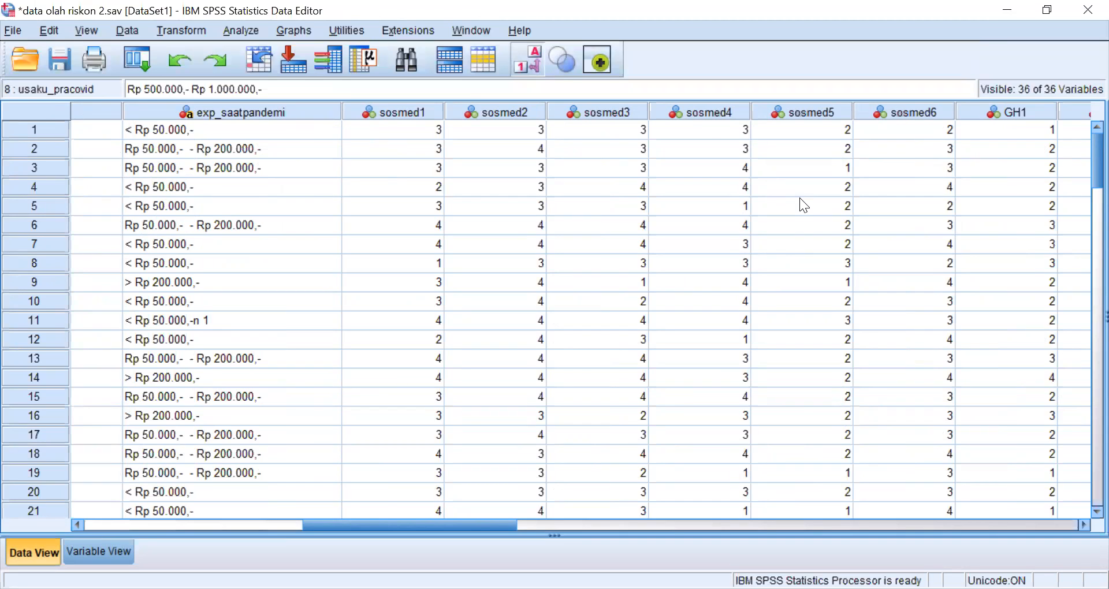
{"action": "left_click", "coordinate": [239, 30]}
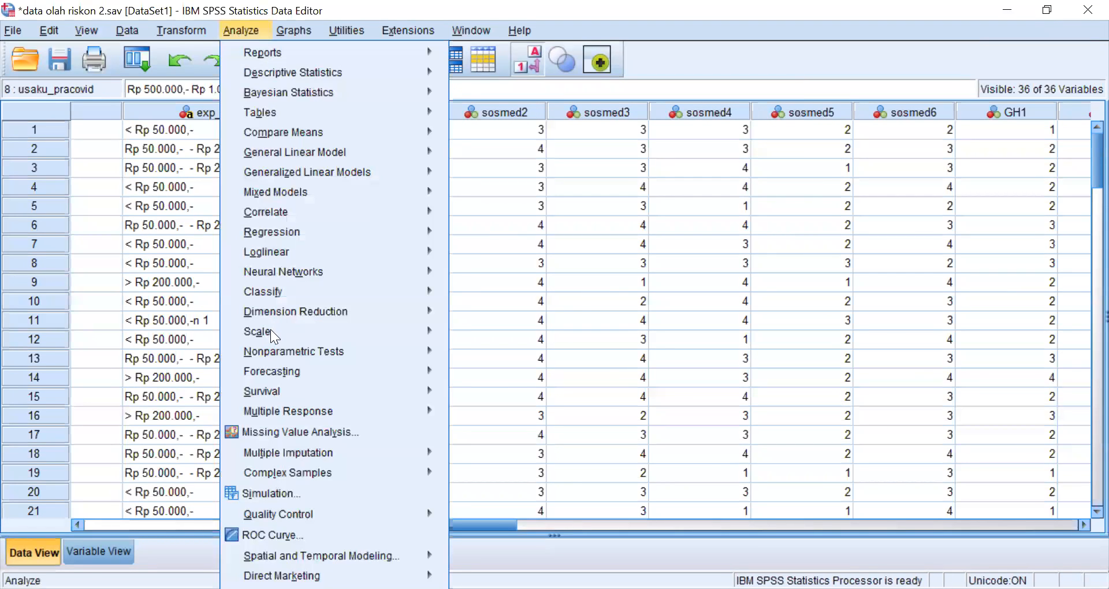
{"action": "mouse_move", "coordinate": [269, 331]}
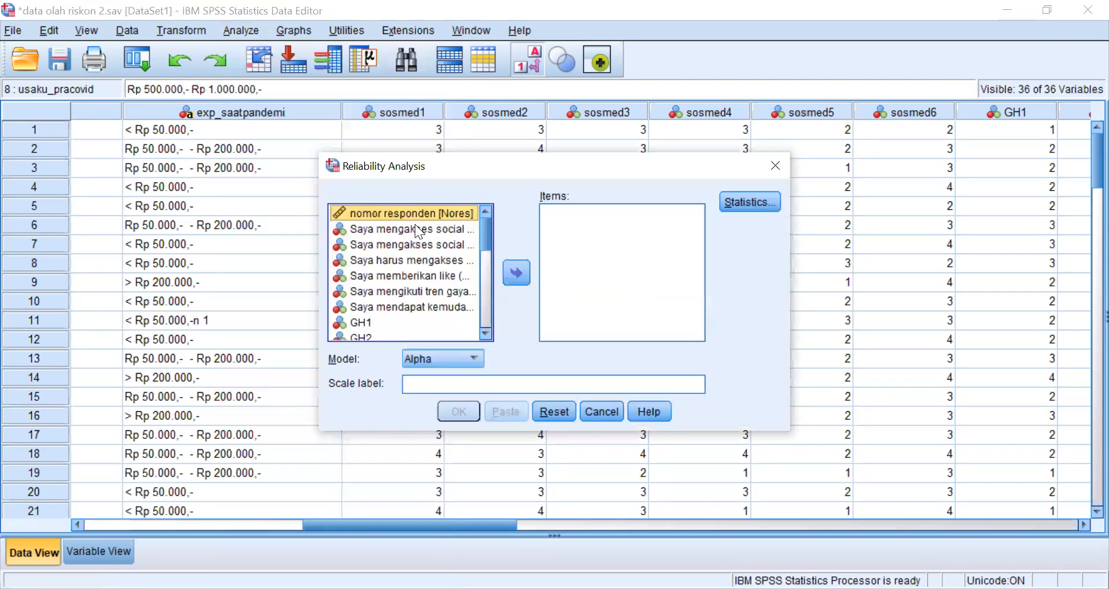
{"action": "left_click", "coordinate": [415, 229]}
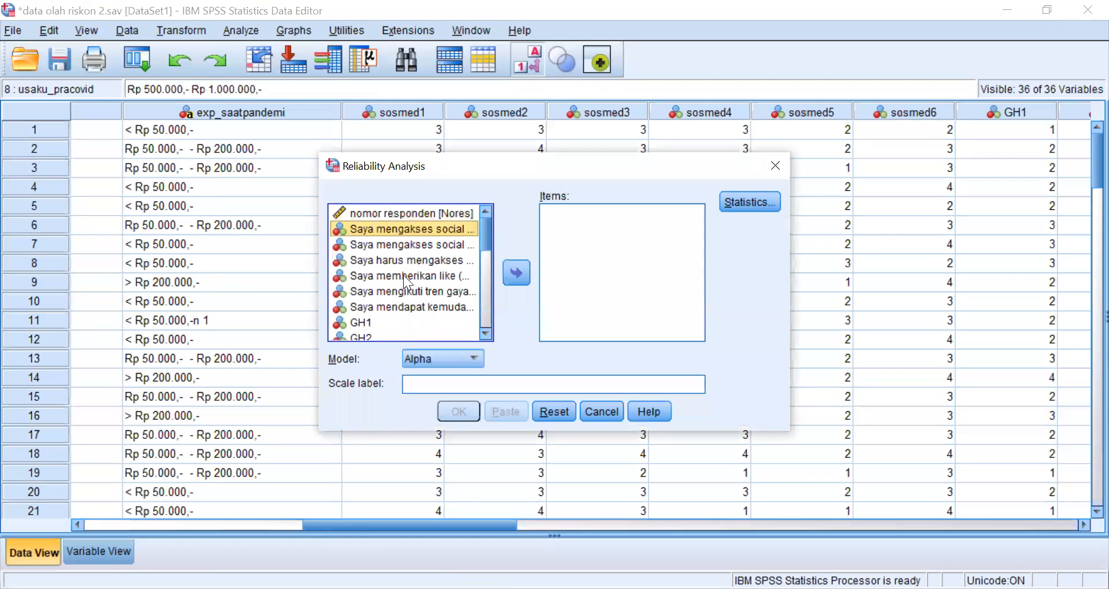
{"action": "left_click", "coordinate": [408, 307], "text": "shift"}
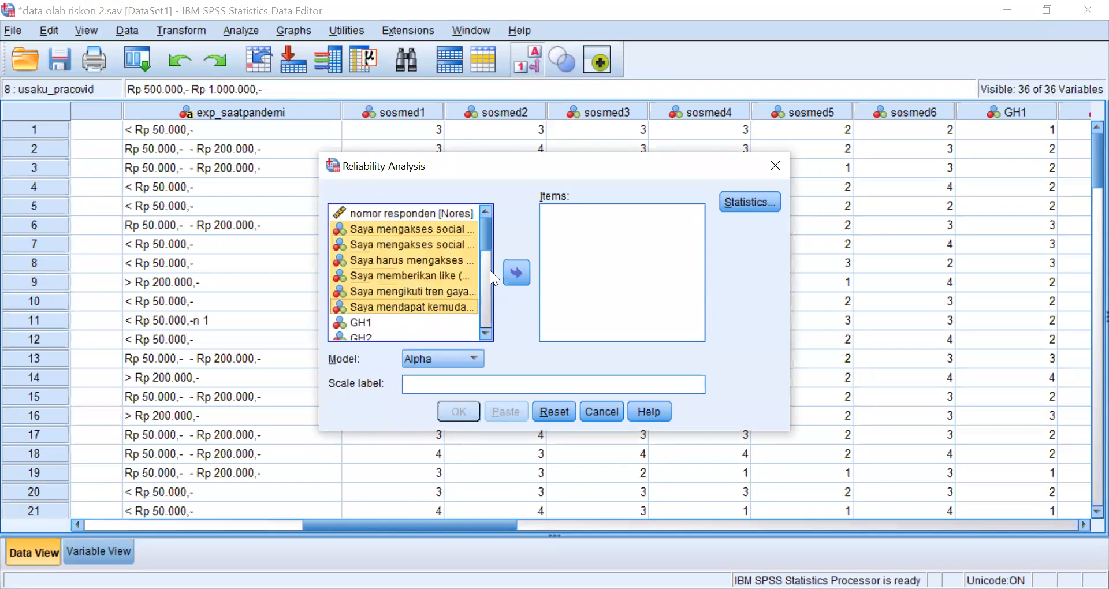
{"action": "left_click", "coordinate": [411, 228]}
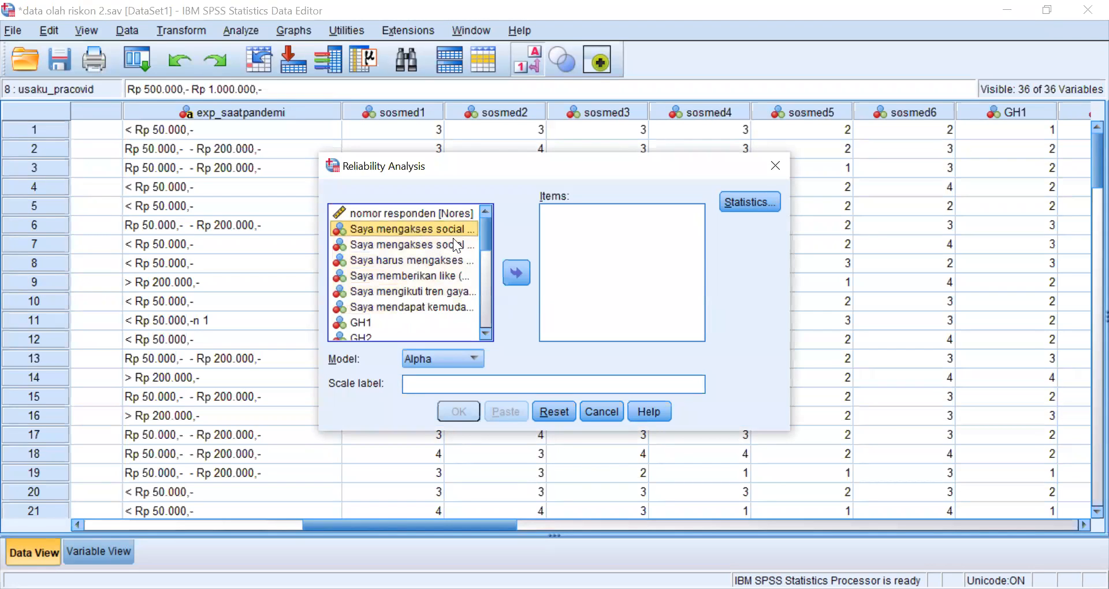
{"action": "left_click", "coordinate": [429, 307], "text": "shift"}
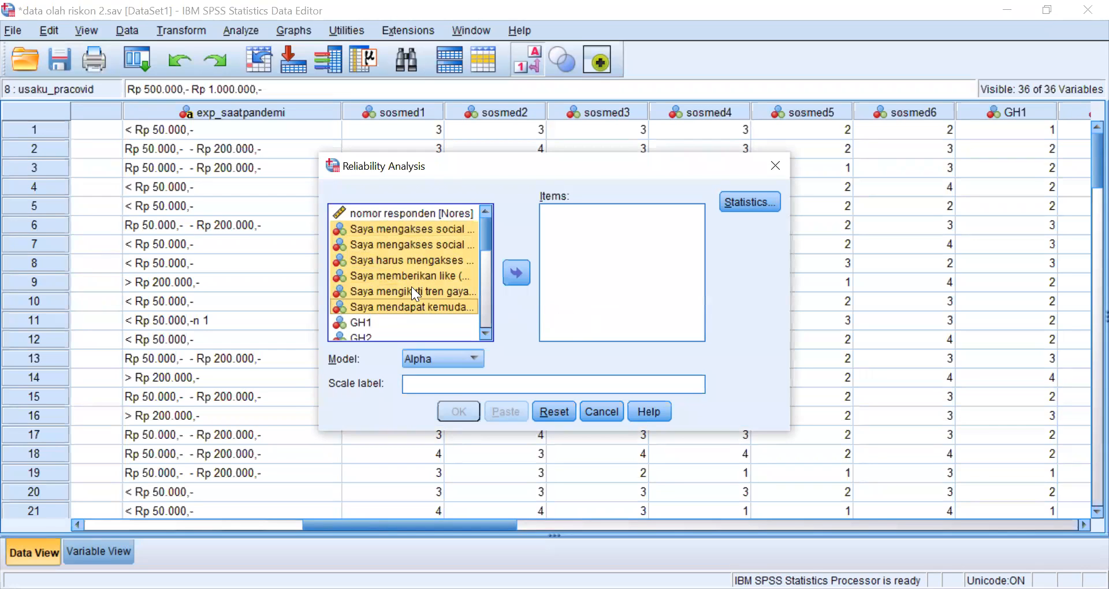
{"action": "left_click", "coordinate": [522, 274]}
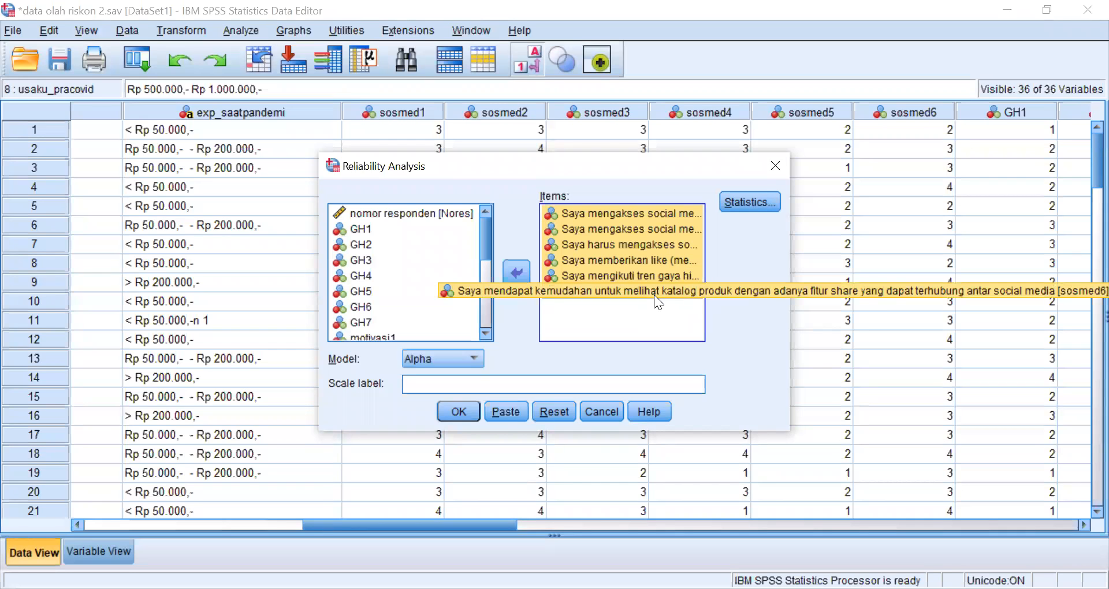
Run the reliability analysis with descriptives for Item, Scale and Scale if item deleted, plus inter-item Correlations
{"action": "left_click", "coordinate": [750, 203]}
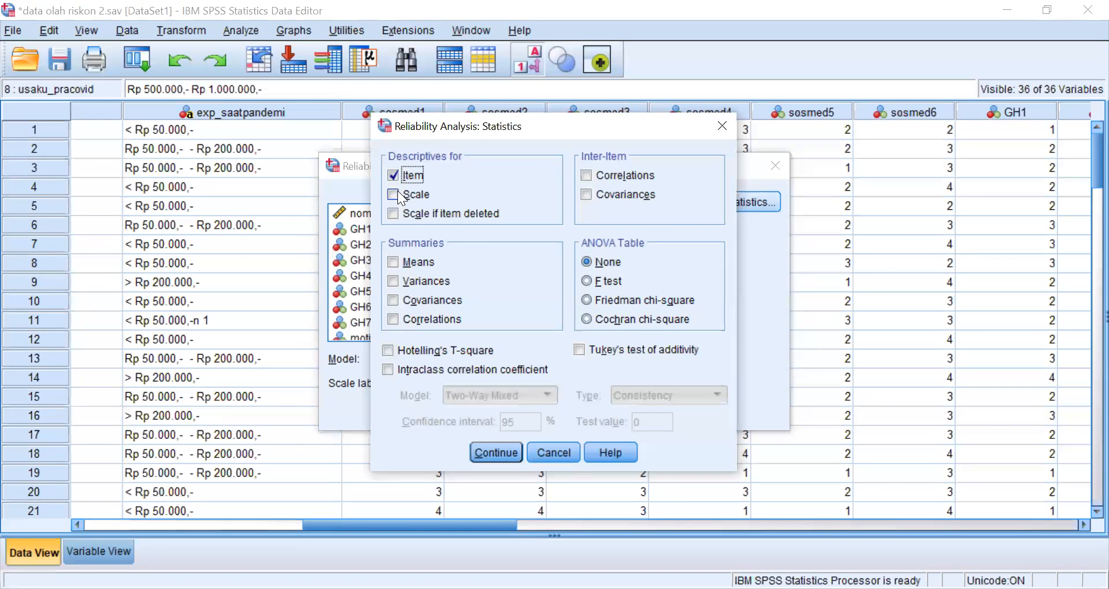
{"action": "left_click", "coordinate": [394, 215]}
{"action": "left_click", "coordinate": [587, 176]}
{"action": "left_click", "coordinate": [497, 449]}
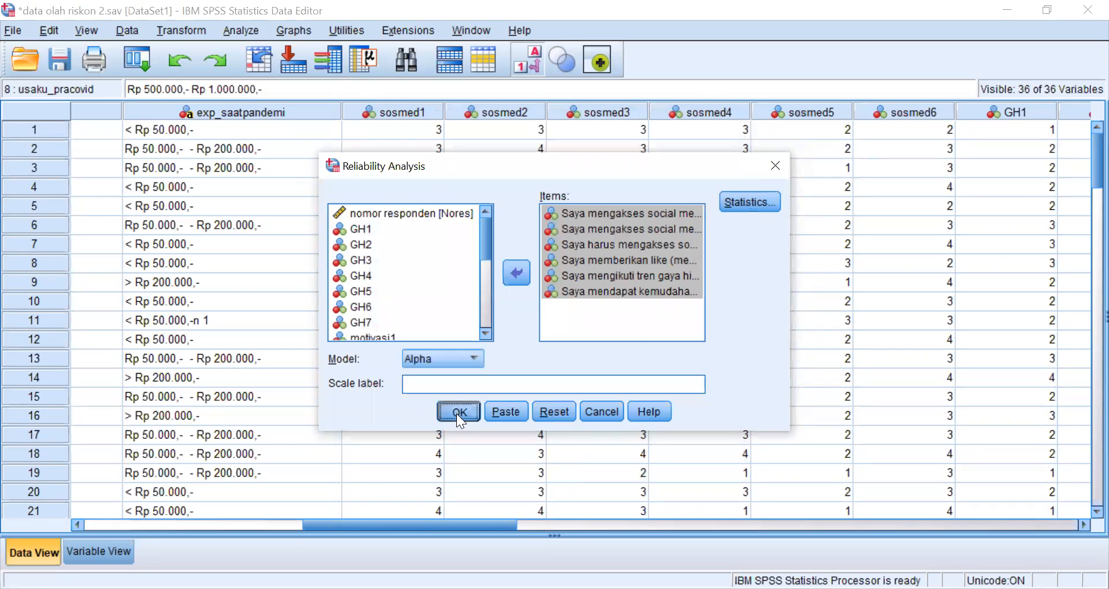
{"action": "left_click", "coordinate": [458, 412]}
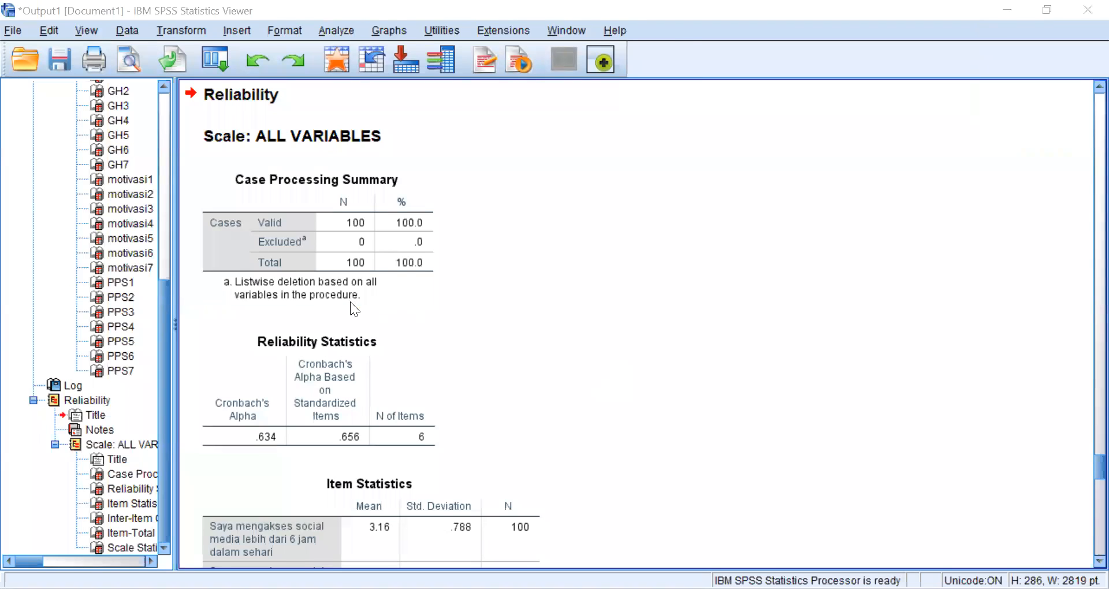
{"action": "scroll", "coordinate": [369, 293], "scroll_direction": "down", "scroll_amount": 3}
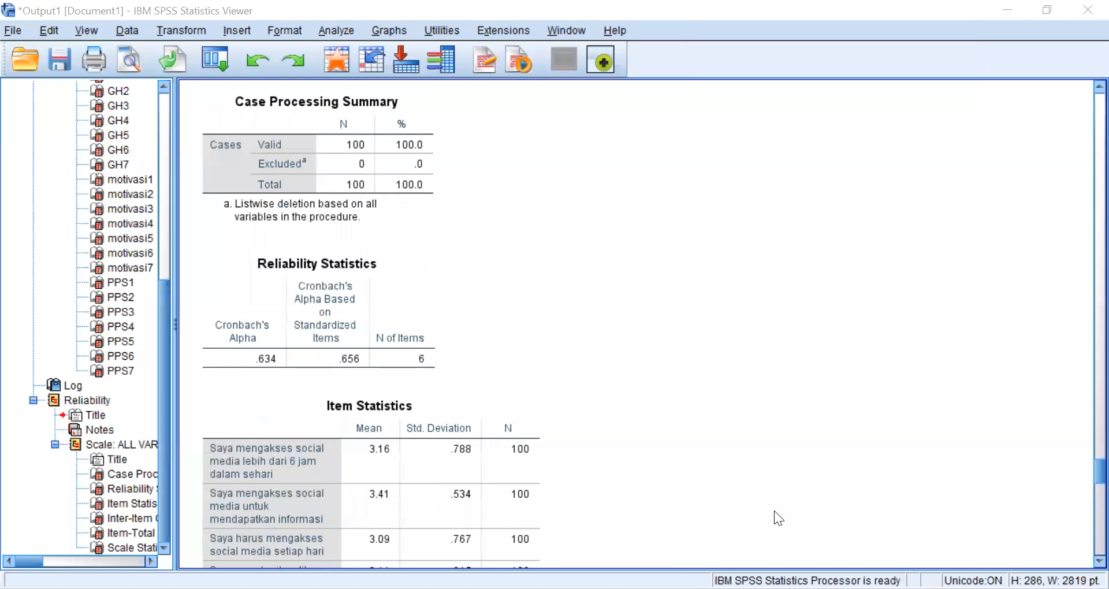
{"action": "mouse_move", "coordinate": [357, 228]}
{"action": "left_mouse_down"}
{"action": "mouse_move", "coordinate": [186, 321]}
{"action": "mouse_move", "coordinate": [215, 382]}
{"action": "left_mouse_up"}
{"action": "mouse_move", "coordinate": [473, 390]}
{"action": "left_mouse_down"}
{"action": "mouse_move", "coordinate": [416, 220]}
{"action": "mouse_move", "coordinate": [312, 217]}
{"action": "mouse_move", "coordinate": [280, 267]}
{"action": "mouse_move", "coordinate": [292, 378]}
{"action": "mouse_move", "coordinate": [358, 384]}
{"action": "mouse_move", "coordinate": [379, 338]}
{"action": "left_mouse_up"}
{"action": "mouse_move", "coordinate": [382, 260]}
{"action": "left_mouse_down"}
{"action": "mouse_move", "coordinate": [307, 237]}
{"action": "mouse_move", "coordinate": [278, 246]}
{"action": "left_mouse_up"}
{"action": "mouse_move", "coordinate": [519, 286]}
{"action": "left_mouse_down"}
{"action": "mouse_move", "coordinate": [562, 185]}
{"action": "mouse_move", "coordinate": [499, 260]}
{"action": "left_mouse_up"}
{"action": "left_click_drag", "start_coordinate": [642, 321], "coordinate": [638, 349]}
{"action": "left_click_drag", "start_coordinate": [703, 322], "coordinate": [692, 362]}
{"action": "left_click_drag", "start_coordinate": [806, 119], "coordinate": [765, 337]}
{"action": "left_click_drag", "start_coordinate": [862, 201], "coordinate": [878, 347]}
{"action": "mouse_move", "coordinate": [846, 237]}
{"action": "left_mouse_down"}
{"action": "mouse_move", "coordinate": [999, 231]}
{"action": "mouse_move", "coordinate": [1010, 370]}
{"action": "left_mouse_up"}
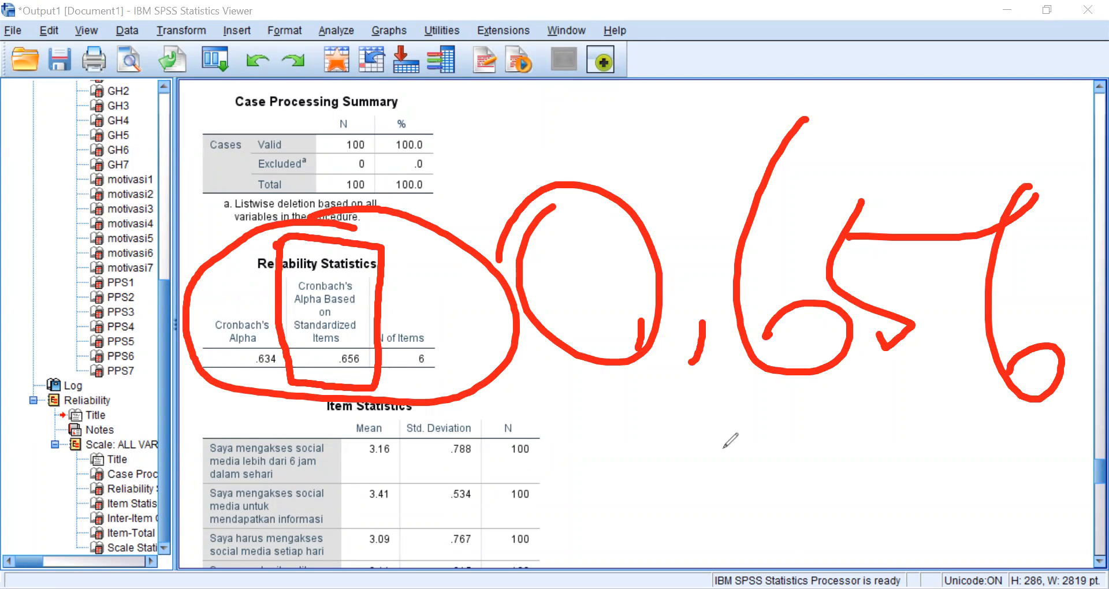
{"action": "left_click_drag", "start_coordinate": [616, 430], "coordinate": [611, 527]}
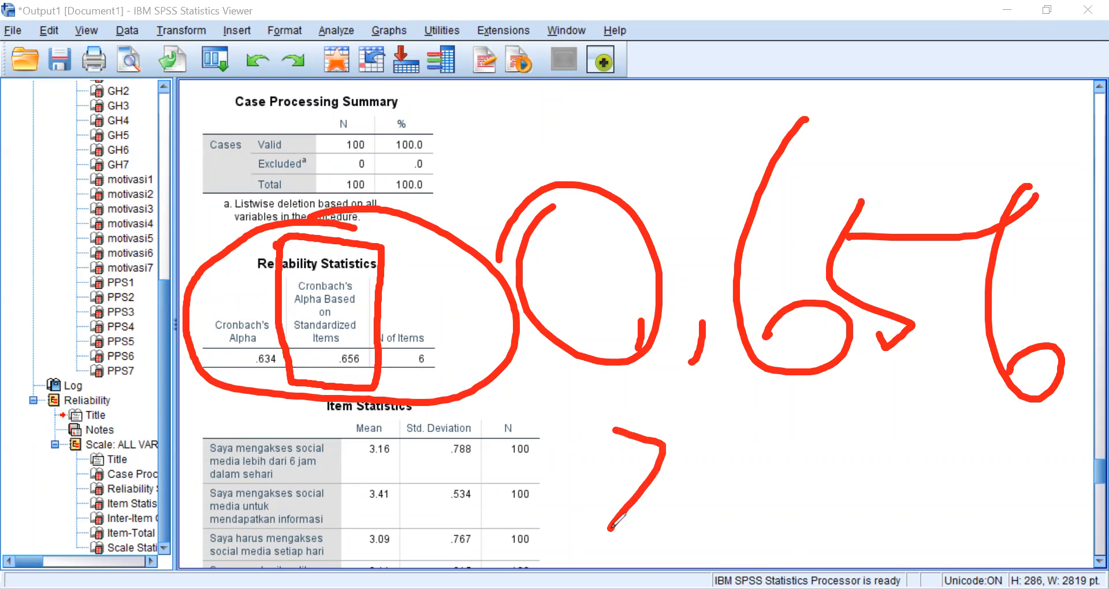
{"action": "left_click_drag", "start_coordinate": [689, 463], "coordinate": [652, 533]}
{"action": "mouse_move", "coordinate": [746, 444]}
{"action": "left_mouse_down"}
{"action": "mouse_move", "coordinate": [750, 484]}
{"action": "mouse_move", "coordinate": [744, 448]}
{"action": "mouse_move", "coordinate": [752, 457]}
{"action": "left_mouse_up"}
{"action": "left_click_drag", "start_coordinate": [838, 470], "coordinate": [830, 485]}
{"action": "left_click_drag", "start_coordinate": [894, 400], "coordinate": [888, 477]}
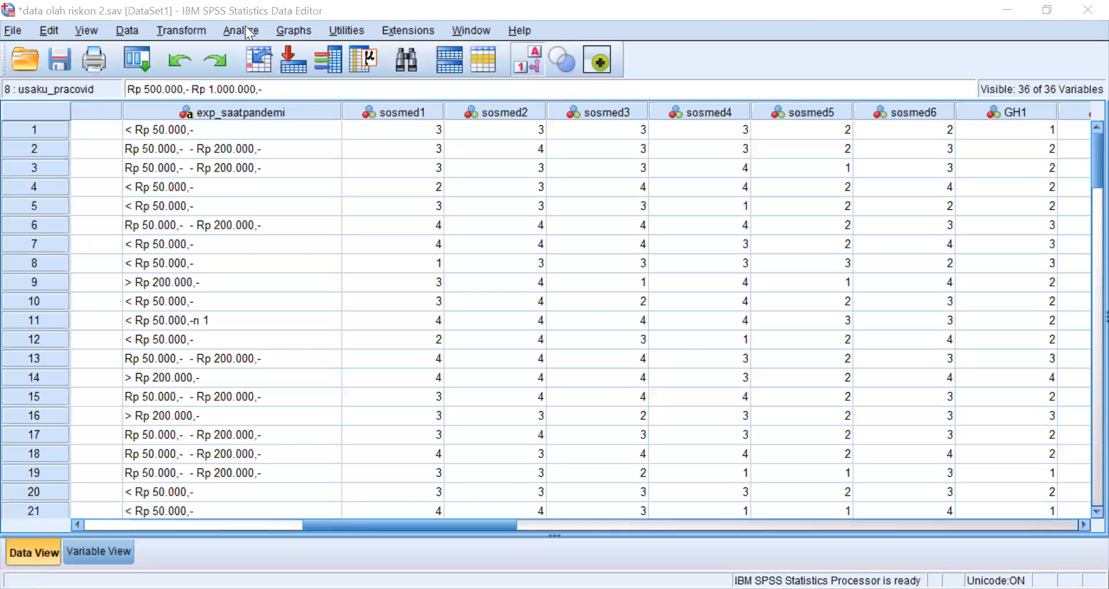
Start computing a new variable with s_sosmed as the target variable name
{"action": "left_click", "coordinate": [200, 32]}
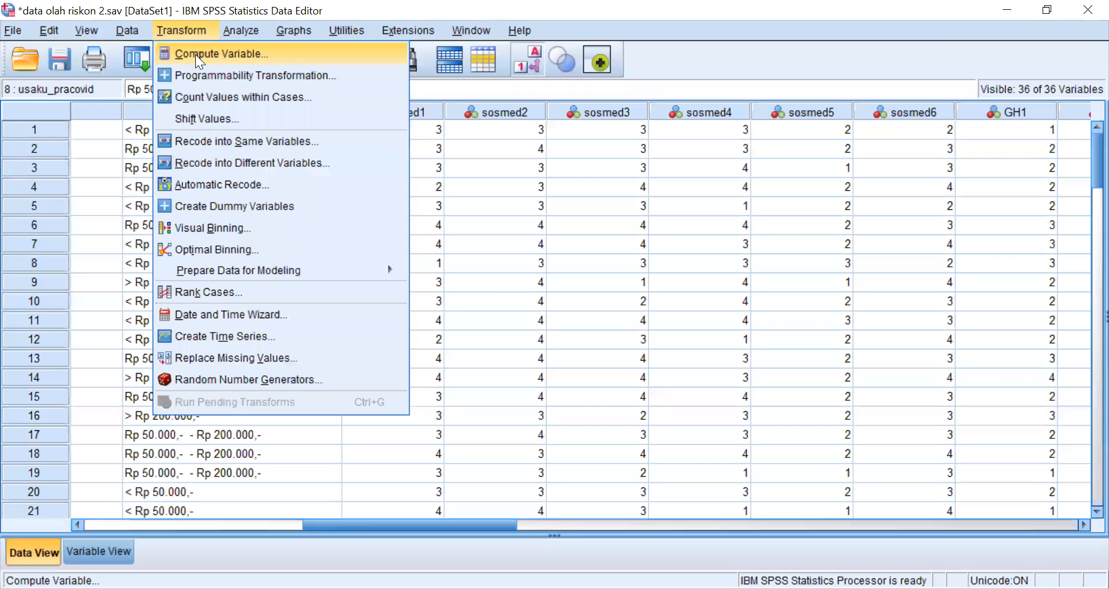
{"action": "left_click", "coordinate": [195, 54]}
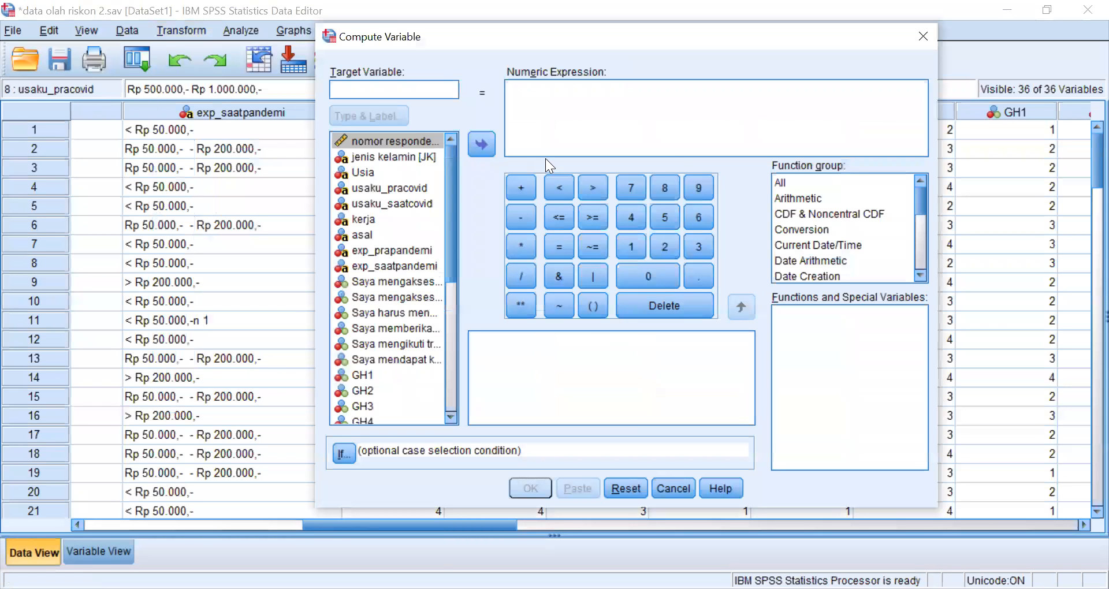
{"action": "type", "text": "s"}
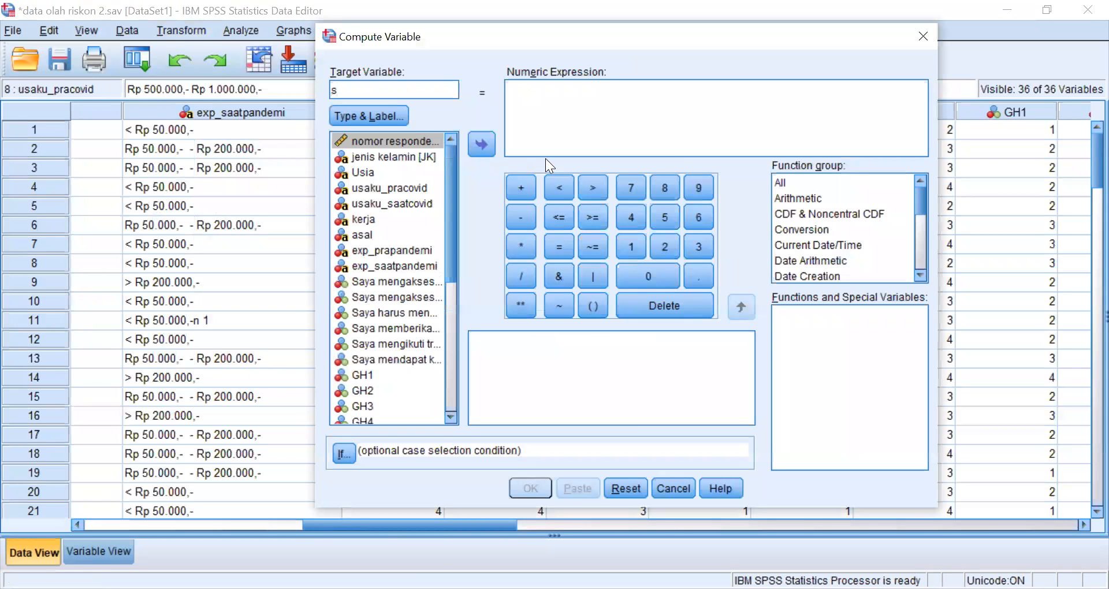
{"action": "type", "text": "-"}
{"action": "key", "text": "BackSpace"}
{"action": "type", "text": "_sosmed"}
Compute s_sosmed as the sum sosmed1 + sosmed2 + sosmed3 + sosmed4 + sosmed5 + sosmed6
{"action": "left_click", "coordinate": [391, 282]}
{"action": "left_click", "coordinate": [483, 143]}
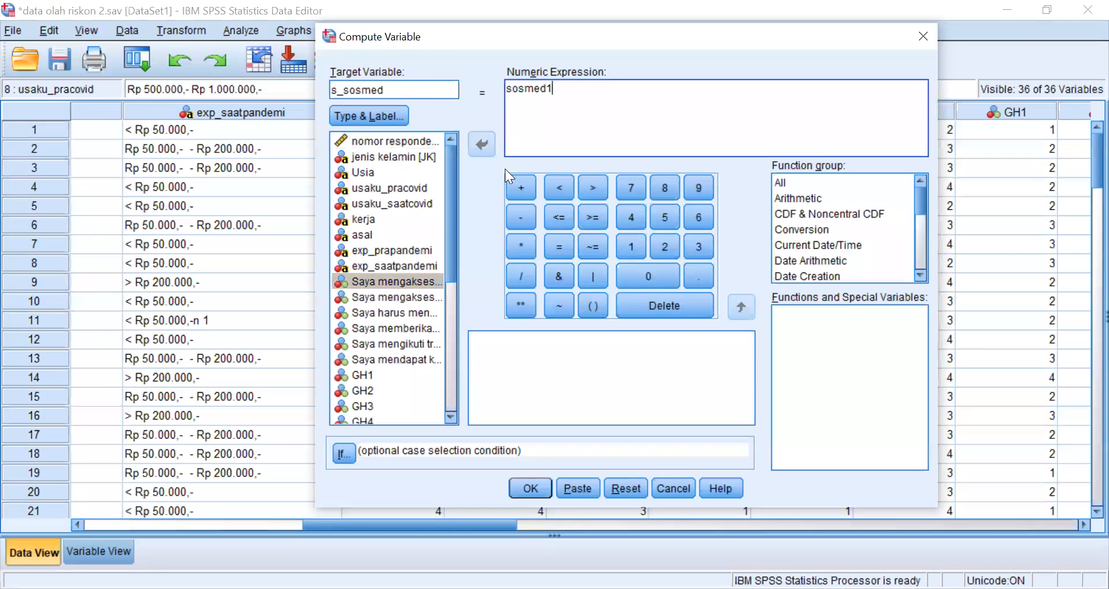
{"action": "left_click", "coordinate": [521, 188]}
{"action": "left_click", "coordinate": [407, 298]}
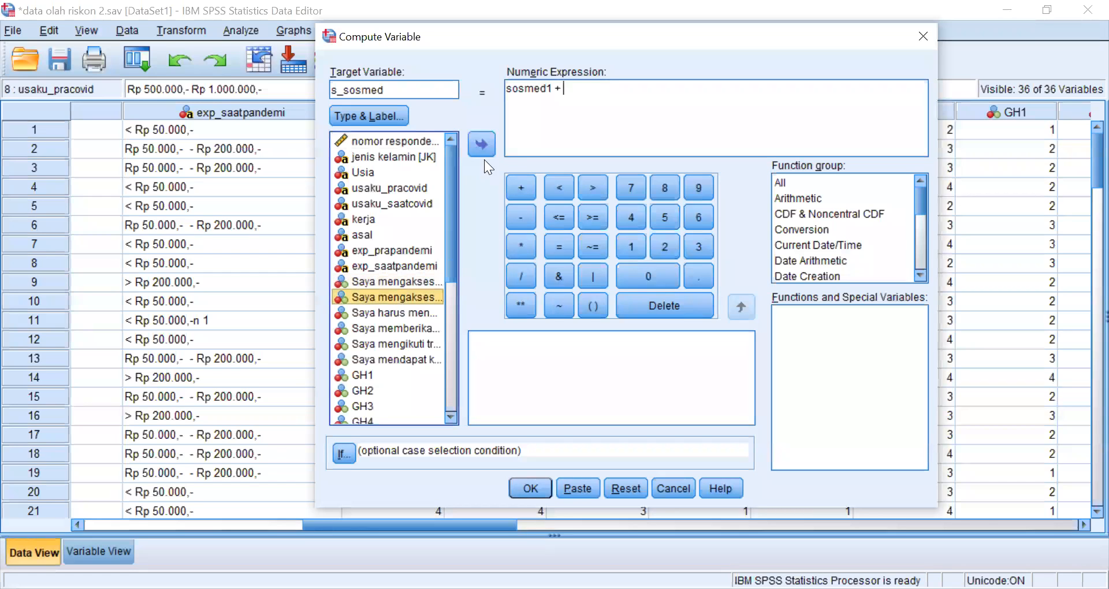
{"action": "left_click", "coordinate": [483, 145]}
{"action": "left_click", "coordinate": [521, 188]}
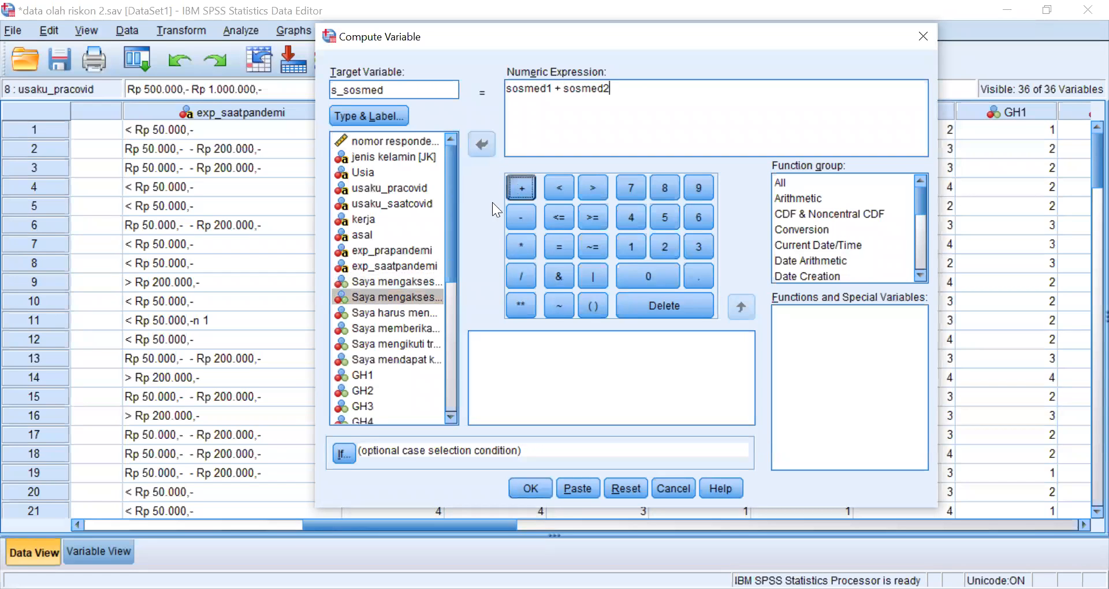
{"action": "left_click", "coordinate": [482, 145]}
{"action": "left_click", "coordinate": [521, 188]}
{"action": "left_click", "coordinate": [412, 329]}
{"action": "left_click", "coordinate": [482, 145]}
{"action": "left_click", "coordinate": [522, 188]}
{"action": "left_click", "coordinate": [401, 344]}
{"action": "left_click", "coordinate": [482, 144]}
{"action": "left_click", "coordinate": [521, 188]}
{"action": "left_click", "coordinate": [395, 359]}
{"action": "left_click", "coordinate": [482, 145]}
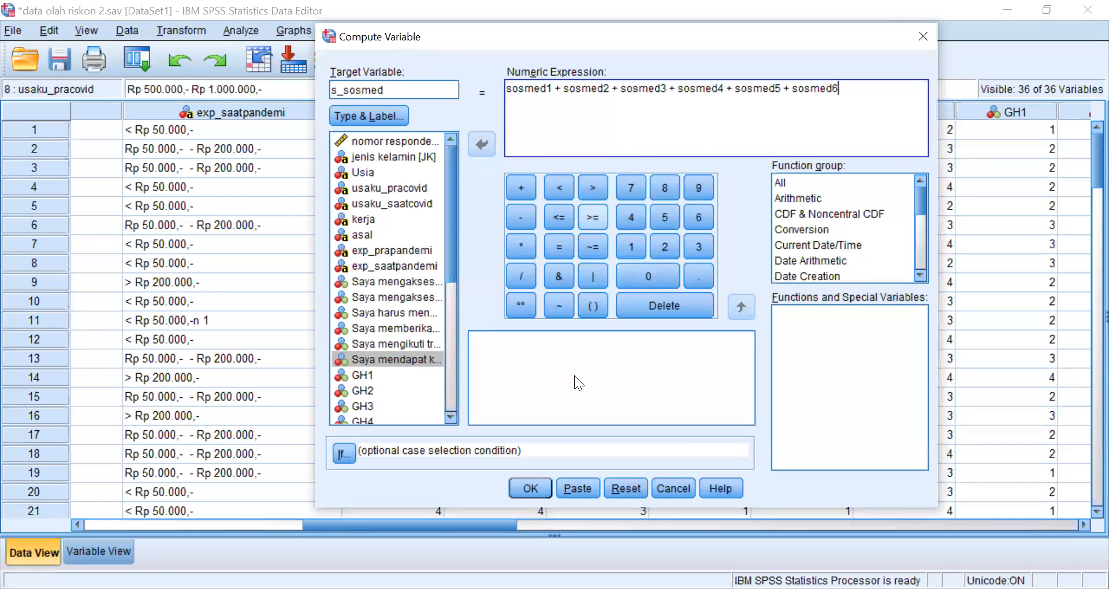
{"action": "left_click", "coordinate": [531, 488]}
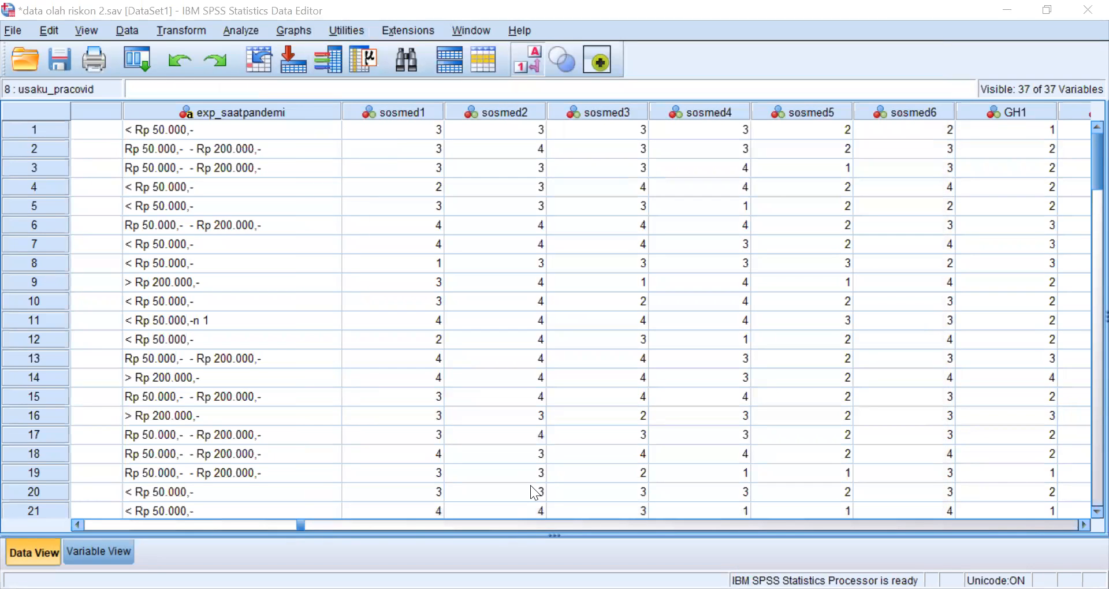
Examine the computed s_sosmed scores in the last column of the data
{"action": "left_click", "coordinate": [418, 187]}
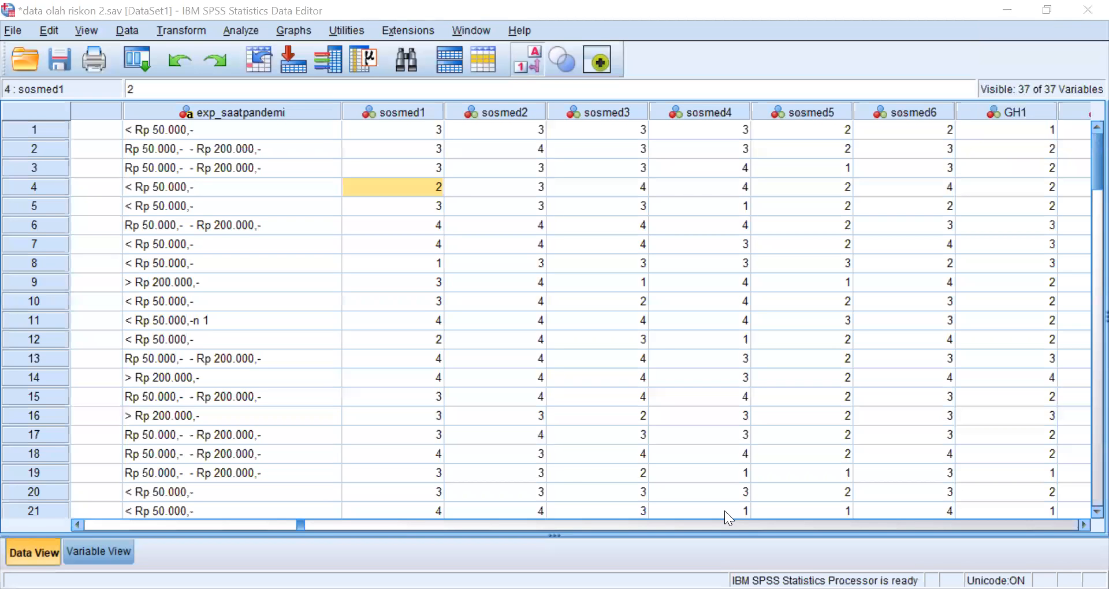
{"action": "scroll", "coordinate": [684, 520], "scroll_direction": "right", "scroll_amount": 10}
{"action": "scroll", "coordinate": [977, 513], "scroll_direction": "right", "scroll_amount": 5}
{"action": "left_click", "coordinate": [861, 224]}
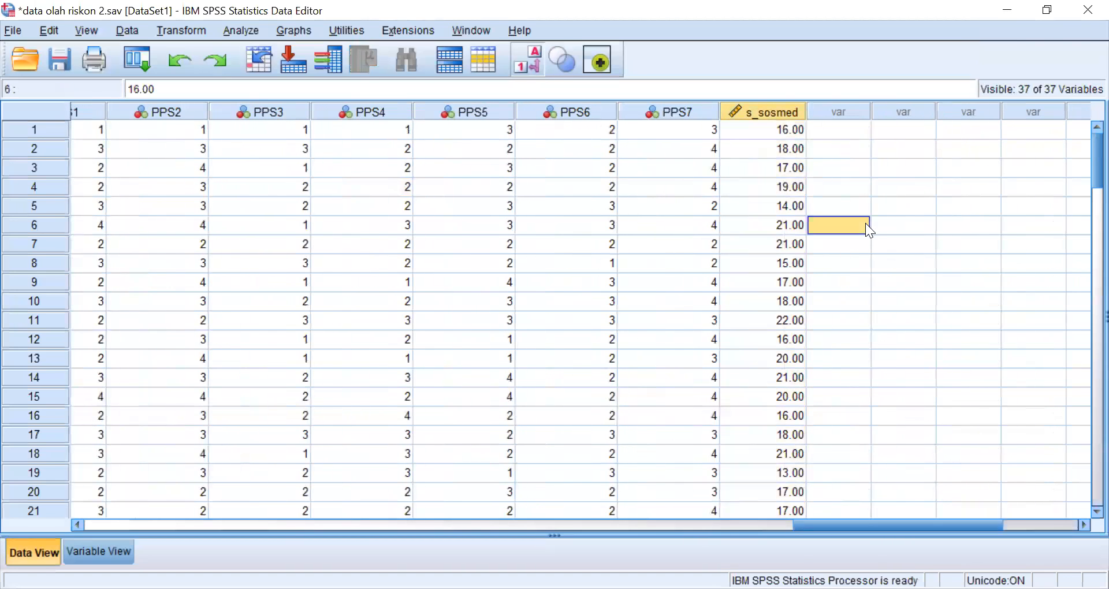
{"action": "left_click", "coordinate": [746, 109]}
{"action": "left_click", "coordinate": [772, 164]}
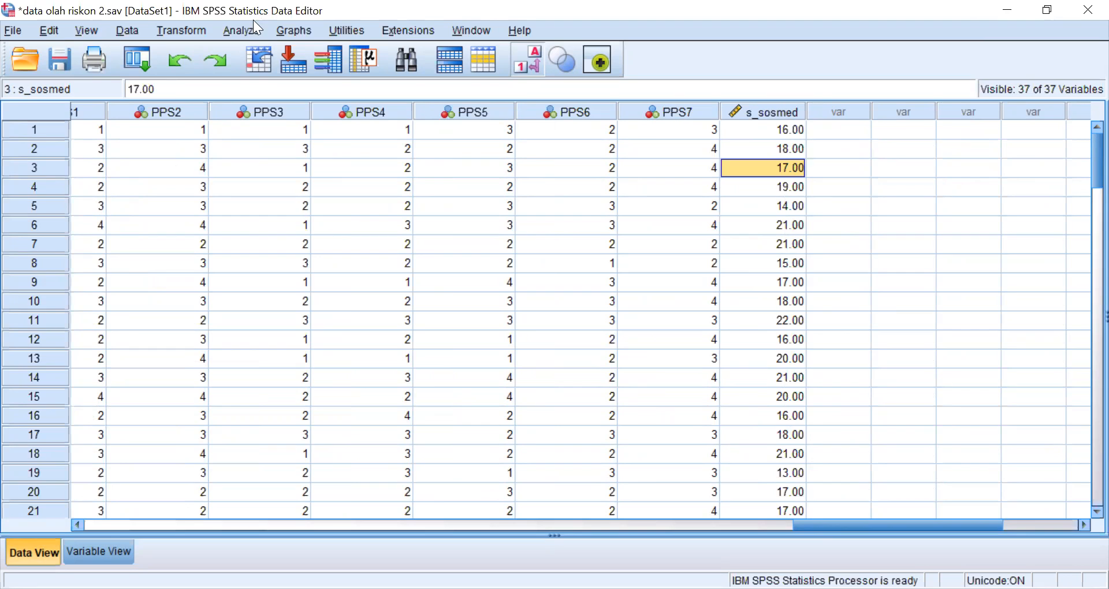
{"action": "left_click", "coordinate": [303, 188]}
{"action": "left_click", "coordinate": [400, 223]}
{"action": "left_click", "coordinate": [421, 283]}
{"action": "left_click", "coordinate": [321, 333]}
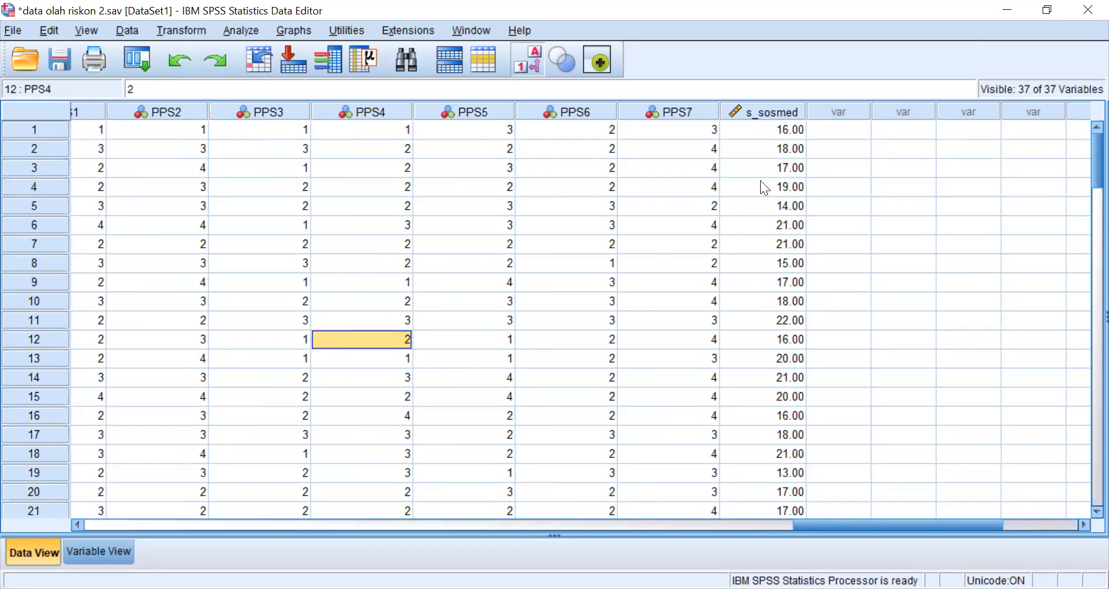
{"action": "left_click", "coordinate": [774, 150]}
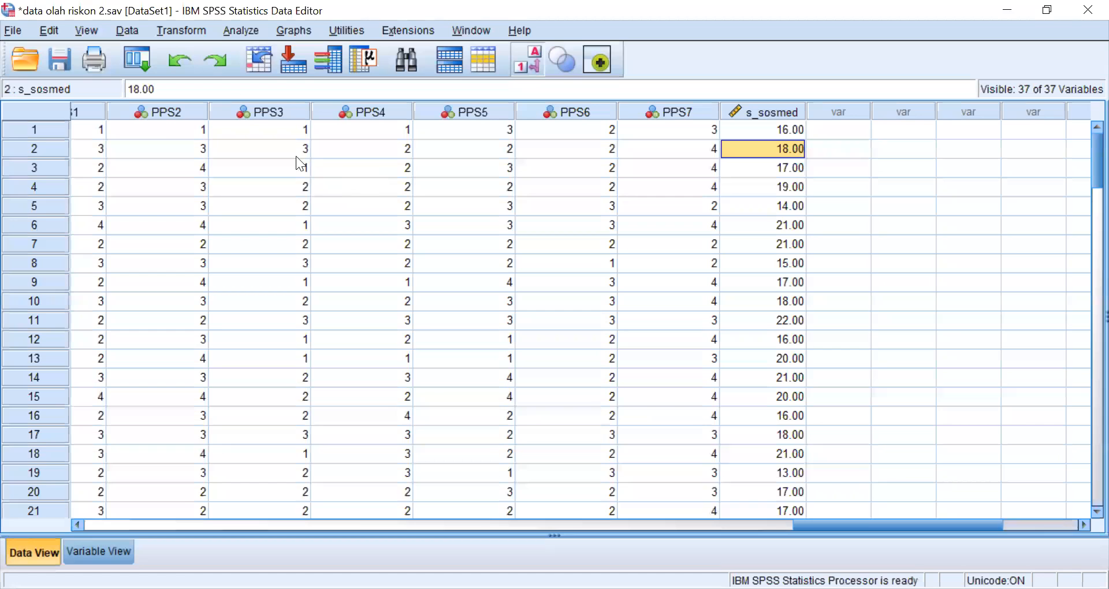
Set up a Bivariate Correlations analysis that uses the Spearman coefficient instead of Pearson
{"action": "left_click", "coordinate": [241, 31]}
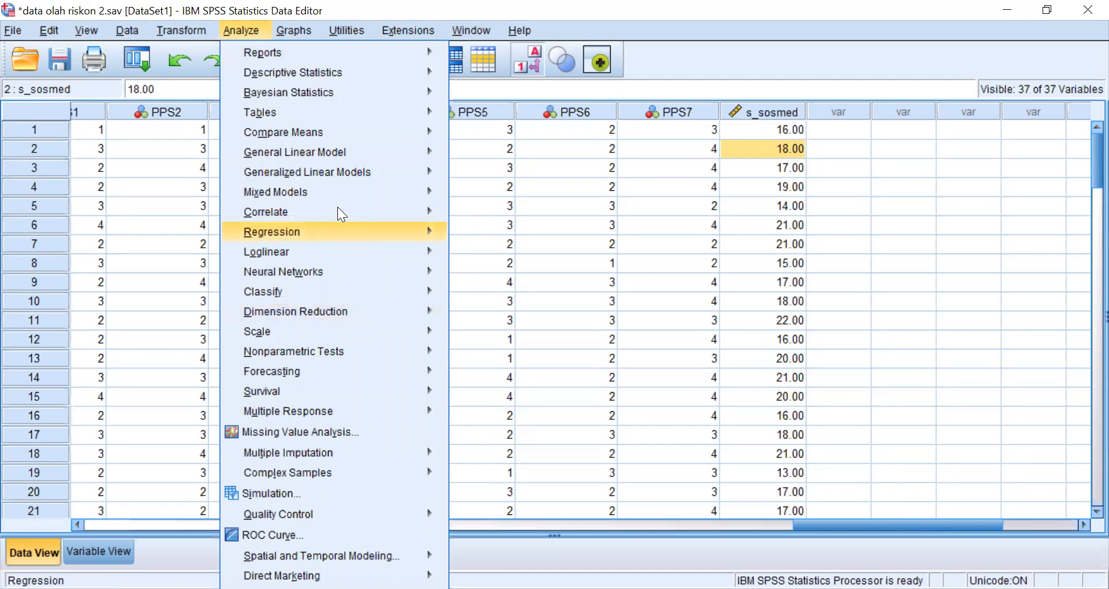
{"action": "mouse_move", "coordinate": [338, 209]}
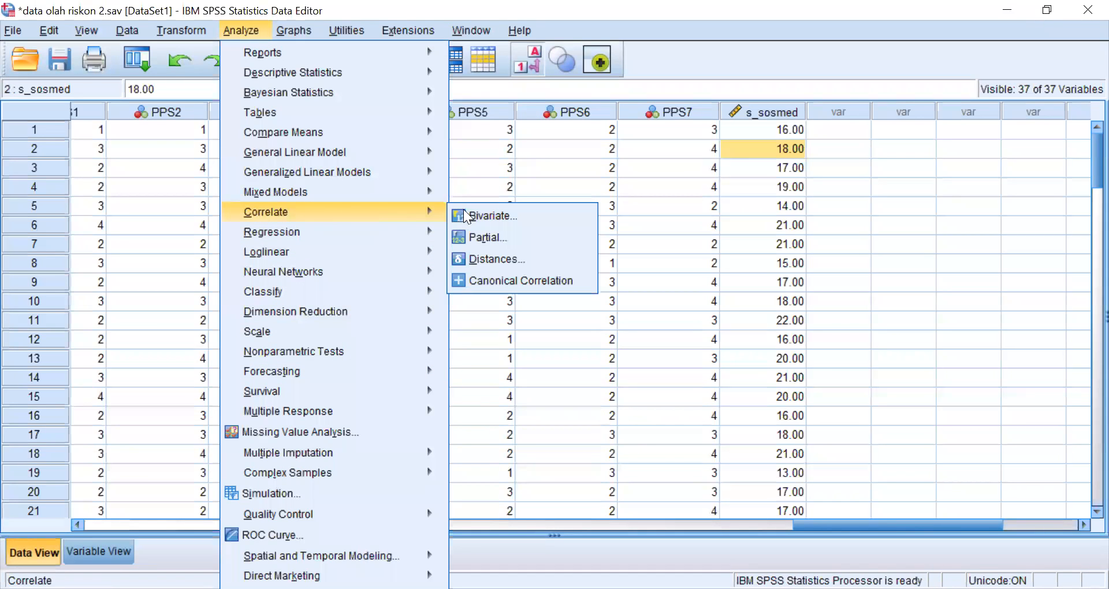
{"action": "left_click", "coordinate": [502, 215]}
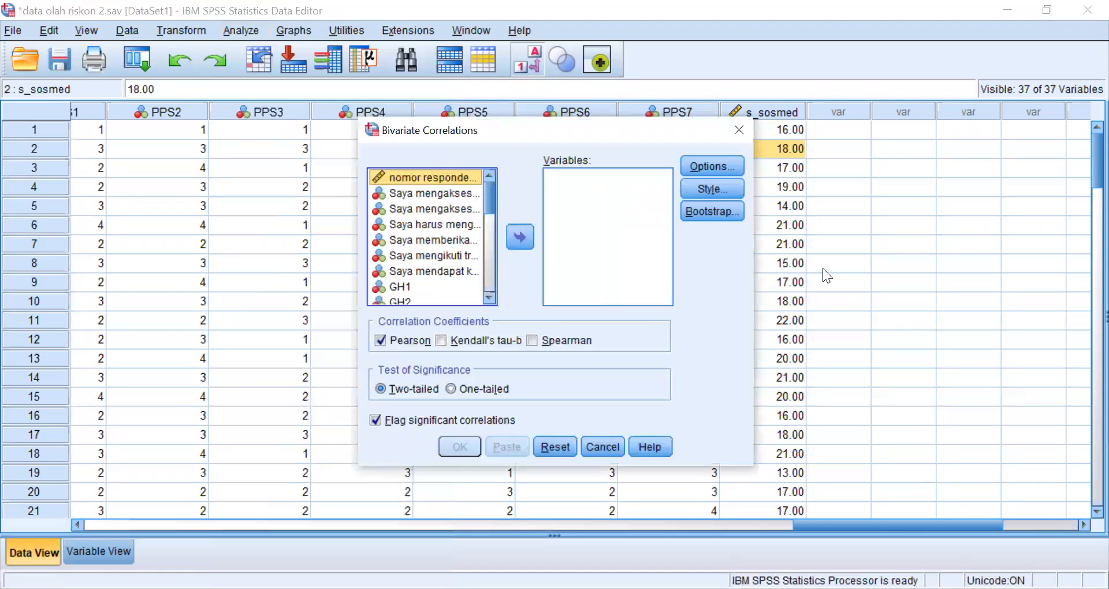
{"action": "left_click", "coordinate": [540, 342]}
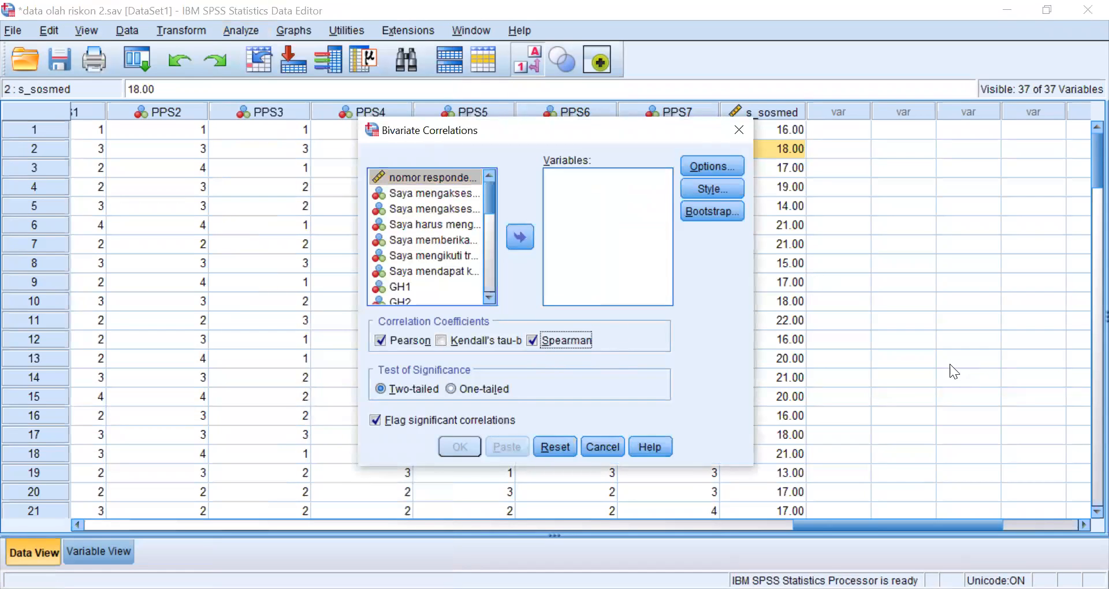
{"action": "left_click", "coordinate": [412, 344]}
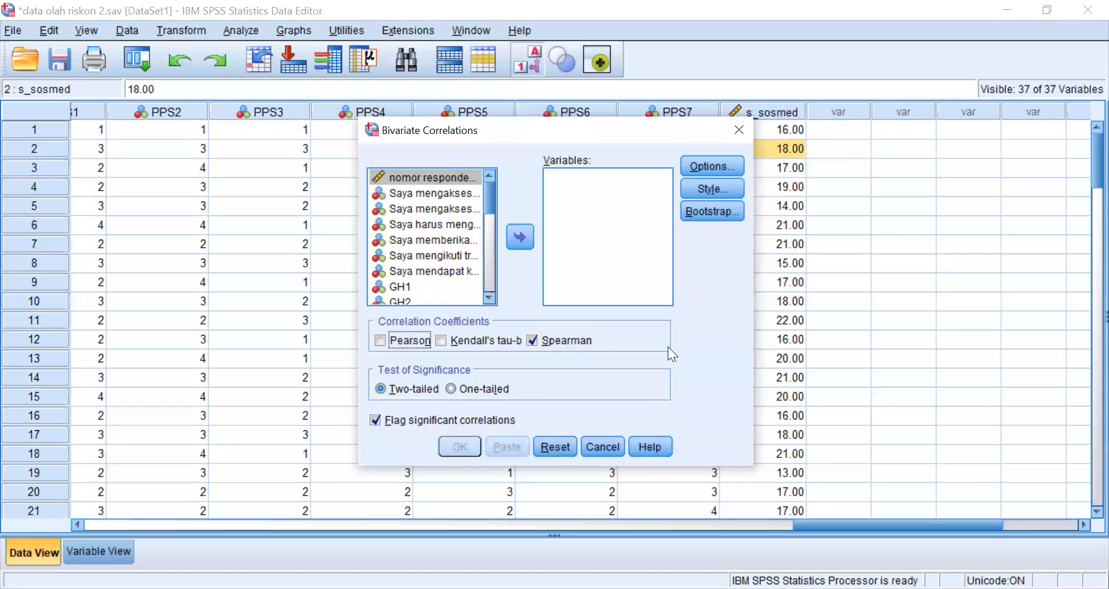
Run the Spearman correlation on the six social media items and s_sosmed, and narrow the output outline to show the full table
{"action": "left_click", "coordinate": [433, 193]}
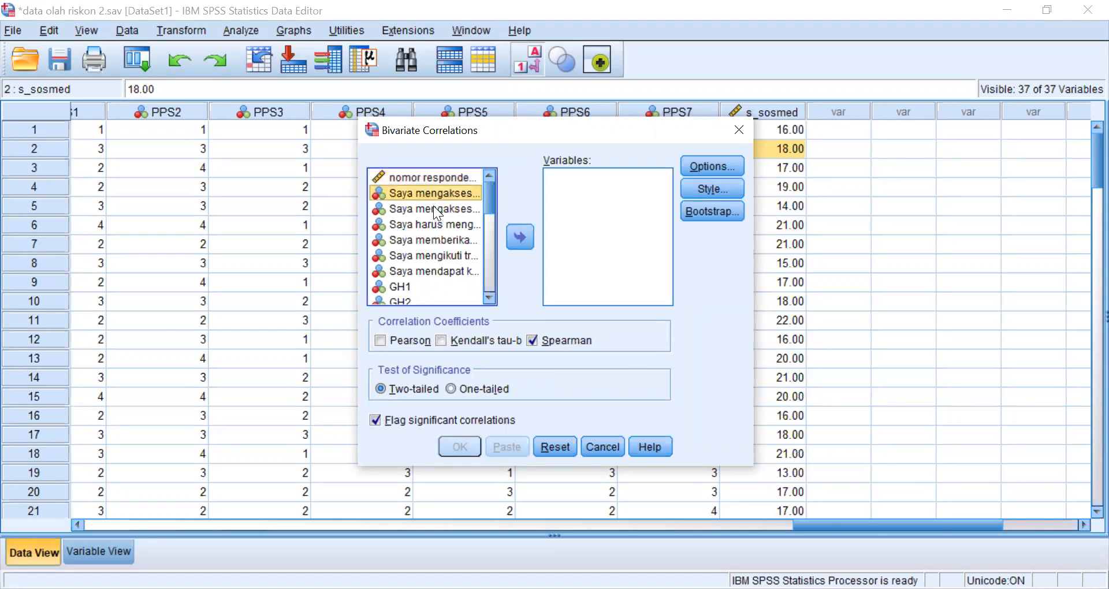
{"action": "left_click", "coordinate": [432, 270], "text": "shift"}
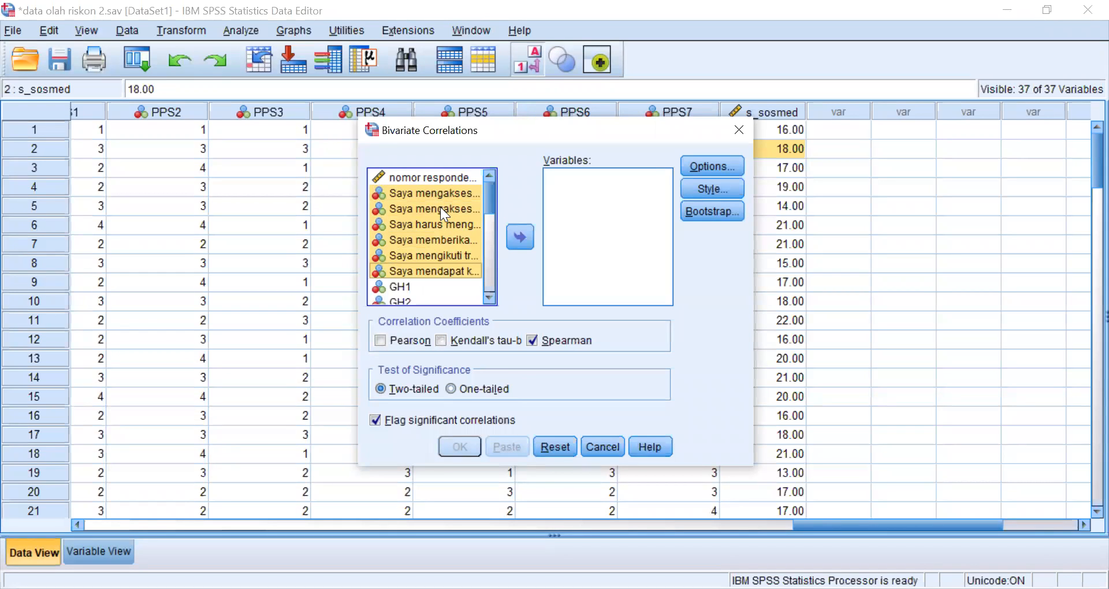
{"action": "left_click", "coordinate": [522, 239]}
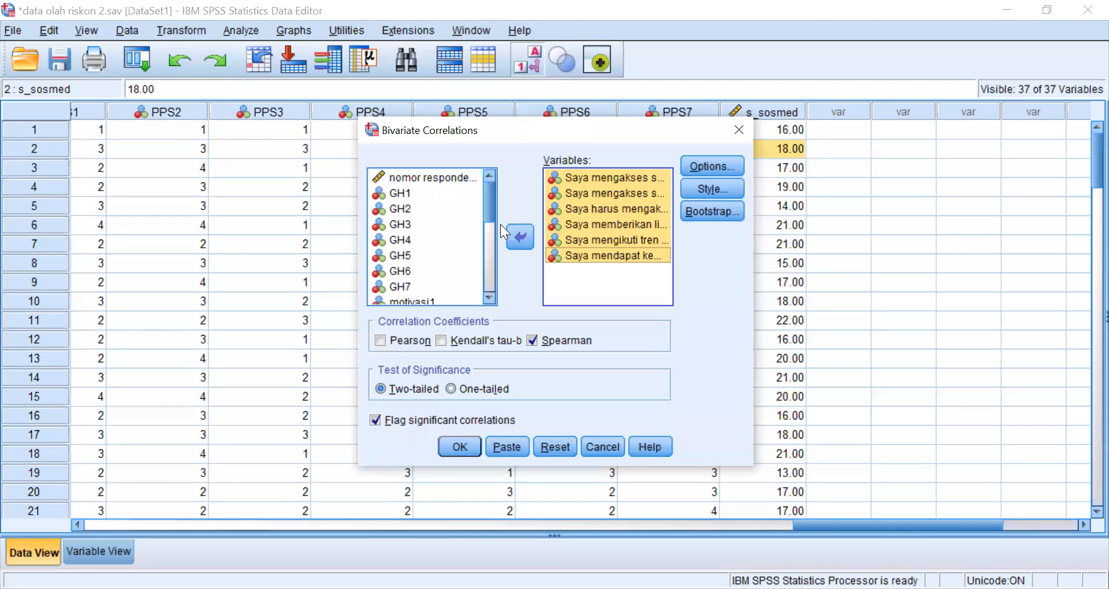
{"action": "left_click_drag", "start_coordinate": [488, 201], "coordinate": [498, 292]}
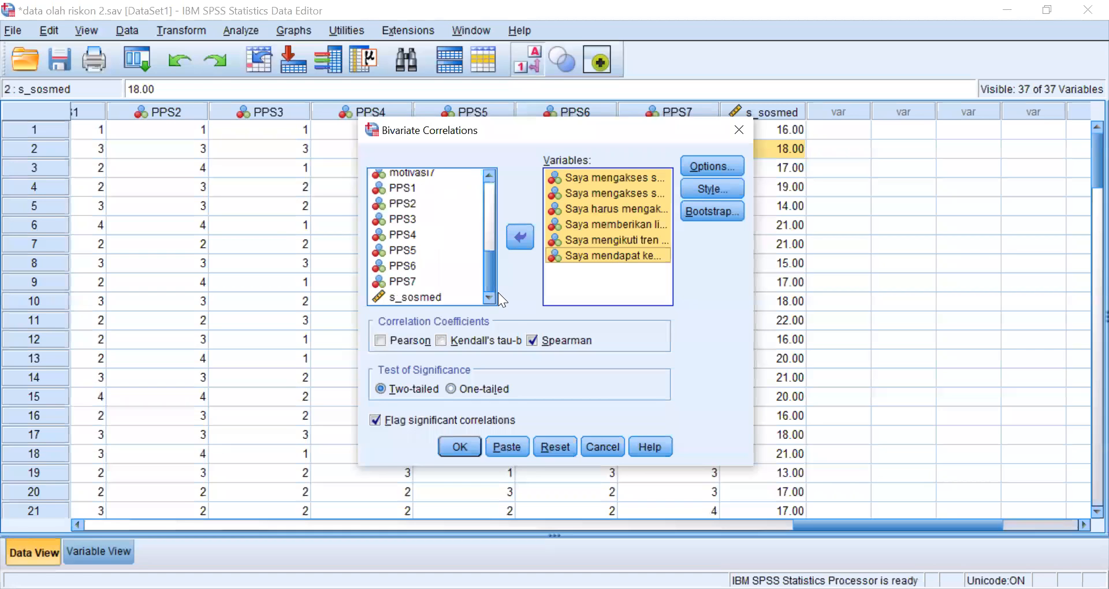
{"action": "left_click", "coordinate": [412, 298]}
{"action": "left_click", "coordinate": [521, 237]}
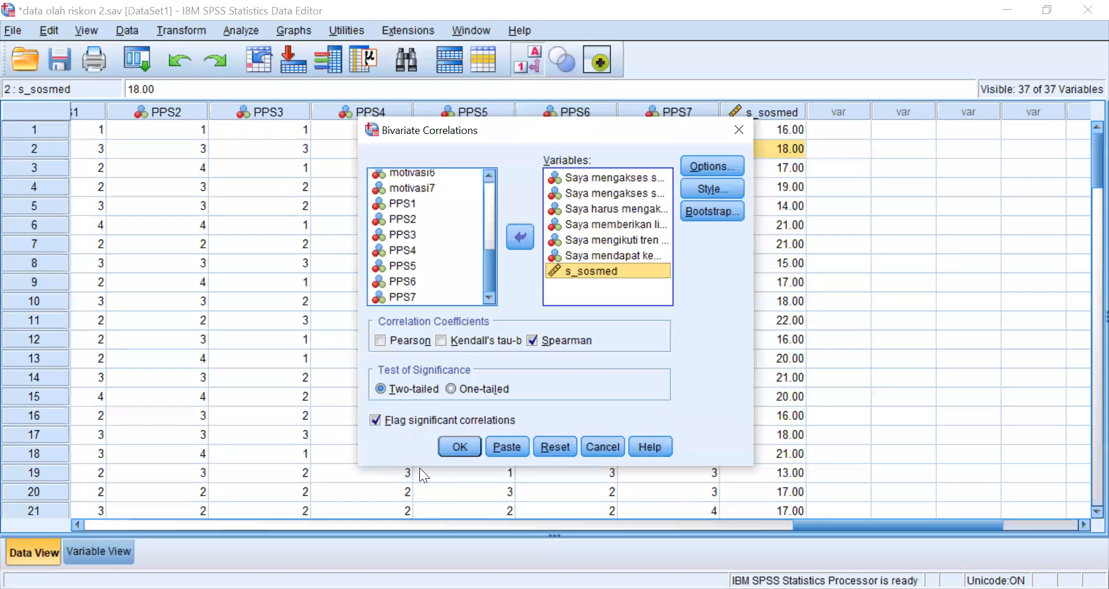
{"action": "left_click", "coordinate": [458, 447]}
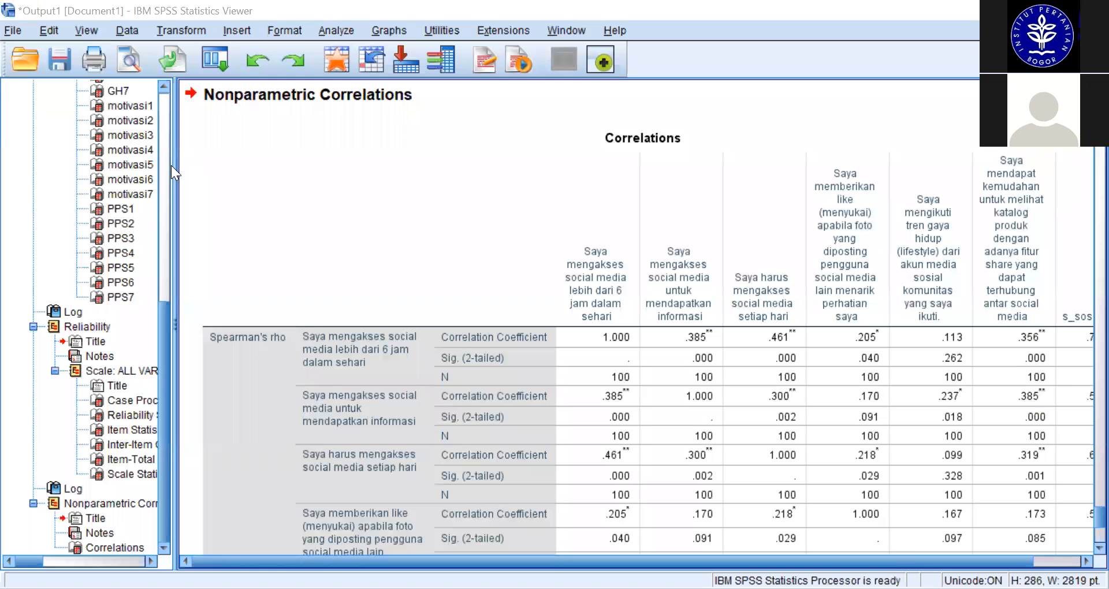
{"action": "left_click_drag", "start_coordinate": [175, 205], "coordinate": [24, 205]}
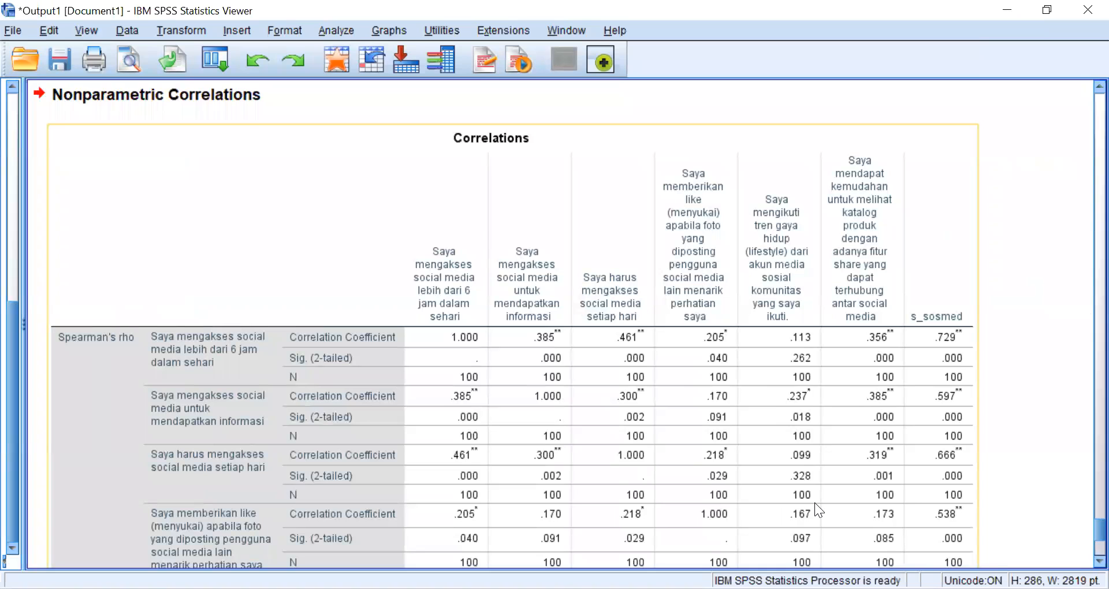
{"action": "left_click", "coordinate": [1005, 269]}
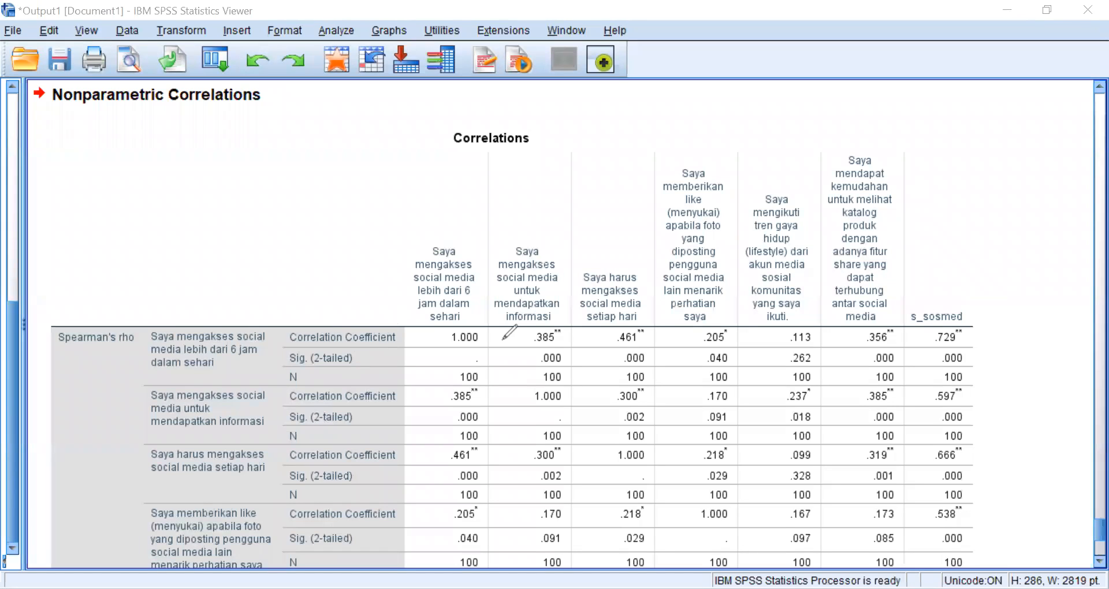
{"action": "mouse_move", "coordinate": [966, 319]}
{"action": "left_mouse_down"}
{"action": "mouse_move", "coordinate": [925, 347]}
{"action": "mouse_move", "coordinate": [974, 357]}
{"action": "mouse_move", "coordinate": [956, 320]}
{"action": "left_mouse_up"}
{"action": "left_click_drag", "start_coordinate": [829, 131], "coordinate": [832, 252]}
{"action": "mouse_move", "coordinate": [917, 176]}
{"action": "left_mouse_down"}
{"action": "mouse_move", "coordinate": [865, 266]}
{"action": "mouse_move", "coordinate": [937, 190]}
{"action": "left_mouse_up"}
{"action": "mouse_move", "coordinate": [1017, 194]}
{"action": "left_mouse_down"}
{"action": "mouse_move", "coordinate": [1047, 162]}
{"action": "mouse_move", "coordinate": [1058, 221]}
{"action": "left_mouse_up"}
{"action": "left_click", "coordinate": [1026, 234]}
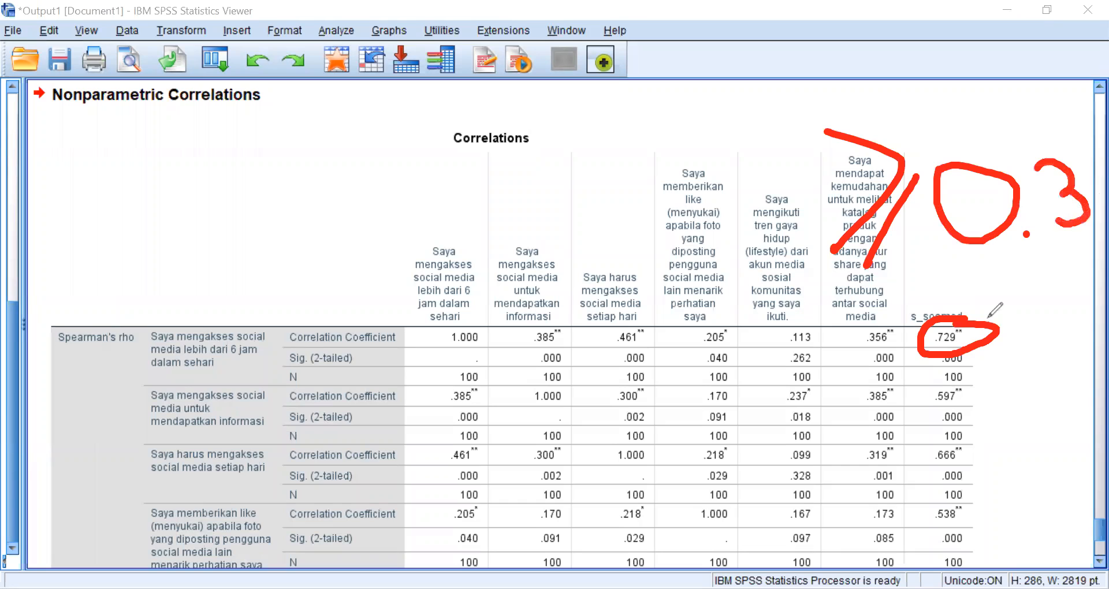
{"action": "mouse_move", "coordinate": [1038, 270]}
{"action": "left_mouse_down"}
{"action": "mouse_move", "coordinate": [1059, 291]}
{"action": "mouse_move", "coordinate": [1031, 315]}
{"action": "left_mouse_up"}
{"action": "left_click_drag", "start_coordinate": [1045, 238], "coordinate": [1060, 322]}
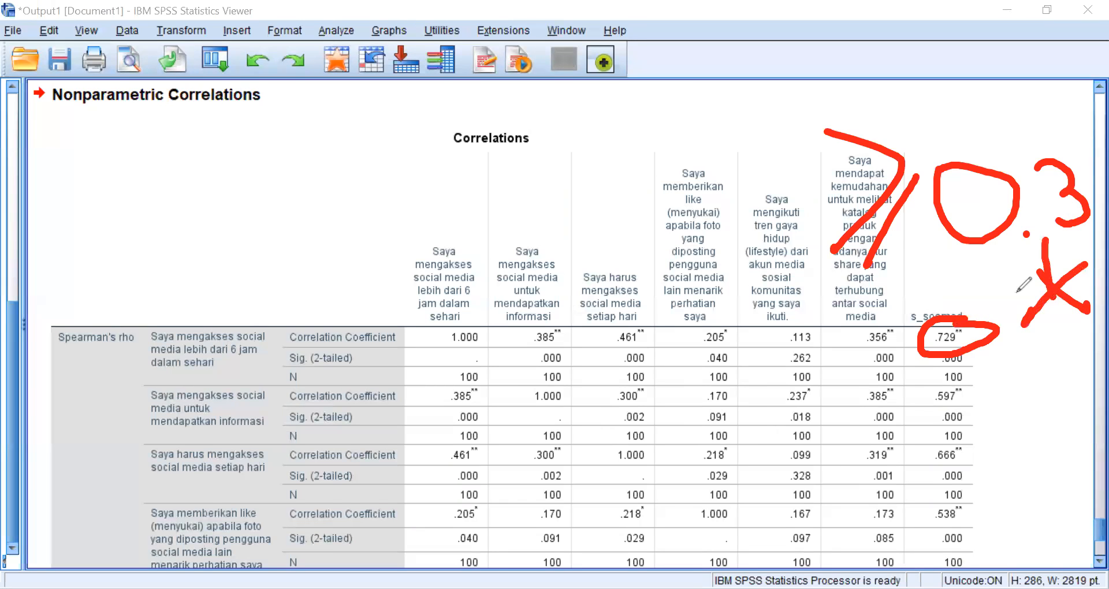
{"action": "left_click_drag", "start_coordinate": [1016, 292], "coordinate": [1089, 312]}
{"action": "left_click_drag", "start_coordinate": [1052, 295], "coordinate": [1092, 278]}
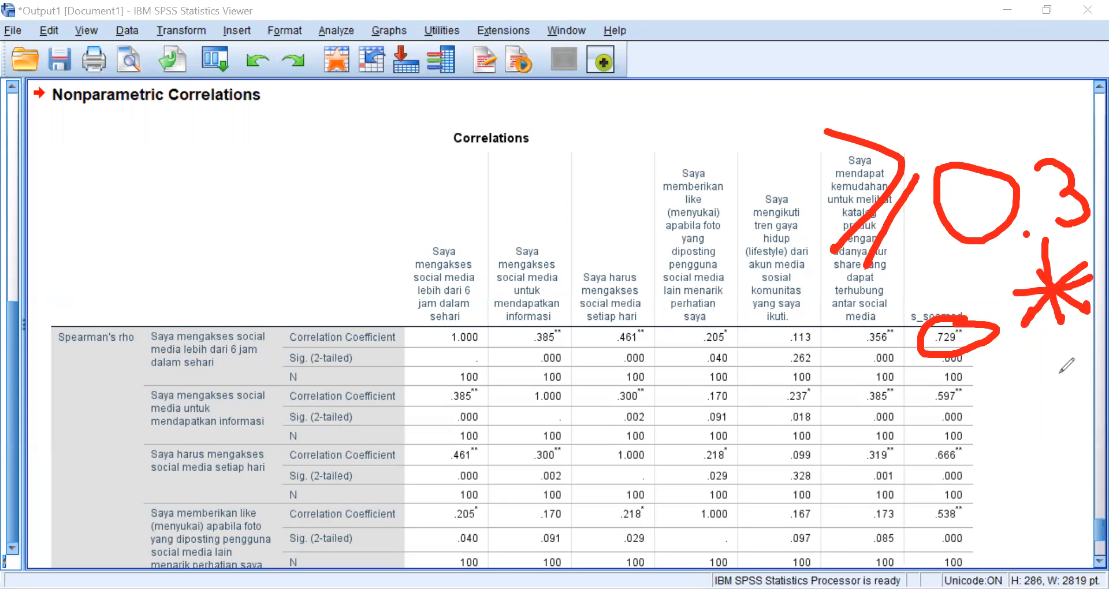
{"action": "mouse_move", "coordinate": [219, 153]}
{"action": "left_mouse_down"}
{"action": "mouse_move", "coordinate": [285, 355]}
{"action": "mouse_move", "coordinate": [337, 171]}
{"action": "left_mouse_up"}
{"action": "left_click_drag", "start_coordinate": [356, 209], "coordinate": [345, 276]}
{"action": "mouse_move", "coordinate": [365, 191]}
{"action": "left_mouse_down"}
{"action": "mouse_move", "coordinate": [462, 237]}
{"action": "mouse_move", "coordinate": [475, 270]}
{"action": "left_mouse_up"}
{"action": "left_click", "coordinate": [484, 216]}
{"action": "mouse_move", "coordinate": [529, 229]}
{"action": "left_mouse_down"}
{"action": "mouse_move", "coordinate": [537, 162]}
{"action": "mouse_move", "coordinate": [552, 243]}
{"action": "left_mouse_up"}
{"action": "mouse_move", "coordinate": [245, 305]}
{"action": "left_mouse_down"}
{"action": "mouse_move", "coordinate": [110, 376]}
{"action": "mouse_move", "coordinate": [194, 302]}
{"action": "left_mouse_up"}
{"action": "left_click_drag", "start_coordinate": [182, 373], "coordinate": [222, 383]}
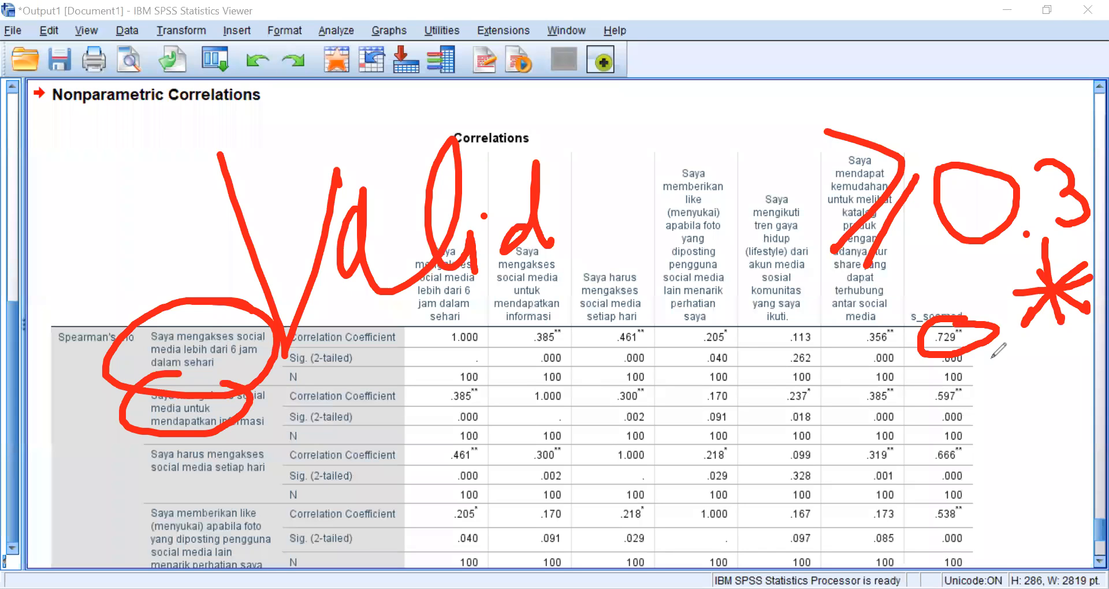
{"action": "key", "text": "e"}
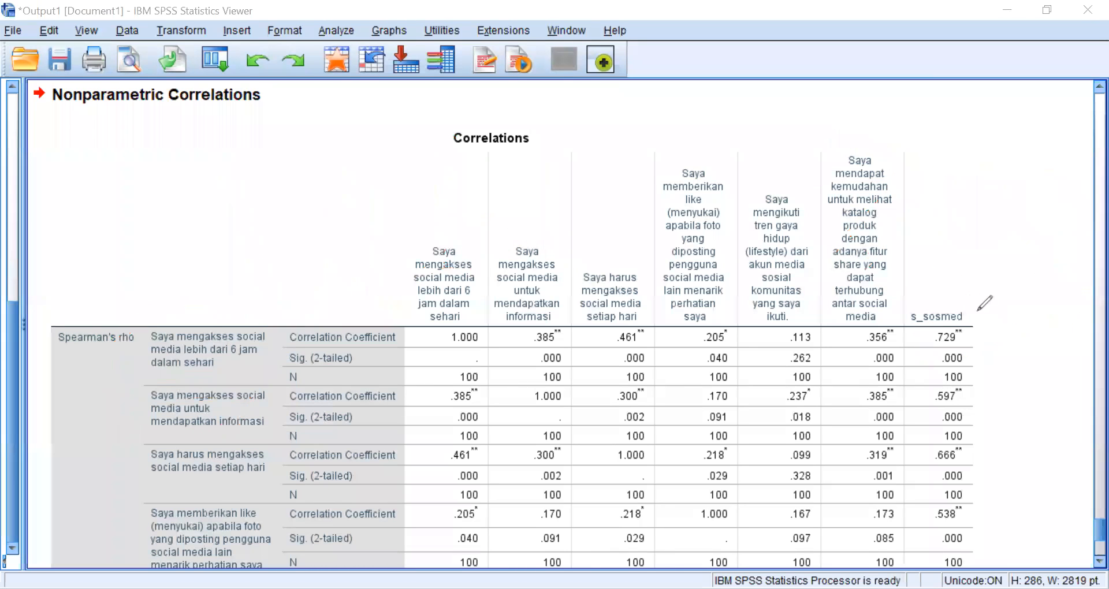
{"action": "mouse_move", "coordinate": [968, 293]}
{"action": "left_mouse_down"}
{"action": "mouse_move", "coordinate": [931, 378]}
{"action": "mouse_move", "coordinate": [1010, 370]}
{"action": "left_mouse_up"}
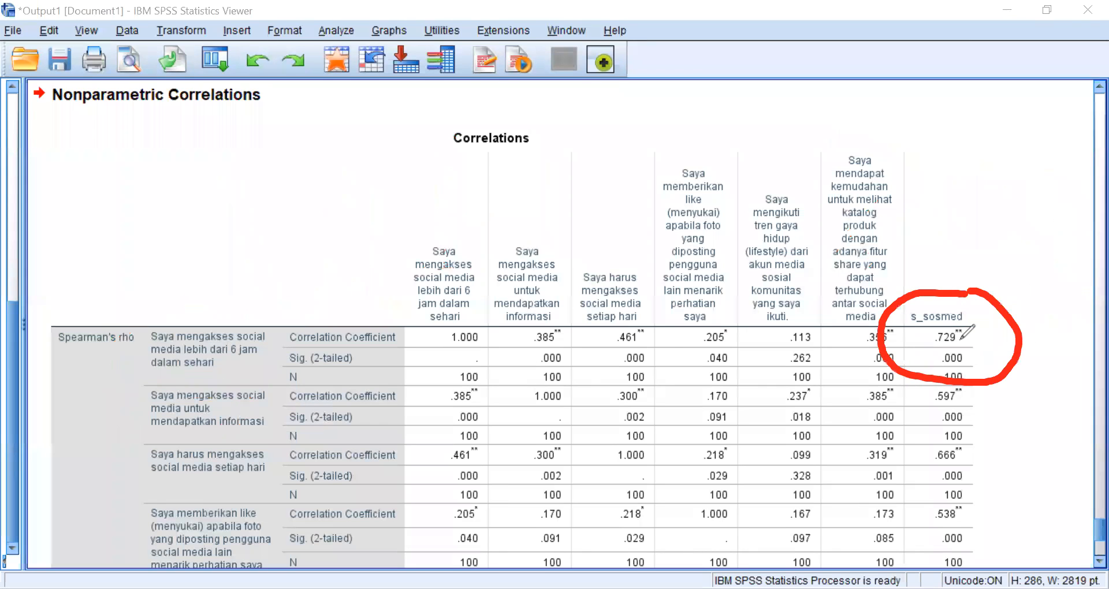
{"action": "mouse_move", "coordinate": [911, 390]}
{"action": "left_mouse_down"}
{"action": "mouse_move", "coordinate": [993, 421]}
{"action": "mouse_move", "coordinate": [982, 385]}
{"action": "left_mouse_up"}
{"action": "left_click", "coordinate": [981, 450]}
{"action": "mouse_move", "coordinate": [975, 443]}
{"action": "left_mouse_down"}
{"action": "mouse_move", "coordinate": [918, 480]}
{"action": "mouse_move", "coordinate": [991, 488]}
{"action": "mouse_move", "coordinate": [973, 494]}
{"action": "mouse_move", "coordinate": [1004, 530]}
{"action": "mouse_move", "coordinate": [976, 501]}
{"action": "left_mouse_up"}
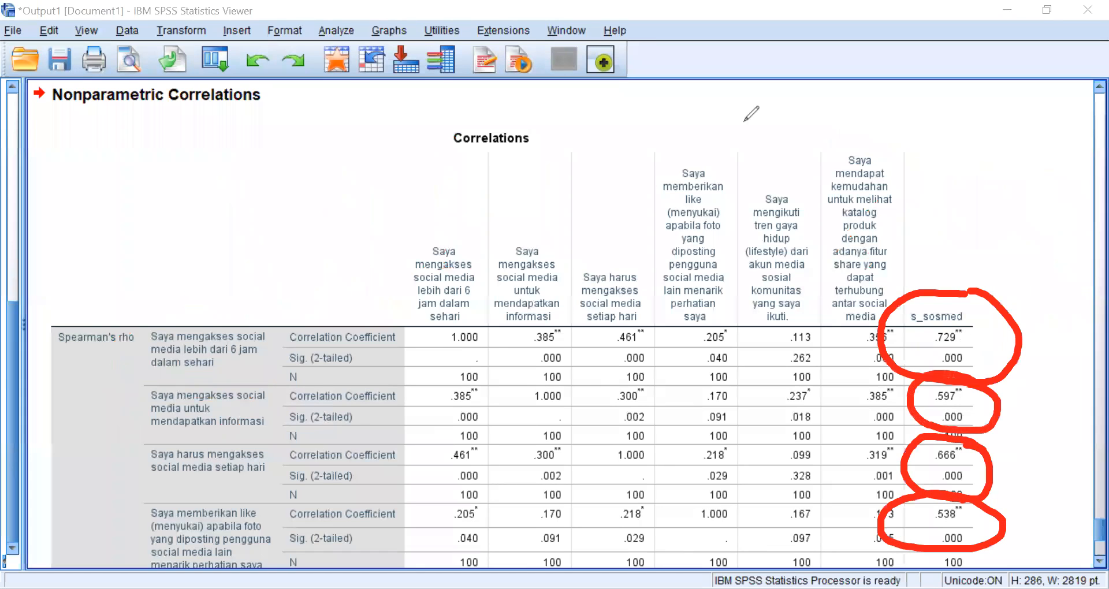
{"action": "key", "text": "e"}
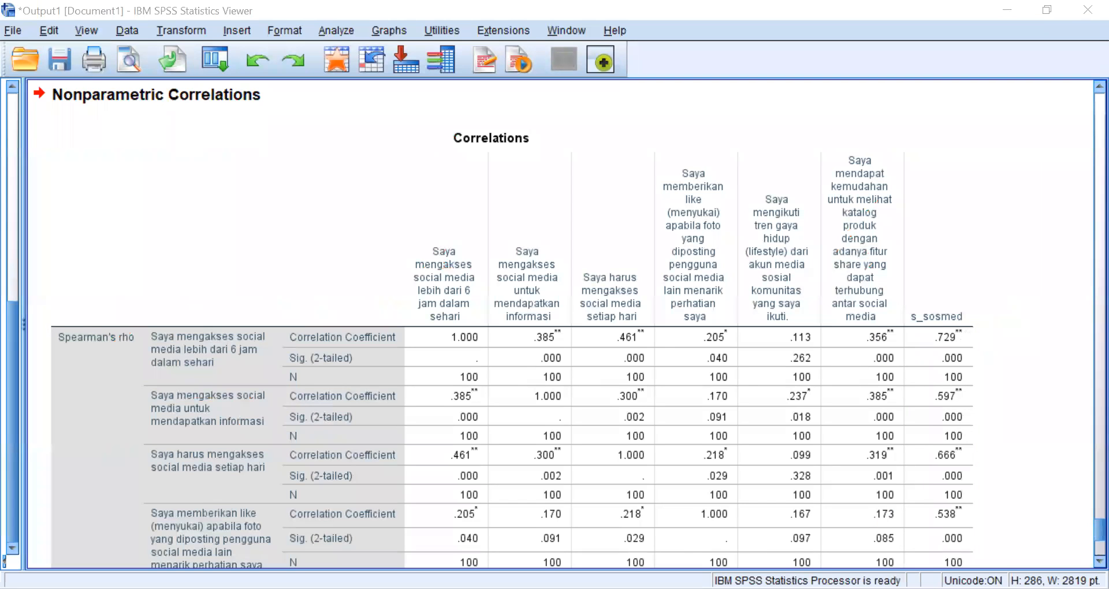
{"action": "scroll", "coordinate": [769, 205], "scroll_direction": "down", "scroll_amount": 5}
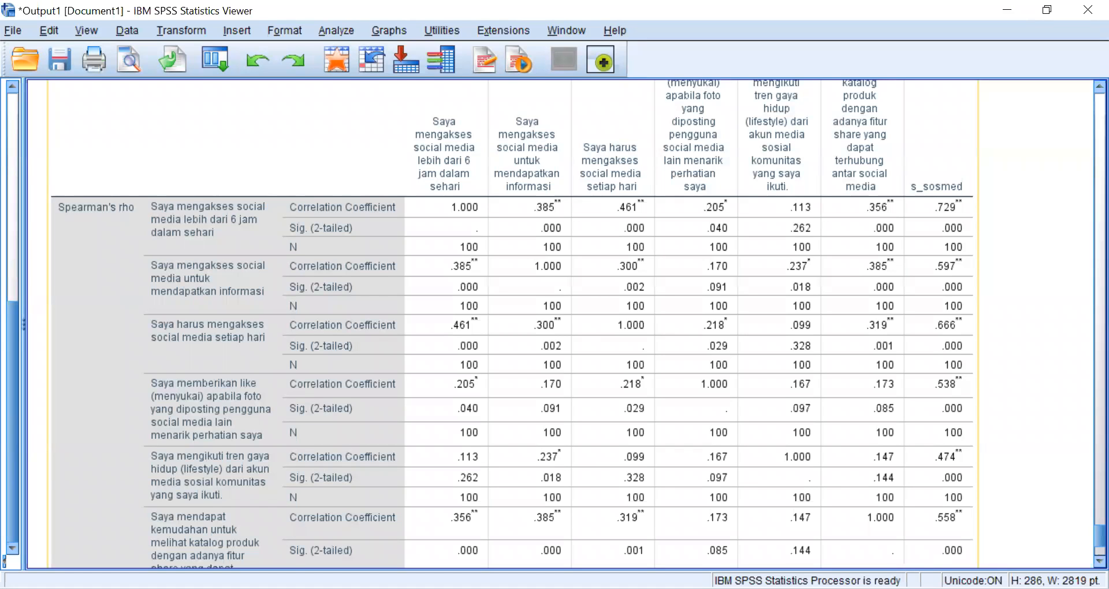
{"action": "left_click_drag", "start_coordinate": [1023, 456], "coordinate": [870, 413]}
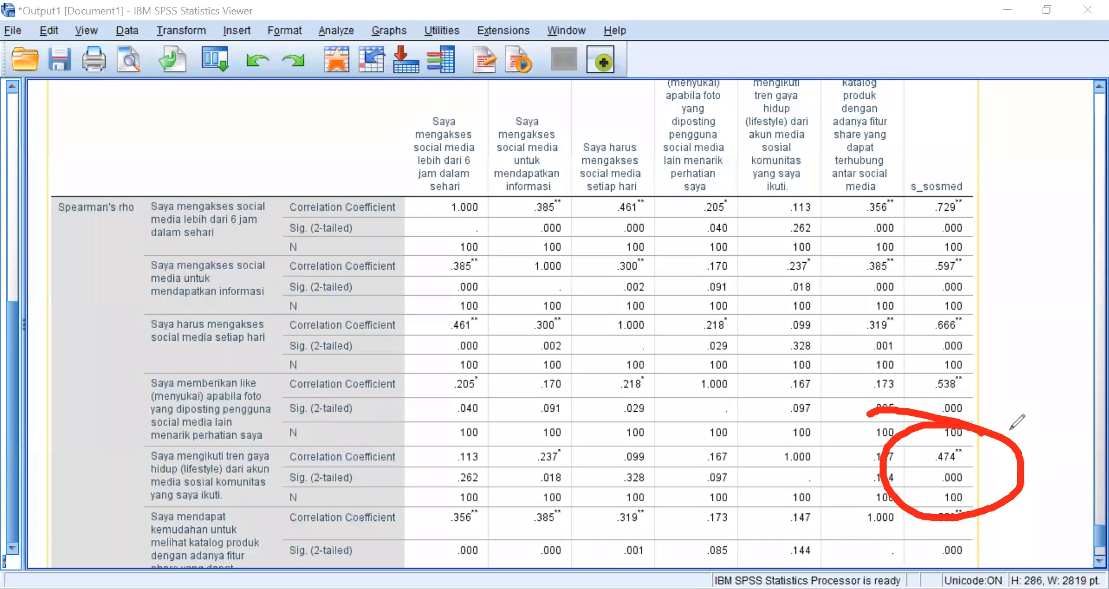
{"action": "mouse_move", "coordinate": [913, 133]}
{"action": "left_mouse_down"}
{"action": "mouse_move", "coordinate": [913, 279]}
{"action": "mouse_move", "coordinate": [905, 113]}
{"action": "mouse_move", "coordinate": [899, 138]}
{"action": "left_mouse_up"}
{"action": "mouse_move", "coordinate": [148, 188]}
{"action": "left_mouse_down"}
{"action": "mouse_move", "coordinate": [133, 492]}
{"action": "mouse_move", "coordinate": [306, 524]}
{"action": "mouse_move", "coordinate": [176, 168]}
{"action": "mouse_move", "coordinate": [114, 235]}
{"action": "left_mouse_up"}
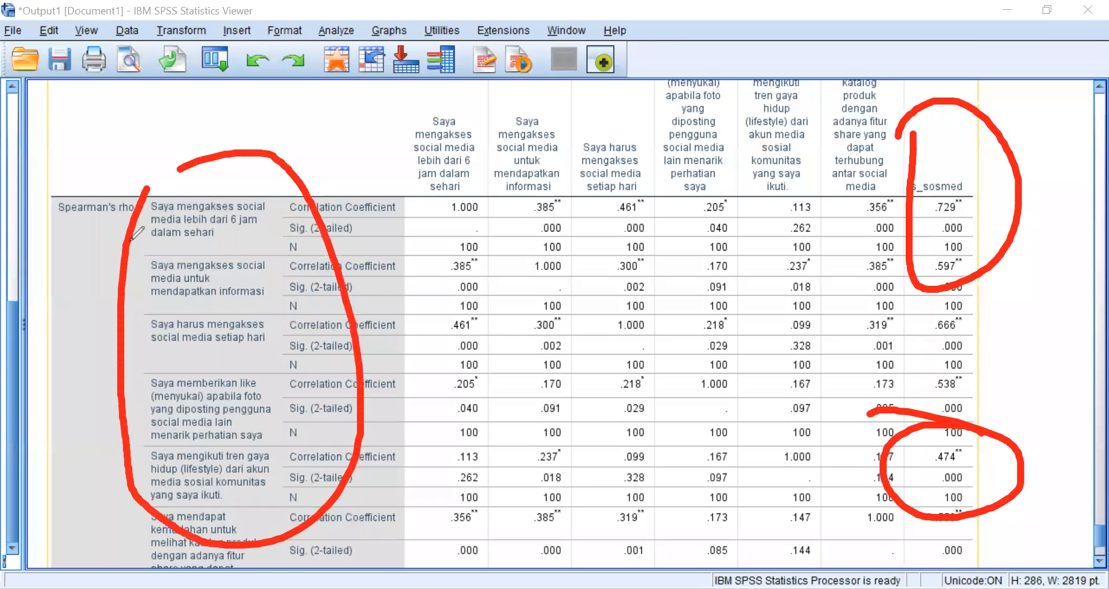
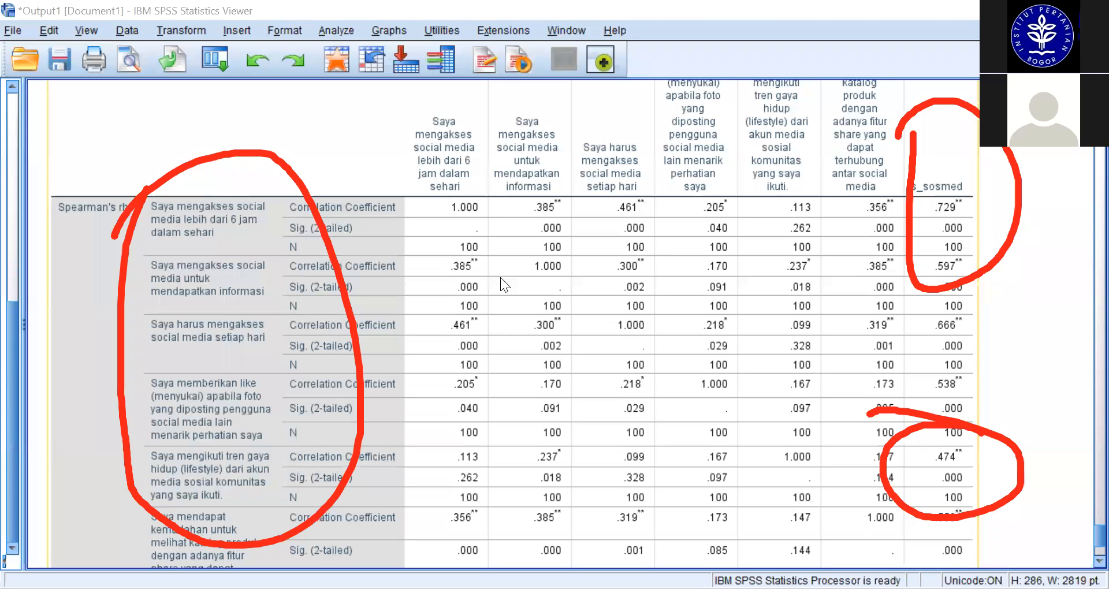
Return to the data file, reset the Compute Variable settings and name the new target variable s_pps
{"action": "key", "text": "alt+Tab"}
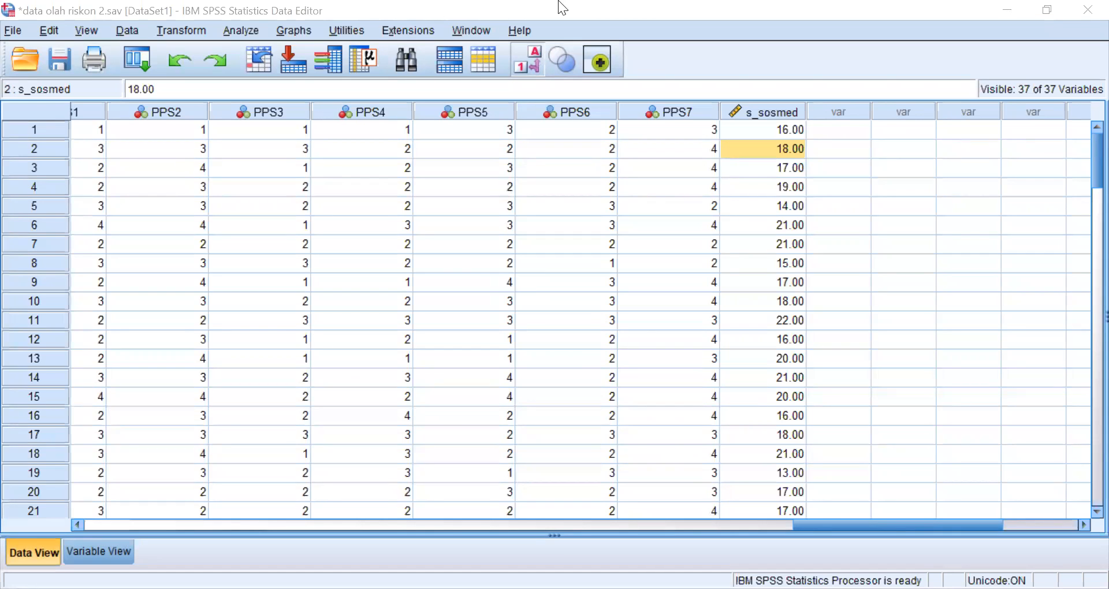
{"action": "left_click", "coordinate": [189, 33]}
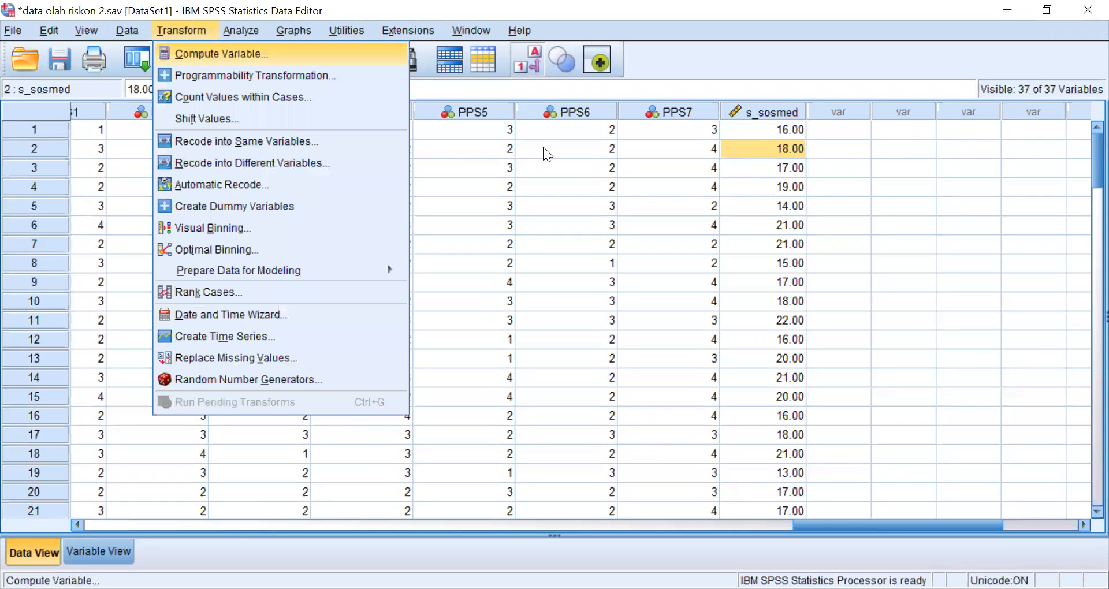
{"action": "key", "text": "Return"}
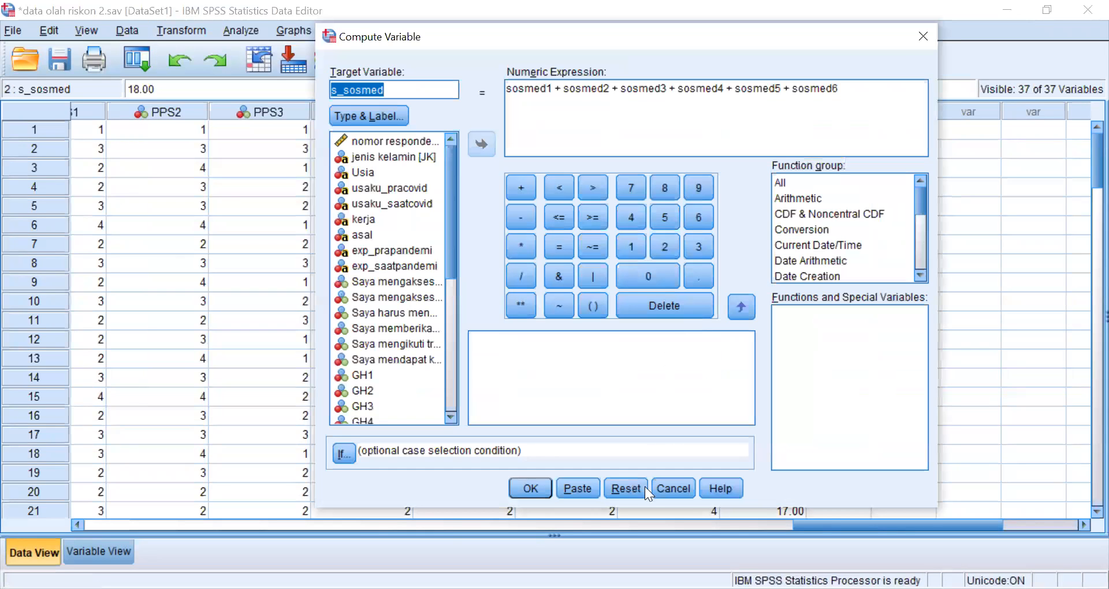
{"action": "left_click", "coordinate": [633, 489]}
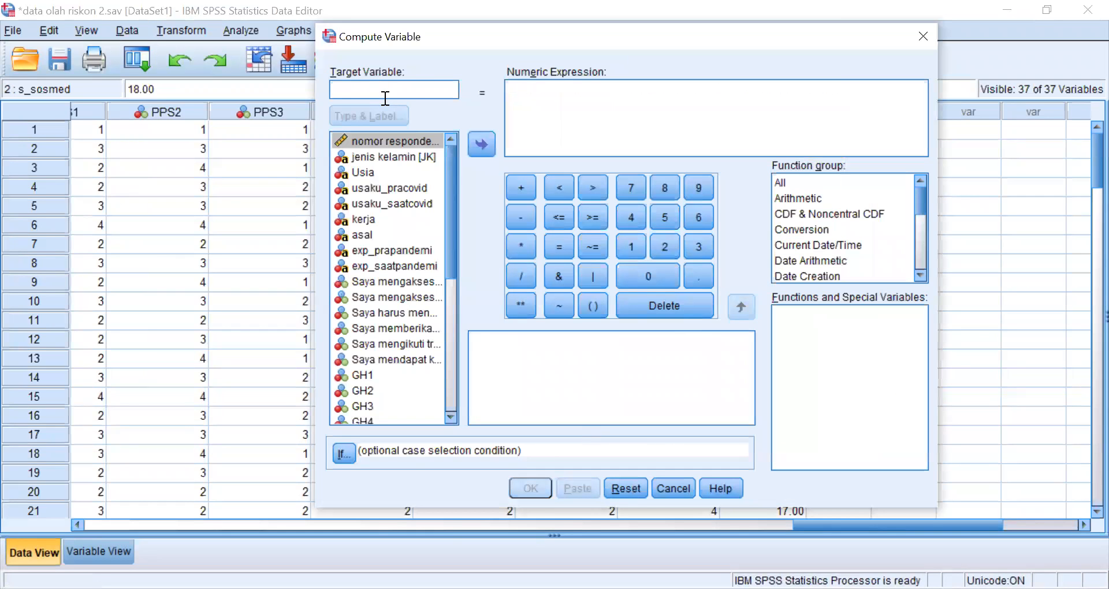
{"action": "left_click", "coordinate": [385, 99]}
{"action": "type", "text": "s_pp"}
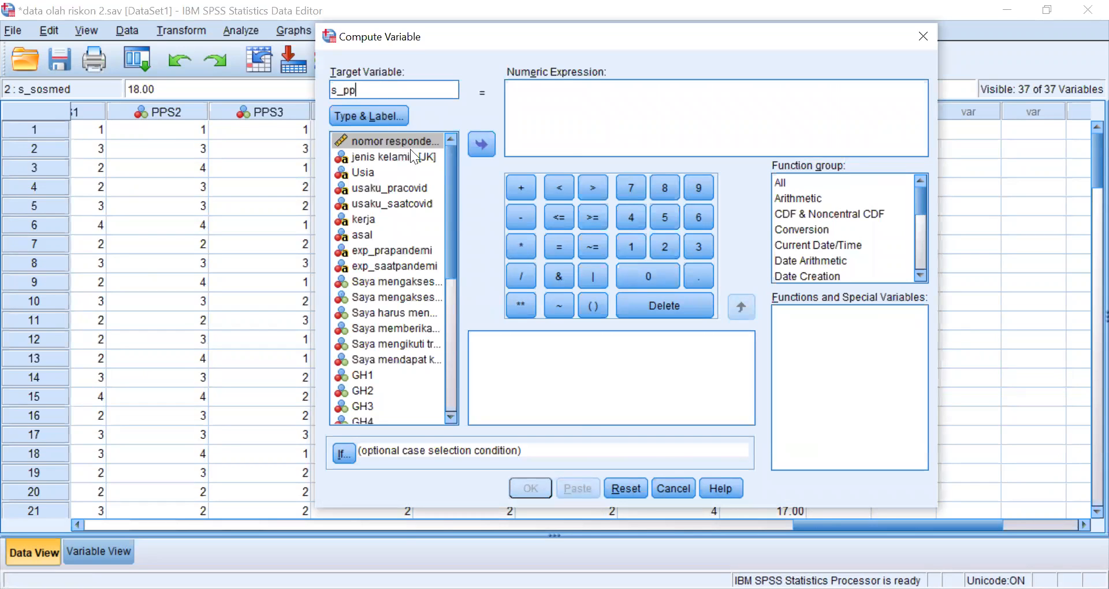
{"action": "type", "text": "s"}
Begin the numeric expression for s_pps with PPS1 + PPS2 + PPS3 + PPS4 +
{"action": "scroll", "coordinate": [393, 353], "scroll_direction": "down", "scroll_amount": 6}
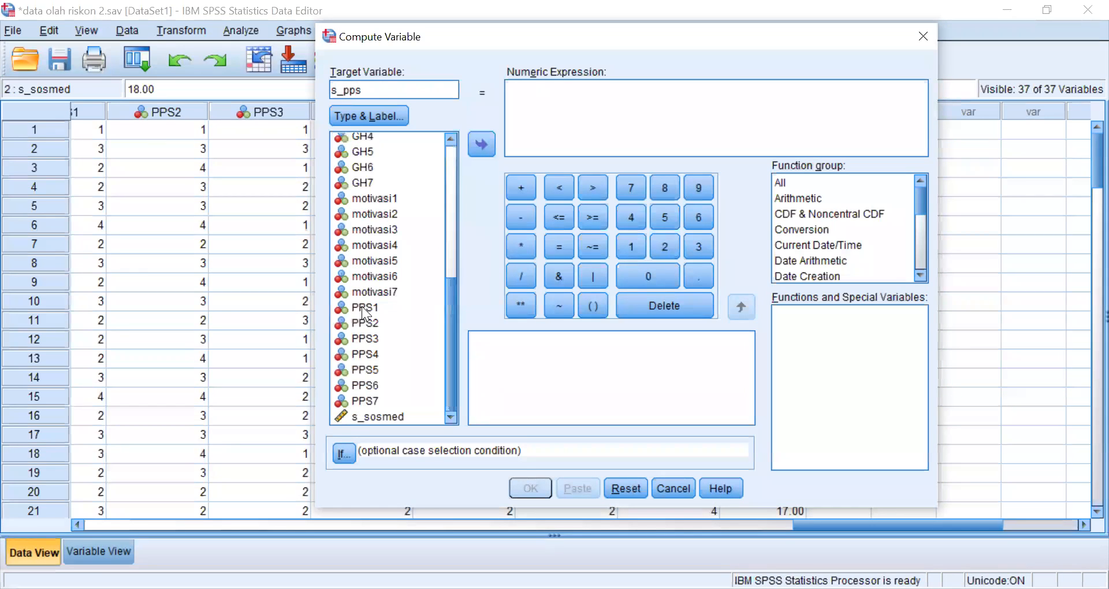
{"action": "left_click", "coordinate": [479, 144]}
{"action": "left_click", "coordinate": [519, 185]}
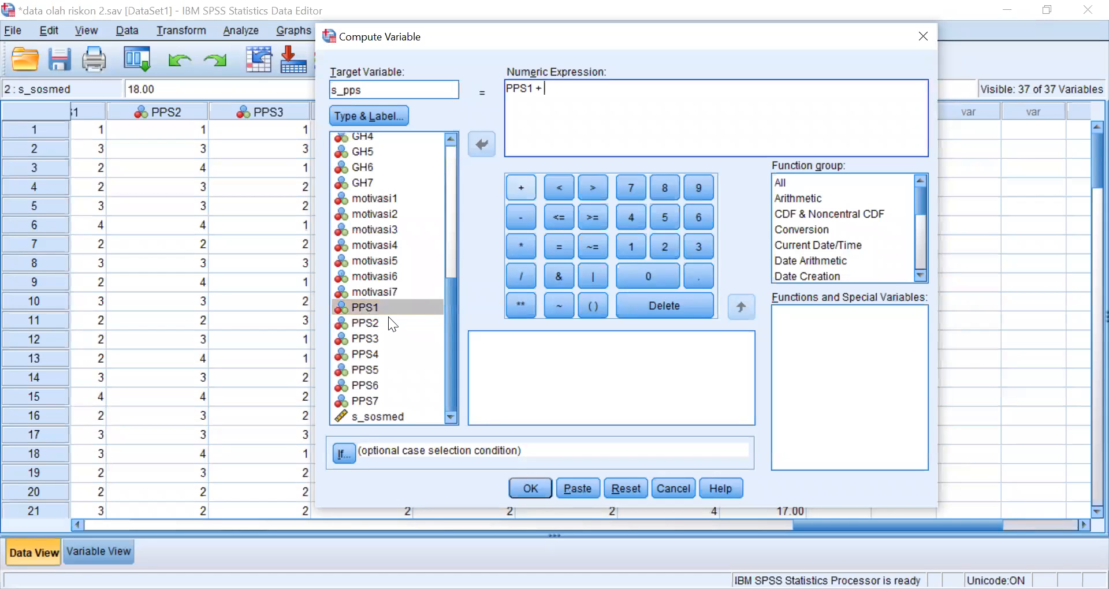
{"action": "left_click", "coordinate": [386, 323]}
{"action": "left_click", "coordinate": [483, 145]}
{"action": "left_click", "coordinate": [520, 188]}
{"action": "left_click", "coordinate": [369, 338]}
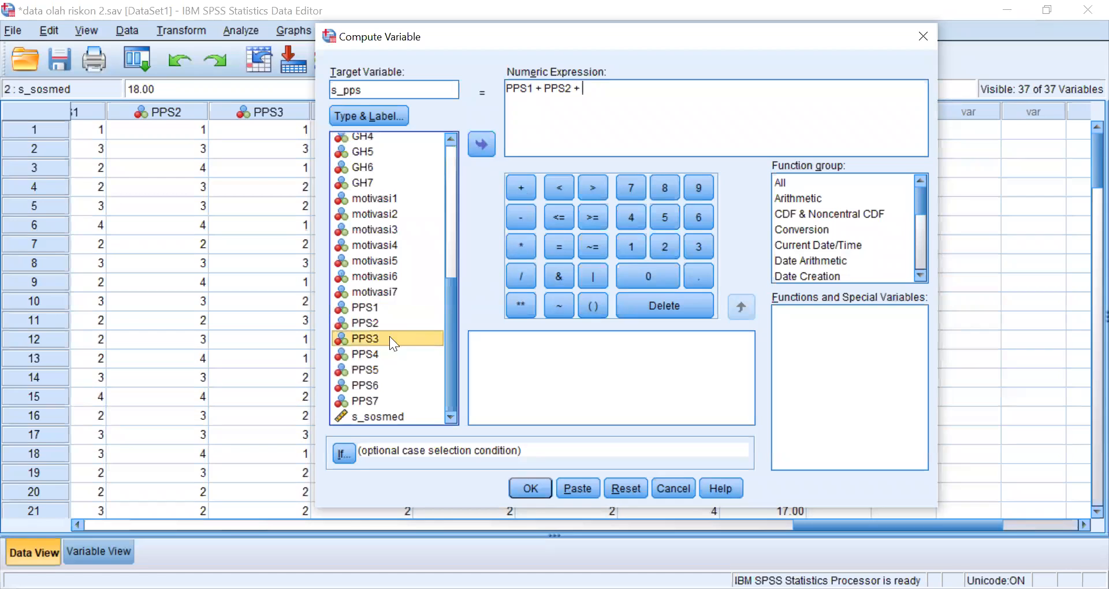
{"action": "left_click", "coordinate": [483, 145]}
{"action": "left_click", "coordinate": [520, 187]}
{"action": "double_click", "coordinate": [364, 354]}
{"action": "left_click", "coordinate": [520, 188]}
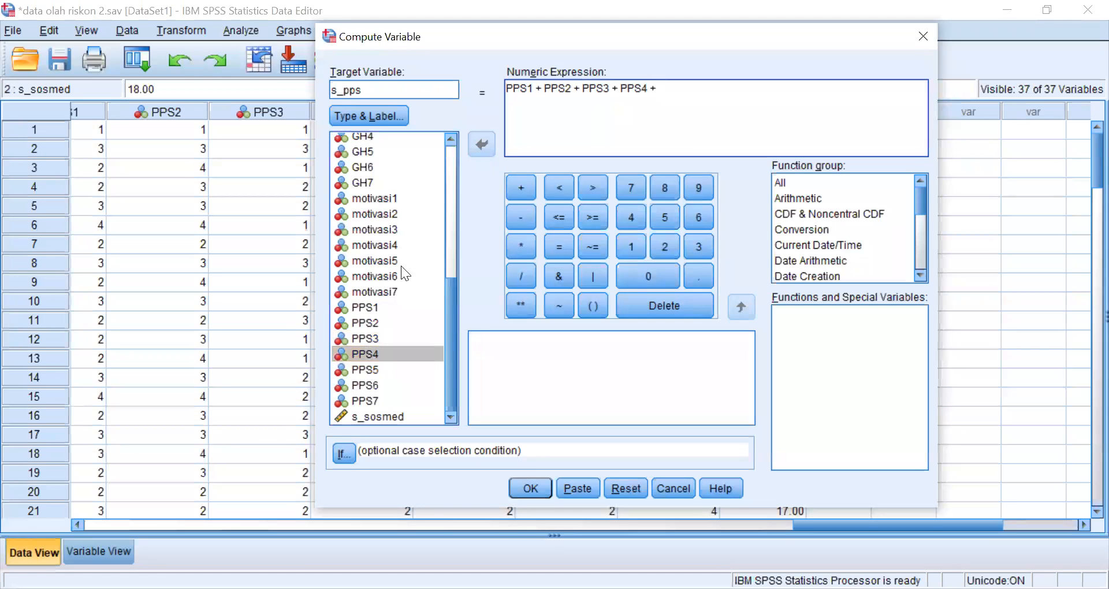
Complete the expression with PPS5 + PPS6 + PPS7 and compute s_pps
{"action": "left_click", "coordinate": [364, 369]}
{"action": "left_click", "coordinate": [479, 144]}
{"action": "left_click", "coordinate": [520, 188]}
{"action": "left_click", "coordinate": [364, 385]}
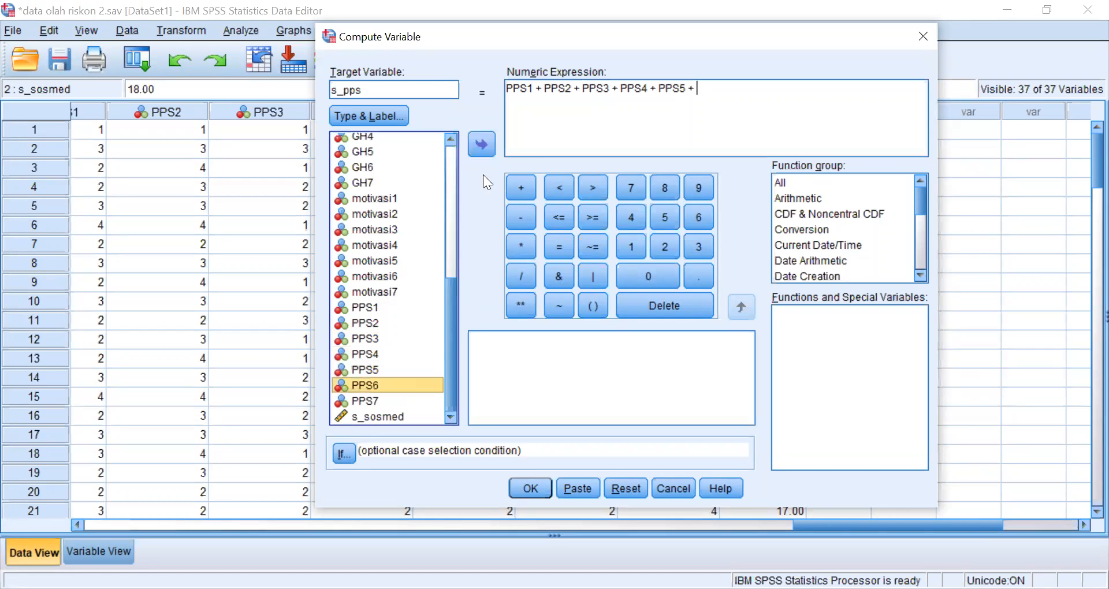
{"action": "left_click", "coordinate": [483, 144]}
{"action": "left_click", "coordinate": [520, 188]}
{"action": "left_click", "coordinate": [366, 401]}
{"action": "left_click", "coordinate": [482, 145]}
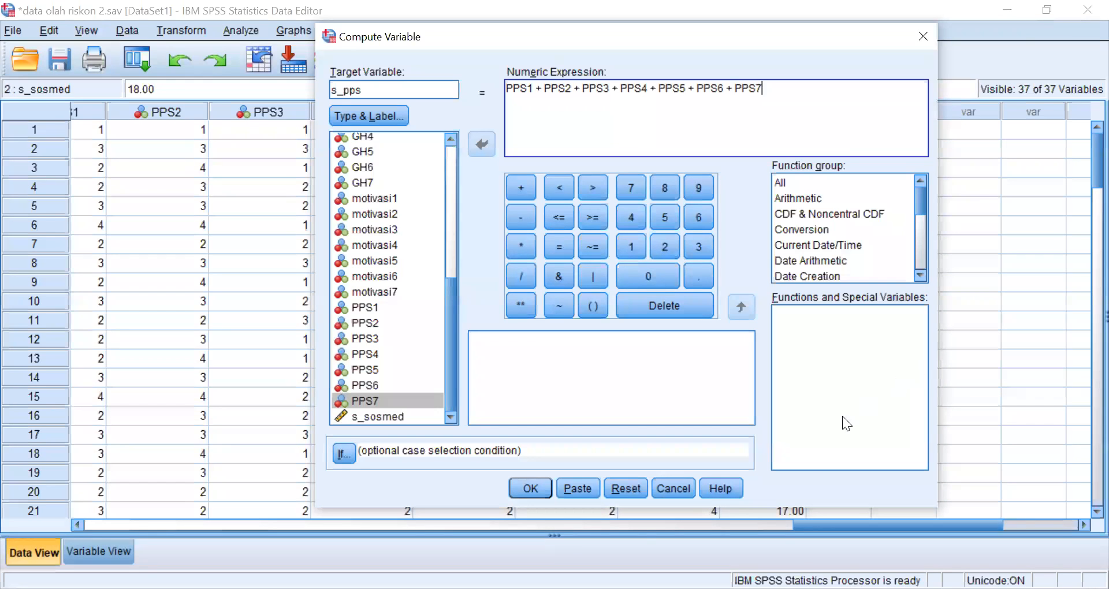
{"action": "left_click", "coordinate": [530, 489]}
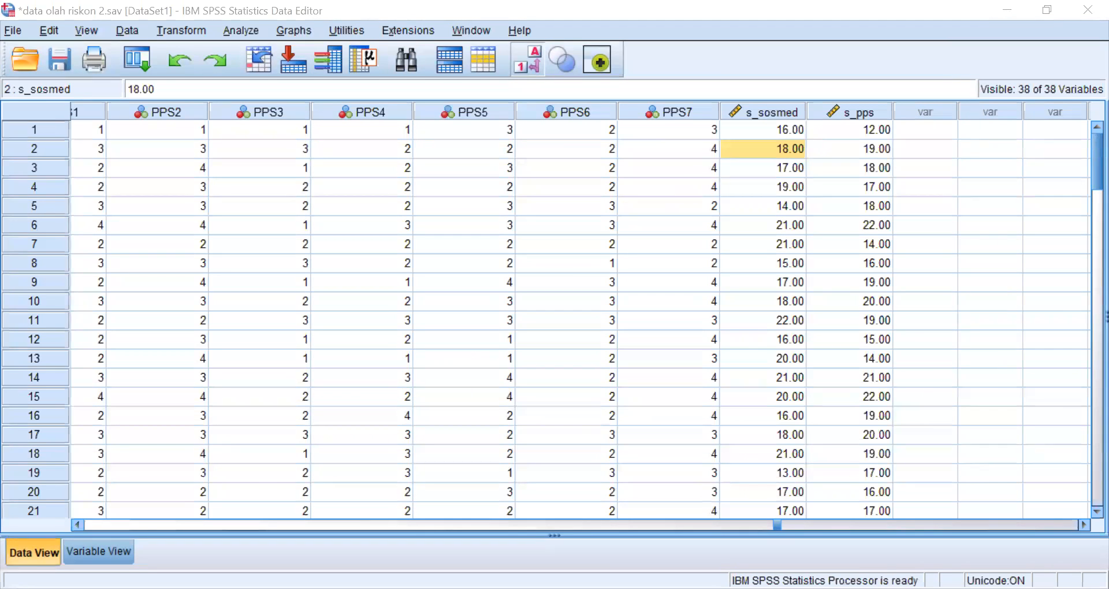
Examine the computed s_sosmed and s_pps scores in the last two columns of the data
{"action": "left_click", "coordinate": [762, 397]}
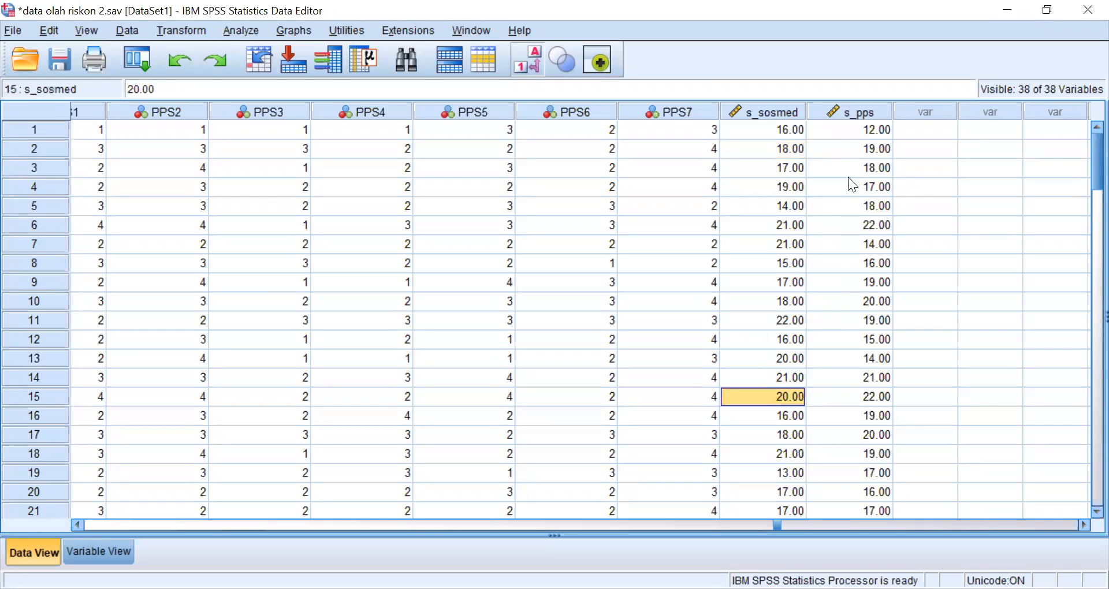
{"action": "left_click", "coordinate": [851, 174]}
{"action": "left_click", "coordinate": [857, 357]}
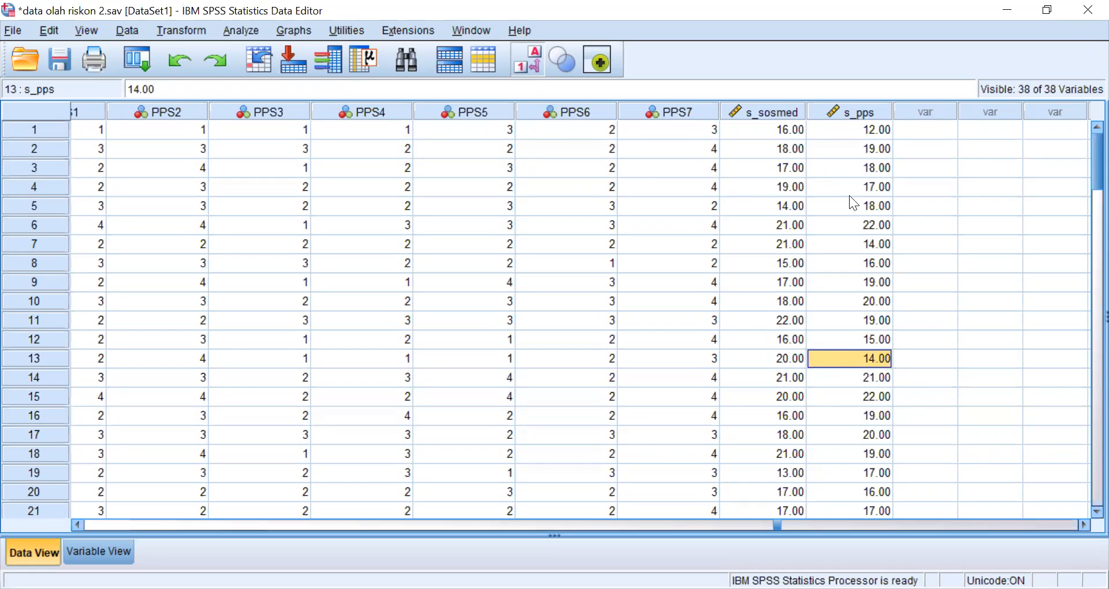
{"action": "left_click_drag", "start_coordinate": [780, 167], "coordinate": [867, 379]}
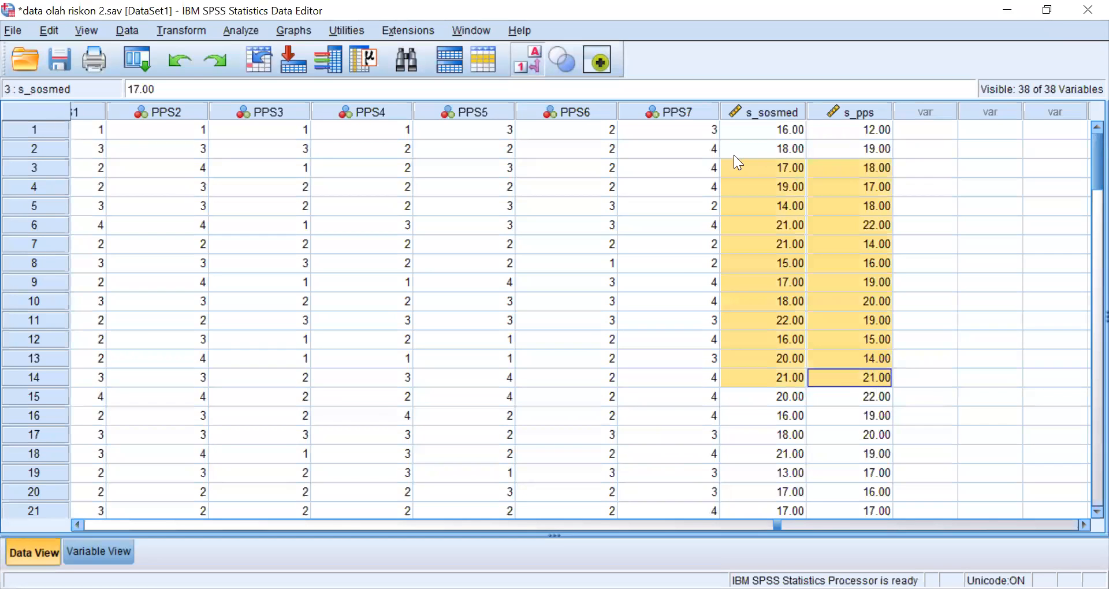
{"action": "left_click", "coordinate": [757, 267]}
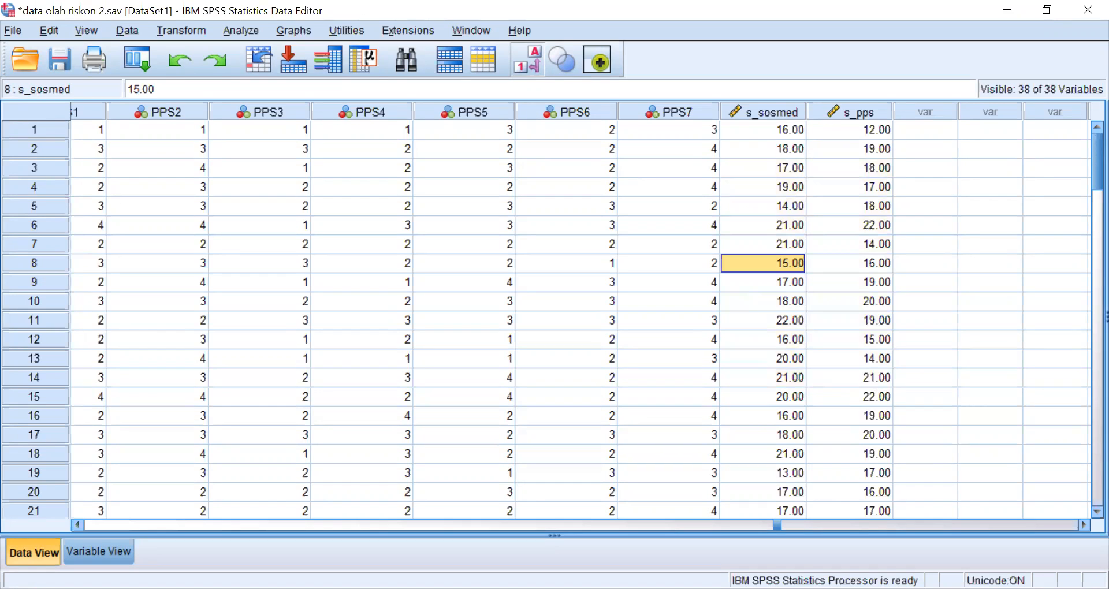
{"action": "mouse_move", "coordinate": [783, 329]}
{"action": "left_mouse_down"}
{"action": "mouse_move", "coordinate": [781, 217]}
{"action": "mouse_move", "coordinate": [822, 259]}
{"action": "left_mouse_up"}
{"action": "left_click_drag", "start_coordinate": [828, 217], "coordinate": [850, 267]}
{"action": "mouse_move", "coordinate": [885, 190]}
{"action": "left_mouse_down"}
{"action": "mouse_move", "coordinate": [863, 294]}
{"action": "mouse_move", "coordinate": [936, 280]}
{"action": "left_mouse_up"}
{"action": "left_click_drag", "start_coordinate": [961, 208], "coordinate": [959, 283]}
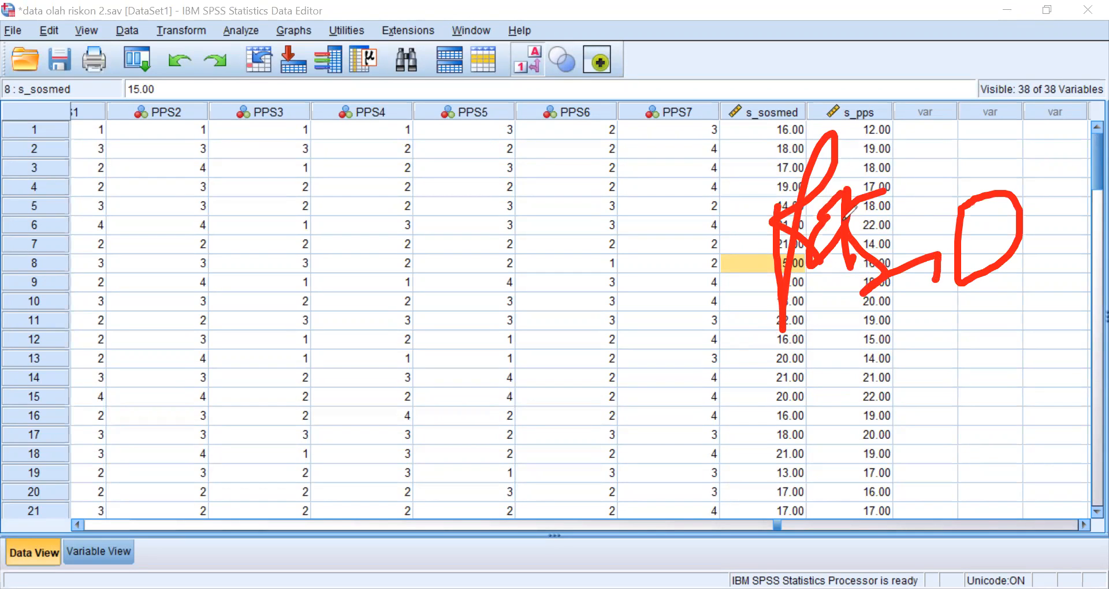
{"action": "mouse_move", "coordinate": [919, 136]}
{"action": "left_mouse_down"}
{"action": "mouse_move", "coordinate": [689, 191]}
{"action": "mouse_move", "coordinate": [919, 135]}
{"action": "left_mouse_up"}
{"action": "left_click_drag", "start_coordinate": [670, 453], "coordinate": [664, 398]}
{"action": "mouse_move", "coordinate": [630, 398]}
{"action": "left_mouse_down"}
{"action": "mouse_move", "coordinate": [719, 398]}
{"action": "mouse_move", "coordinate": [769, 411]}
{"action": "mouse_move", "coordinate": [843, 385]}
{"action": "mouse_move", "coordinate": [890, 397]}
{"action": "mouse_move", "coordinate": [966, 393]}
{"action": "left_mouse_up"}
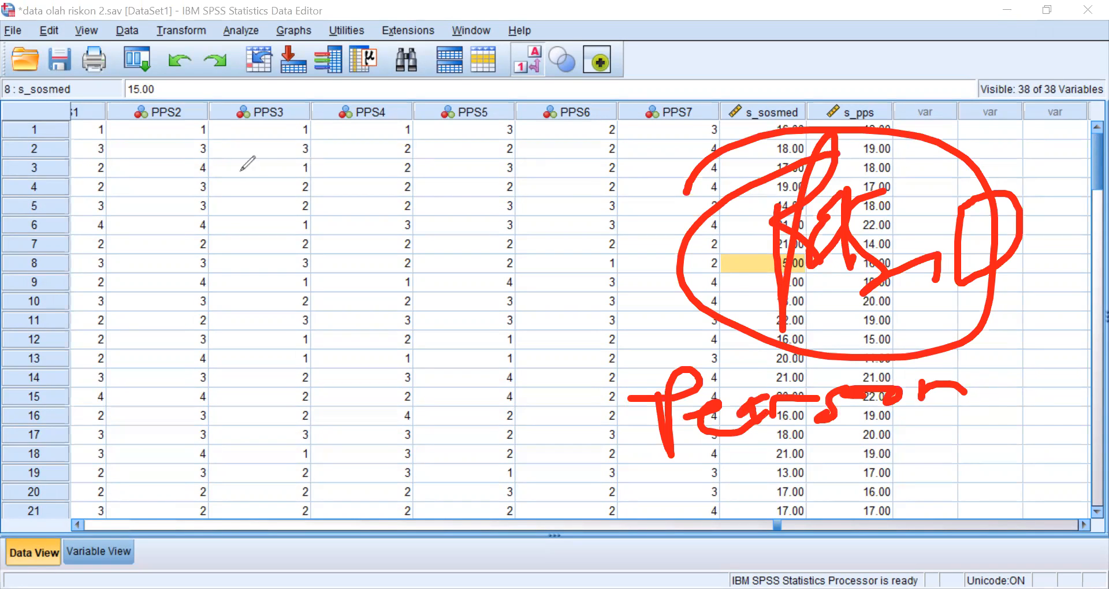
{"action": "mouse_move", "coordinate": [256, 154]}
{"action": "left_mouse_down"}
{"action": "mouse_move", "coordinate": [607, 335]}
{"action": "mouse_move", "coordinate": [256, 213]}
{"action": "mouse_move", "coordinate": [330, 256]}
{"action": "left_mouse_up"}
{"action": "mouse_move", "coordinate": [371, 280]}
{"action": "left_mouse_down"}
{"action": "mouse_move", "coordinate": [445, 255]}
{"action": "mouse_move", "coordinate": [557, 269]}
{"action": "left_mouse_up"}
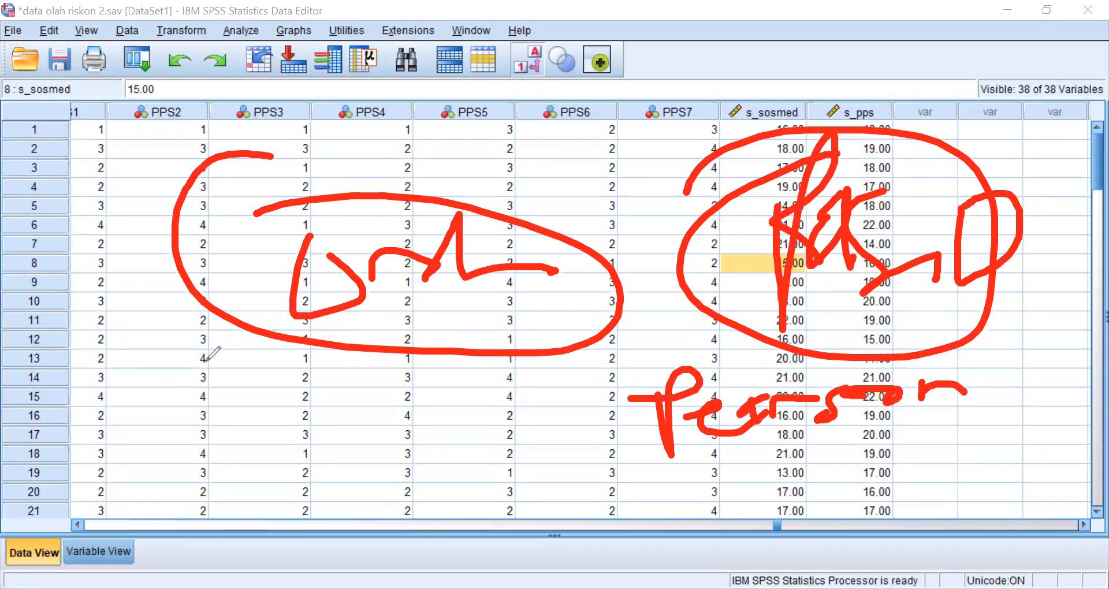
{"action": "left_click_drag", "start_coordinate": [176, 358], "coordinate": [122, 448]}
{"action": "left_click_drag", "start_coordinate": [248, 371], "coordinate": [231, 460]}
{"action": "mouse_move", "coordinate": [307, 381]}
{"action": "left_mouse_down"}
{"action": "mouse_move", "coordinate": [353, 397]}
{"action": "mouse_move", "coordinate": [450, 374]}
{"action": "left_mouse_up"}
{"action": "left_click_drag", "start_coordinate": [621, 420], "coordinate": [638, 421]}
{"action": "left_click", "coordinate": [858, 281]}
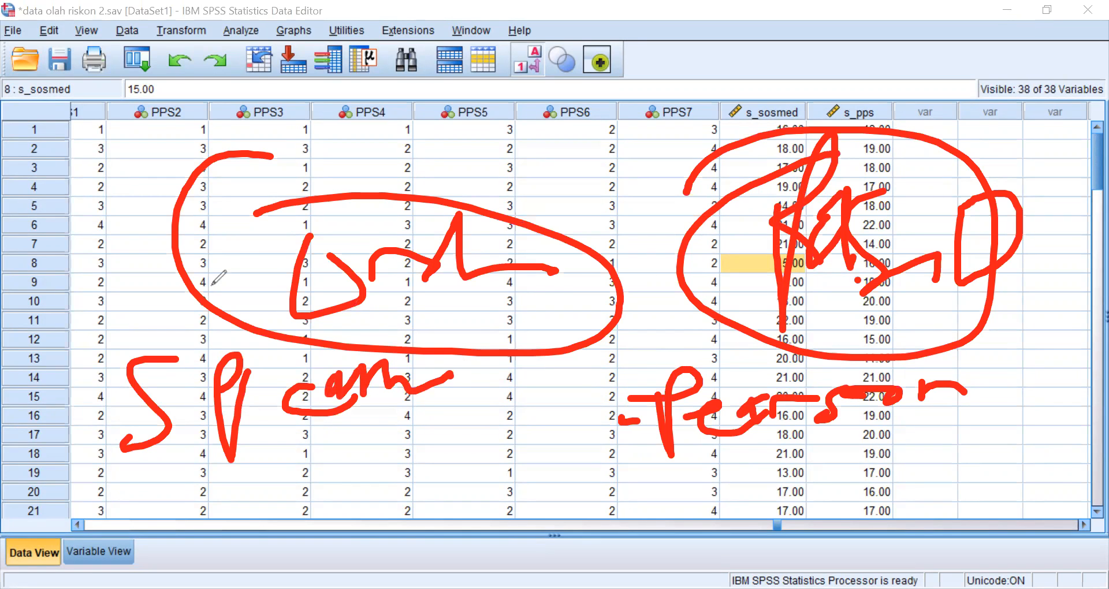
{"action": "left_click_drag", "start_coordinate": [218, 277], "coordinate": [378, 317]}
{"action": "mouse_move", "coordinate": [243, 333]}
{"action": "left_mouse_down"}
{"action": "mouse_move", "coordinate": [226, 456]}
{"action": "mouse_move", "coordinate": [84, 393]}
{"action": "left_mouse_up"}
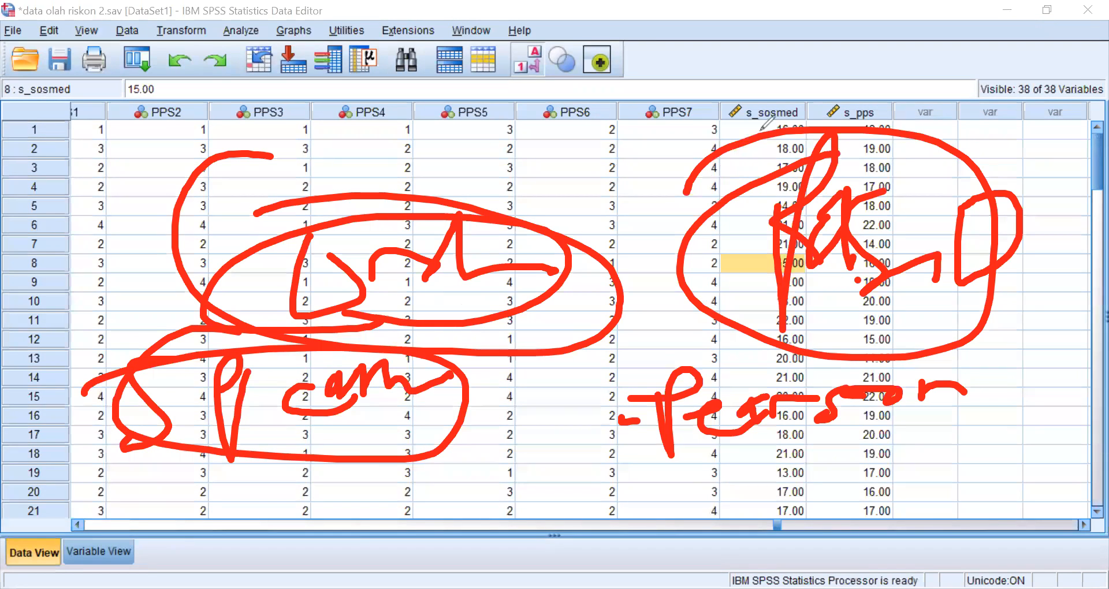
{"action": "key", "text": "Escape"}
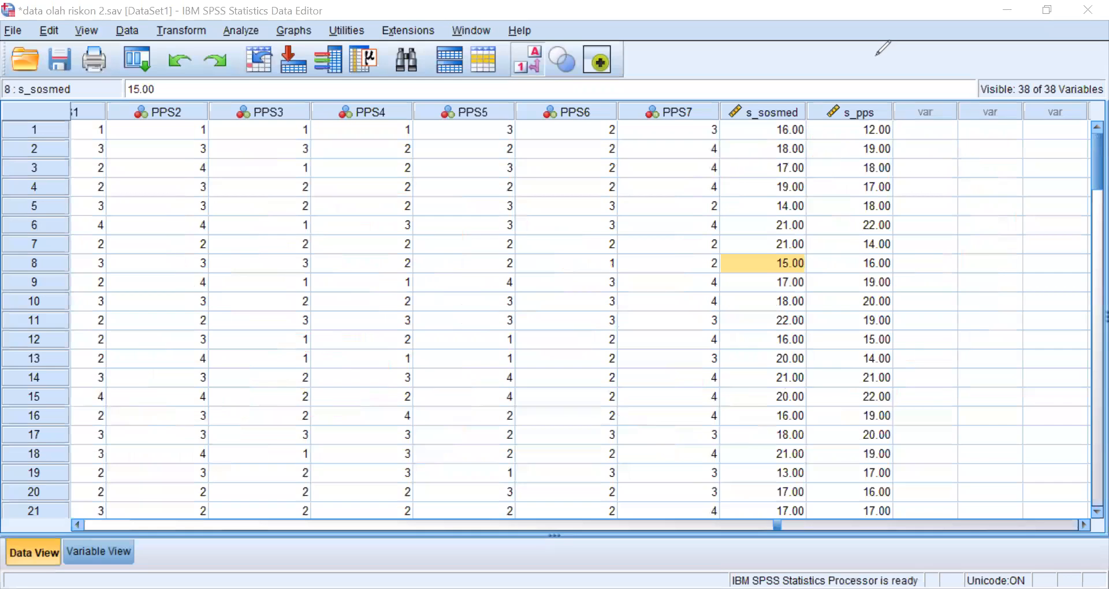
Reset the Bivariate Correlations settings and run a two-tailed Pearson correlation between s_sosmed and s_pps
{"action": "left_click", "coordinate": [245, 32]}
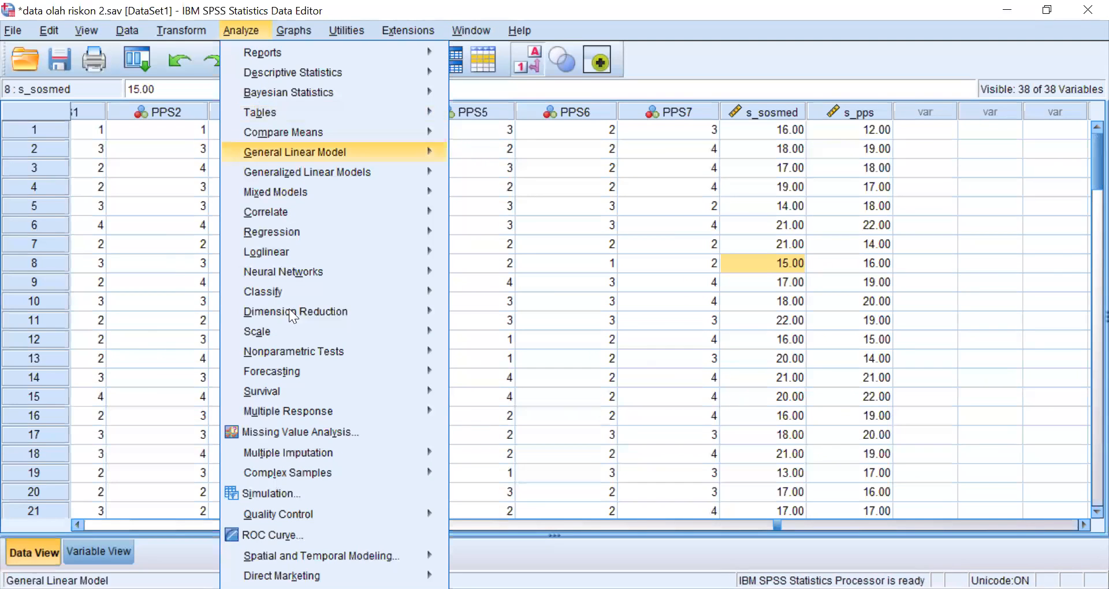
{"action": "mouse_move", "coordinate": [331, 212]}
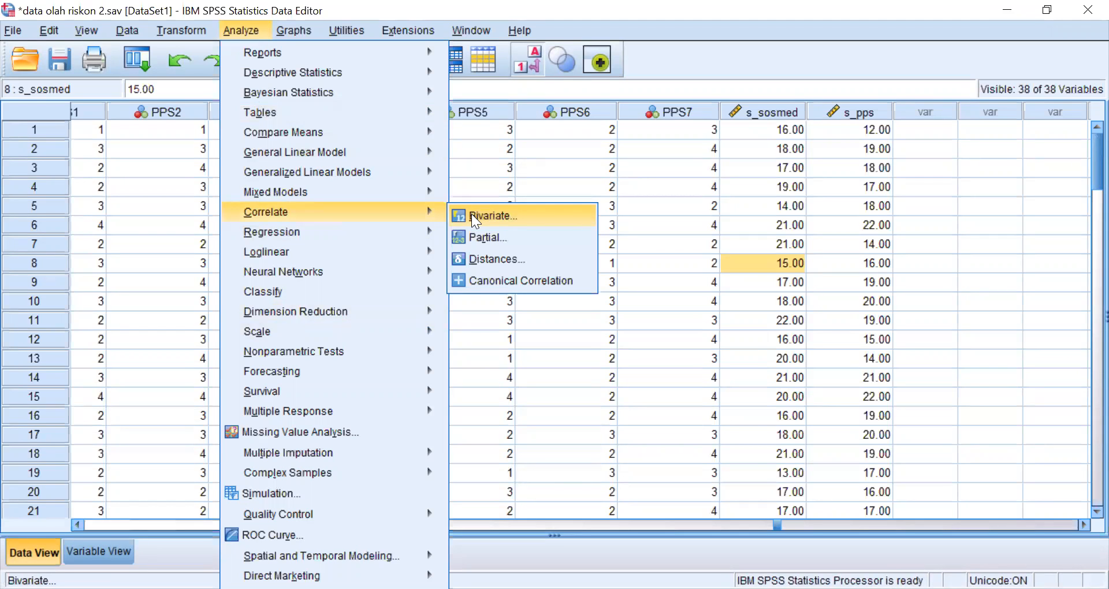
{"action": "left_click", "coordinate": [518, 215]}
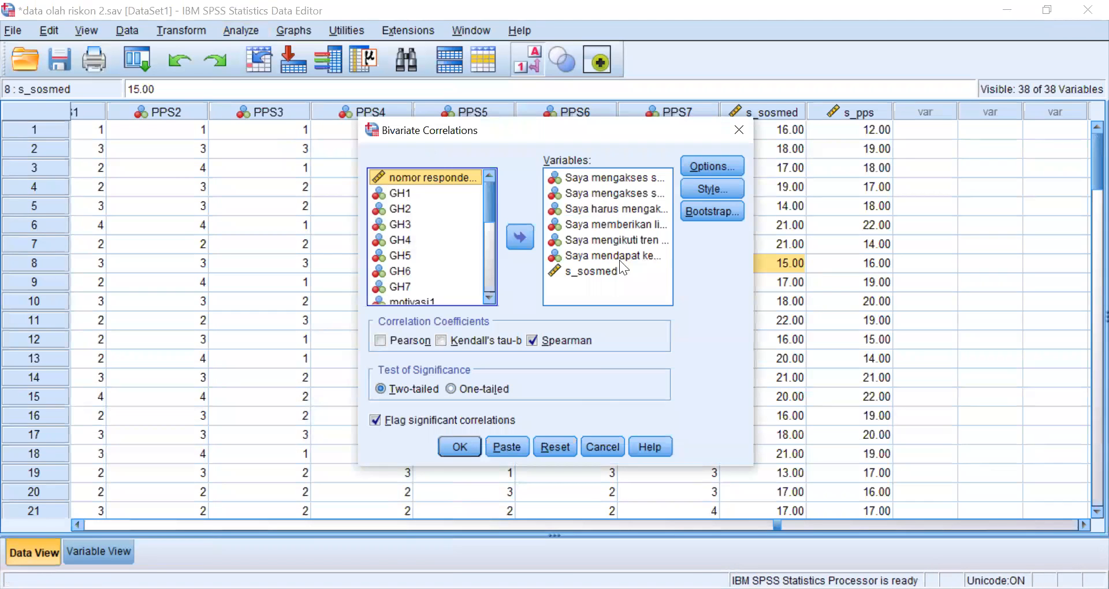
{"action": "left_click", "coordinate": [559, 447]}
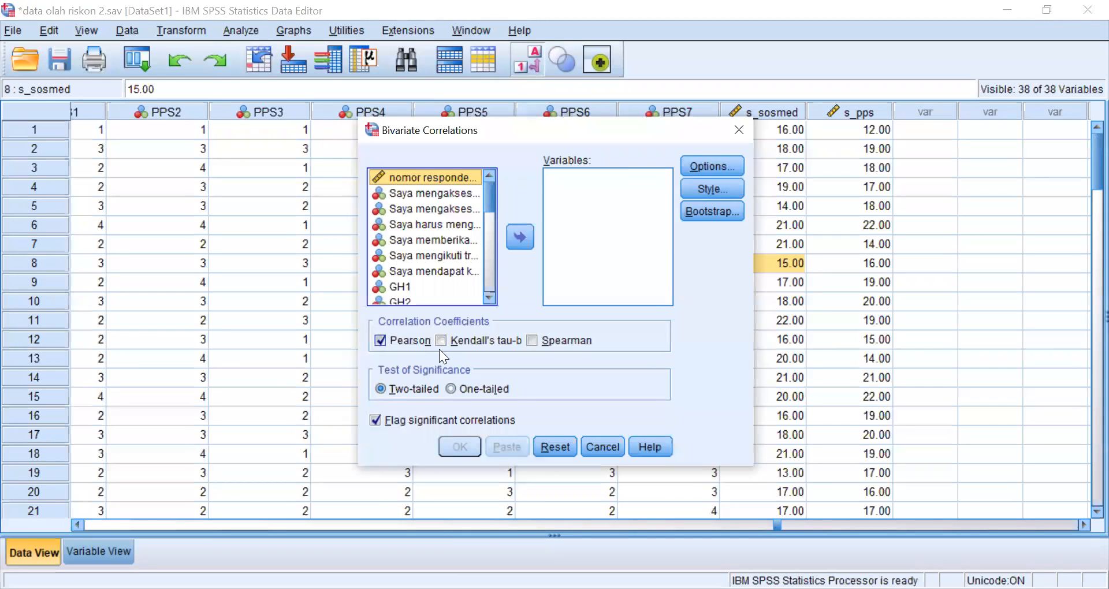
{"action": "left_click_drag", "start_coordinate": [482, 198], "coordinate": [491, 306]}
{"action": "left_click", "coordinate": [416, 283]}
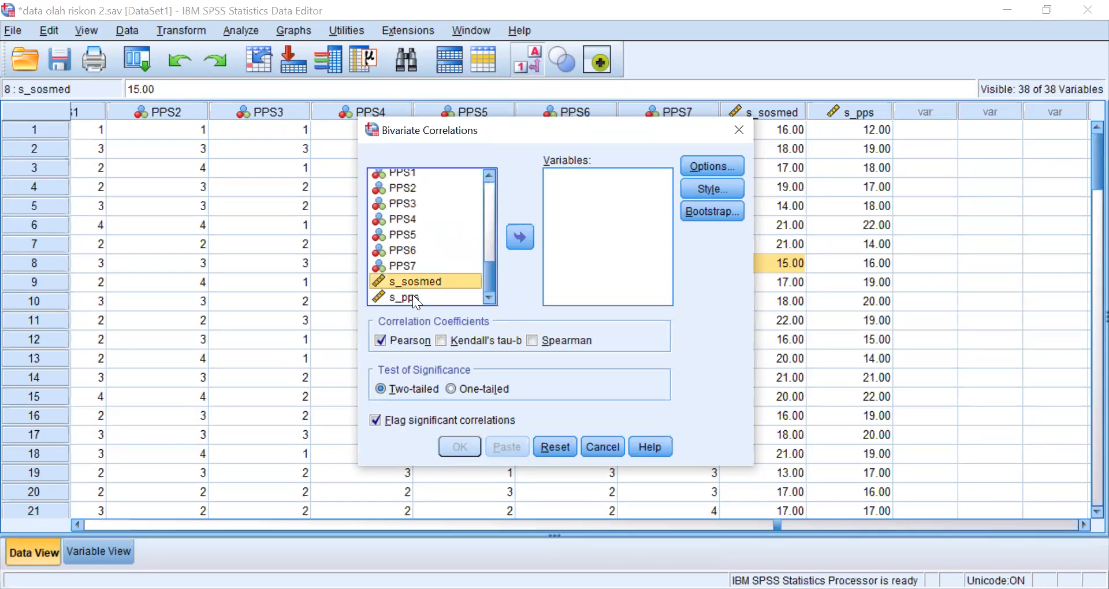
{"action": "left_click", "coordinate": [428, 297], "text": "shift"}
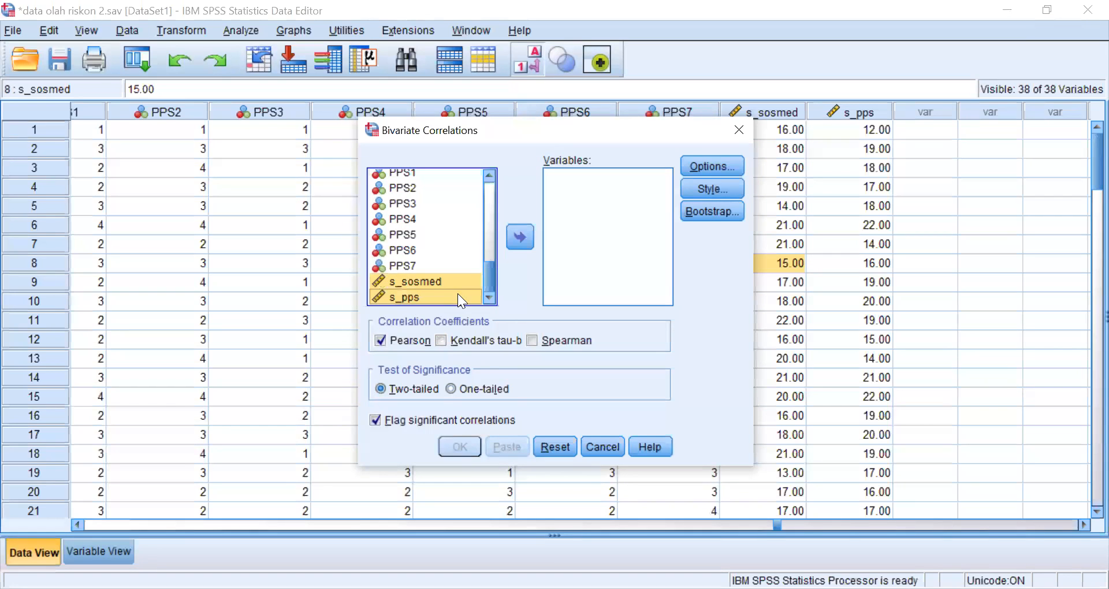
{"action": "left_click", "coordinate": [520, 236]}
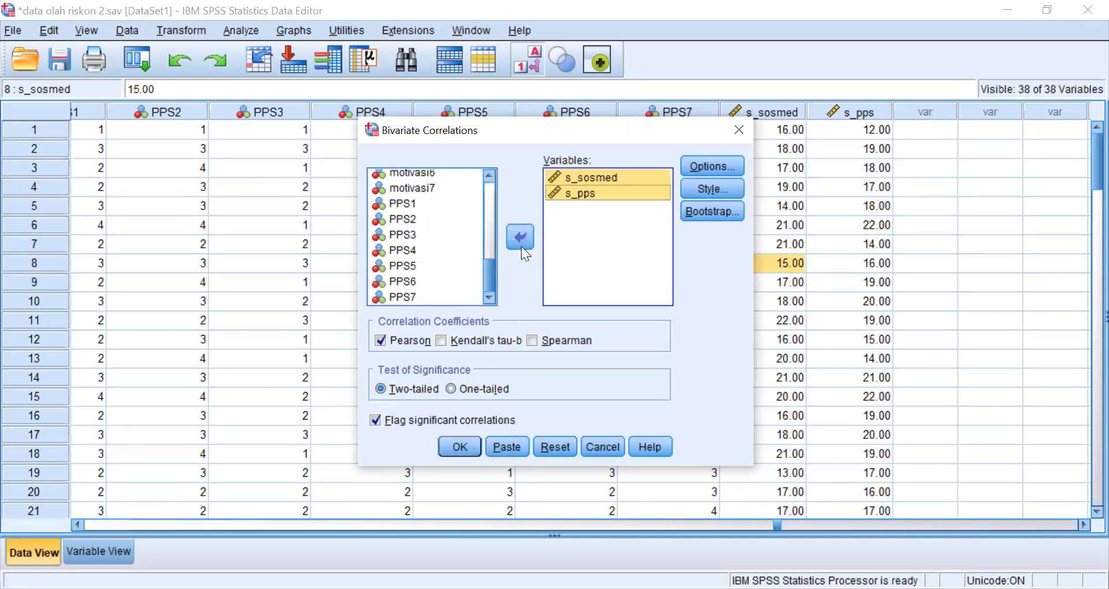
{"action": "left_click", "coordinate": [456, 445]}
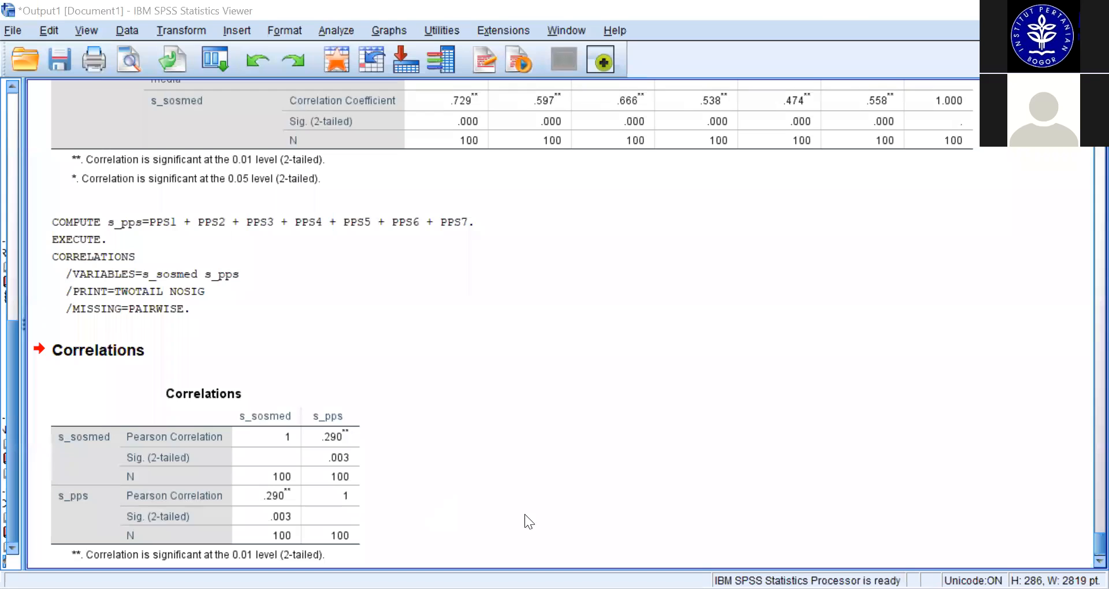
{"action": "scroll", "coordinate": [524, 515], "scroll_direction": "down", "scroll_amount": 1}
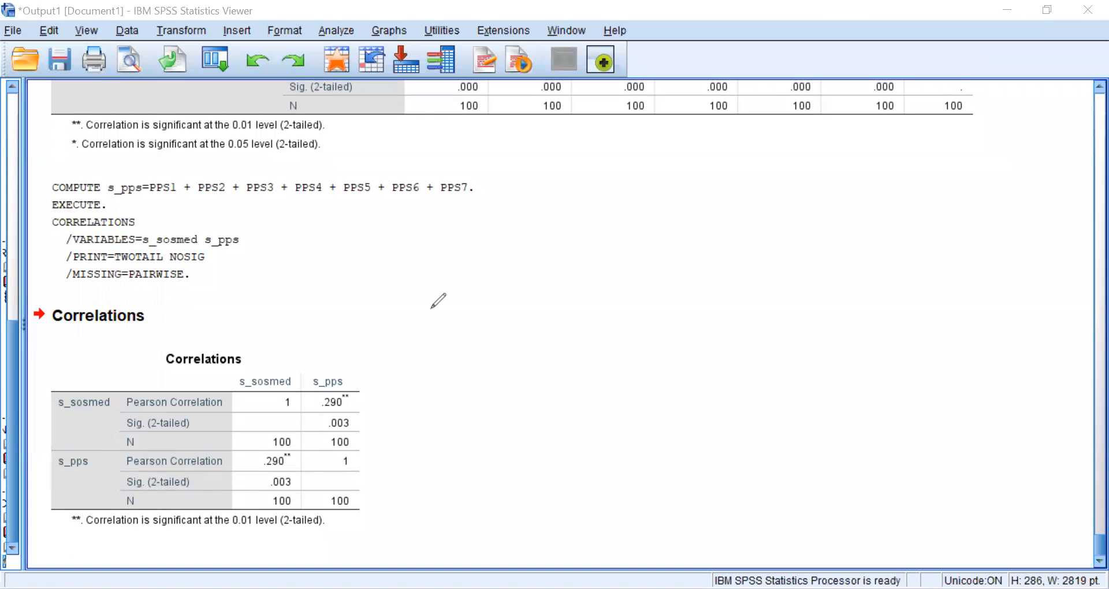
{"action": "mouse_move", "coordinate": [266, 295]}
{"action": "left_mouse_down"}
{"action": "mouse_move", "coordinate": [15, 439]}
{"action": "mouse_move", "coordinate": [54, 540]}
{"action": "left_mouse_up"}
{"action": "mouse_move", "coordinate": [450, 530]}
{"action": "left_mouse_down"}
{"action": "mouse_move", "coordinate": [299, 288]}
{"action": "mouse_move", "coordinate": [215, 291]}
{"action": "left_mouse_up"}
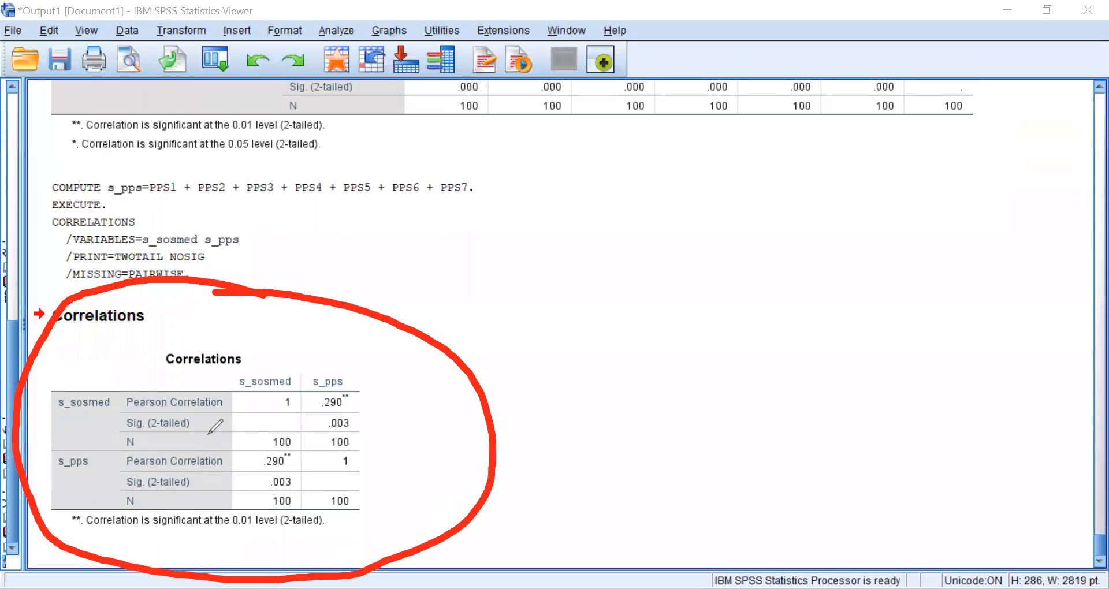
Circle the s_sosmed and s_pps row labels in the Correlations table and handwrite "Sig." beside the table
{"action": "mouse_move", "coordinate": [128, 383]}
{"action": "left_mouse_down"}
{"action": "mouse_move", "coordinate": [46, 370]}
{"action": "mouse_move", "coordinate": [59, 415]}
{"action": "mouse_move", "coordinate": [134, 386]}
{"action": "mouse_move", "coordinate": [112, 373]}
{"action": "left_mouse_up"}
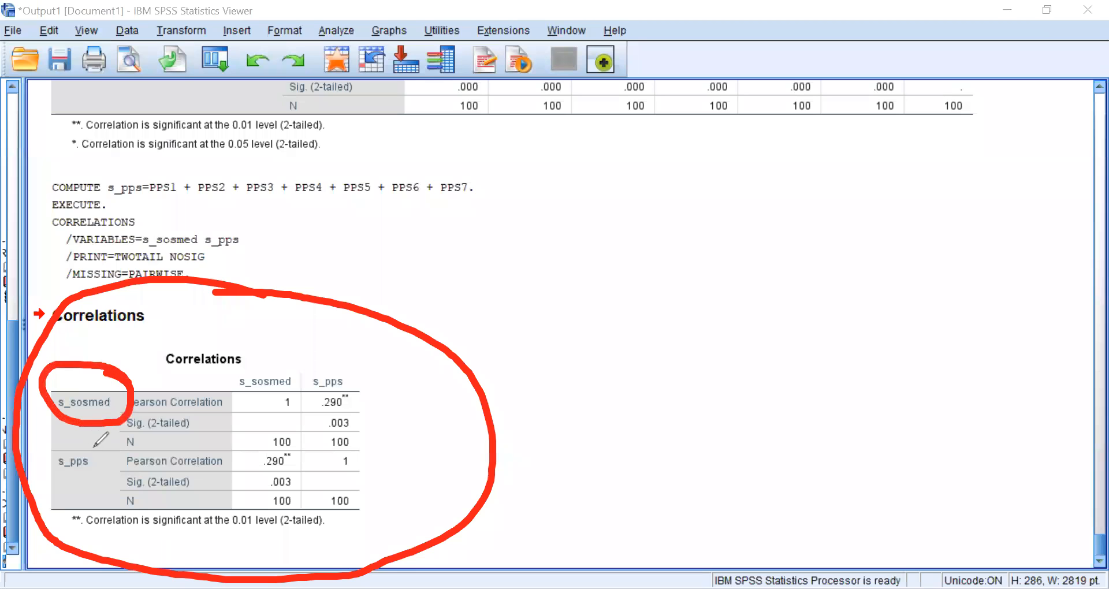
{"action": "mouse_move", "coordinate": [84, 437]}
{"action": "left_mouse_down"}
{"action": "mouse_move", "coordinate": [67, 491]}
{"action": "mouse_move", "coordinate": [116, 448]}
{"action": "mouse_move", "coordinate": [100, 445]}
{"action": "left_mouse_up"}
{"action": "left_click_drag", "start_coordinate": [566, 226], "coordinate": [536, 350]}
{"action": "left_click_drag", "start_coordinate": [602, 272], "coordinate": [621, 331]}
{"action": "mouse_move", "coordinate": [650, 307]}
{"action": "left_mouse_down"}
{"action": "mouse_move", "coordinate": [636, 321]}
{"action": "mouse_move", "coordinate": [659, 376]}
{"action": "mouse_move", "coordinate": [631, 351]}
{"action": "left_mouse_up"}
{"action": "left_click", "coordinate": [715, 312]}
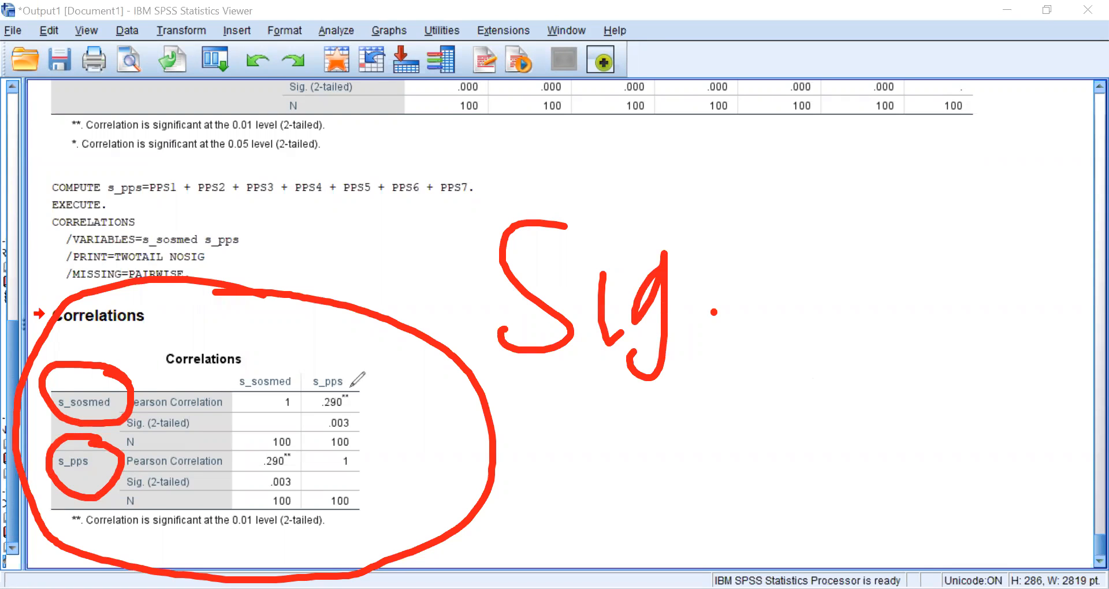
Mark the correlation and significance values between s_sosmed and s_pps and handwrite "0,03" beside the table
{"action": "mouse_move", "coordinate": [363, 406]}
{"action": "left_mouse_down"}
{"action": "mouse_move", "coordinate": [334, 384]}
{"action": "mouse_move", "coordinate": [364, 411]}
{"action": "mouse_move", "coordinate": [323, 408]}
{"action": "mouse_move", "coordinate": [368, 428]}
{"action": "left_mouse_up"}
{"action": "mouse_move", "coordinate": [529, 412]}
{"action": "left_mouse_down"}
{"action": "mouse_move", "coordinate": [587, 439]}
{"action": "mouse_move", "coordinate": [532, 435]}
{"action": "left_mouse_up"}
{"action": "left_click_drag", "start_coordinate": [616, 452], "coordinate": [600, 467]}
{"action": "mouse_move", "coordinate": [658, 398]}
{"action": "left_mouse_down"}
{"action": "mouse_move", "coordinate": [635, 444]}
{"action": "mouse_move", "coordinate": [659, 397]}
{"action": "left_mouse_up"}
{"action": "mouse_move", "coordinate": [743, 375]}
{"action": "left_mouse_down"}
{"action": "mouse_move", "coordinate": [796, 421]}
{"action": "mouse_move", "coordinate": [769, 465]}
{"action": "left_mouse_up"}
Handwrite and circle the "< 0,05" threshold with an arrow, and label the 0,03 value "Sig."
{"action": "left_click_drag", "start_coordinate": [725, 331], "coordinate": [778, 304]}
{"action": "left_click_drag", "start_coordinate": [711, 347], "coordinate": [875, 184]}
{"action": "mouse_move", "coordinate": [919, 219]}
{"action": "left_mouse_down"}
{"action": "mouse_move", "coordinate": [821, 269]}
{"action": "mouse_move", "coordinate": [875, 300]}
{"action": "left_mouse_up"}
{"action": "left_click_drag", "start_coordinate": [918, 238], "coordinate": [912, 247]}
{"action": "left_click_drag", "start_coordinate": [953, 290], "coordinate": [942, 308]}
{"action": "mouse_move", "coordinate": [980, 231]}
{"action": "left_mouse_down"}
{"action": "mouse_move", "coordinate": [974, 249]}
{"action": "mouse_move", "coordinate": [993, 244]}
{"action": "left_mouse_up"}
{"action": "mouse_move", "coordinate": [1040, 215]}
{"action": "left_mouse_down"}
{"action": "mouse_move", "coordinate": [1045, 268]}
{"action": "mouse_move", "coordinate": [1033, 271]}
{"action": "mouse_move", "coordinate": [1074, 220]}
{"action": "left_mouse_up"}
{"action": "mouse_move", "coordinate": [936, 170]}
{"action": "left_mouse_down"}
{"action": "mouse_move", "coordinate": [1023, 347]}
{"action": "mouse_move", "coordinate": [922, 160]}
{"action": "left_mouse_up"}
{"action": "mouse_move", "coordinate": [919, 363]}
{"action": "left_mouse_down"}
{"action": "mouse_move", "coordinate": [875, 393]}
{"action": "mouse_move", "coordinate": [855, 430]}
{"action": "left_mouse_up"}
{"action": "left_click_drag", "start_coordinate": [931, 386], "coordinate": [926, 414]}
{"action": "left_click_drag", "start_coordinate": [983, 380], "coordinate": [914, 453]}
{"action": "left_click", "coordinate": [999, 462]}
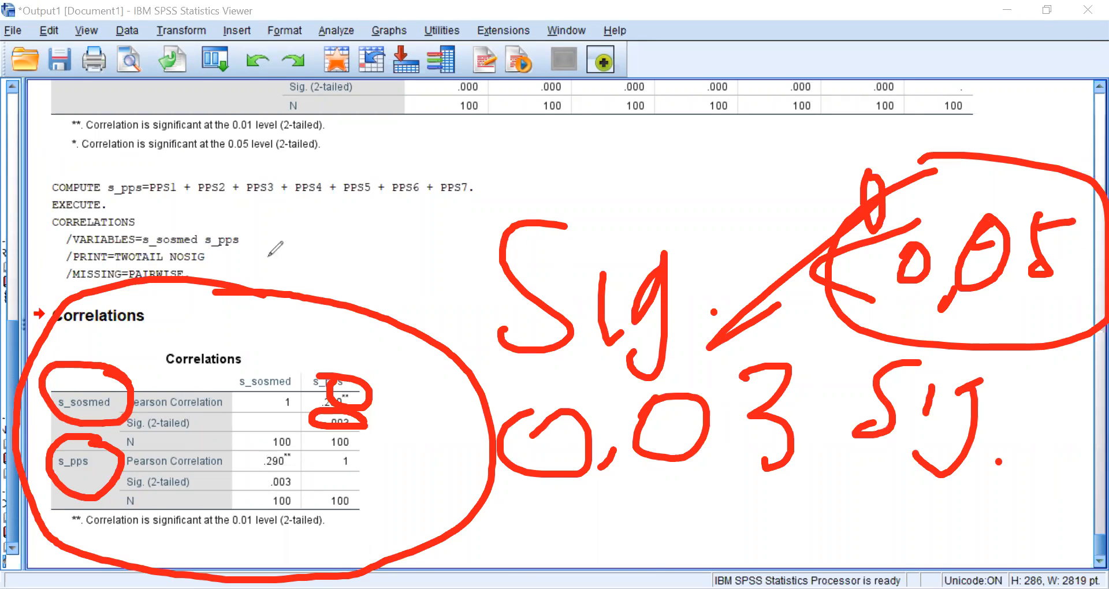
Handwrite "+0,290" as the correlation coefficient above the Correlations table and mark the matching table values
{"action": "mouse_move", "coordinate": [229, 254]}
{"action": "left_mouse_down"}
{"action": "mouse_move", "coordinate": [279, 250]}
{"action": "mouse_move", "coordinate": [272, 289]}
{"action": "left_mouse_up"}
{"action": "mouse_move", "coordinate": [294, 240]}
{"action": "left_mouse_down"}
{"action": "mouse_move", "coordinate": [316, 267]}
{"action": "mouse_move", "coordinate": [329, 261]}
{"action": "left_mouse_up"}
{"action": "mouse_move", "coordinate": [324, 217]}
{"action": "left_mouse_down"}
{"action": "mouse_move", "coordinate": [363, 266]}
{"action": "mouse_move", "coordinate": [311, 232]}
{"action": "left_mouse_up"}
{"action": "left_click_drag", "start_coordinate": [387, 277], "coordinate": [387, 294]}
{"action": "mouse_move", "coordinate": [384, 159]}
{"action": "left_mouse_down"}
{"action": "mouse_move", "coordinate": [405, 151]}
{"action": "mouse_move", "coordinate": [457, 198]}
{"action": "left_mouse_up"}
{"action": "left_click_drag", "start_coordinate": [458, 137], "coordinate": [459, 206]}
{"action": "mouse_move", "coordinate": [492, 142]}
{"action": "left_mouse_down"}
{"action": "mouse_move", "coordinate": [492, 176]}
{"action": "mouse_move", "coordinate": [492, 137]}
{"action": "left_mouse_up"}
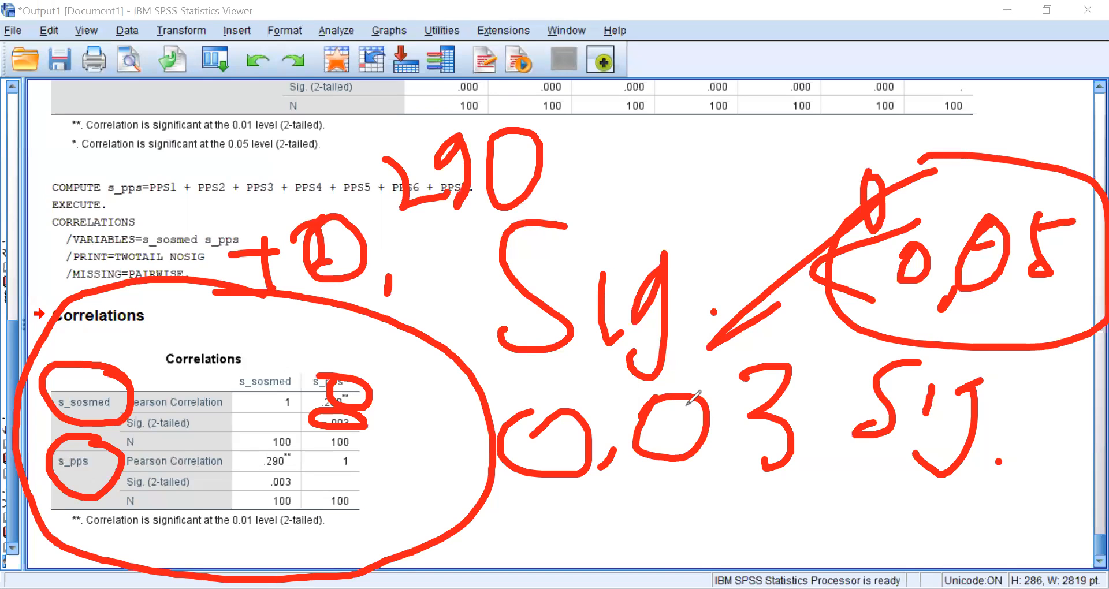
{"action": "mouse_move", "coordinate": [230, 460]}
{"action": "left_mouse_down"}
{"action": "mouse_move", "coordinate": [254, 459]}
{"action": "mouse_move", "coordinate": [242, 512]}
{"action": "left_mouse_up"}
{"action": "mouse_move", "coordinate": [249, 439]}
{"action": "left_mouse_down"}
{"action": "mouse_move", "coordinate": [300, 431]}
{"action": "mouse_move", "coordinate": [246, 517]}
{"action": "mouse_move", "coordinate": [315, 416]}
{"action": "left_mouse_up"}
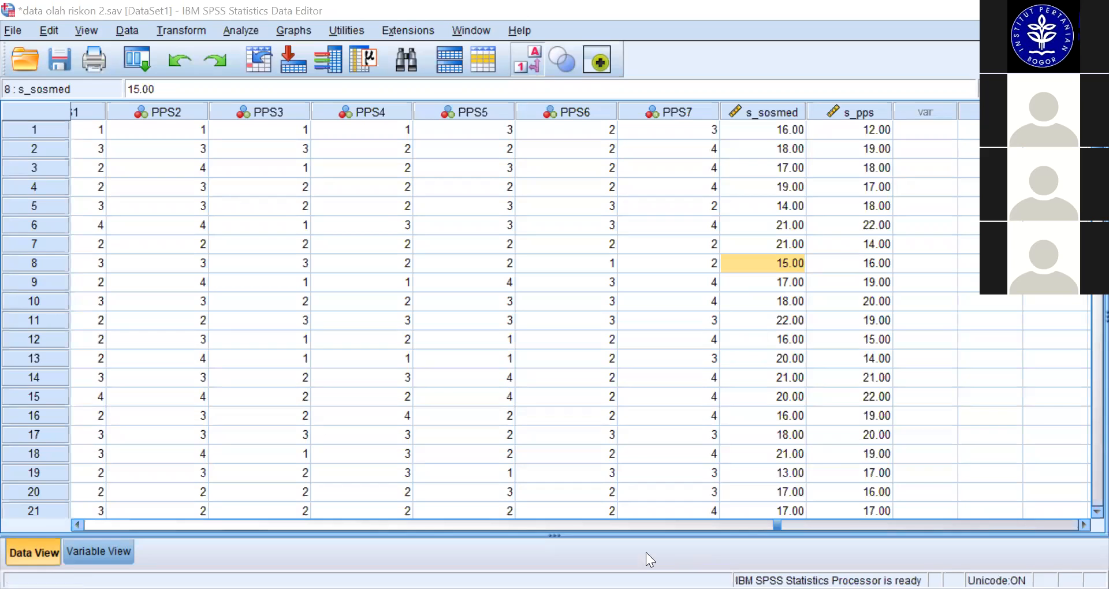
Examine the s_sosmed and s_pps scores of the second respondent in the data
{"action": "left_click", "coordinate": [783, 149]}
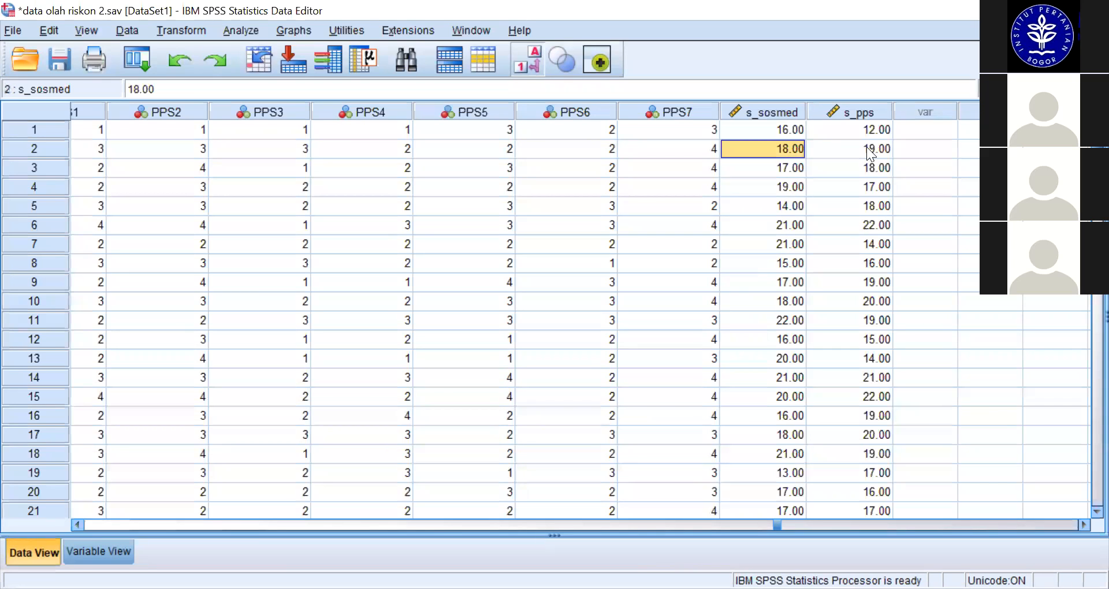
{"action": "left_click", "coordinate": [874, 152]}
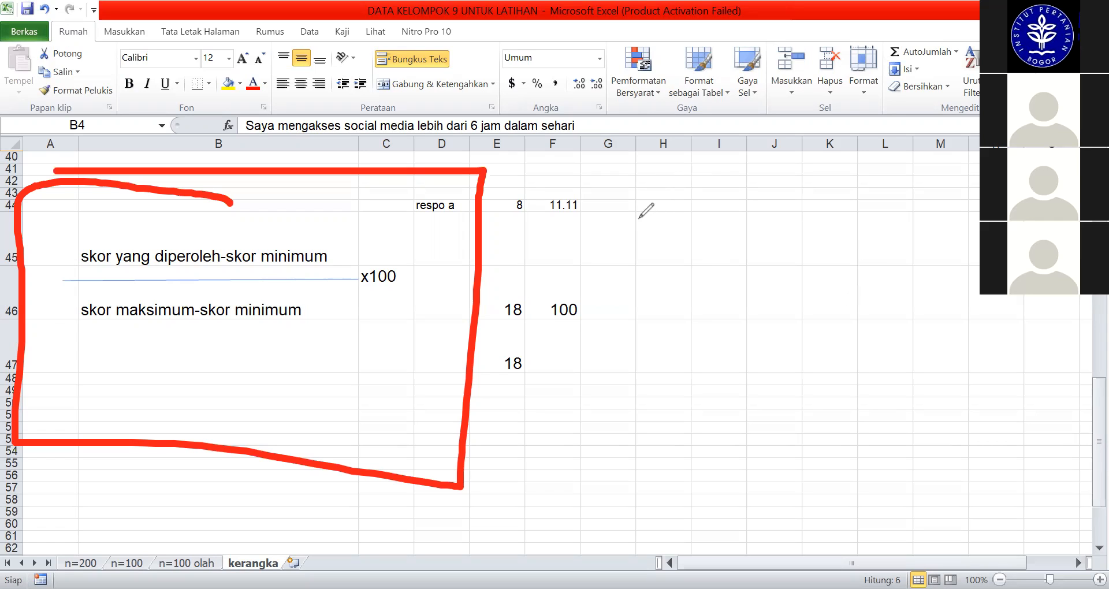
In Excel's kerangka sheet, handwrite the abbreviation "Sosmed" beside the index formula
{"action": "left_click_drag", "start_coordinate": [636, 207], "coordinate": [637, 332]}
{"action": "mouse_move", "coordinate": [671, 267]}
{"action": "left_mouse_down"}
{"action": "mouse_move", "coordinate": [668, 258]}
{"action": "mouse_move", "coordinate": [702, 257]}
{"action": "left_mouse_up"}
{"action": "left_click_drag", "start_coordinate": [751, 255], "coordinate": [763, 250]}
{"action": "left_click_drag", "start_coordinate": [776, 153], "coordinate": [812, 281]}
{"action": "left_click", "coordinate": [832, 238]}
{"action": "left_click_drag", "start_coordinate": [835, 241], "coordinate": [910, 262]}
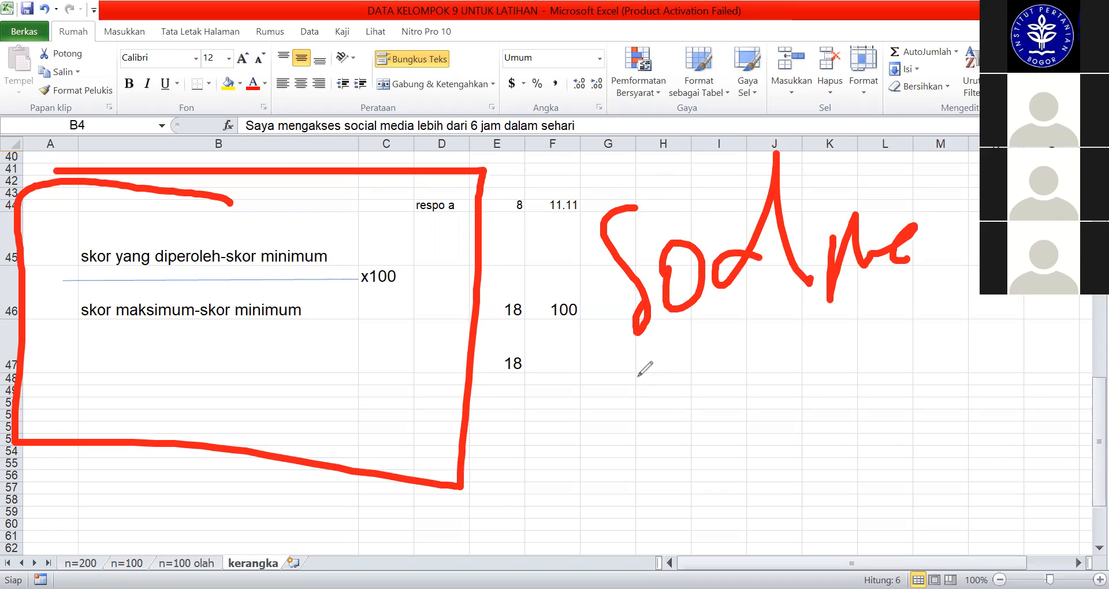
Handwrite the answer scale "1 — 4" under the Sosmed heading and circle both ends of the scale
{"action": "left_click_drag", "start_coordinate": [638, 352], "coordinate": [630, 427]}
{"action": "left_click_drag", "start_coordinate": [705, 387], "coordinate": [814, 388]}
{"action": "left_click_drag", "start_coordinate": [827, 335], "coordinate": [892, 426]}
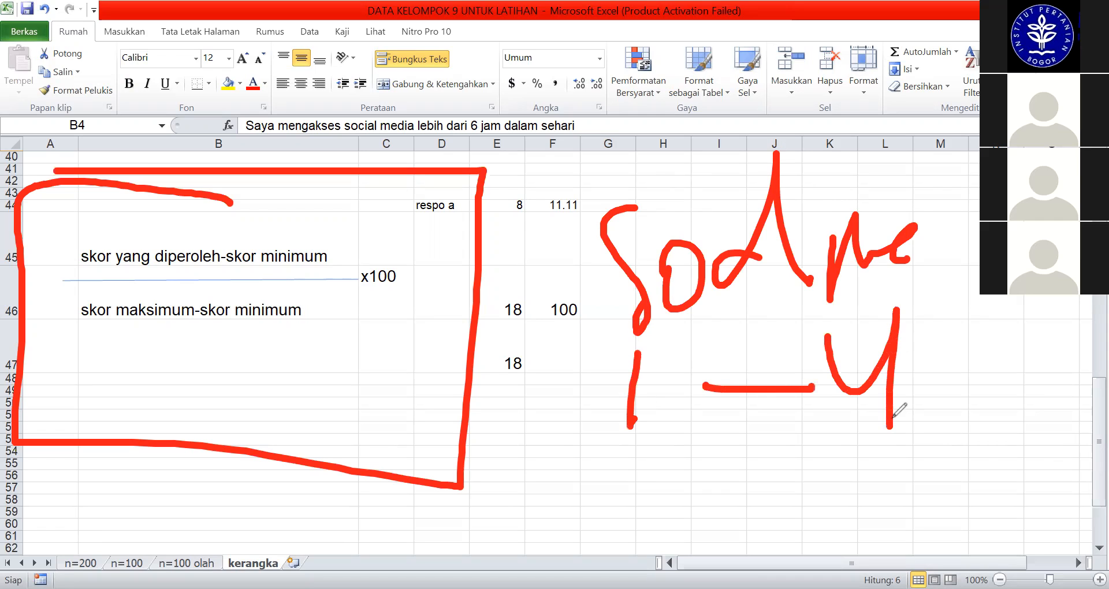
{"action": "mouse_move", "coordinate": [664, 320]}
{"action": "left_mouse_down"}
{"action": "mouse_move", "coordinate": [619, 314]}
{"action": "mouse_move", "coordinate": [694, 416]}
{"action": "mouse_move", "coordinate": [665, 283]}
{"action": "mouse_move", "coordinate": [635, 289]}
{"action": "left_mouse_up"}
{"action": "left_click_drag", "start_coordinate": [912, 227], "coordinate": [901, 237]}
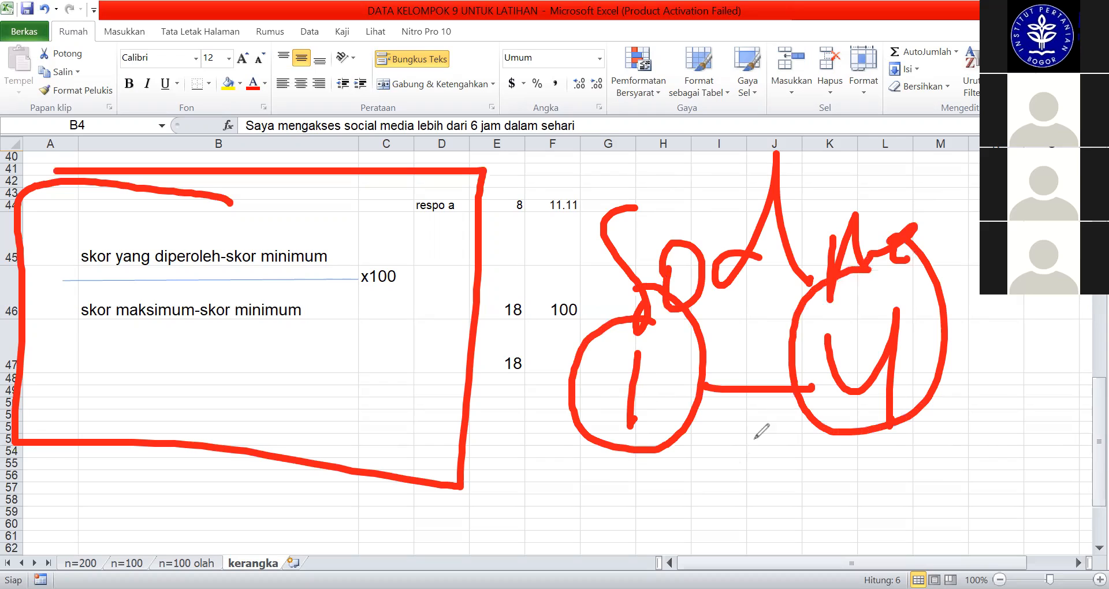
Handwrite 6 under the scale as the item count and start the score range below the formula with "6 —"
{"action": "left_click_drag", "start_coordinate": [742, 433], "coordinate": [712, 506]}
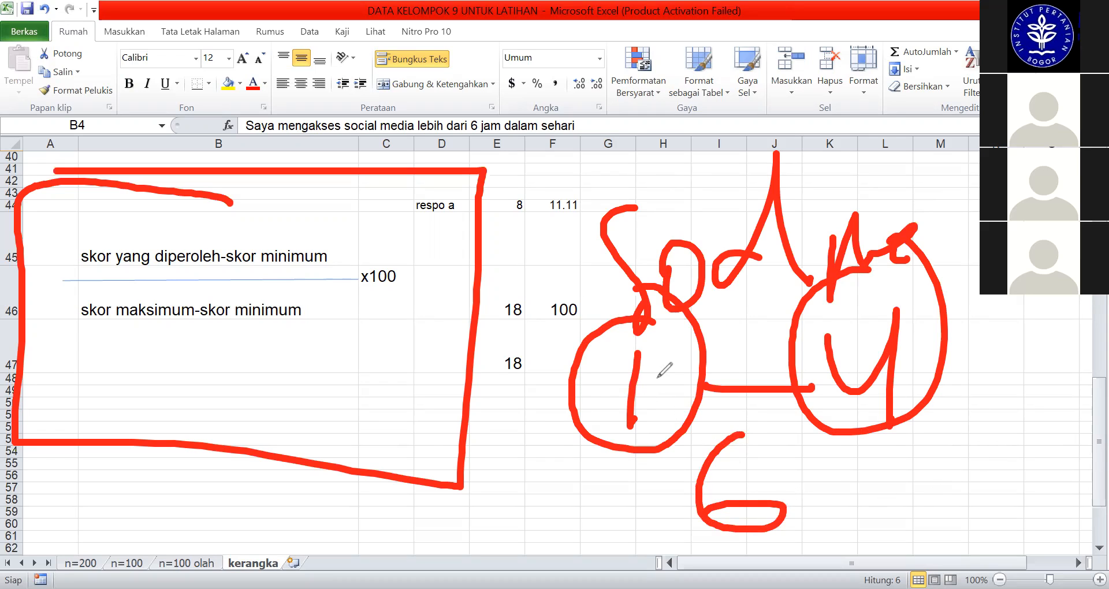
{"action": "left_click", "coordinate": [615, 359]}
{"action": "left_click", "coordinate": [757, 471]}
{"action": "mouse_move", "coordinate": [225, 474]}
{"action": "left_mouse_down"}
{"action": "mouse_move", "coordinate": [240, 528]}
{"action": "mouse_move", "coordinate": [212, 529]}
{"action": "mouse_move", "coordinate": [319, 519]}
{"action": "left_mouse_up"}
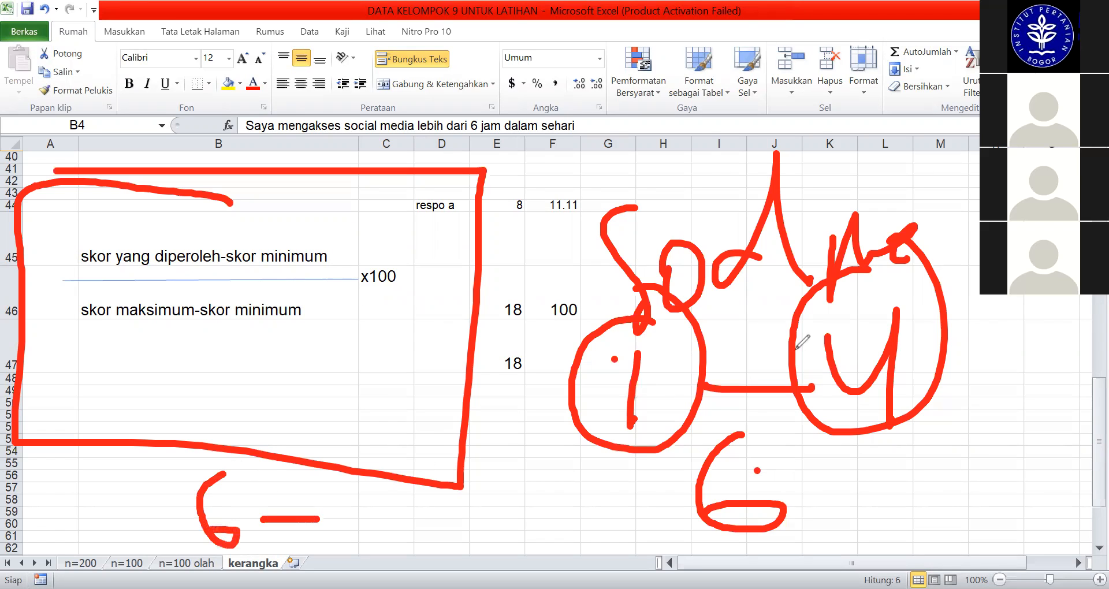
Circle the 4 and the 6, link them with a multiplication sign, and complete the score range with 24
{"action": "left_click_drag", "start_coordinate": [858, 292], "coordinate": [872, 293]}
{"action": "mouse_move", "coordinate": [815, 399]}
{"action": "left_mouse_down"}
{"action": "mouse_move", "coordinate": [958, 309]}
{"action": "mouse_move", "coordinate": [832, 297]}
{"action": "left_mouse_up"}
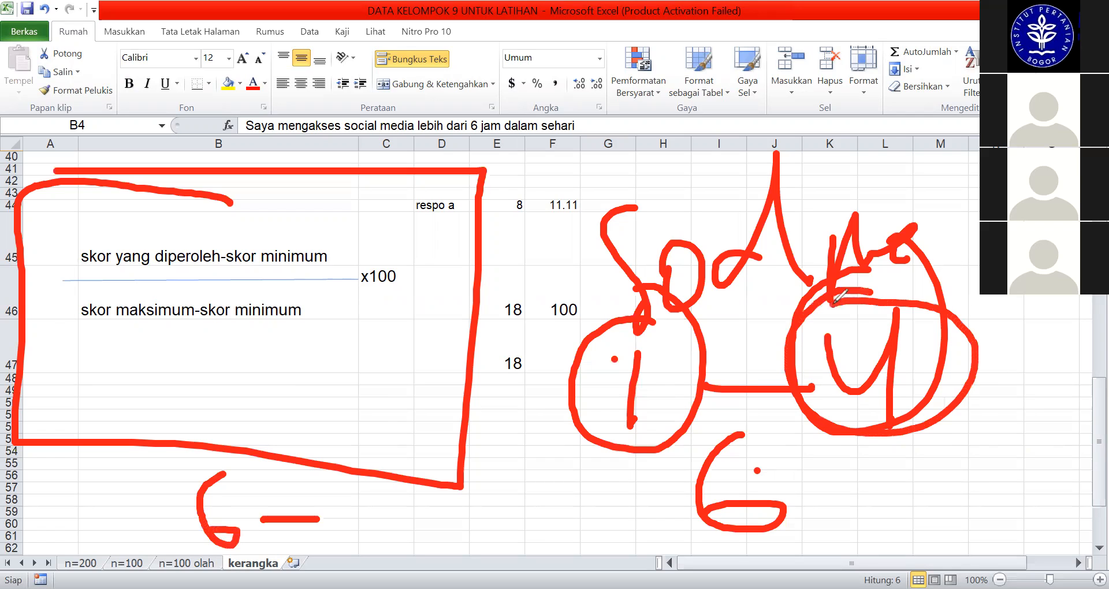
{"action": "mouse_move", "coordinate": [774, 445]}
{"action": "left_mouse_down"}
{"action": "mouse_move", "coordinate": [688, 471]}
{"action": "mouse_move", "coordinate": [788, 442]}
{"action": "left_mouse_up"}
{"action": "mouse_move", "coordinate": [843, 476]}
{"action": "left_mouse_down"}
{"action": "mouse_move", "coordinate": [972, 439]}
{"action": "mouse_move", "coordinate": [945, 398]}
{"action": "left_mouse_up"}
{"action": "left_click_drag", "start_coordinate": [980, 450], "coordinate": [1044, 471]}
{"action": "left_click_drag", "start_coordinate": [1044, 416], "coordinate": [955, 518]}
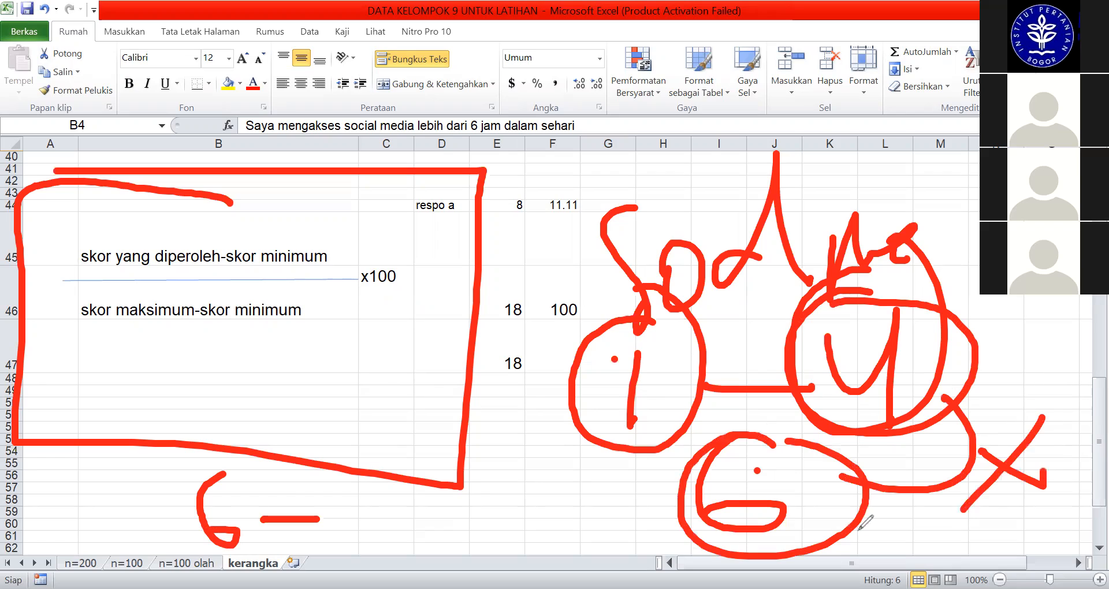
{"action": "mouse_move", "coordinate": [344, 487]}
{"action": "left_mouse_down"}
{"action": "mouse_move", "coordinate": [396, 532]}
{"action": "mouse_move", "coordinate": [433, 514]}
{"action": "mouse_move", "coordinate": [428, 531]}
{"action": "left_mouse_up"}
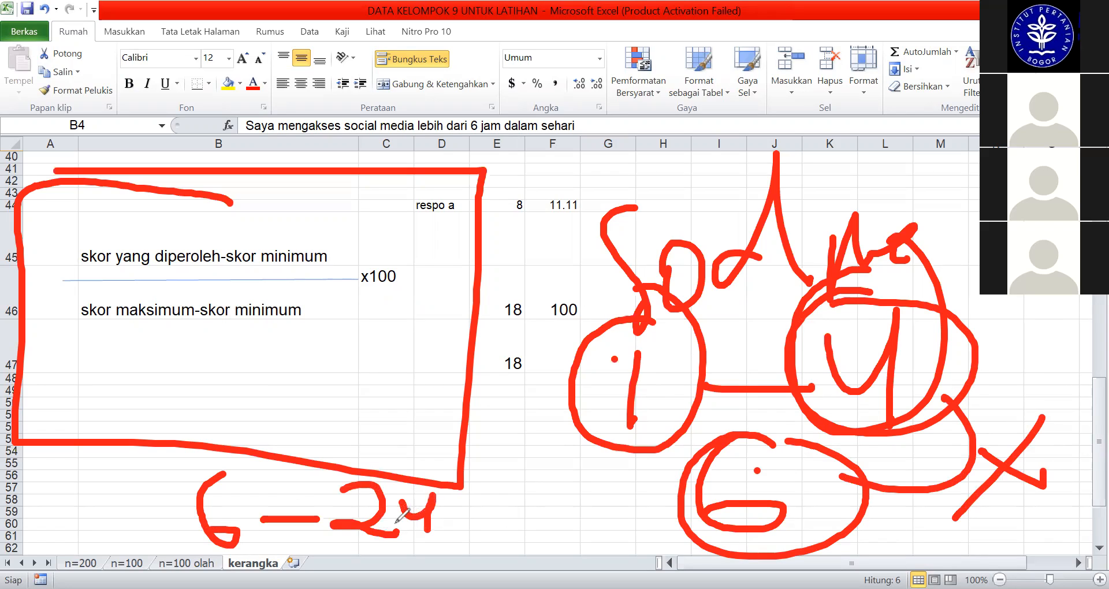
Circle "skor minimum" in the formula and label it 6, and link "skor maksimum" to a handwritten 24
{"action": "mouse_move", "coordinate": [240, 230]}
{"action": "left_mouse_down"}
{"action": "mouse_move", "coordinate": [347, 248]}
{"action": "mouse_move", "coordinate": [247, 220]}
{"action": "left_mouse_up"}
{"action": "mouse_move", "coordinate": [339, 205]}
{"action": "left_mouse_down"}
{"action": "mouse_move", "coordinate": [374, 215]}
{"action": "mouse_move", "coordinate": [355, 196]}
{"action": "mouse_move", "coordinate": [338, 217]}
{"action": "left_mouse_up"}
{"action": "left_click_drag", "start_coordinate": [382, 473], "coordinate": [263, 347]}
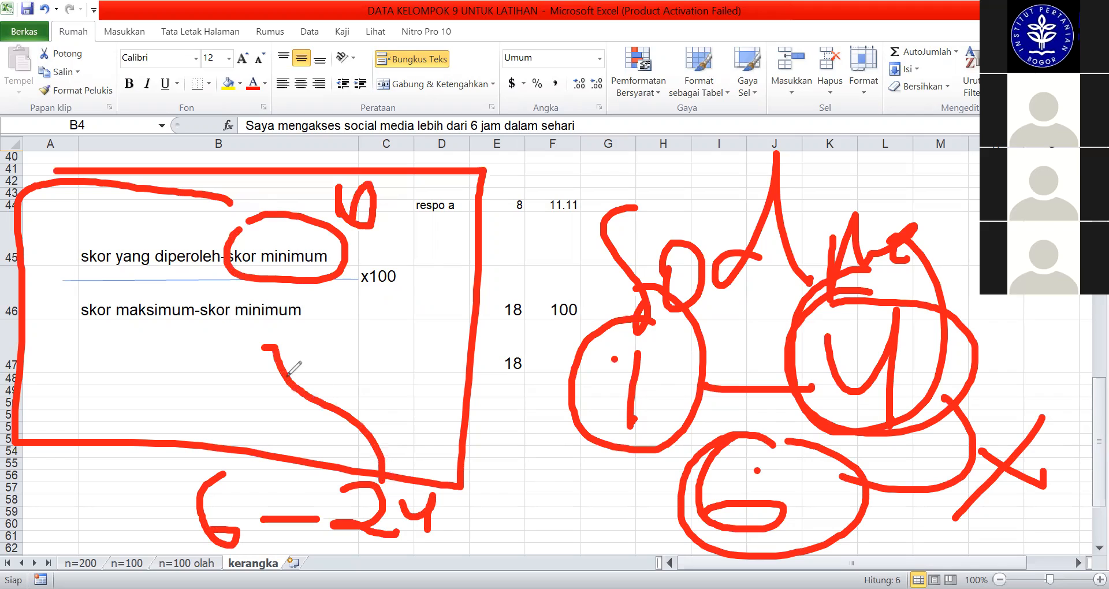
{"action": "mouse_move", "coordinate": [129, 324]}
{"action": "left_mouse_down"}
{"action": "mouse_move", "coordinate": [127, 381]}
{"action": "mouse_move", "coordinate": [141, 397]}
{"action": "left_mouse_up"}
{"action": "left_click_drag", "start_coordinate": [145, 345], "coordinate": [173, 370]}
{"action": "left_click_drag", "start_coordinate": [183, 324], "coordinate": [171, 408]}
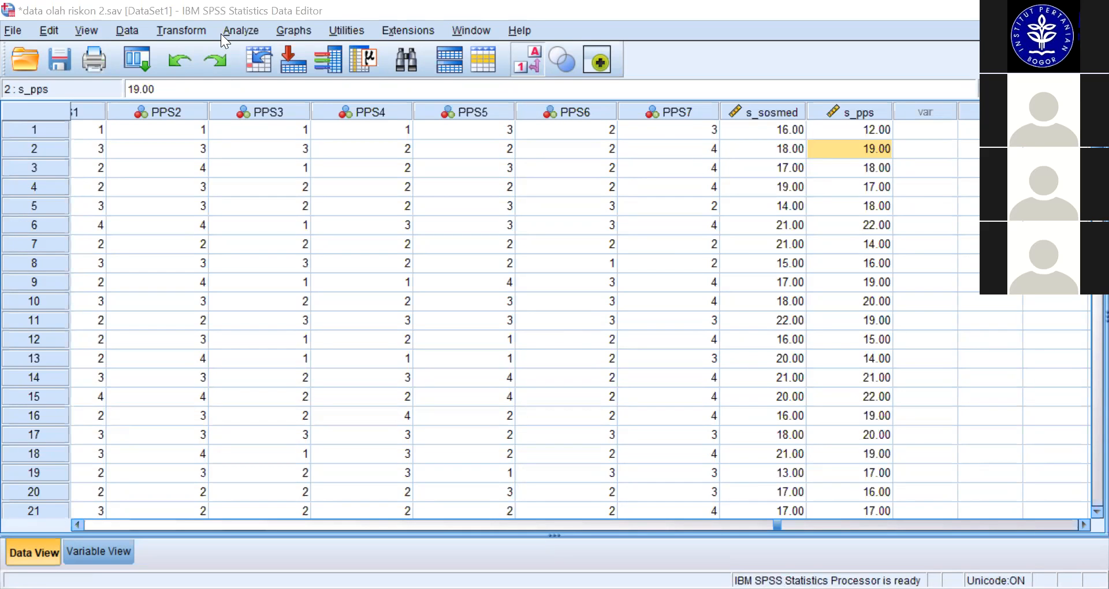
In SPSS, reset the Compute Variable settings and name the target variable index_sosmed
{"action": "left_click", "coordinate": [184, 28]}
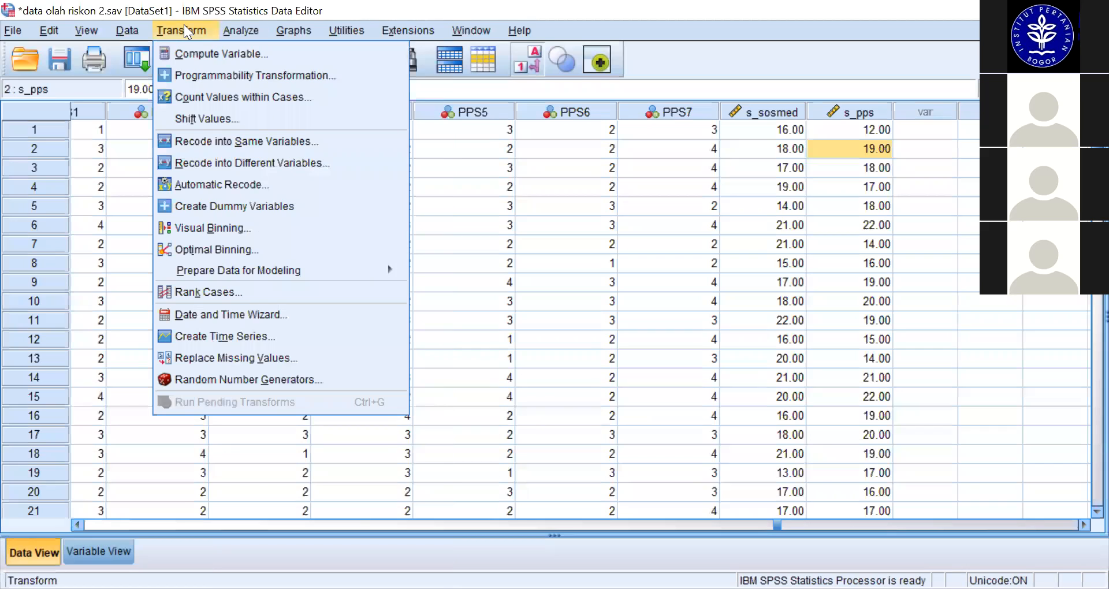
{"action": "left_click", "coordinate": [192, 56]}
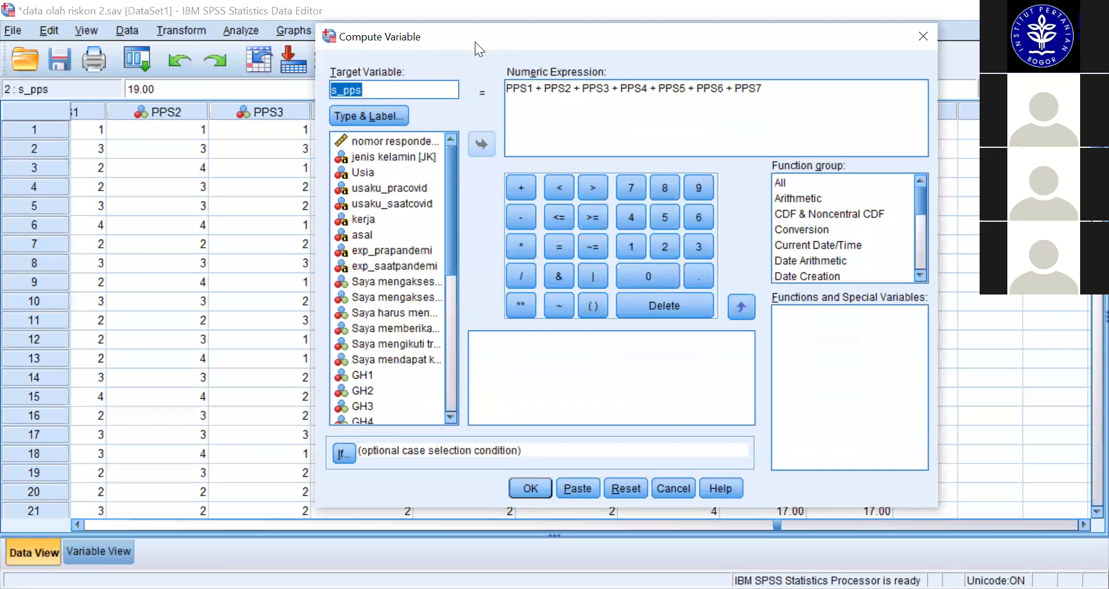
{"action": "left_click", "coordinate": [627, 489]}
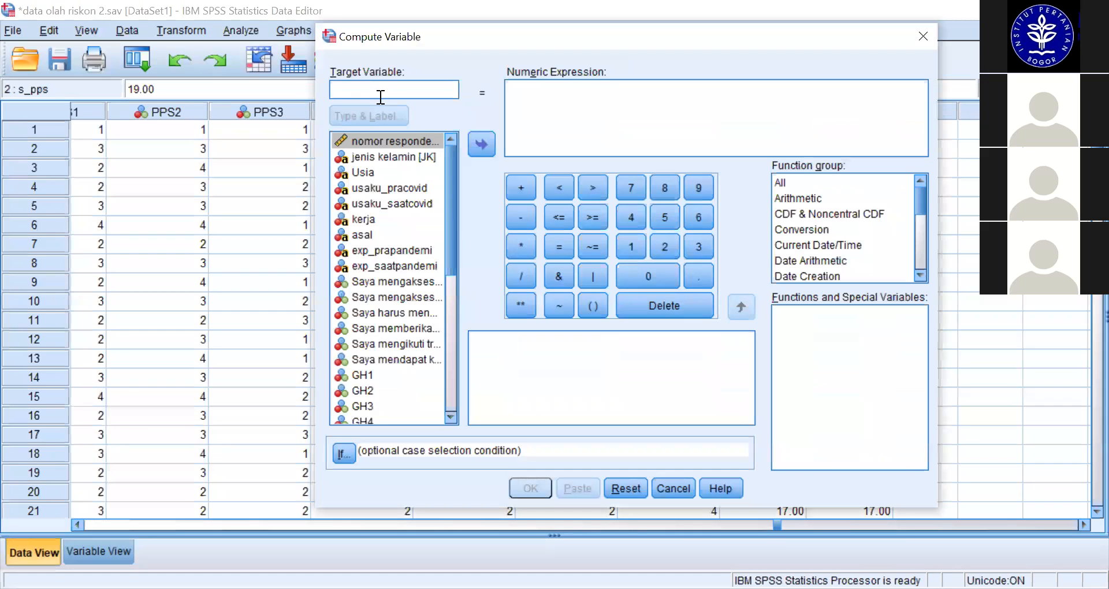
{"action": "type", "text": "s"}
{"action": "key", "text": "BackSpace"}
{"action": "type", "text": "indek"}
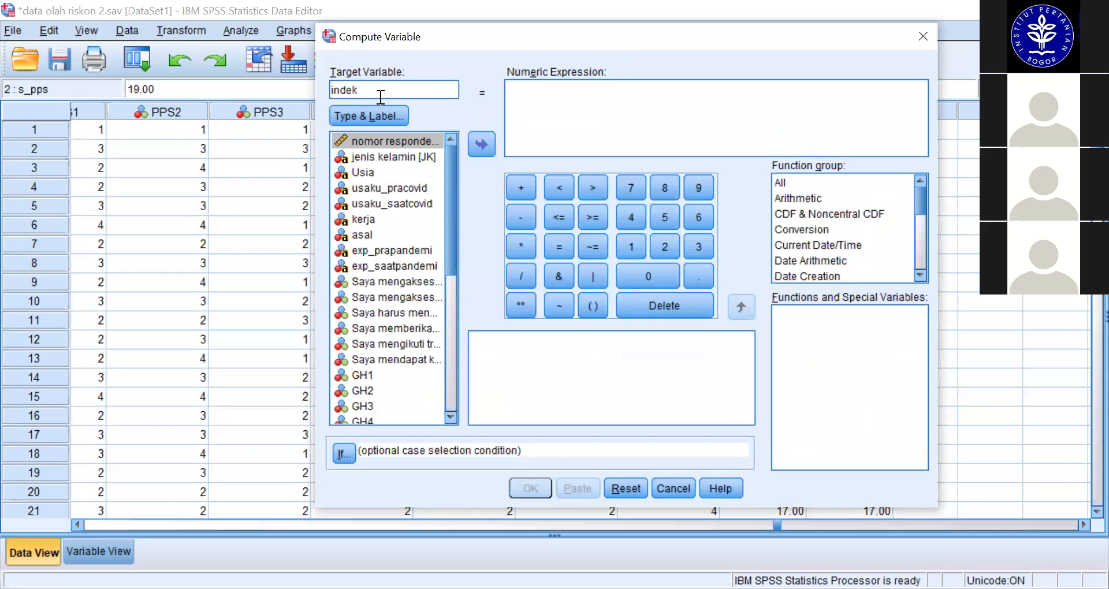
{"action": "key", "text": "BackSpace"}
{"action": "type", "text": "s_p"}
{"action": "key", "text": "BackSpace"}
{"action": "key", "text": "BackSpace"}
{"action": "key", "text": "BackSpace"}
{"action": "key", "text": "BackSpace"}
{"action": "type", "text": "ex_sosmed"}
{"action": "left_click", "coordinate": [536, 89]}
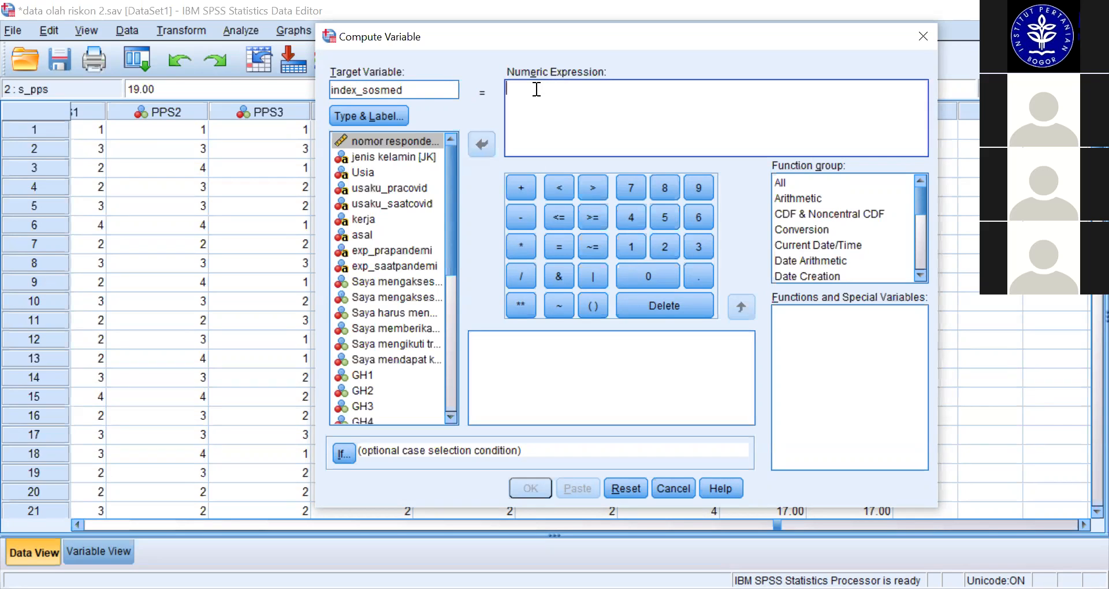
Build the numeric expression (s_sosmed - 6) / (24 - 6) for index_sosmed
{"action": "type", "text": "("}
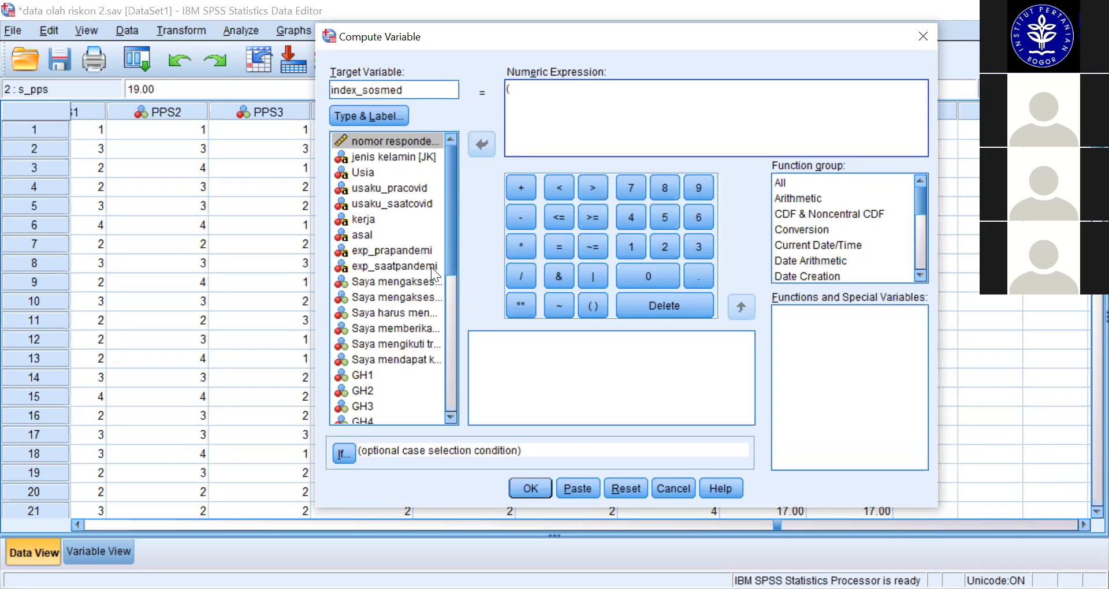
{"action": "left_click_drag", "start_coordinate": [453, 228], "coordinate": [385, 409]}
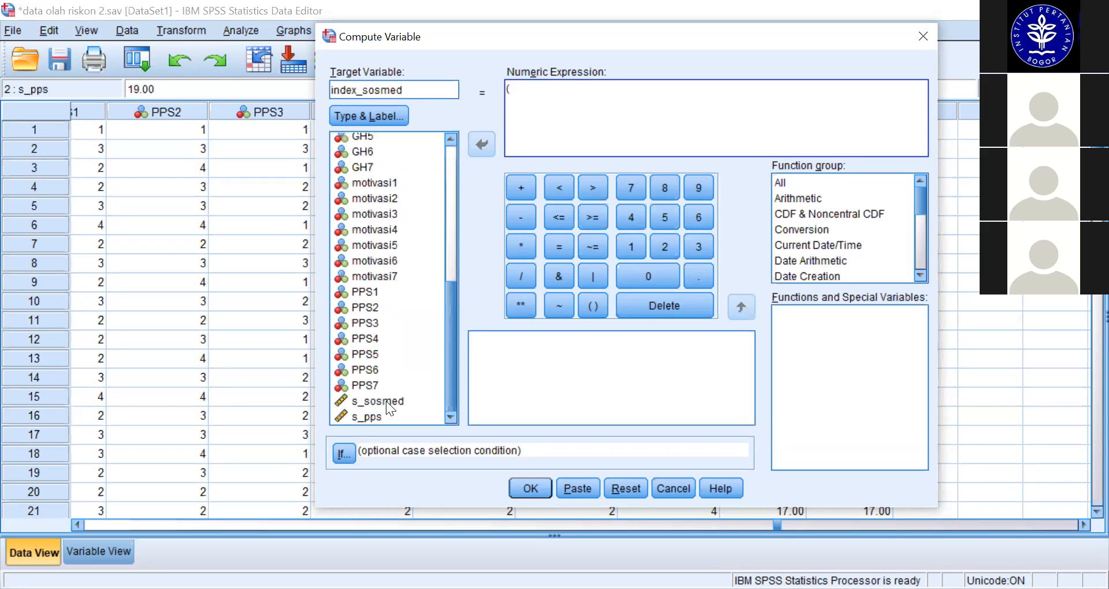
{"action": "left_click", "coordinate": [386, 403]}
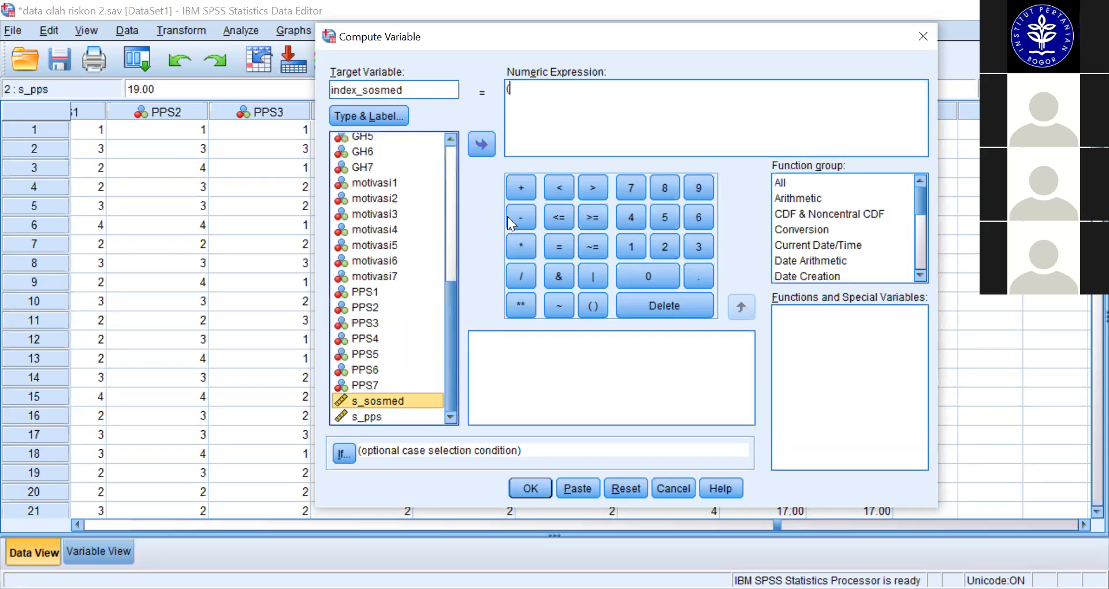
{"action": "left_click", "coordinate": [482, 144]}
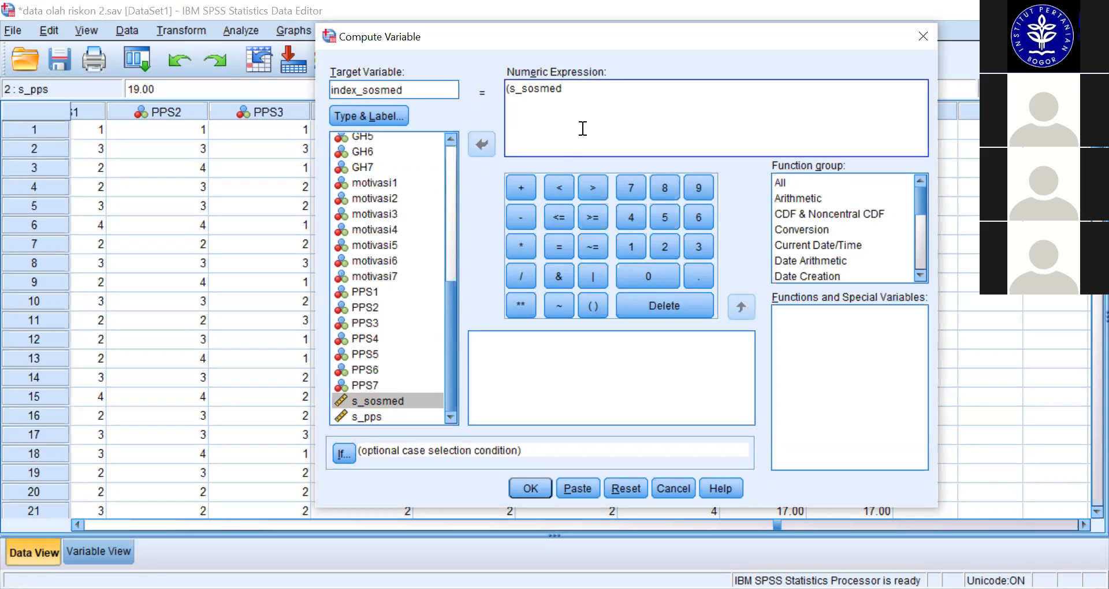
{"action": "left_click", "coordinate": [521, 220]}
{"action": "type", "text": "6)"}
{"action": "left_click", "coordinate": [522, 276]}
{"action": "type", "text": "(24-"}
{"action": "key", "text": "BackSpace"}
{"action": "left_click", "coordinate": [514, 213]}
{"action": "type", "text": "6)"}
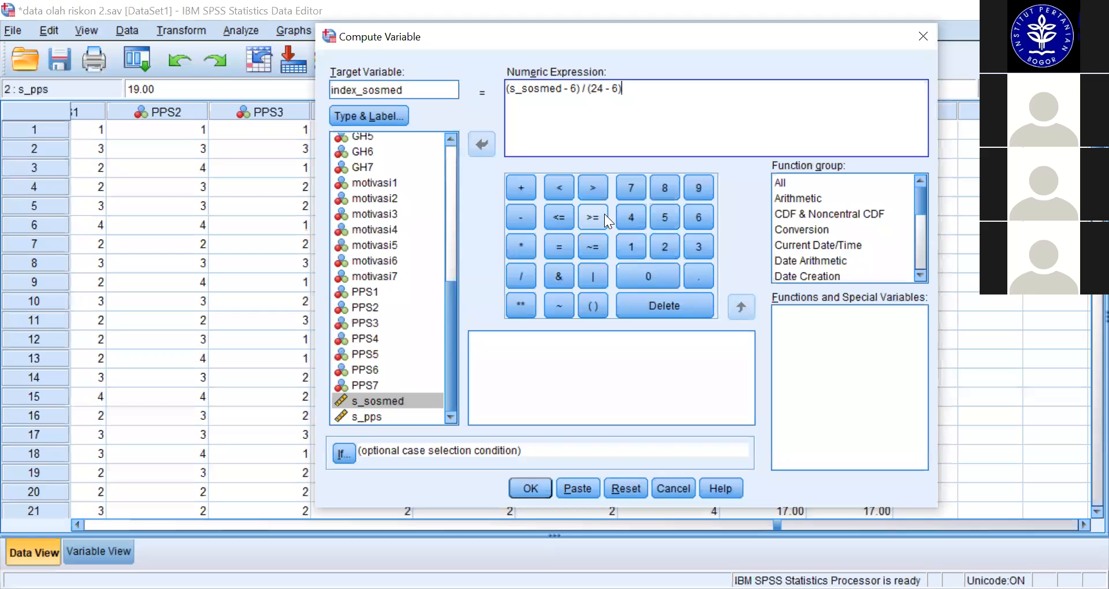
Enclose the whole fraction in parentheses, multiply it by 100, and compute index_sosmed
{"action": "type", "text": "/"}
{"action": "key", "text": "BackSpace"}
{"action": "type", "text": "*100"}
{"action": "key", "text": "Left"}
{"action": "key", "text": "Left"}
{"action": "key", "text": "Left"}
{"action": "key", "text": "Left"}
{"action": "type", "text": ")"}
{"action": "key", "text": "Left"}
{"action": "key", "text": "Left"}
{"action": "key", "text": "Left"}
{"action": "key", "text": "Left"}
{"action": "key", "text": "Left"}
{"action": "key", "text": "Left"}
{"action": "key", "text": "Left"}
{"action": "key", "text": "Left"}
{"action": "key", "text": "Left"}
{"action": "key", "text": "Left"}
{"action": "key", "text": "Left"}
{"action": "key", "text": "Left"}
{"action": "key", "text": "Left"}
{"action": "key", "text": "Left"}
{"action": "key", "text": "Left"}
{"action": "key", "text": "Left"}
{"action": "key", "text": "Left"}
{"action": "key", "text": "Left"}
{"action": "key", "text": "Left"}
{"action": "key", "text": "Left"}
{"action": "key", "text": "Left"}
{"action": "key", "text": "Left"}
{"action": "key", "text": "Left"}
{"action": "key", "text": "Left"}
{"action": "key", "text": "Left"}
{"action": "key", "text": "Left"}
{"action": "type", "text": "("}
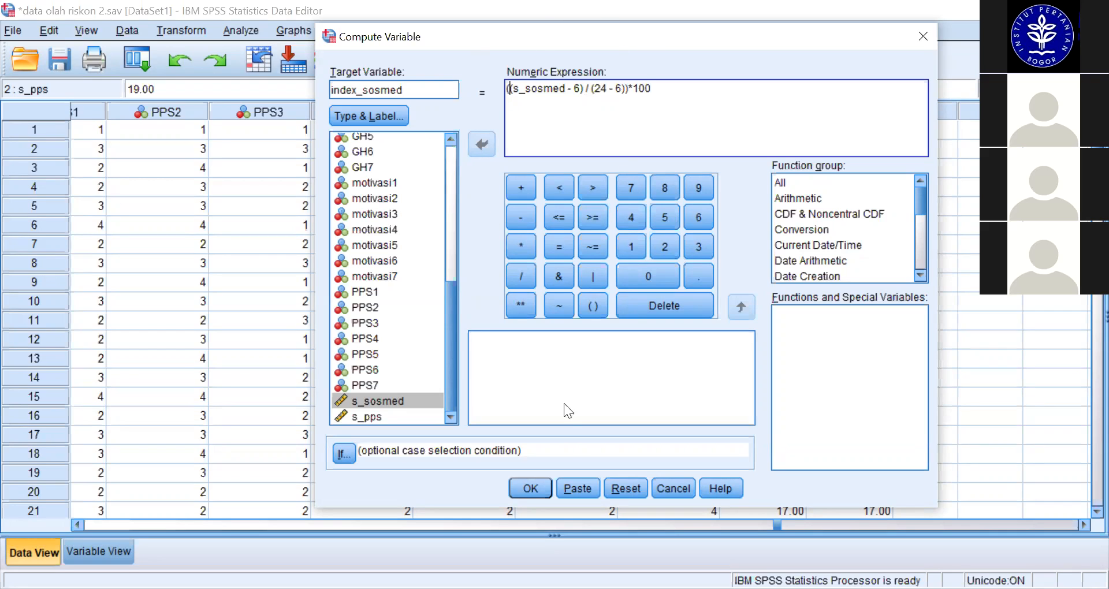
{"action": "left_click", "coordinate": [536, 488]}
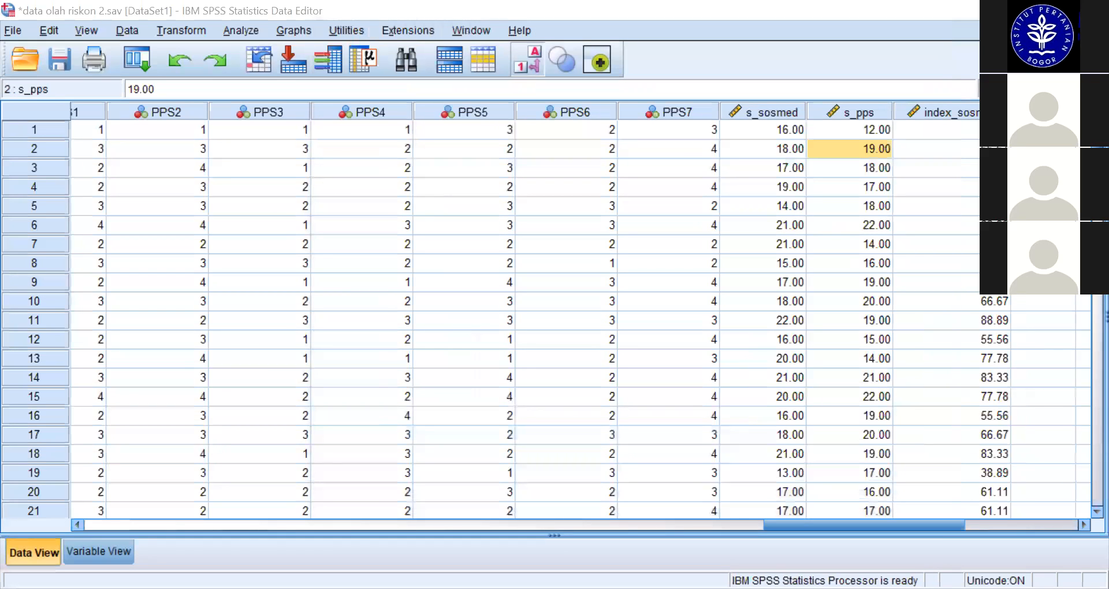
Show the whole index_sosmed column in the data and circle its values
{"action": "left_click", "coordinate": [594, 303]}
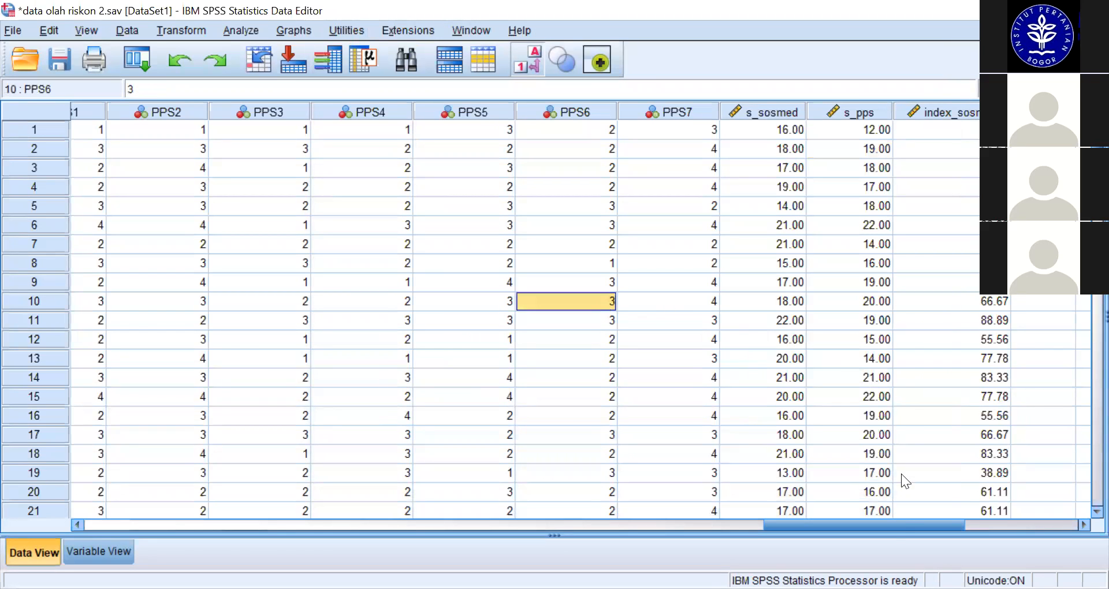
{"action": "left_click_drag", "start_coordinate": [894, 526], "coordinate": [989, 526]}
{"action": "left_click_drag", "start_coordinate": [722, 149], "coordinate": [722, 377]}
{"action": "left_click", "coordinate": [769, 264]}
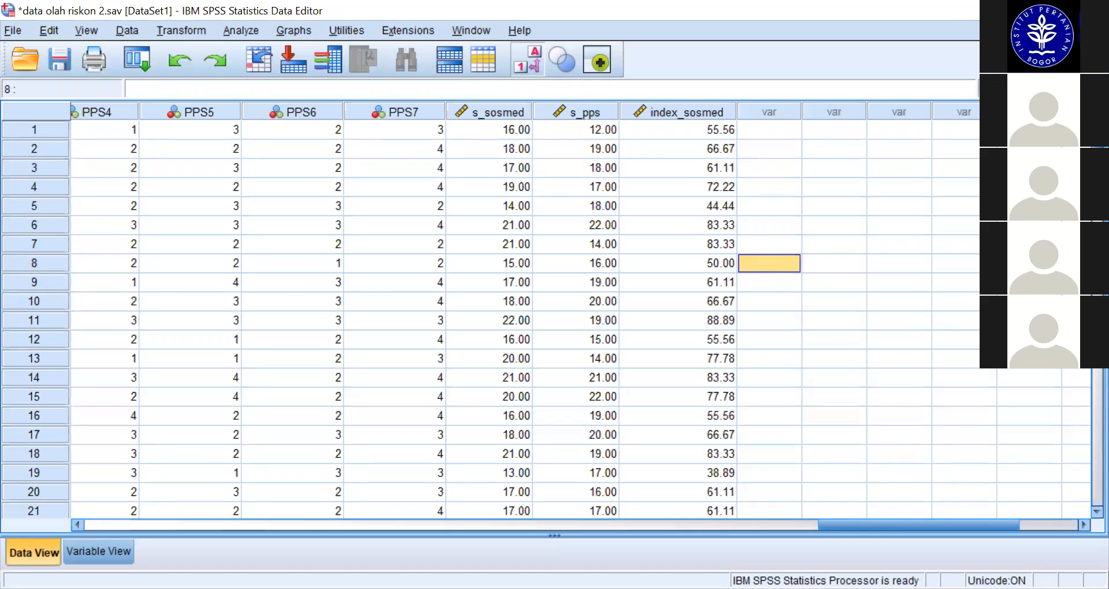
{"action": "mouse_move", "coordinate": [673, 92]}
{"action": "left_mouse_down"}
{"action": "mouse_move", "coordinate": [641, 416]}
{"action": "mouse_move", "coordinate": [675, 507]}
{"action": "left_mouse_up"}
{"action": "mouse_move", "coordinate": [868, 335]}
{"action": "left_mouse_down"}
{"action": "mouse_move", "coordinate": [737, 97]}
{"action": "mouse_move", "coordinate": [673, 91]}
{"action": "left_mouse_up"}
Handwrite the category list "rendah", "sedang" and "tinggi" with dashes beside the circled index column
{"action": "mouse_move", "coordinate": [68, 191]}
{"action": "left_mouse_down"}
{"action": "mouse_move", "coordinate": [65, 159]}
{"action": "mouse_move", "coordinate": [161, 203]}
{"action": "left_mouse_up"}
{"action": "mouse_move", "coordinate": [173, 167]}
{"action": "left_mouse_down"}
{"action": "mouse_move", "coordinate": [171, 204]}
{"action": "mouse_move", "coordinate": [220, 194]}
{"action": "left_mouse_up"}
{"action": "mouse_move", "coordinate": [255, 155]}
{"action": "left_mouse_down"}
{"action": "mouse_move", "coordinate": [268, 130]}
{"action": "mouse_move", "coordinate": [325, 171]}
{"action": "mouse_move", "coordinate": [338, 151]}
{"action": "mouse_move", "coordinate": [419, 183]}
{"action": "left_mouse_up"}
{"action": "left_click_drag", "start_coordinate": [26, 193], "coordinate": [65, 200]}
{"action": "left_click_drag", "start_coordinate": [5, 302], "coordinate": [58, 309]}
{"action": "left_click_drag", "start_coordinate": [92, 268], "coordinate": [68, 314]}
{"action": "left_click_drag", "start_coordinate": [75, 301], "coordinate": [136, 313]}
{"action": "mouse_move", "coordinate": [167, 292]}
{"action": "left_mouse_down"}
{"action": "mouse_move", "coordinate": [153, 303]}
{"action": "mouse_move", "coordinate": [209, 288]}
{"action": "mouse_move", "coordinate": [277, 300]}
{"action": "mouse_move", "coordinate": [284, 349]}
{"action": "left_mouse_up"}
{"action": "left_click_drag", "start_coordinate": [23, 394], "coordinate": [113, 411]}
{"action": "mouse_move", "coordinate": [128, 346]}
{"action": "left_mouse_down"}
{"action": "mouse_move", "coordinate": [126, 404]}
{"action": "mouse_move", "coordinate": [157, 411]}
{"action": "left_mouse_up"}
{"action": "mouse_move", "coordinate": [101, 359]}
{"action": "left_mouse_down"}
{"action": "mouse_move", "coordinate": [162, 358]}
{"action": "mouse_move", "coordinate": [203, 412]}
{"action": "mouse_move", "coordinate": [244, 384]}
{"action": "mouse_move", "coordinate": [226, 459]}
{"action": "left_mouse_up"}
{"action": "mouse_move", "coordinate": [282, 391]}
{"action": "left_mouse_down"}
{"action": "mouse_move", "coordinate": [271, 474]}
{"action": "mouse_move", "coordinate": [263, 448]}
{"action": "left_mouse_up"}
{"action": "left_click_drag", "start_coordinate": [310, 406], "coordinate": [317, 438]}
{"action": "left_click", "coordinate": [307, 363]}
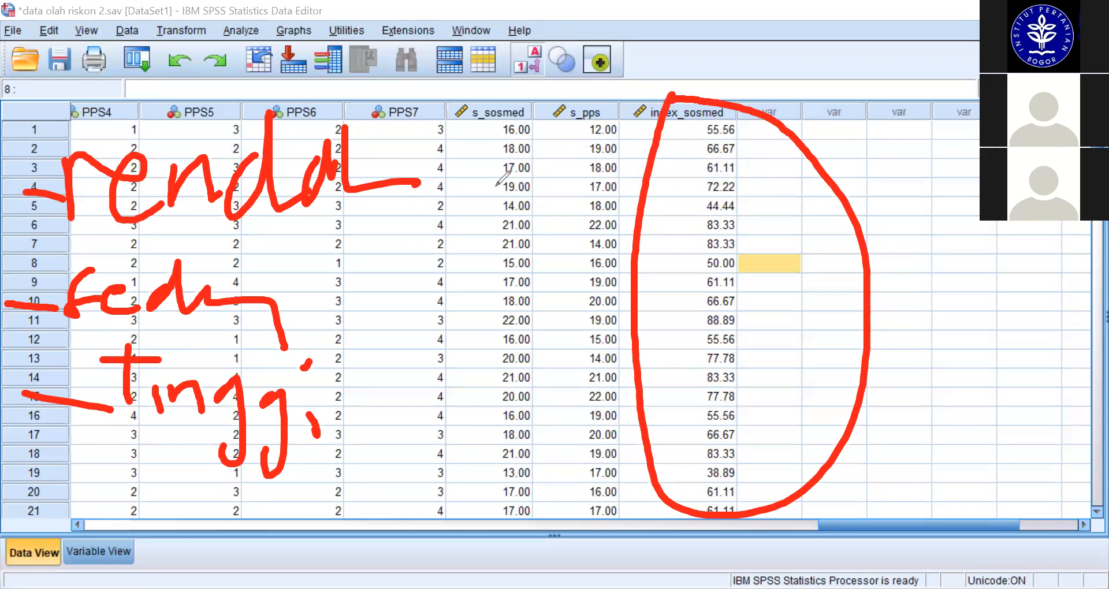
Handwrite the cutoff "< 60" next to the rendah category
{"action": "mouse_move", "coordinate": [569, 149]}
{"action": "left_mouse_down"}
{"action": "mouse_move", "coordinate": [491, 196]}
{"action": "mouse_move", "coordinate": [529, 228]}
{"action": "left_mouse_up"}
{"action": "mouse_move", "coordinate": [613, 149]}
{"action": "left_mouse_down"}
{"action": "mouse_move", "coordinate": [580, 194]}
{"action": "mouse_move", "coordinate": [624, 222]}
{"action": "mouse_move", "coordinate": [595, 208]}
{"action": "left_mouse_up"}
{"action": "left_click_drag", "start_coordinate": [668, 173], "coordinate": [646, 216]}
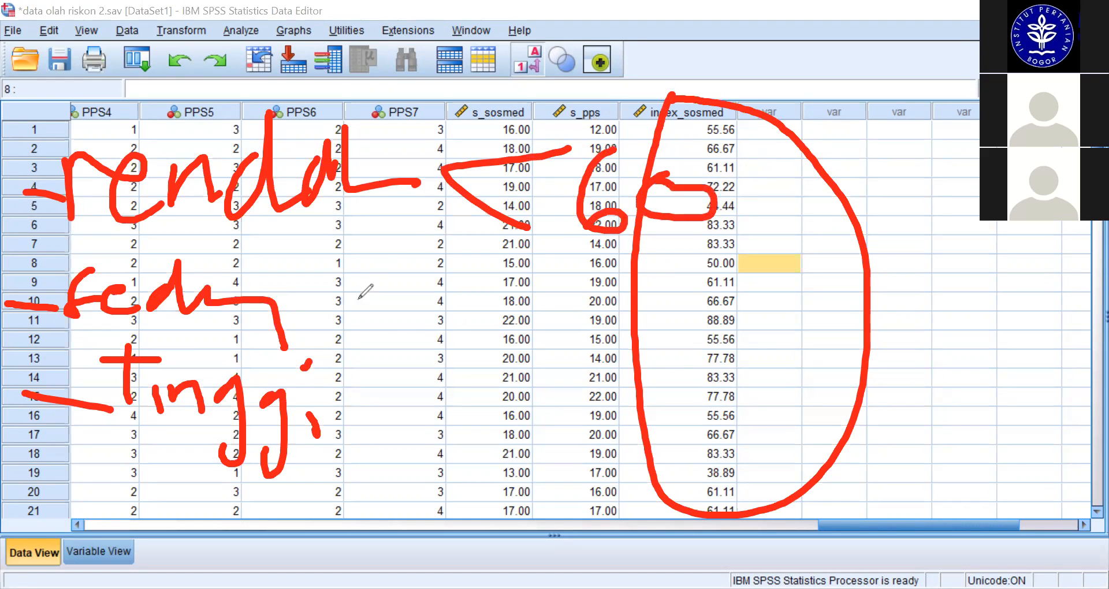
Handwrite the range "60 — 79.9" next to the sedang category
{"action": "mouse_move", "coordinate": [392, 257]}
{"action": "left_mouse_down"}
{"action": "mouse_move", "coordinate": [421, 359]}
{"action": "mouse_move", "coordinate": [384, 338]}
{"action": "left_mouse_up"}
{"action": "mouse_move", "coordinate": [466, 282]}
{"action": "left_mouse_down"}
{"action": "mouse_move", "coordinate": [497, 331]}
{"action": "mouse_move", "coordinate": [445, 290]}
{"action": "left_mouse_up"}
{"action": "left_click_drag", "start_coordinate": [557, 312], "coordinate": [646, 316]}
{"action": "left_click_drag", "start_coordinate": [693, 283], "coordinate": [745, 364]}
{"action": "mouse_move", "coordinate": [708, 327]}
{"action": "left_mouse_down"}
{"action": "mouse_move", "coordinate": [797, 309]}
{"action": "mouse_move", "coordinate": [851, 270]}
{"action": "mouse_move", "coordinate": [810, 334]}
{"action": "left_mouse_up"}
{"action": "left_click", "coordinate": [857, 342]}
{"action": "mouse_move", "coordinate": [939, 283]}
{"action": "left_mouse_down"}
{"action": "mouse_move", "coordinate": [913, 284]}
{"action": "mouse_move", "coordinate": [879, 345]}
{"action": "left_mouse_up"}
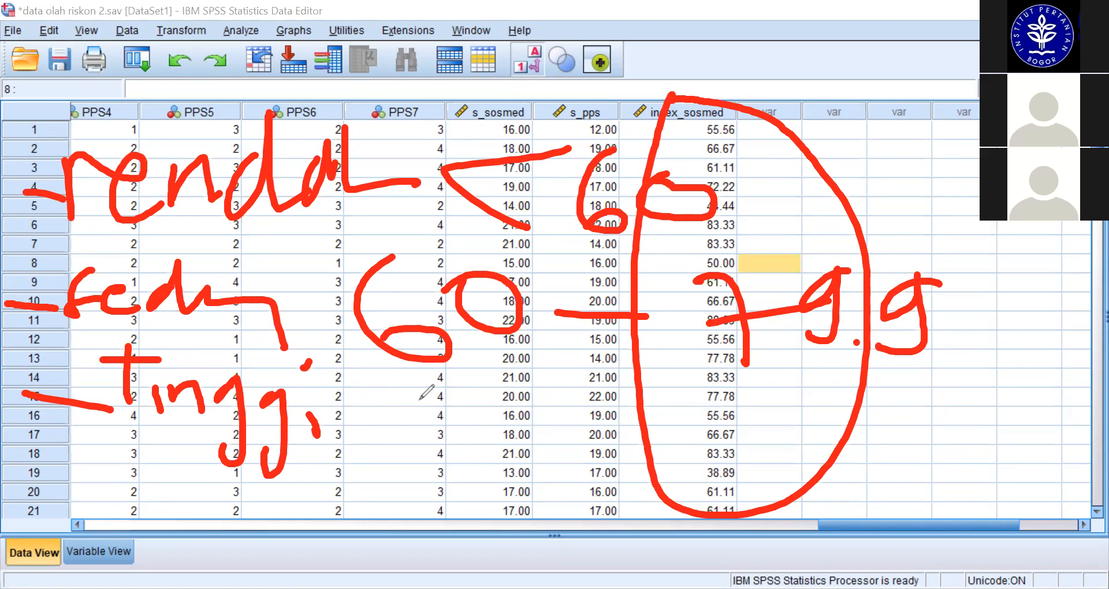
Handwrite the cutoff "≥ 80" next to the tinggi category
{"action": "left_click_drag", "start_coordinate": [407, 393], "coordinate": [402, 481]}
{"action": "left_click_drag", "start_coordinate": [517, 426], "coordinate": [453, 487]}
{"action": "mouse_move", "coordinate": [595, 412]}
{"action": "left_mouse_down"}
{"action": "mouse_move", "coordinate": [572, 404]}
{"action": "mouse_move", "coordinate": [612, 376]}
{"action": "left_mouse_up"}
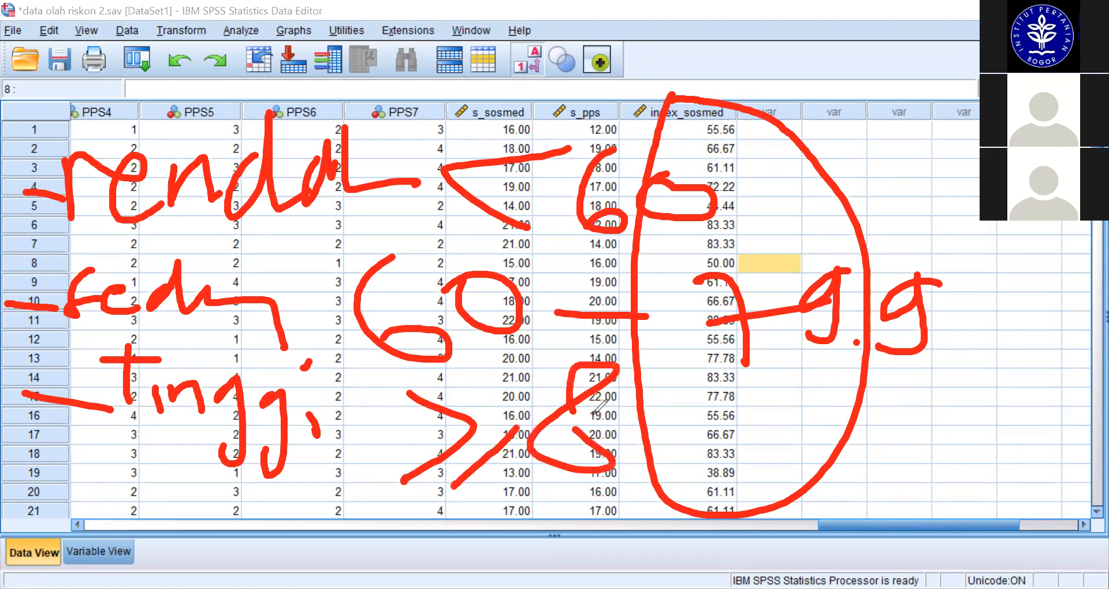
{"action": "left_click_drag", "start_coordinate": [710, 408], "coordinate": [641, 387]}
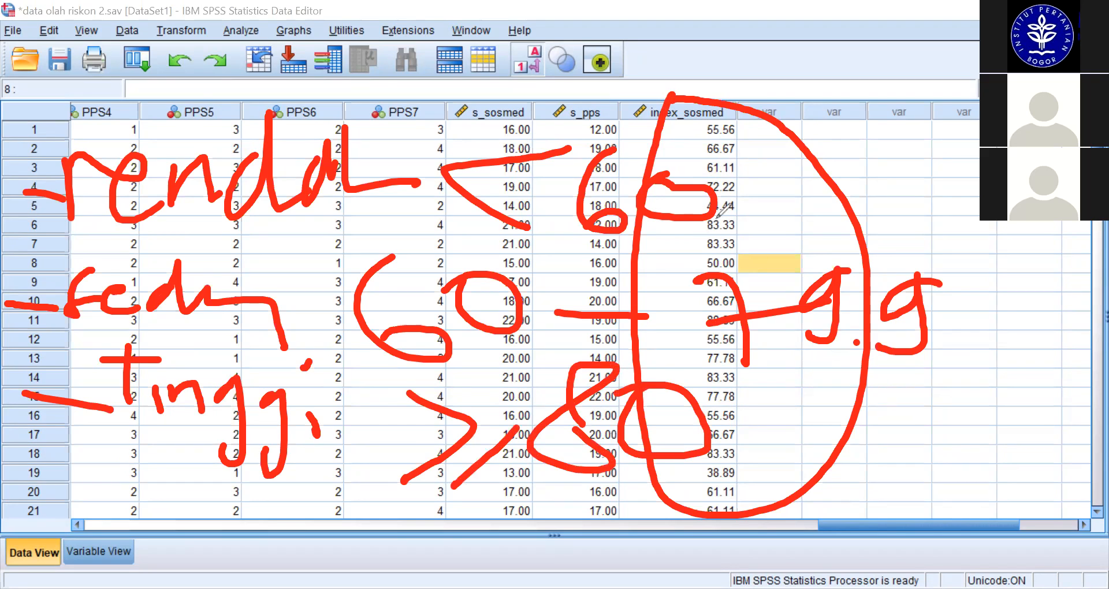
Outline the handwritten category names and clear all annotations from the data sheet
{"action": "mouse_move", "coordinate": [29, 132]}
{"action": "left_mouse_down"}
{"action": "mouse_move", "coordinate": [67, 405]}
{"action": "mouse_move", "coordinate": [555, 203]}
{"action": "mouse_move", "coordinate": [32, 136]}
{"action": "left_mouse_up"}
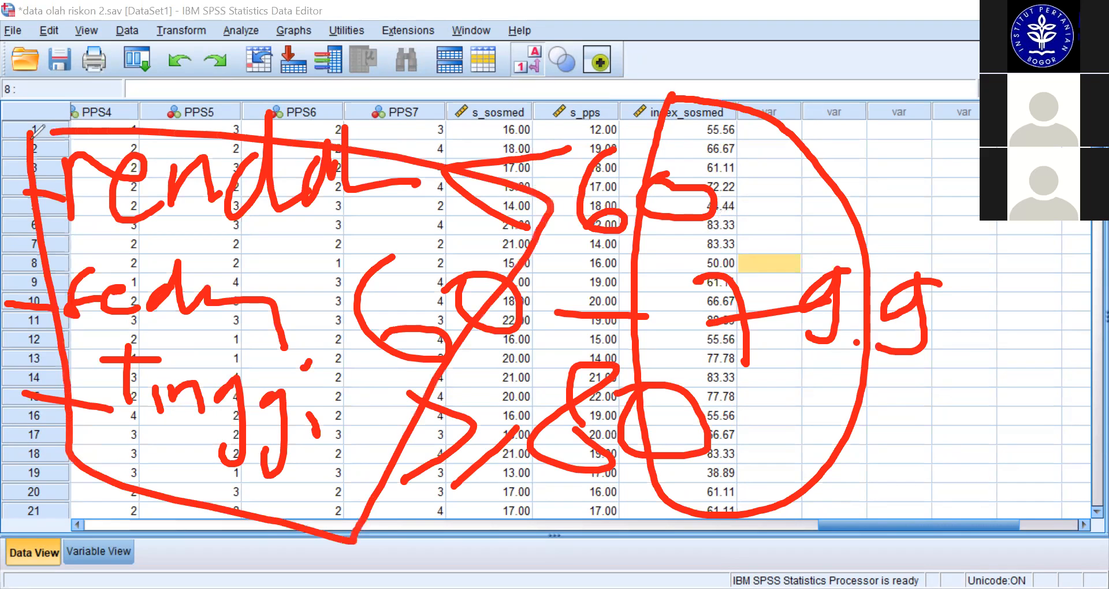
{"action": "left_click", "coordinate": [896, 55]}
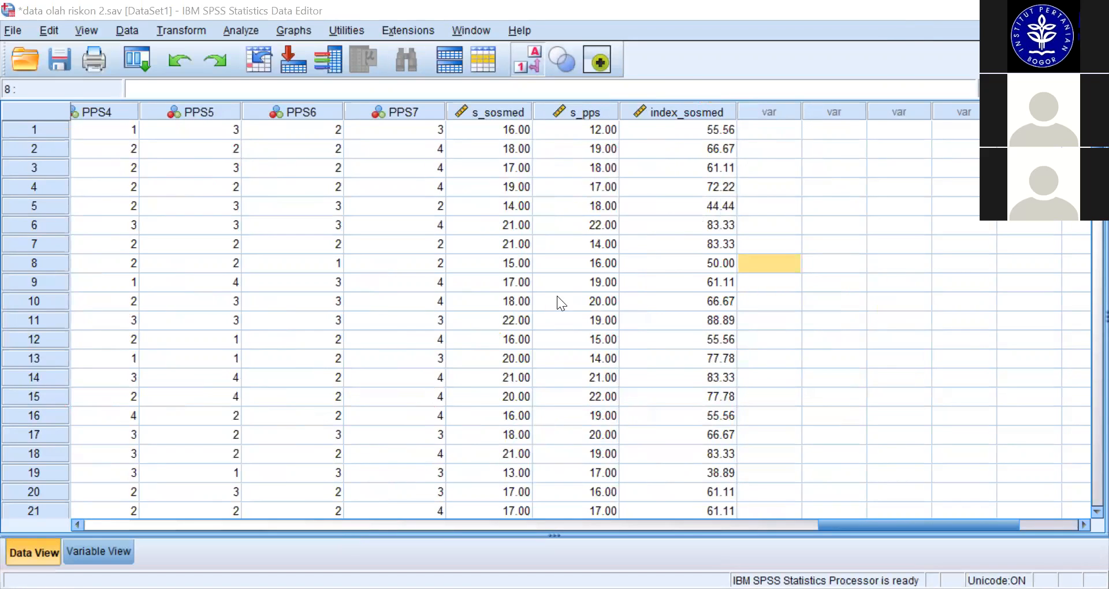
Start Recode into Different Variables with index_sosmed as the input variable
{"action": "left_click", "coordinate": [231, 30]}
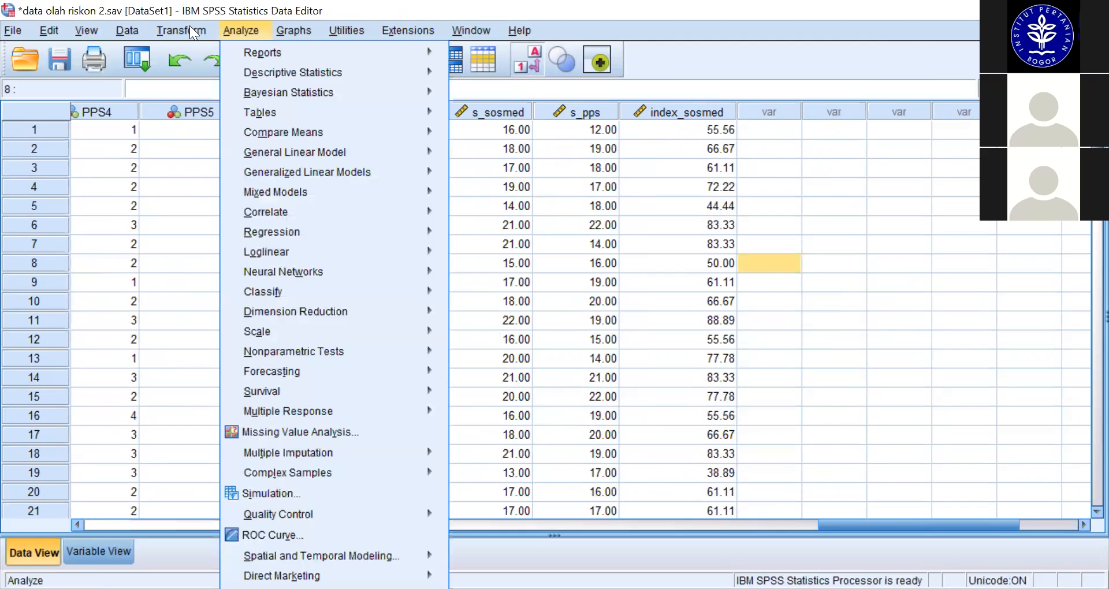
{"action": "mouse_move", "coordinate": [190, 27]}
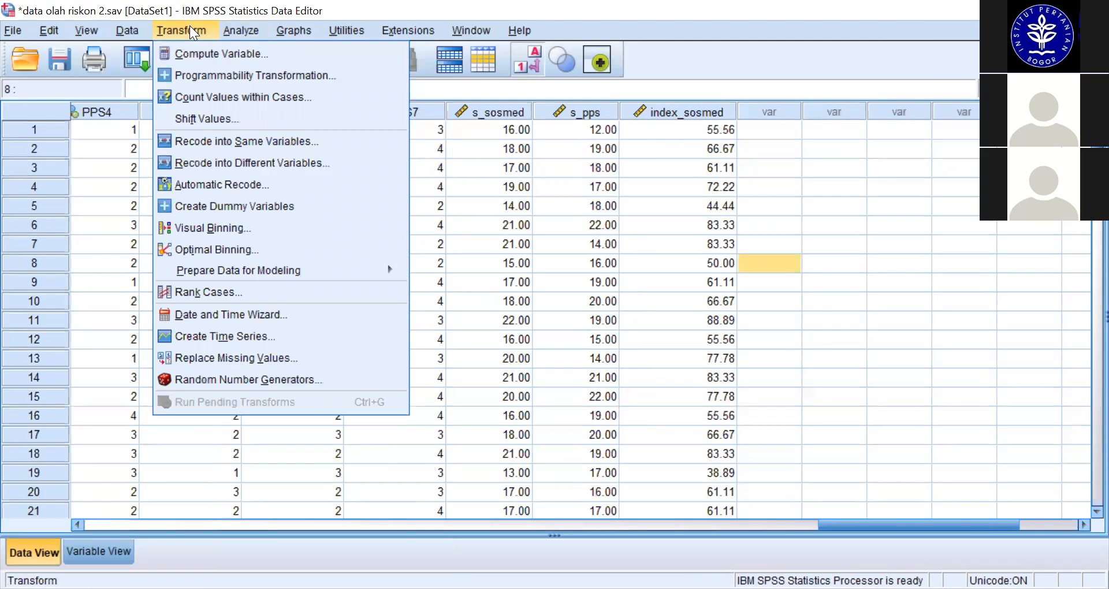
{"action": "left_click", "coordinate": [226, 163]}
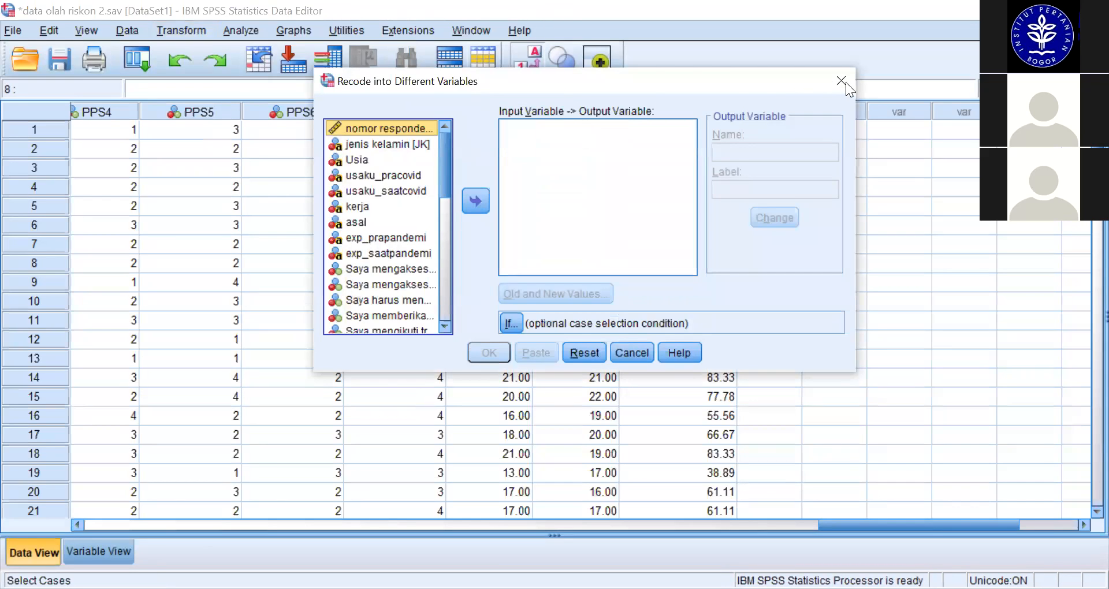
{"action": "left_click_drag", "start_coordinate": [449, 156], "coordinate": [425, 338]}
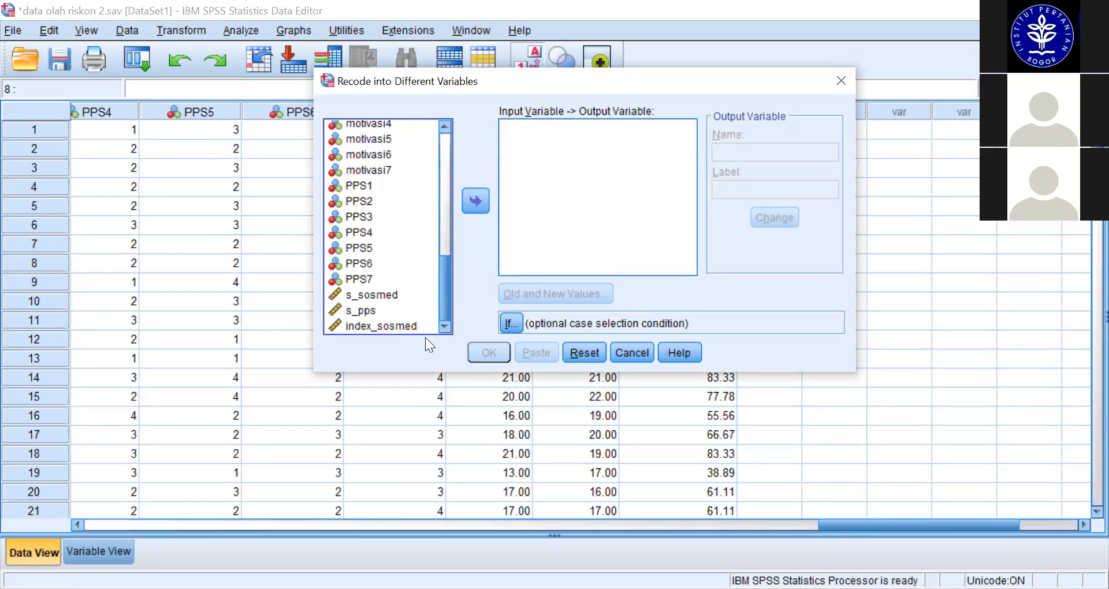
{"action": "left_click", "coordinate": [407, 326]}
{"action": "left_click", "coordinate": [480, 197]}
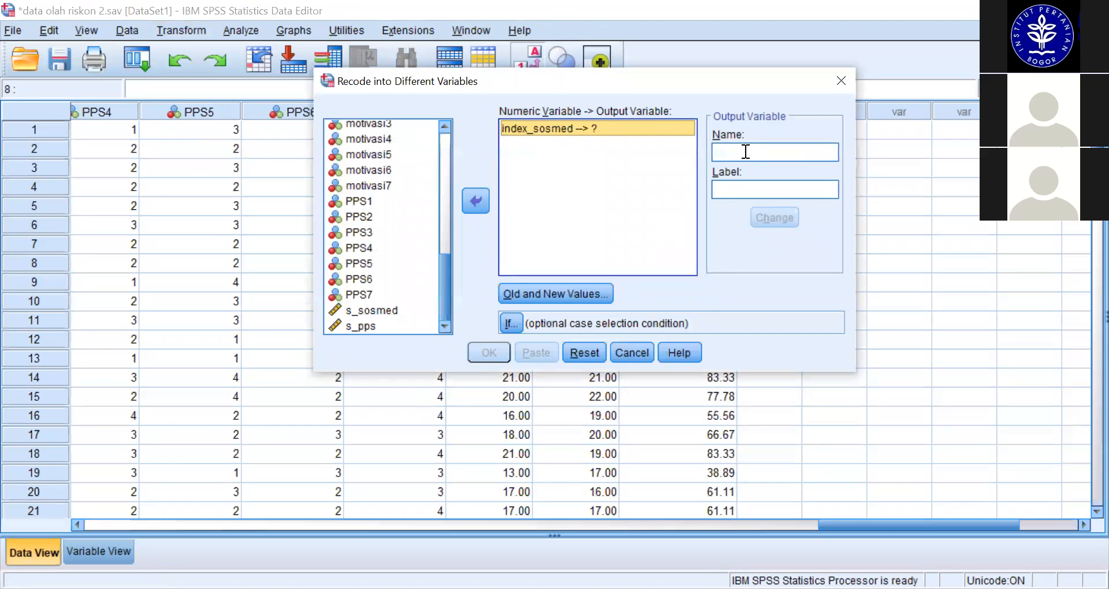
Name the recode's output variable ks_sosmed and assign it to index_sosmed
{"action": "left_click", "coordinate": [774, 152]}
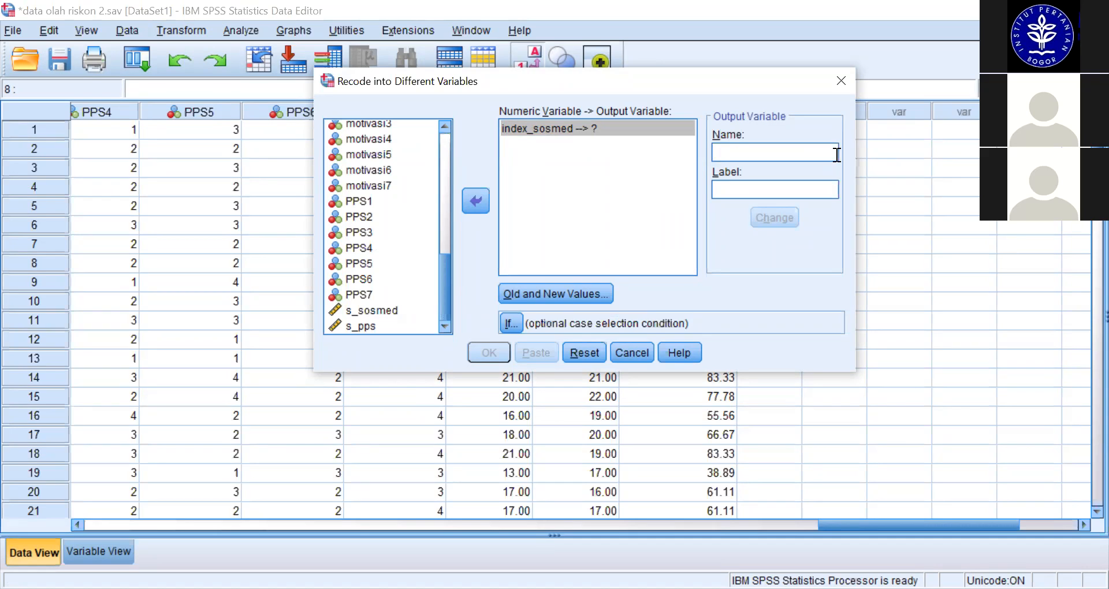
{"action": "type", "text": "ks_"}
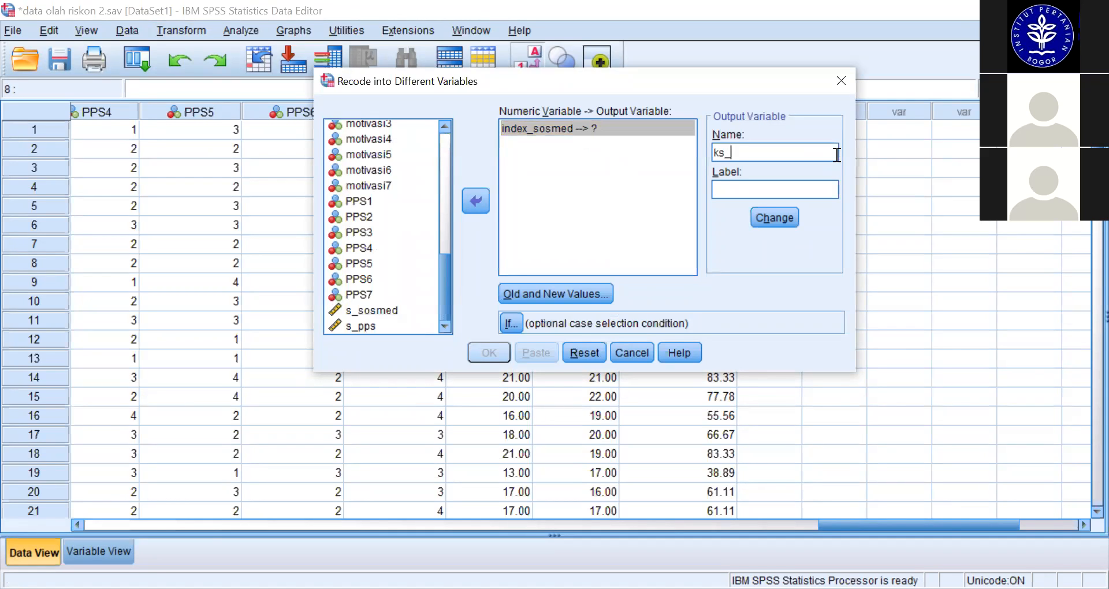
{"action": "type", "text": "sosmed"}
{"action": "left_click", "coordinate": [779, 218]}
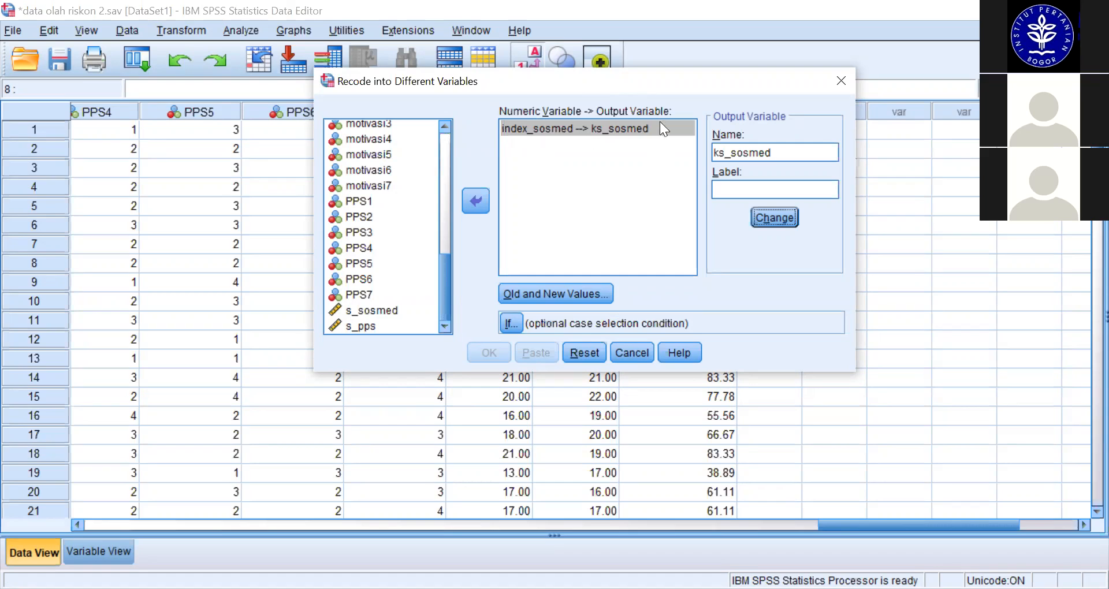
{"action": "left_click", "coordinate": [619, 130]}
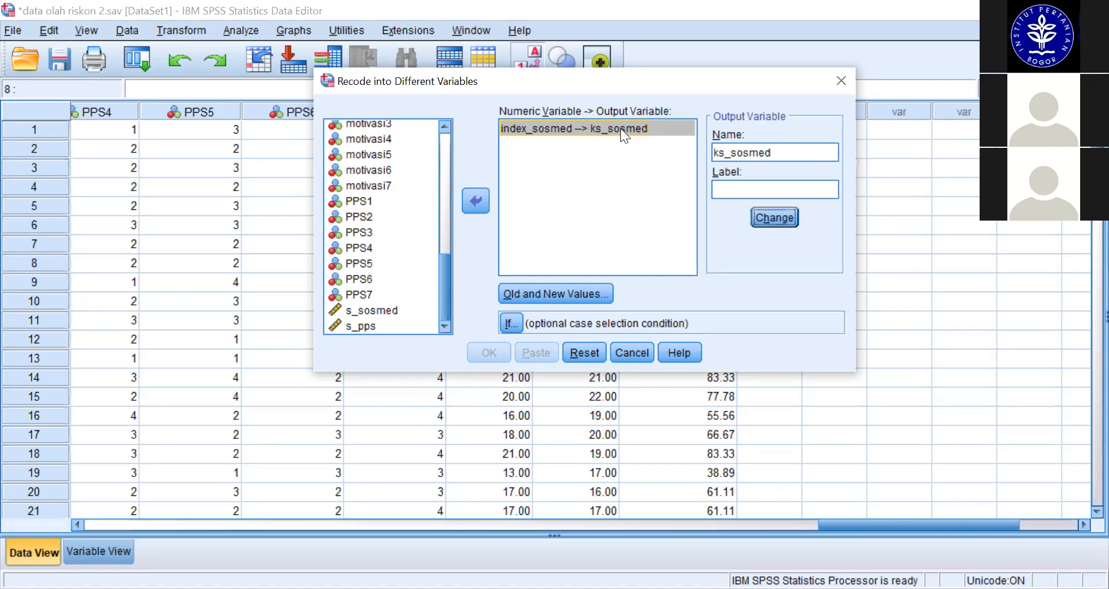
Open the old and new value definitions, circle the LOWEST through value range and sketch a ≤ sign beside it
{"action": "left_click", "coordinate": [560, 296]}
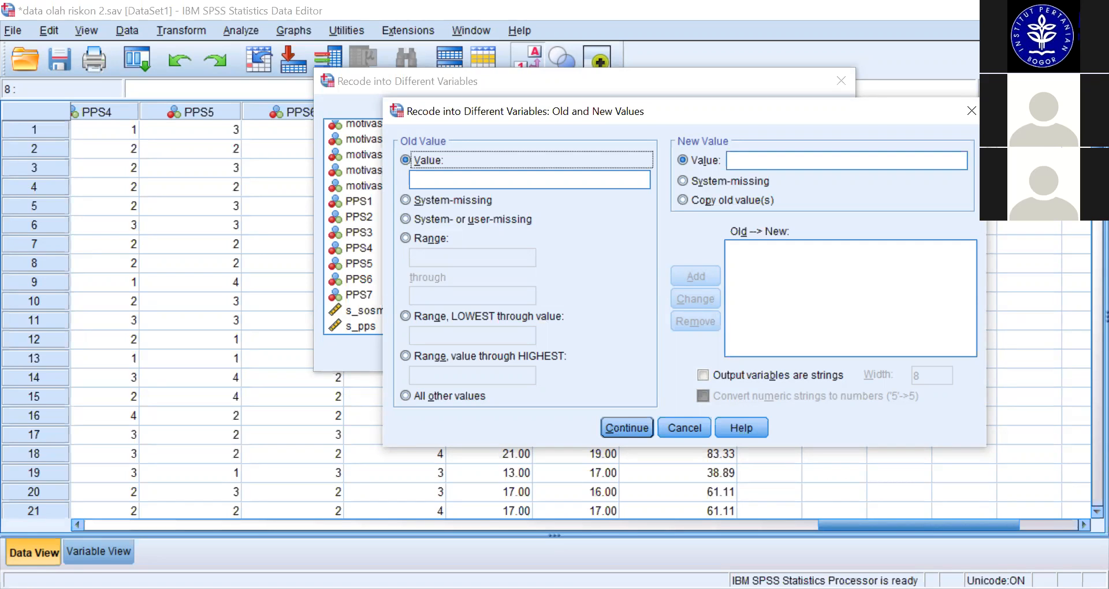
{"action": "left_click_drag", "start_coordinate": [479, 283], "coordinate": [434, 276]}
{"action": "mouse_move", "coordinate": [577, 314]}
{"action": "left_mouse_down"}
{"action": "mouse_move", "coordinate": [731, 263]}
{"action": "mouse_move", "coordinate": [715, 254]}
{"action": "left_mouse_up"}
{"action": "mouse_move", "coordinate": [824, 218]}
{"action": "left_mouse_down"}
{"action": "mouse_move", "coordinate": [781, 274]}
{"action": "mouse_move", "coordinate": [858, 283]}
{"action": "left_mouse_up"}
{"action": "left_click_drag", "start_coordinate": [723, 296], "coordinate": [861, 322]}
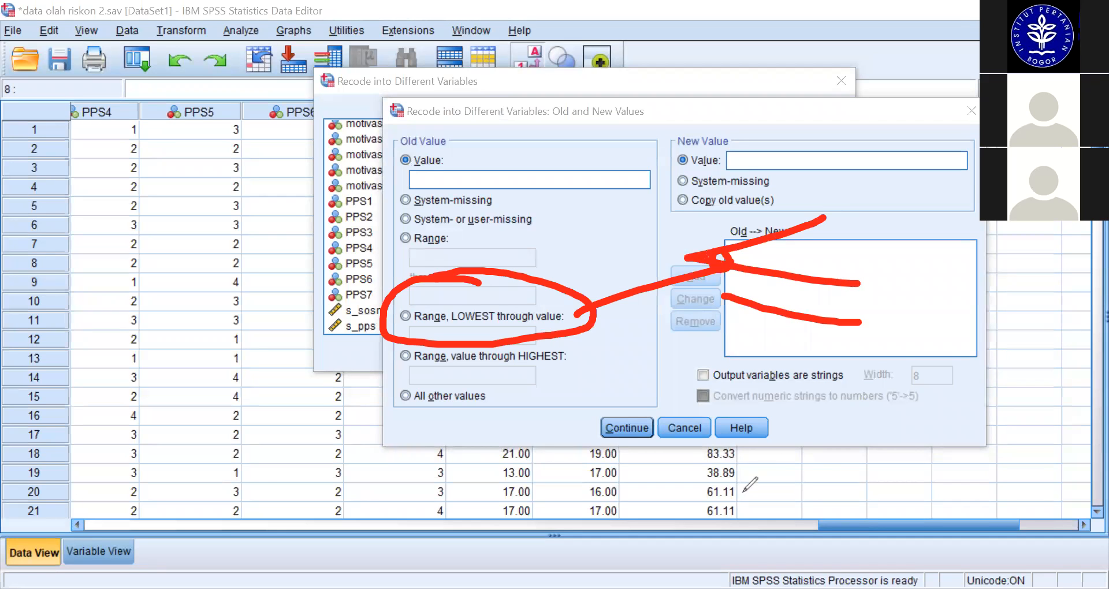
Circle the value through HIGHEST range and sketch a ≥ sign beside it
{"action": "mouse_move", "coordinate": [552, 327]}
{"action": "left_mouse_down"}
{"action": "mouse_move", "coordinate": [361, 355]}
{"action": "mouse_move", "coordinate": [540, 323]}
{"action": "left_mouse_up"}
{"action": "mouse_move", "coordinate": [651, 325]}
{"action": "left_mouse_down"}
{"action": "mouse_move", "coordinate": [729, 375]}
{"action": "mouse_move", "coordinate": [629, 461]}
{"action": "left_mouse_up"}
{"action": "left_click_drag", "start_coordinate": [768, 361], "coordinate": [639, 492]}
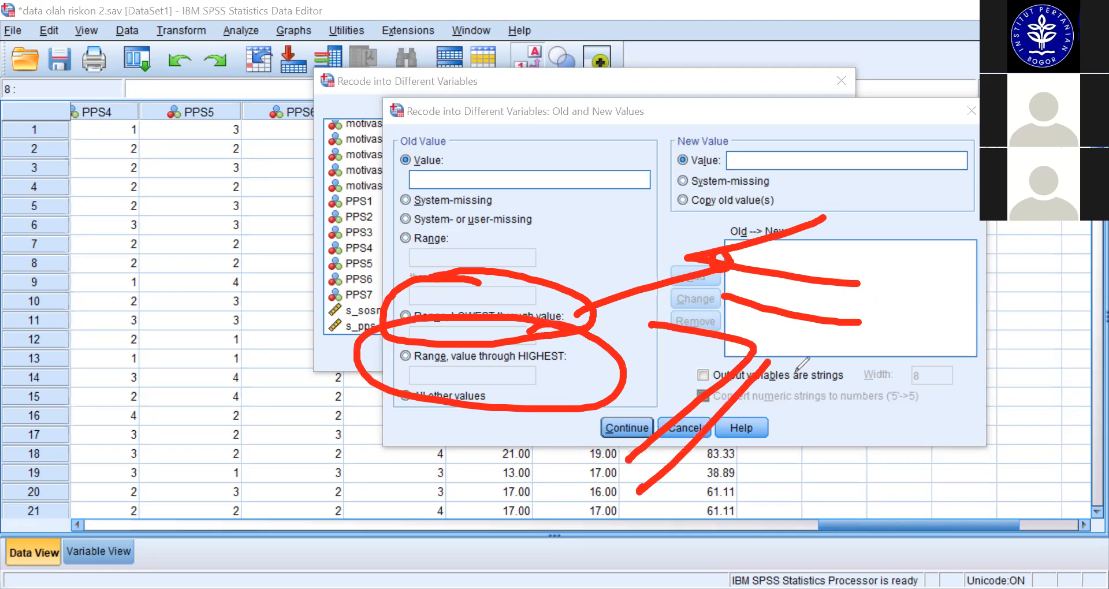
Circle the two-ended Range option with a sketched "≥ – ≤" beside it, and clear all annotations
{"action": "mouse_move", "coordinate": [428, 224]}
{"action": "left_mouse_down"}
{"action": "mouse_move", "coordinate": [379, 232]}
{"action": "mouse_move", "coordinate": [398, 312]}
{"action": "left_mouse_up"}
{"action": "mouse_move", "coordinate": [543, 287]}
{"action": "left_mouse_down"}
{"action": "mouse_move", "coordinate": [512, 215]}
{"action": "mouse_move", "coordinate": [404, 240]}
{"action": "left_mouse_up"}
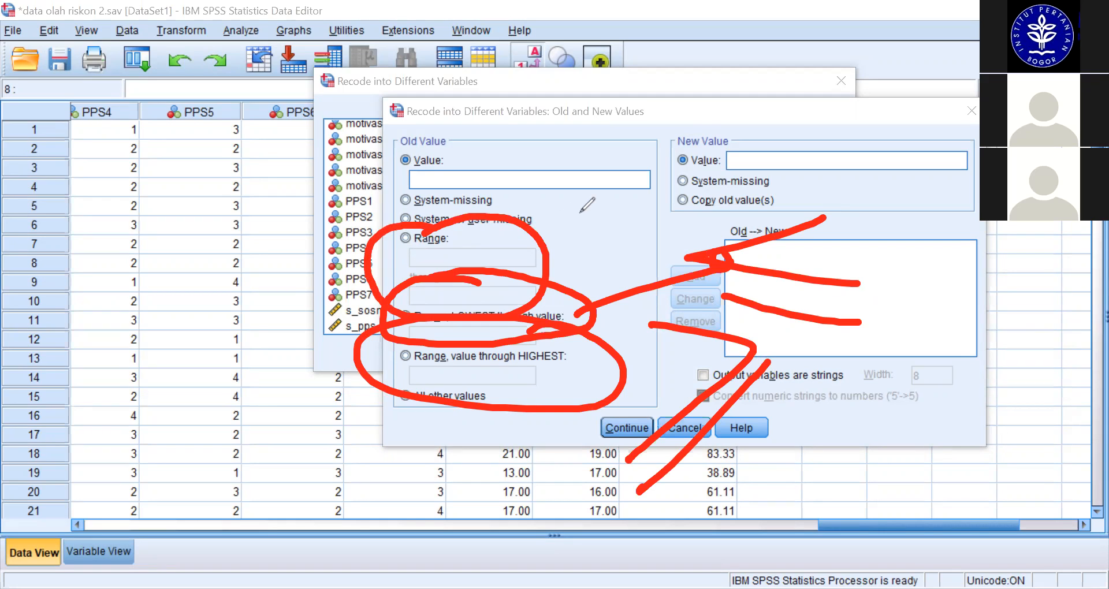
{"action": "left_click_drag", "start_coordinate": [578, 212], "coordinate": [582, 264]}
{"action": "mouse_move", "coordinate": [642, 230]}
{"action": "left_mouse_down"}
{"action": "mouse_move", "coordinate": [611, 272]}
{"action": "mouse_move", "coordinate": [727, 220]}
{"action": "left_mouse_up"}
{"action": "mouse_move", "coordinate": [758, 184]}
{"action": "left_mouse_down"}
{"action": "mouse_move", "coordinate": [828, 192]}
{"action": "mouse_move", "coordinate": [787, 212]}
{"action": "left_mouse_up"}
{"action": "left_click_drag", "start_coordinate": [830, 180], "coordinate": [941, 236]}
{"action": "left_click_drag", "start_coordinate": [789, 217], "coordinate": [985, 251]}
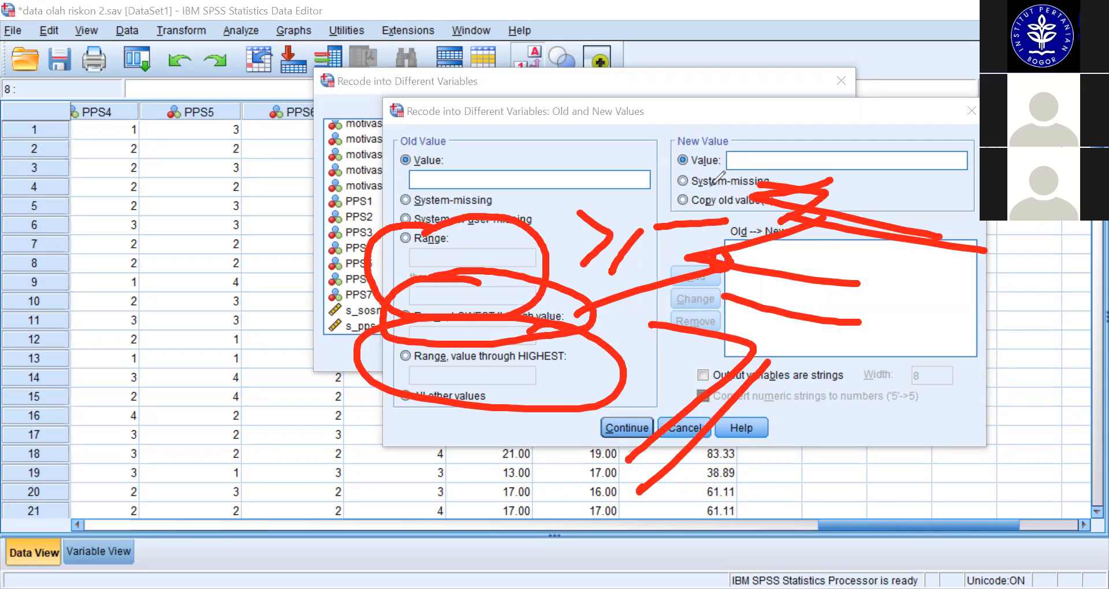
{"action": "key", "text": "e"}
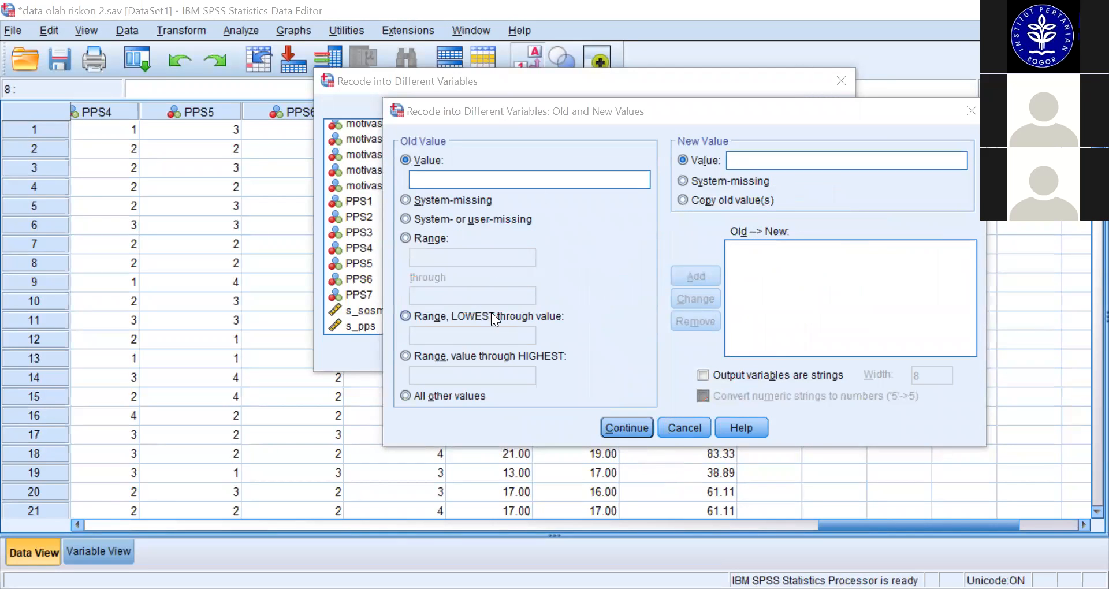
Add the recode rule that turns values from the lowest through 59.9 into 1
{"action": "left_click", "coordinate": [460, 322]}
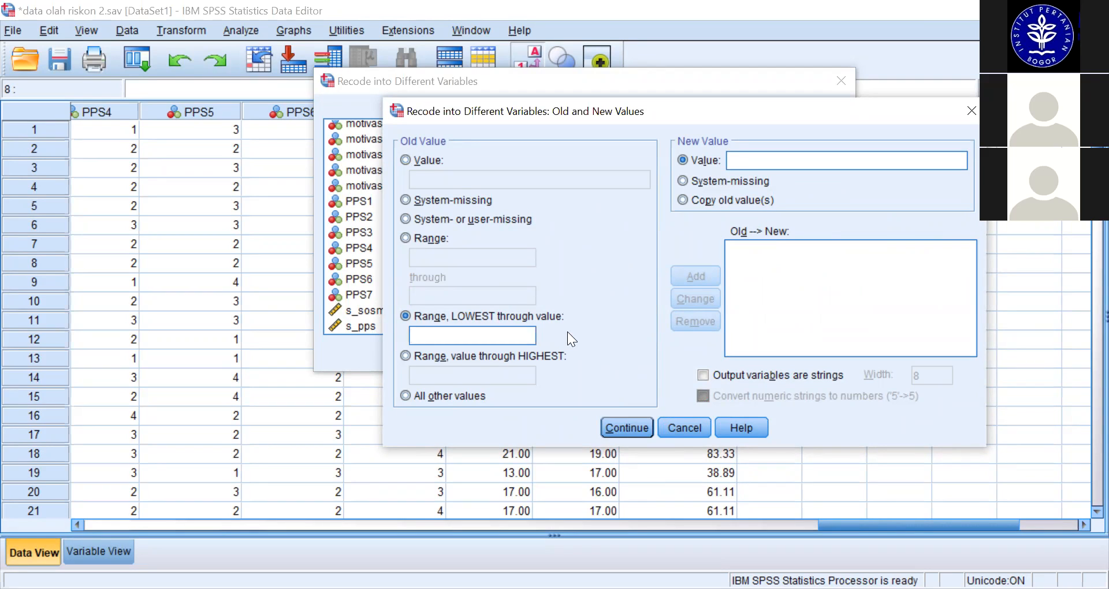
{"action": "type", "text": "59.9"}
{"action": "left_click", "coordinate": [744, 160]}
{"action": "type", "text": "1"}
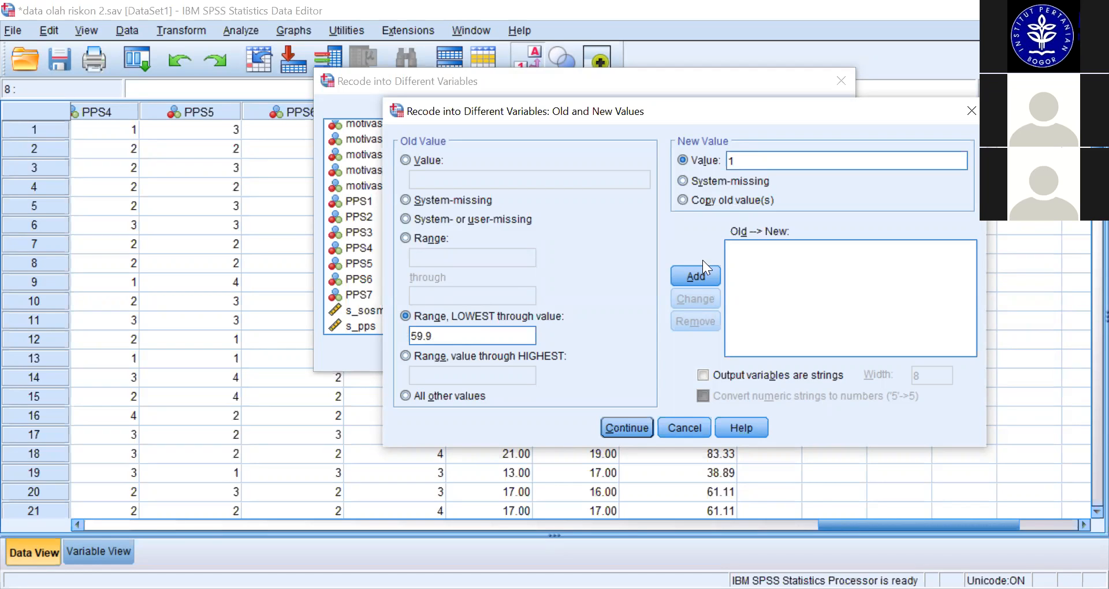
{"action": "left_click", "coordinate": [697, 276]}
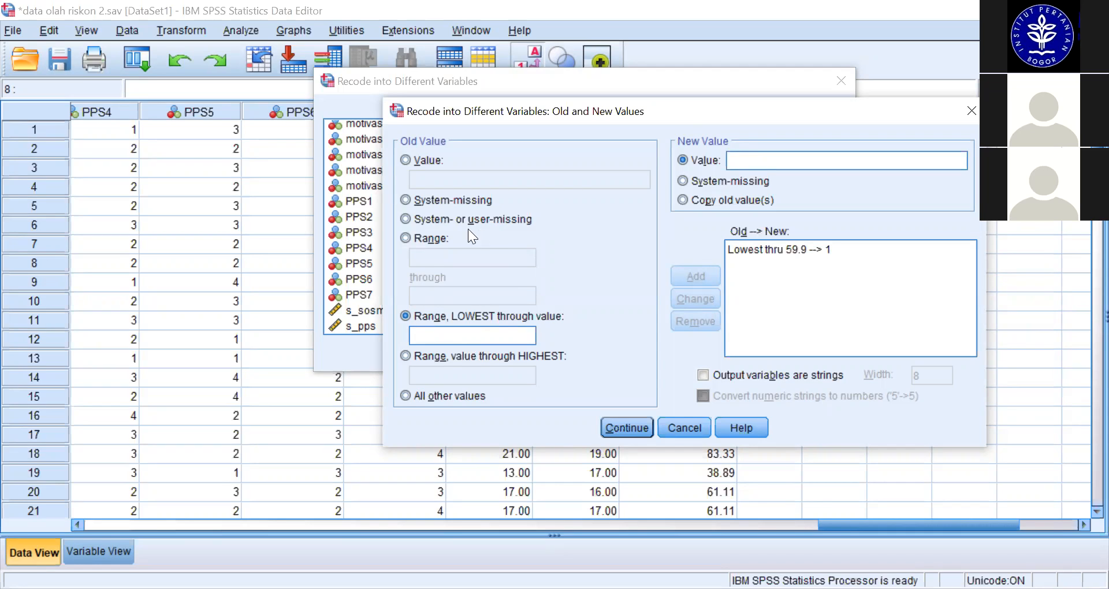
Add the recode rule that turns the range 60.0 through 79.9 into 2
{"action": "left_click", "coordinate": [429, 239]}
{"action": "left_click", "coordinate": [441, 260]}
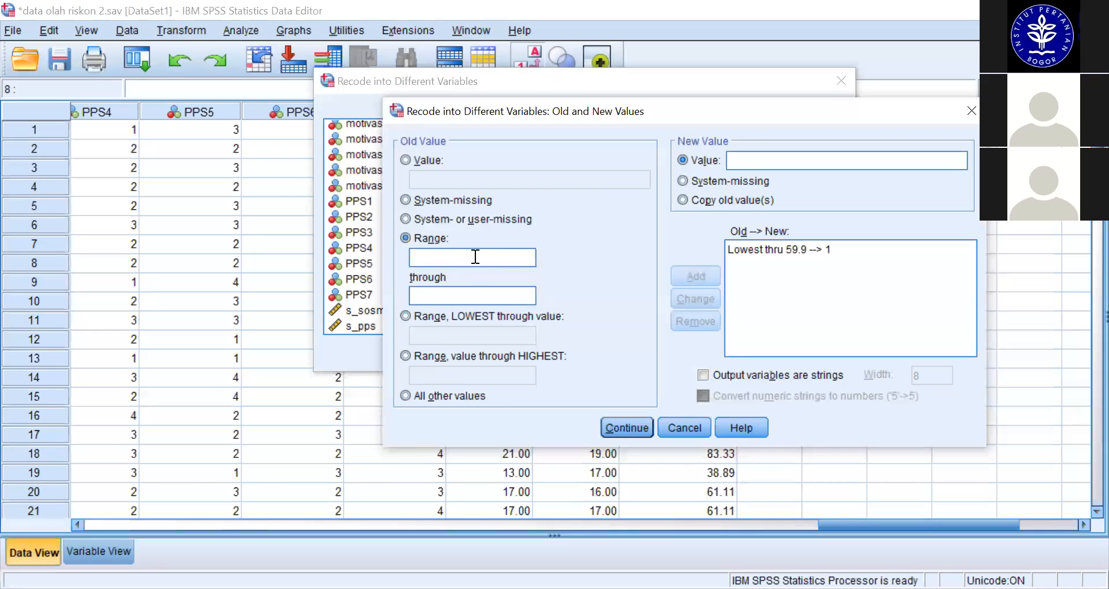
{"action": "type", "text": "60.0"}
{"action": "left_click", "coordinate": [443, 294]}
{"action": "type", "text": "70.9"}
{"action": "key", "text": "Left"}
{"action": "key", "text": "BackSpace"}
{"action": "key", "text": "BackSpace"}
{"action": "type", "text": "9"}
{"action": "left_click", "coordinate": [754, 159]}
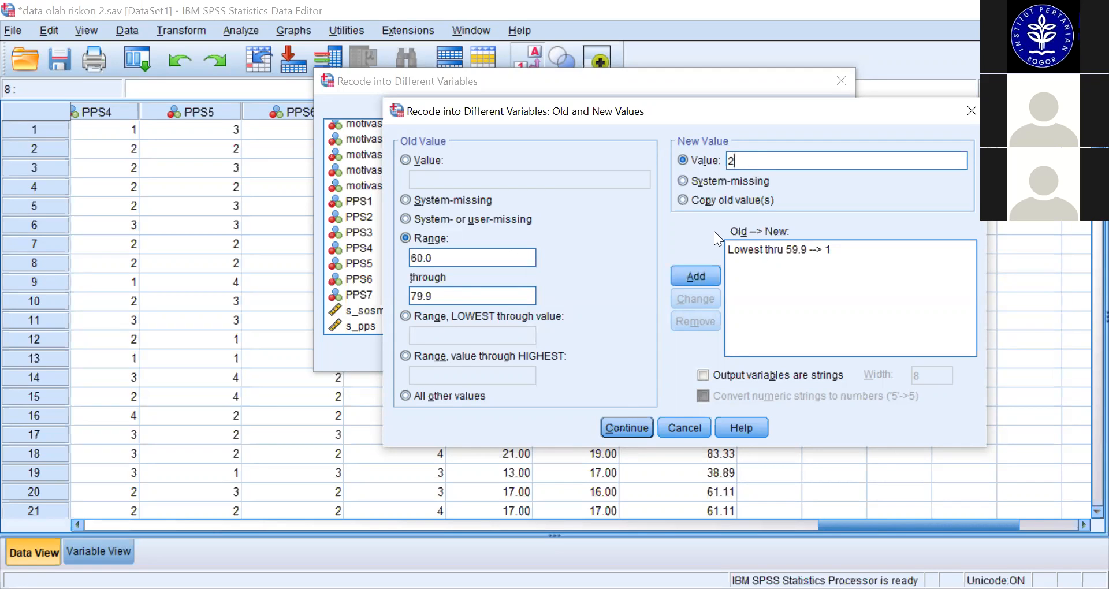
{"action": "left_click", "coordinate": [699, 275]}
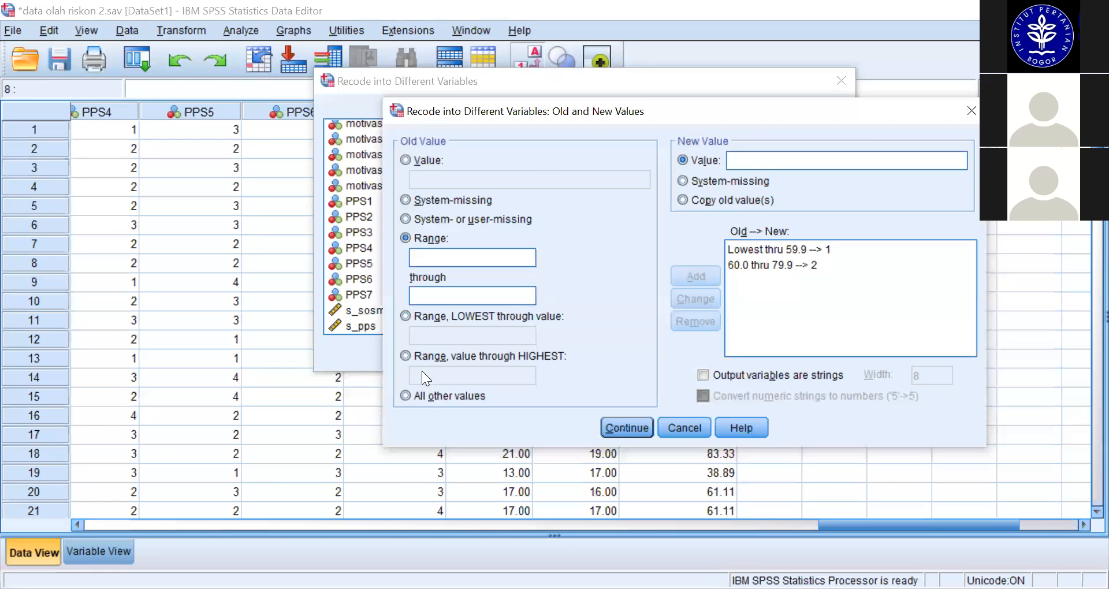
Add the rule recoding 80.0 through the highest value into 3, and run the recode
{"action": "left_click", "coordinate": [406, 356]}
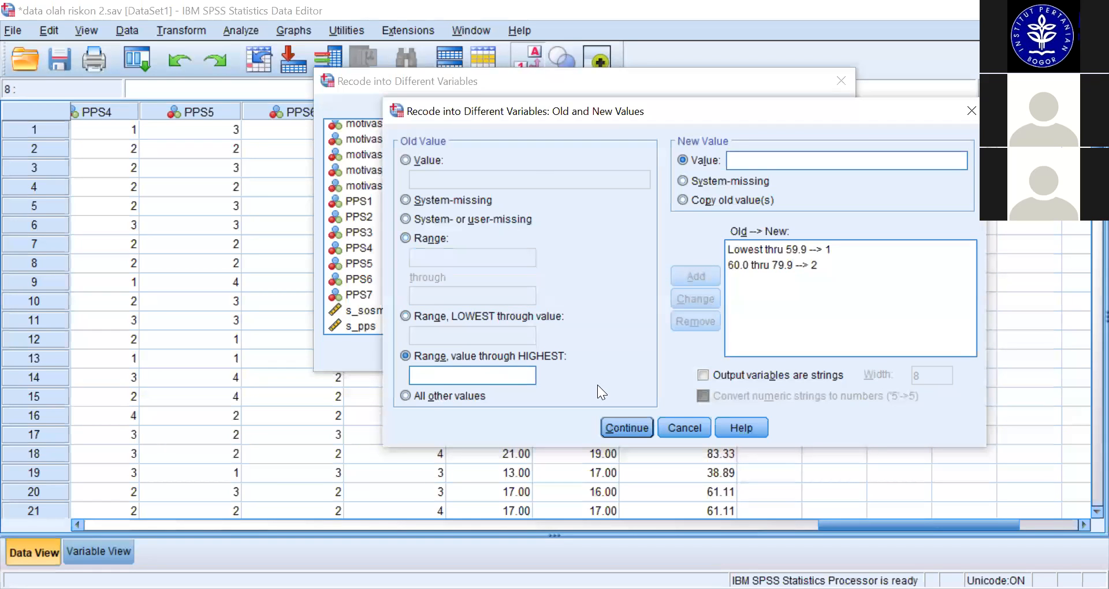
{"action": "type", "text": "80.0"}
{"action": "left_click", "coordinate": [766, 162]}
{"action": "type", "text": "3"}
{"action": "left_click", "coordinate": [696, 276]}
{"action": "left_click", "coordinate": [623, 427]}
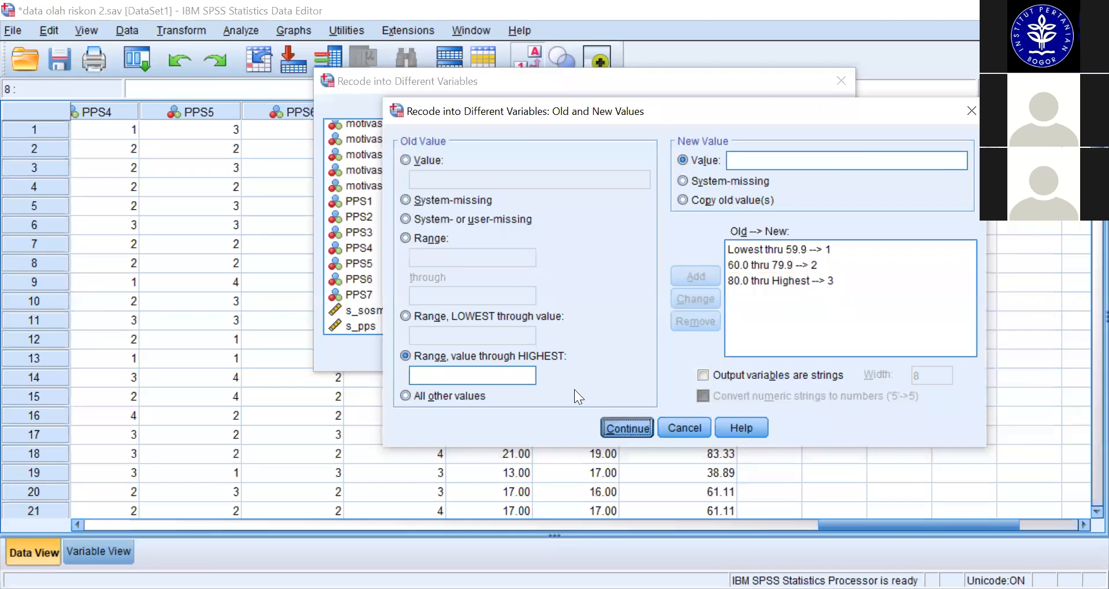
{"action": "left_click", "coordinate": [492, 354]}
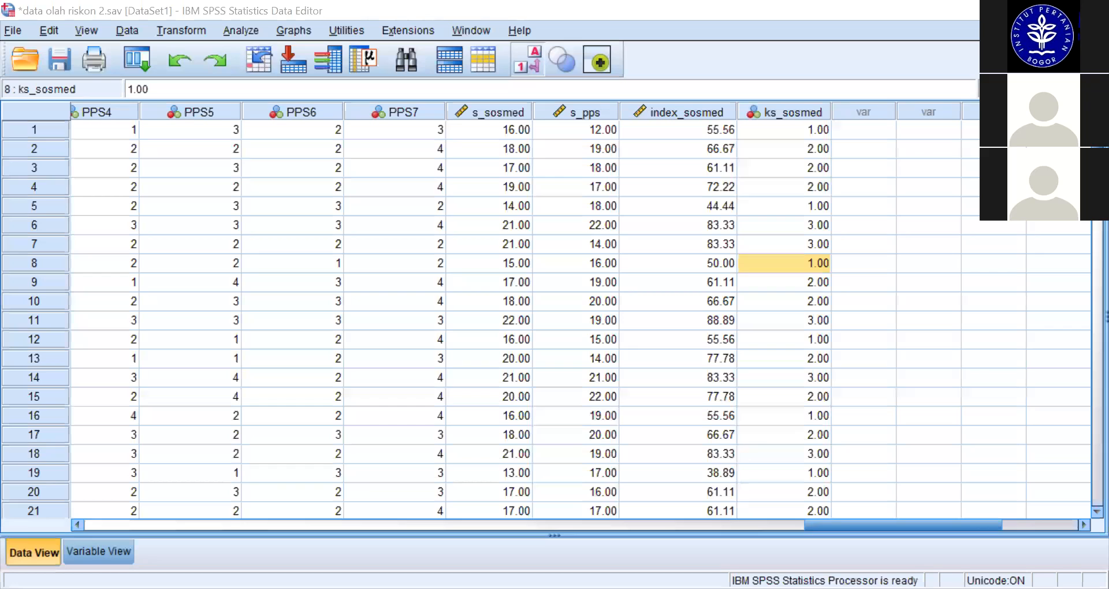
Give the ks_sosmed variable the label "kategori indeks sosmed" in its variable definition
{"action": "left_click_drag", "start_coordinate": [795, 150], "coordinate": [826, 491]}
{"action": "left_click", "coordinate": [918, 415]}
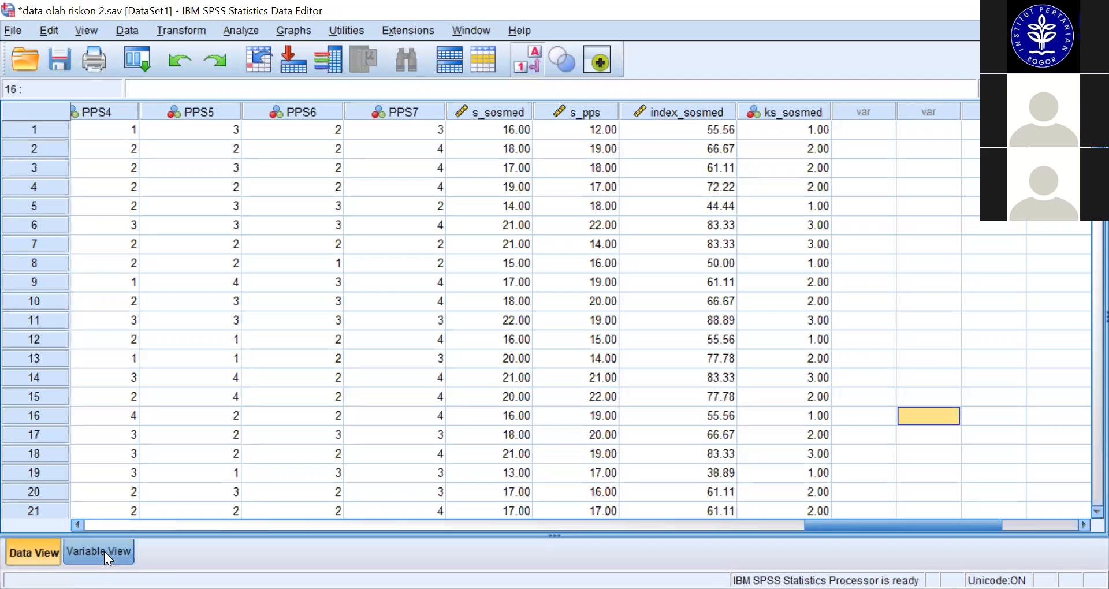
{"action": "double_click", "coordinate": [774, 111]}
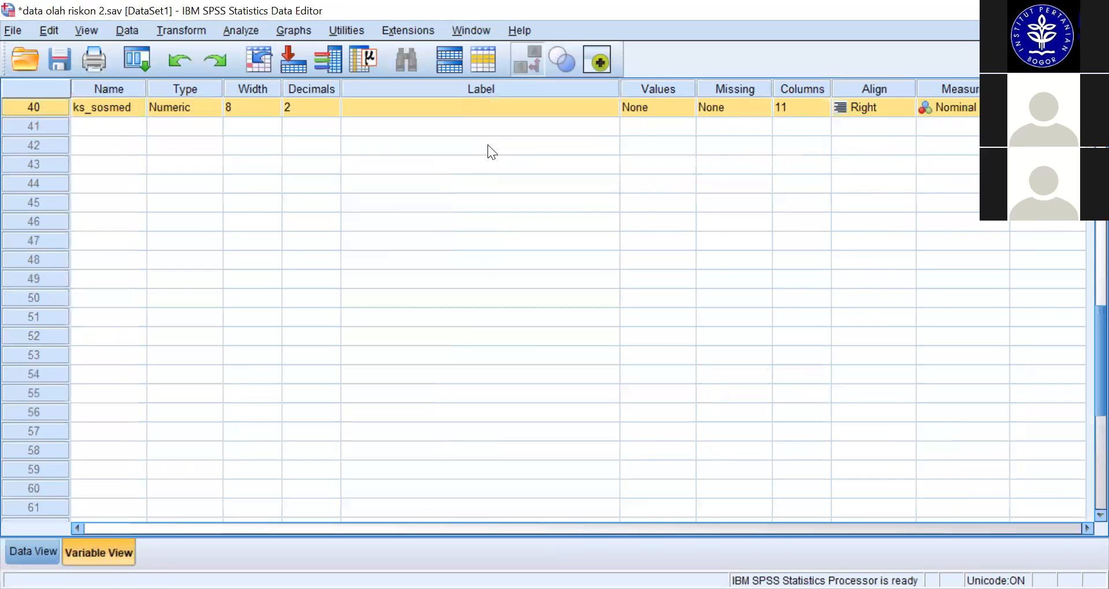
{"action": "left_click", "coordinate": [384, 332]}
{"action": "type", "text": "kat"}
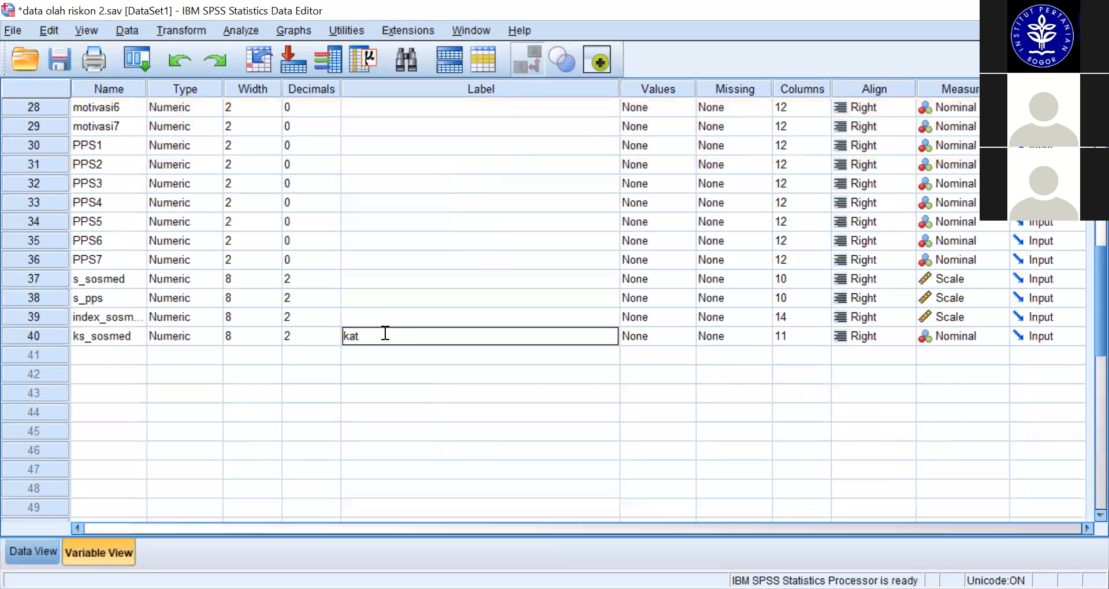
{"action": "type", "text": "egori indeks sosmed"}
Open the value labels of ks_sosmed and add the label "rendah" for value 1
{"action": "left_click", "coordinate": [684, 336]}
{"action": "left_click", "coordinate": [688, 336]}
{"action": "type", "text": "1"}
{"action": "left_click", "coordinate": [456, 254]}
{"action": "type", "text": "rendah"}
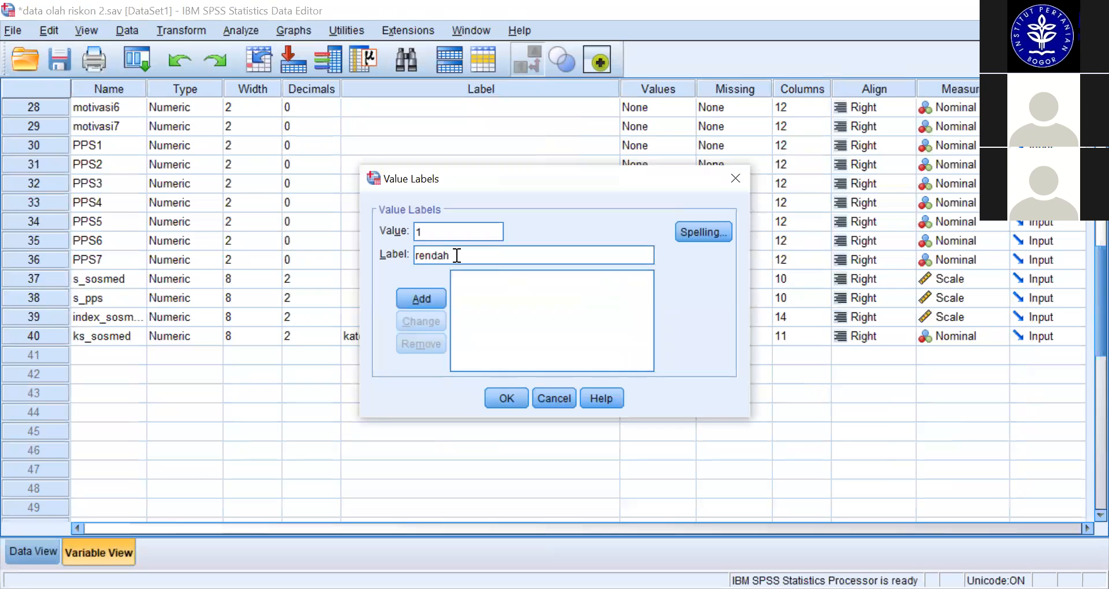
{"action": "left_click", "coordinate": [421, 298]}
Add the ks_sosmed value labels "sedang" for 2 and "tinggi" for 3
{"action": "type", "text": "2"}
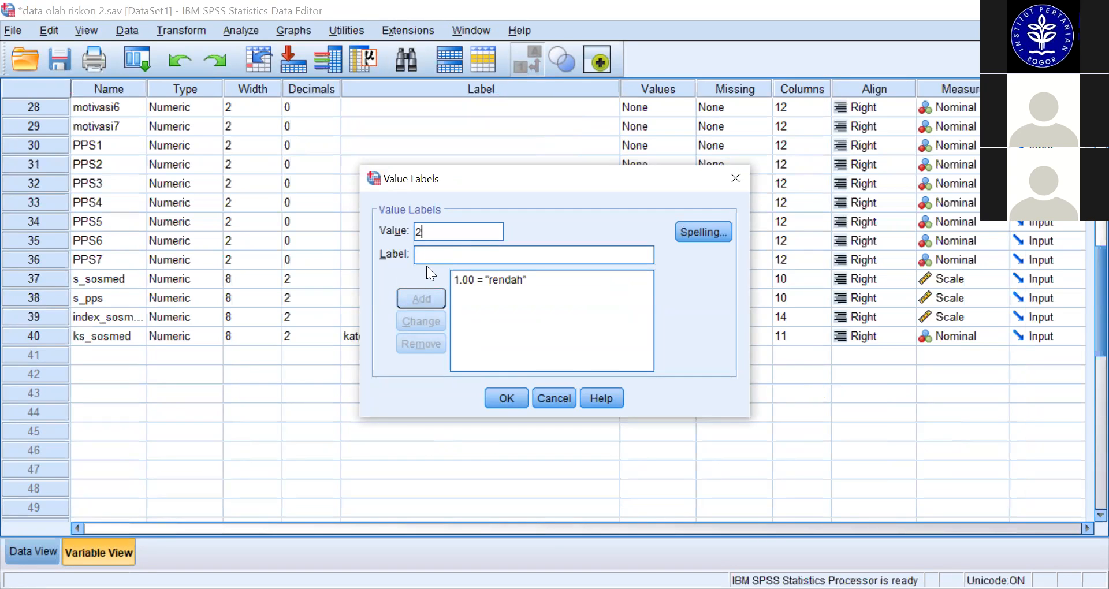
{"action": "key", "text": "Tab"}
{"action": "type", "text": "sedang"}
{"action": "left_click", "coordinate": [424, 297]}
{"action": "type", "text": "3"}
{"action": "key", "text": "Tab"}
{"action": "type", "text": "tinggi"}
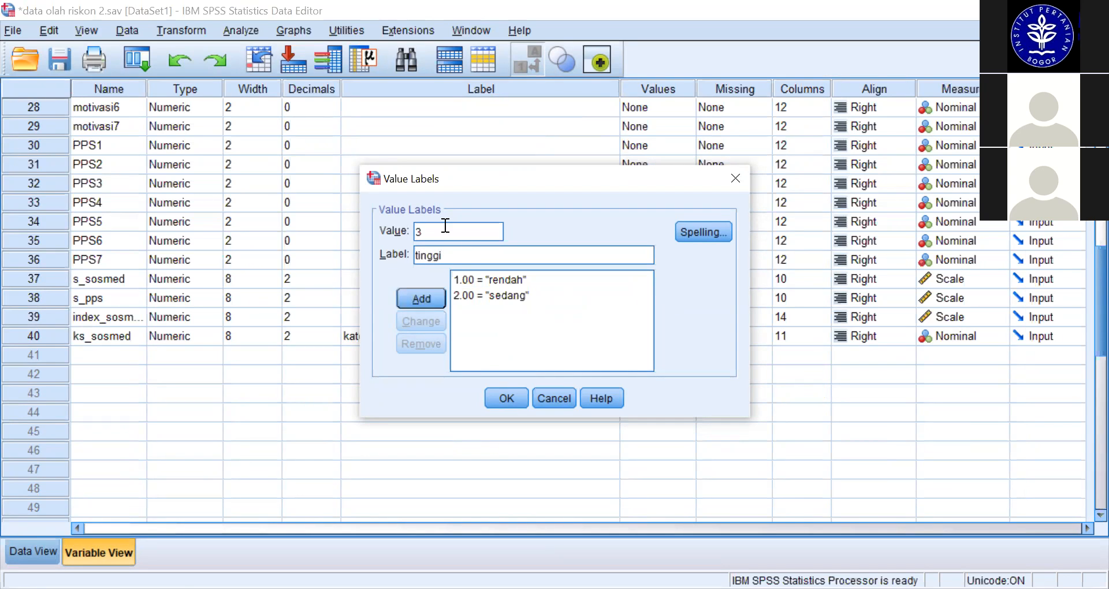
{"action": "left_click", "coordinate": [427, 296]}
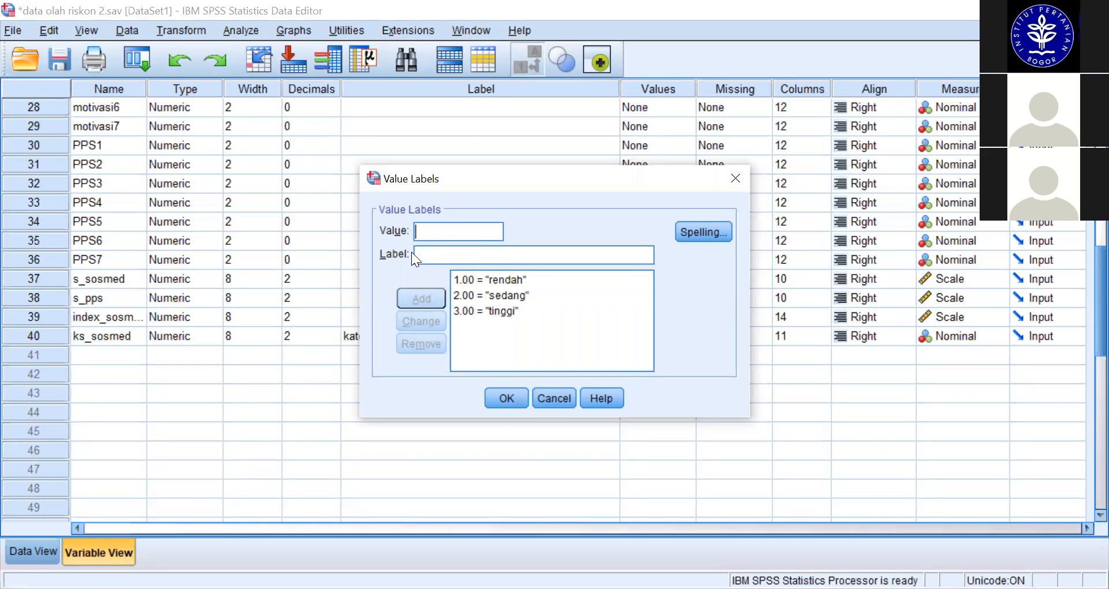
Confirm the ks_sosmed value labels and run a frequency table for only the "kategori indeks sosmed" variable, clearing the previous variable selection
{"action": "left_click", "coordinate": [509, 396]}
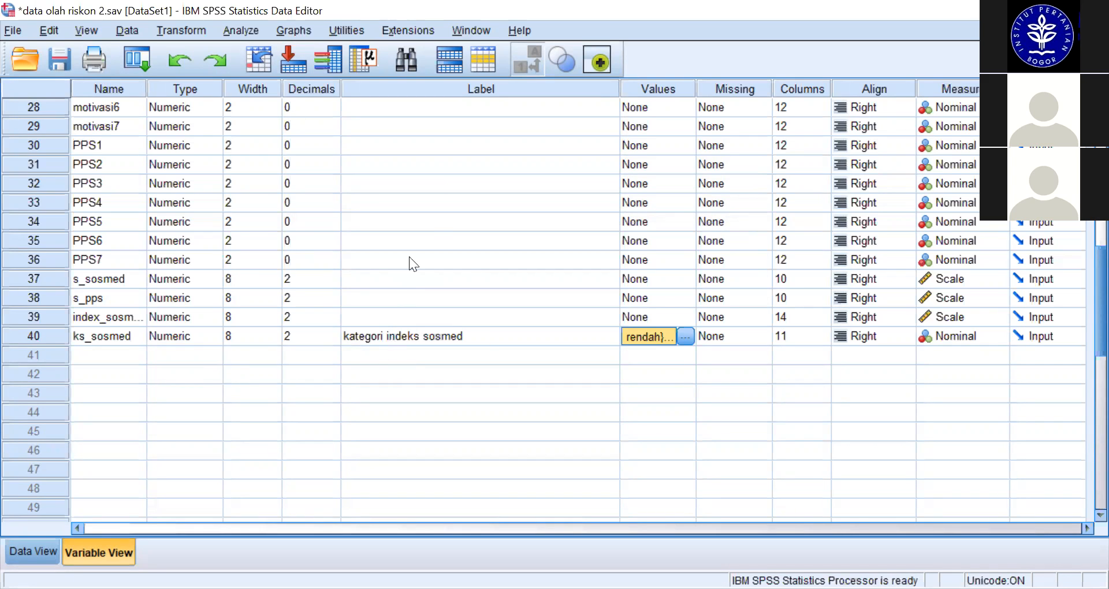
{"action": "left_click", "coordinate": [246, 28]}
{"action": "mouse_move", "coordinate": [307, 71]}
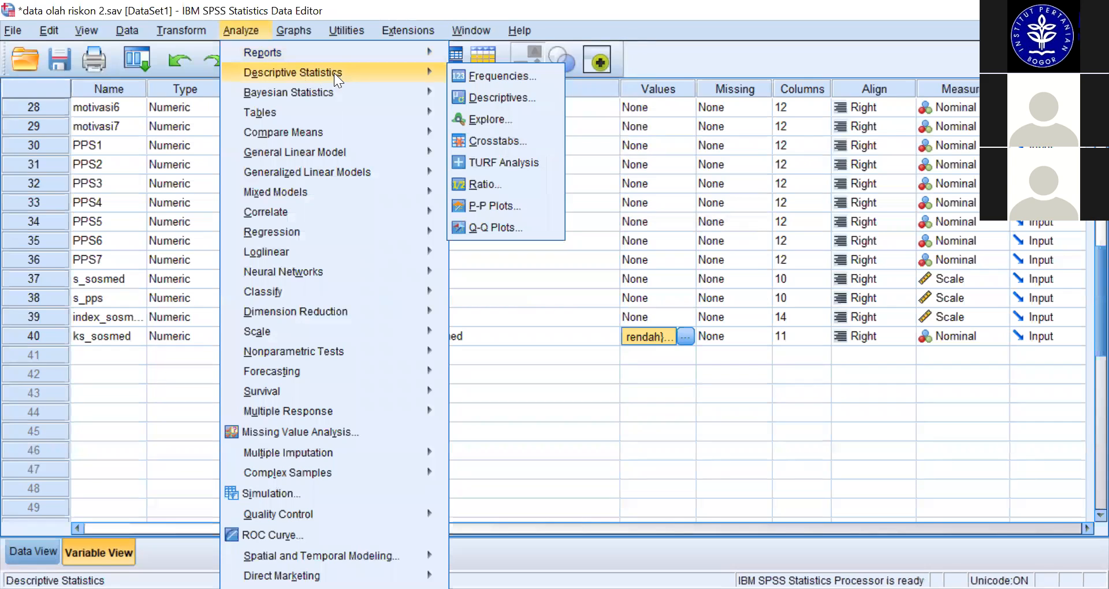
{"action": "left_click", "coordinate": [498, 77]}
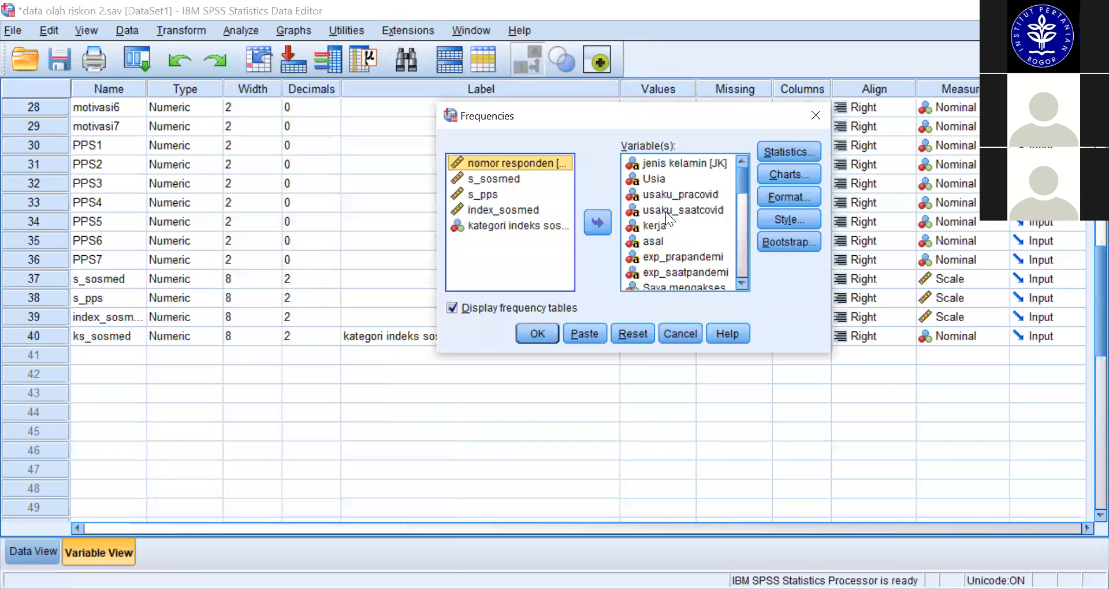
{"action": "left_click", "coordinate": [679, 210]}
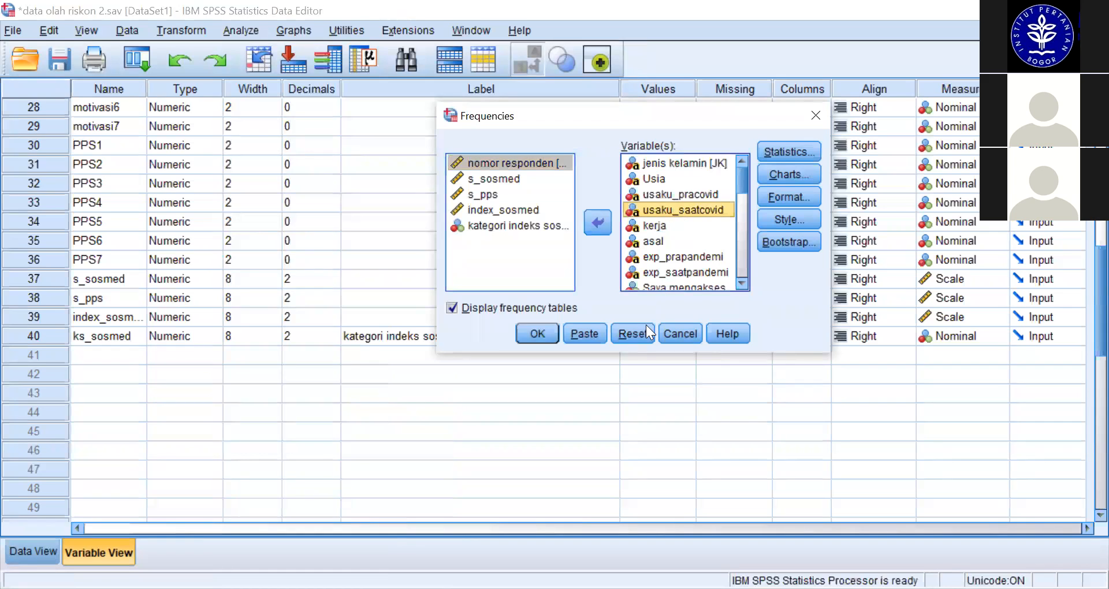
{"action": "left_click", "coordinate": [620, 333]}
{"action": "left_click_drag", "start_coordinate": [569, 184], "coordinate": [520, 289]}
{"action": "left_click", "coordinate": [517, 283]}
{"action": "left_click", "coordinate": [598, 222]}
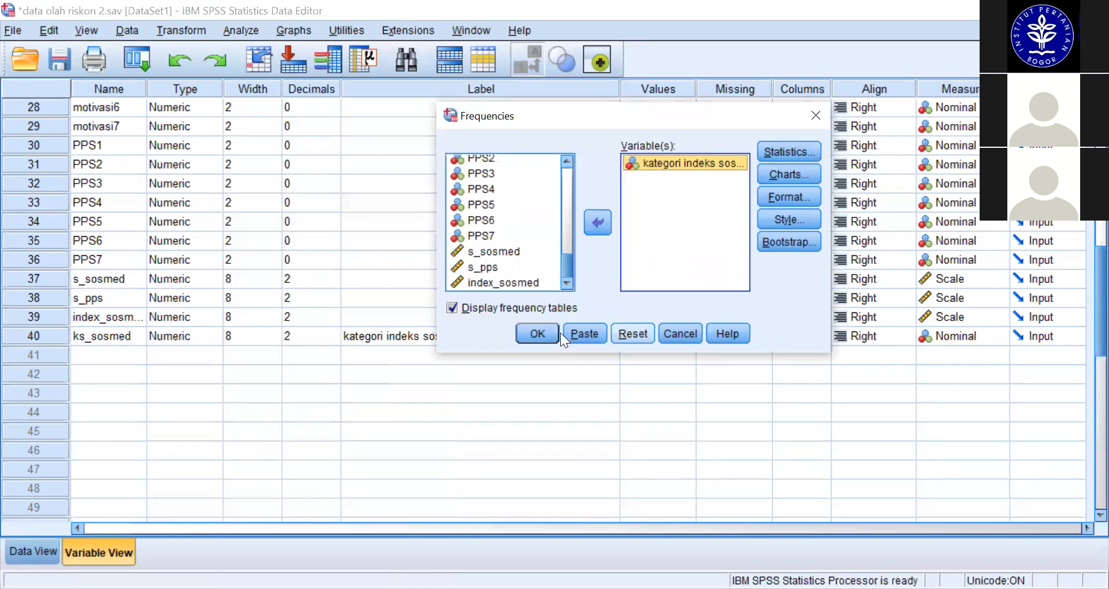
{"action": "left_click", "coordinate": [537, 334]}
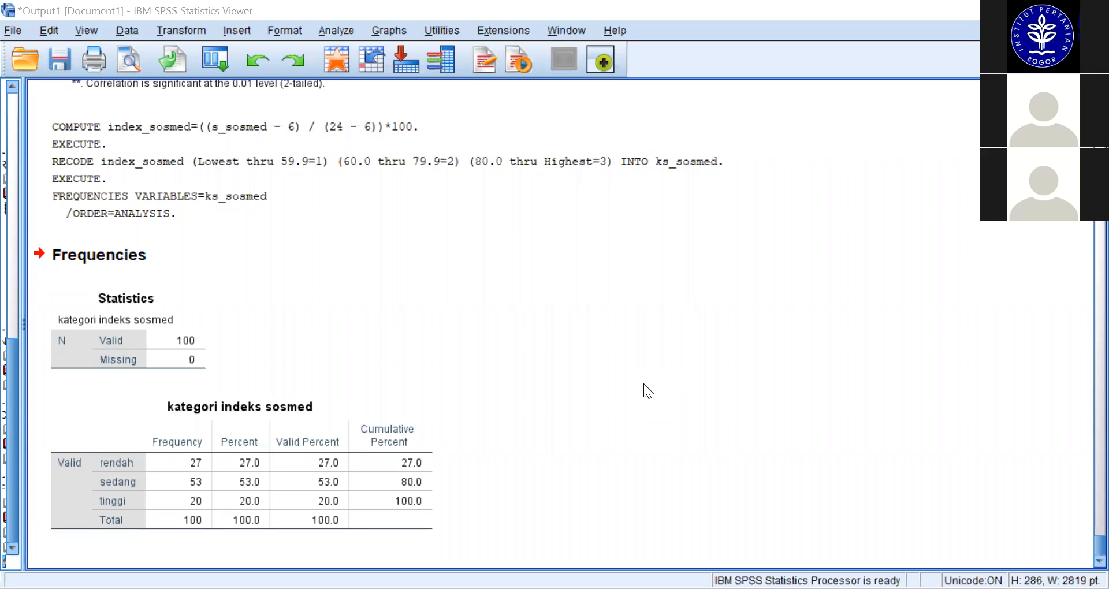
{"action": "mouse_move", "coordinate": [270, 364]}
{"action": "left_mouse_down"}
{"action": "mouse_move", "coordinate": [595, 437]}
{"action": "mouse_move", "coordinate": [144, 343]}
{"action": "left_mouse_up"}
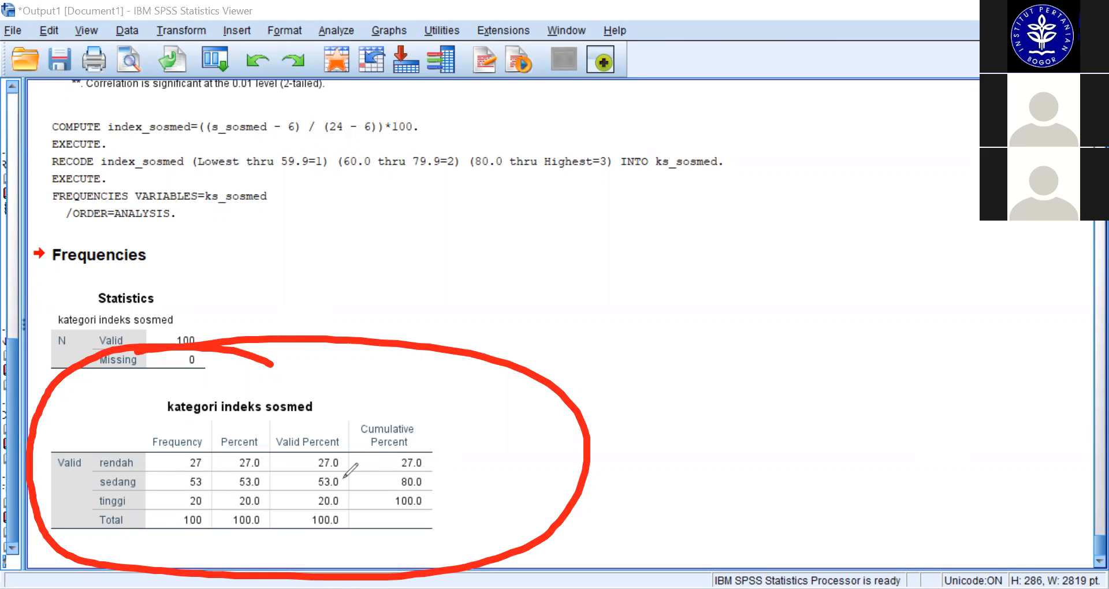
{"action": "mouse_move", "coordinate": [329, 475]}
{"action": "left_mouse_down"}
{"action": "mouse_move", "coordinate": [341, 501]}
{"action": "mouse_move", "coordinate": [359, 472]}
{"action": "left_mouse_up"}
{"action": "mouse_move", "coordinate": [629, 219]}
{"action": "left_mouse_down"}
{"action": "mouse_move", "coordinate": [698, 302]}
{"action": "mouse_move", "coordinate": [598, 292]}
{"action": "mouse_move", "coordinate": [728, 220]}
{"action": "left_mouse_up"}
{"action": "mouse_move", "coordinate": [740, 220]}
{"action": "left_mouse_down"}
{"action": "mouse_move", "coordinate": [769, 277]}
{"action": "mouse_move", "coordinate": [827, 330]}
{"action": "mouse_move", "coordinate": [725, 345]}
{"action": "left_mouse_up"}
{"action": "mouse_move", "coordinate": [876, 179]}
{"action": "left_mouse_down"}
{"action": "mouse_move", "coordinate": [861, 194]}
{"action": "mouse_move", "coordinate": [879, 180]}
{"action": "left_mouse_up"}
{"action": "left_click_drag", "start_coordinate": [981, 159], "coordinate": [925, 318]}
{"action": "left_click_drag", "start_coordinate": [978, 260], "coordinate": [962, 338]}
{"action": "left_click_drag", "start_coordinate": [1033, 284], "coordinate": [962, 338]}
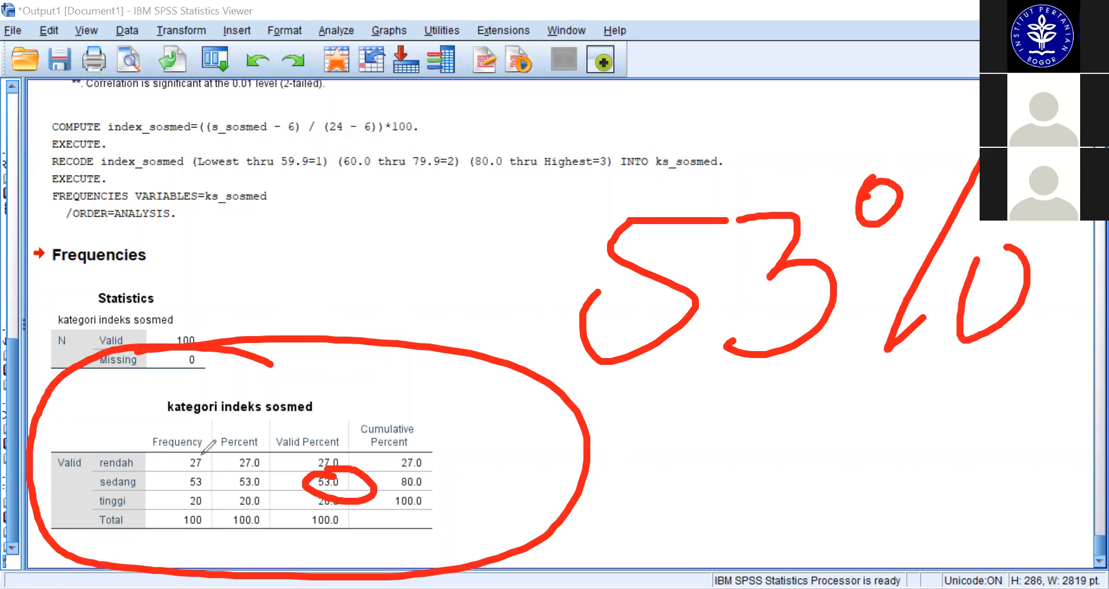
{"action": "mouse_move", "coordinate": [152, 471]}
{"action": "left_mouse_down"}
{"action": "mouse_move", "coordinate": [110, 491]}
{"action": "mouse_move", "coordinate": [144, 483]}
{"action": "left_mouse_up"}
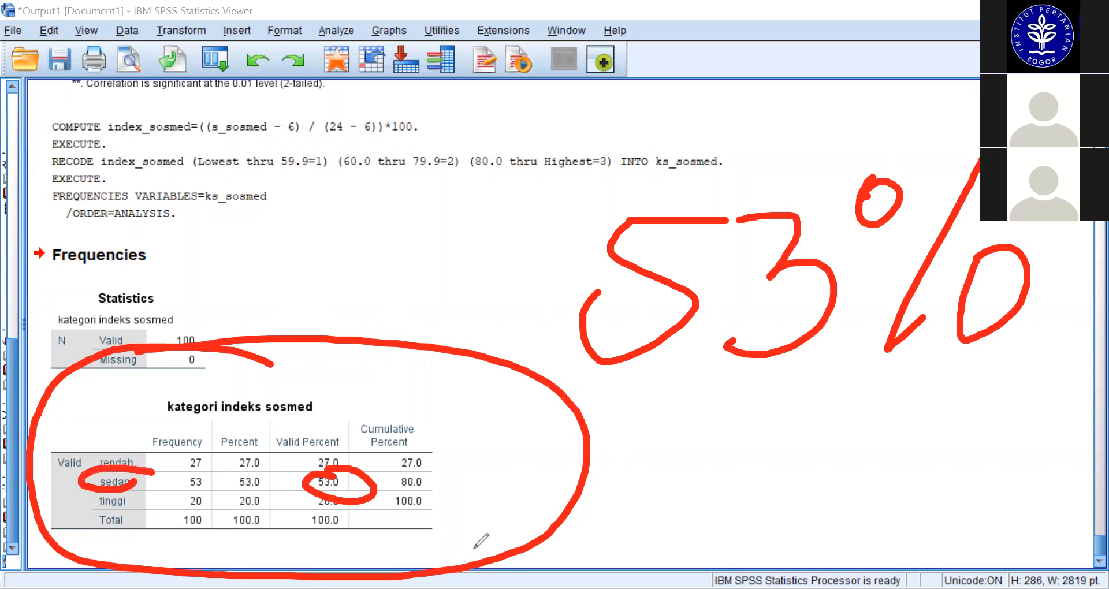
{"action": "mouse_move", "coordinate": [263, 490]}
{"action": "left_mouse_down"}
{"action": "mouse_move", "coordinate": [237, 511]}
{"action": "mouse_move", "coordinate": [278, 502]}
{"action": "mouse_move", "coordinate": [264, 498]}
{"action": "left_mouse_up"}
{"action": "mouse_move", "coordinate": [270, 446]}
{"action": "left_mouse_down"}
{"action": "mouse_move", "coordinate": [271, 465]}
{"action": "mouse_move", "coordinate": [267, 450]}
{"action": "left_mouse_up"}
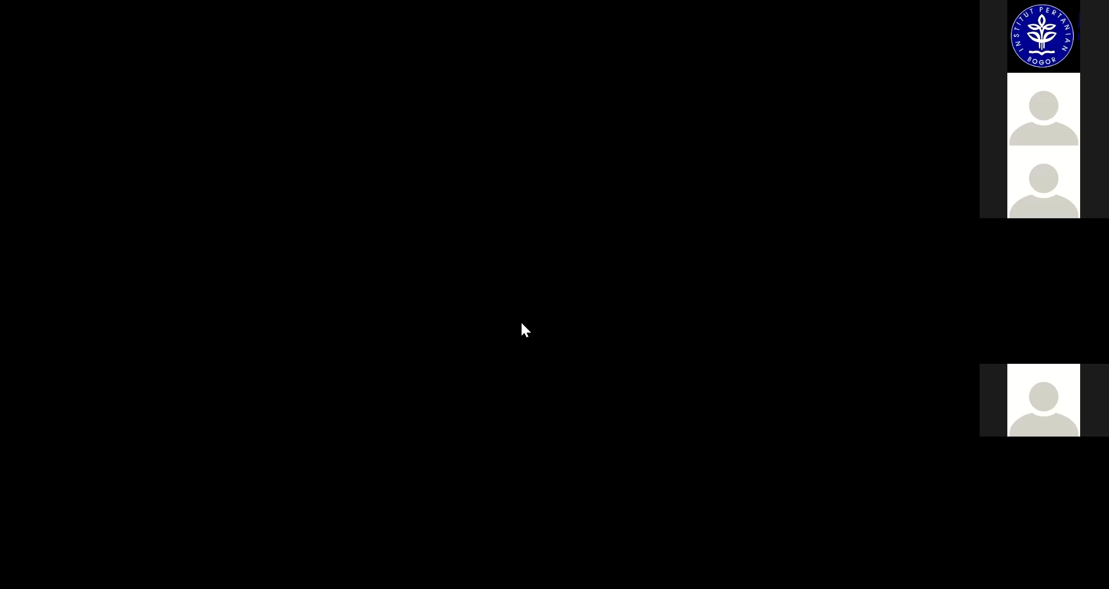
Run Descriptives on index_sosmed with mean, standard deviation, minimum and maximum
{"action": "scroll", "coordinate": [416, 247], "scroll_direction": "up", "scroll_amount": 3}
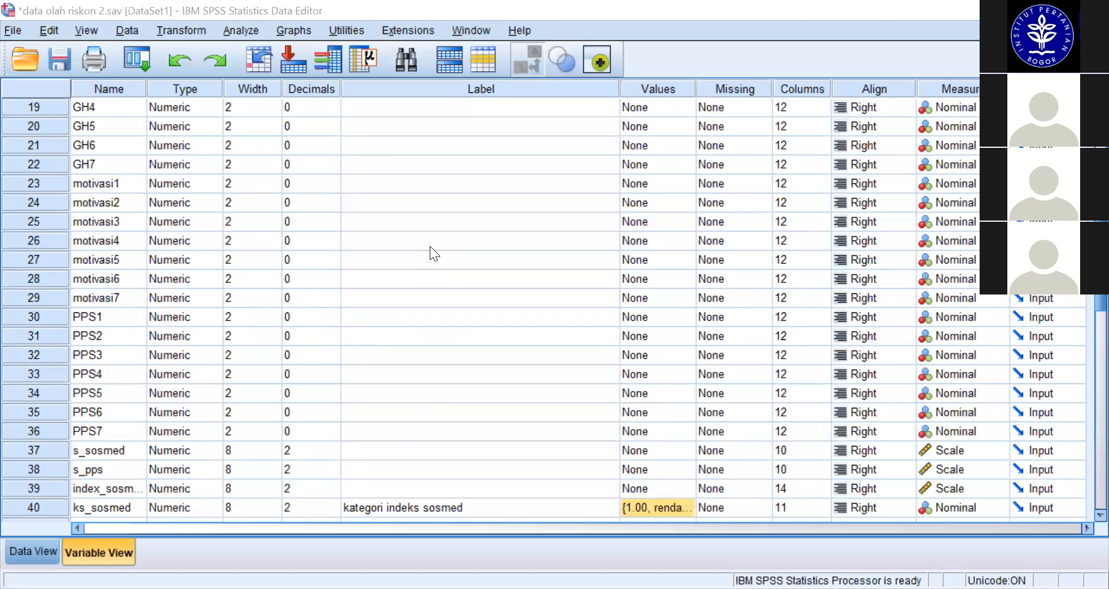
{"action": "left_click", "coordinate": [206, 481]}
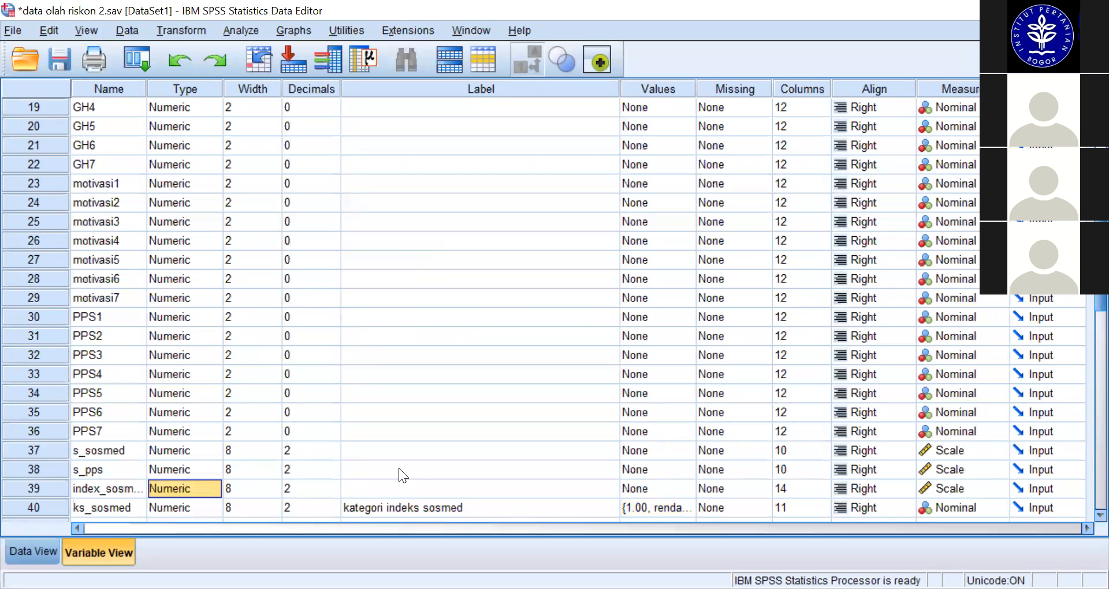
{"action": "left_click", "coordinate": [253, 29]}
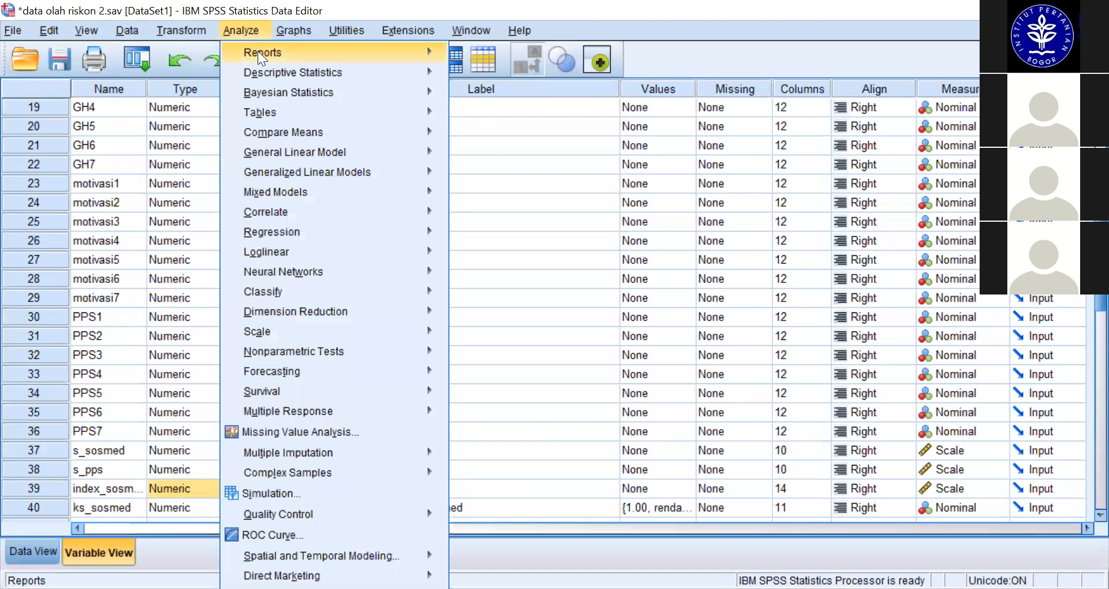
{"action": "mouse_move", "coordinate": [266, 68]}
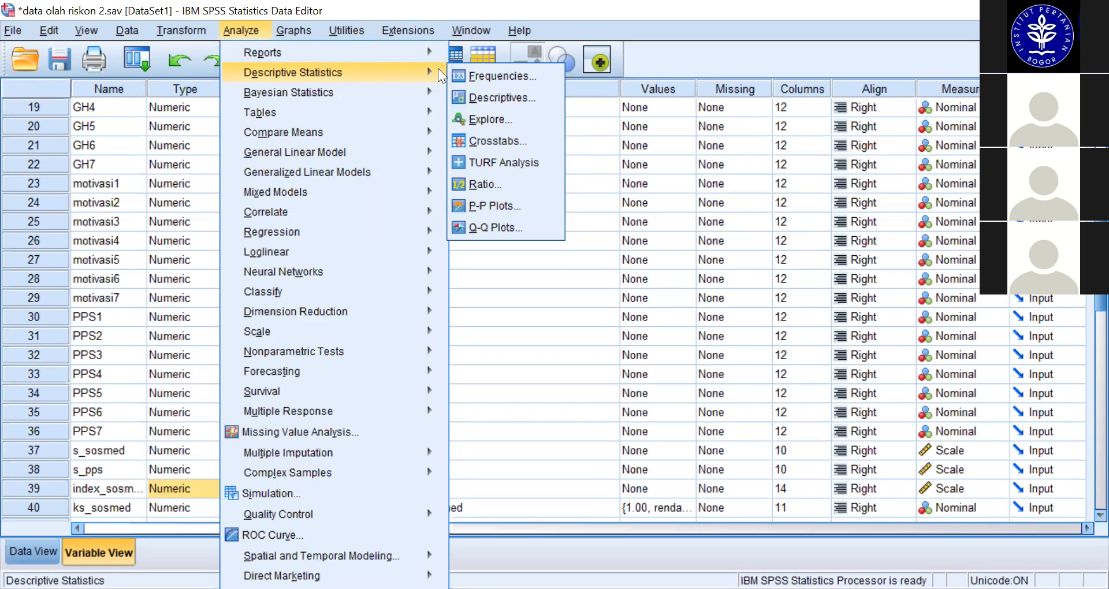
{"action": "left_click", "coordinate": [514, 102]}
{"action": "left_click_drag", "start_coordinate": [482, 253], "coordinate": [468, 366]}
{"action": "left_click", "coordinate": [429, 331]}
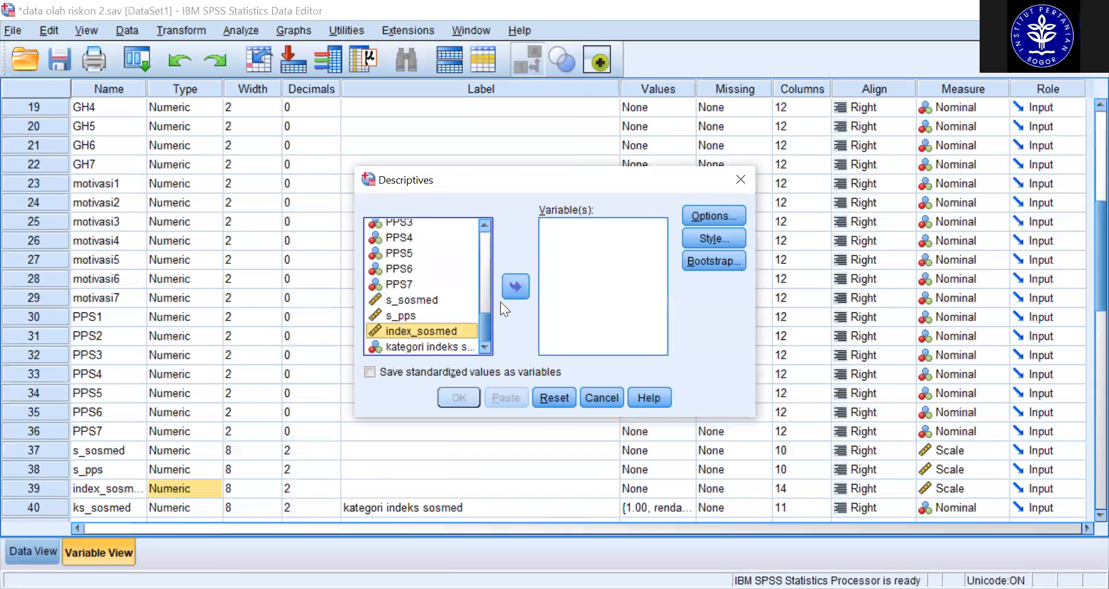
{"action": "left_click", "coordinate": [514, 287]}
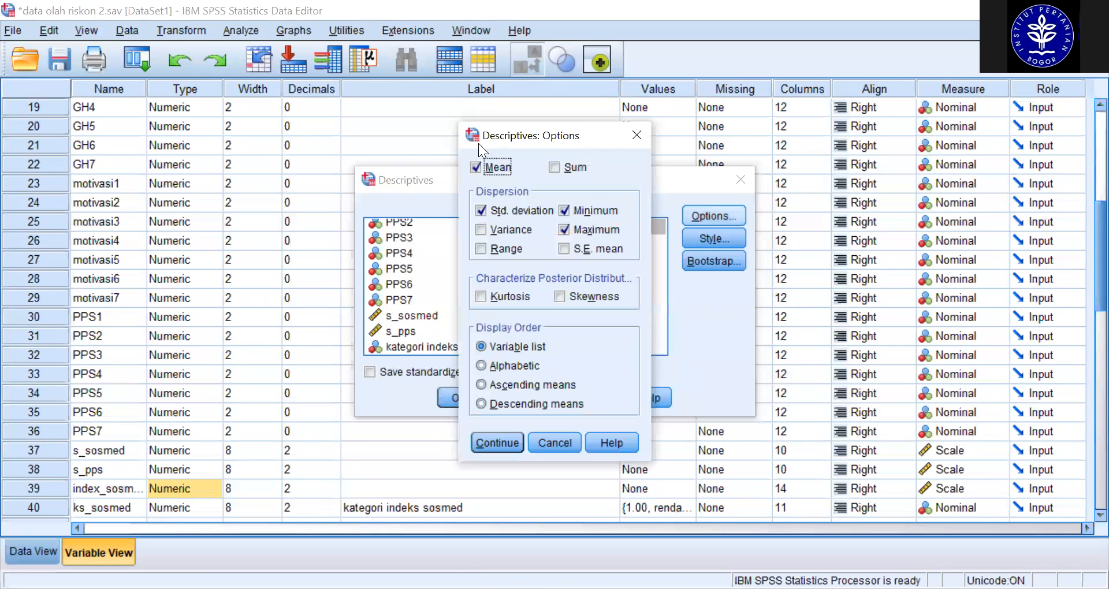
{"action": "left_click_drag", "start_coordinate": [478, 143], "coordinate": [481, 165]}
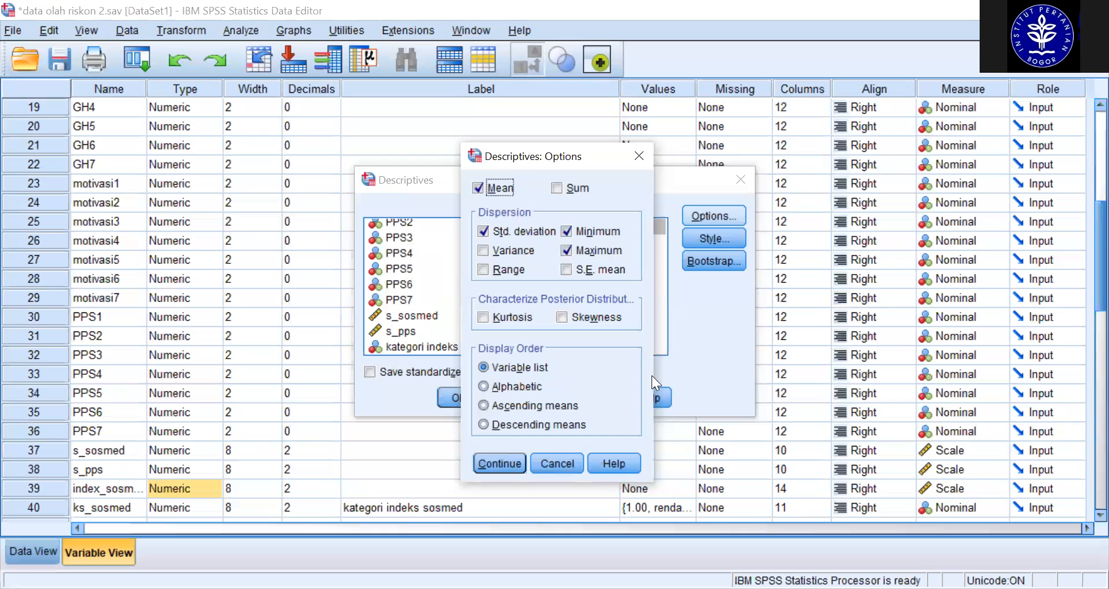
{"action": "left_click", "coordinate": [500, 463]}
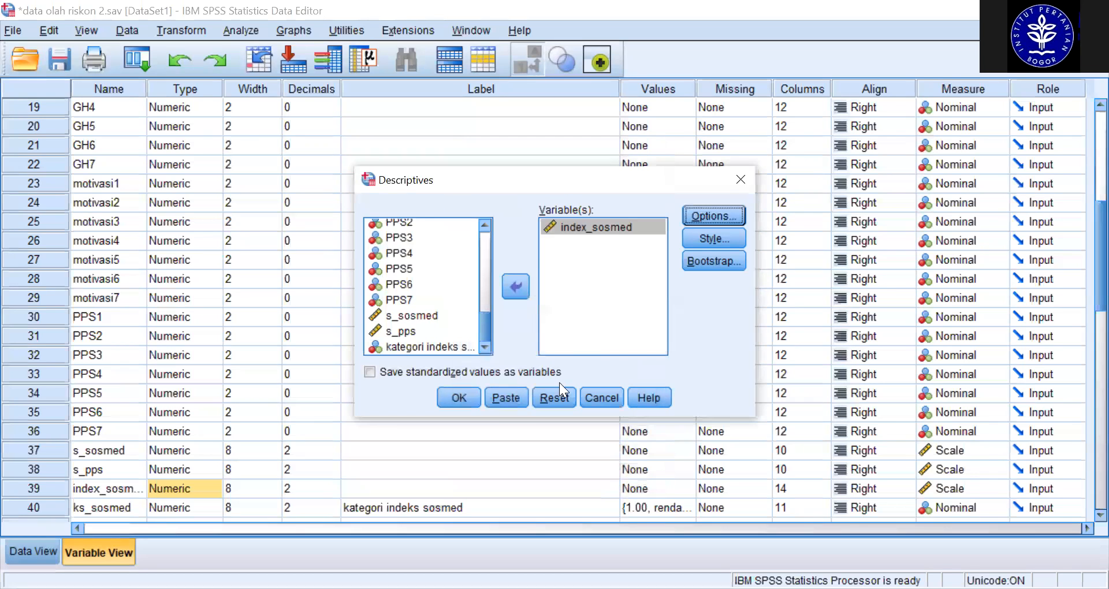
{"action": "left_click", "coordinate": [462, 397]}
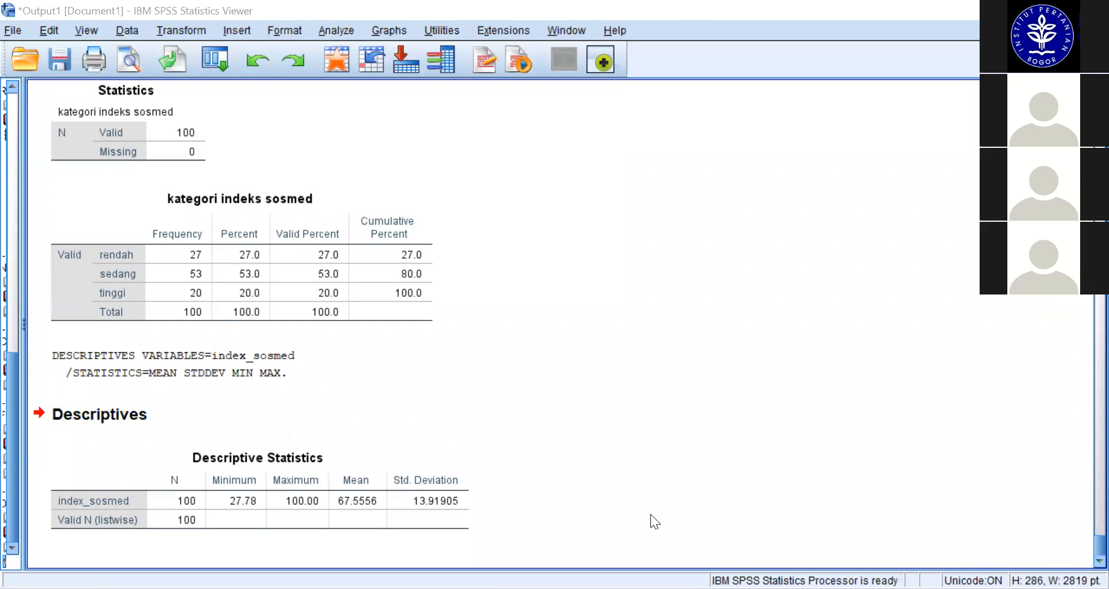
{"action": "mouse_move", "coordinate": [431, 444]}
{"action": "left_mouse_down"}
{"action": "mouse_move", "coordinate": [9, 497]}
{"action": "mouse_move", "coordinate": [570, 502]}
{"action": "mouse_move", "coordinate": [251, 389]}
{"action": "left_mouse_up"}
{"action": "mouse_move", "coordinate": [350, 460]}
{"action": "left_mouse_down"}
{"action": "mouse_move", "coordinate": [379, 536]}
{"action": "mouse_move", "coordinate": [396, 490]}
{"action": "left_mouse_up"}
{"action": "mouse_move", "coordinate": [617, 221]}
{"action": "left_mouse_down"}
{"action": "mouse_move", "coordinate": [624, 374]}
{"action": "mouse_move", "coordinate": [556, 368]}
{"action": "left_mouse_up"}
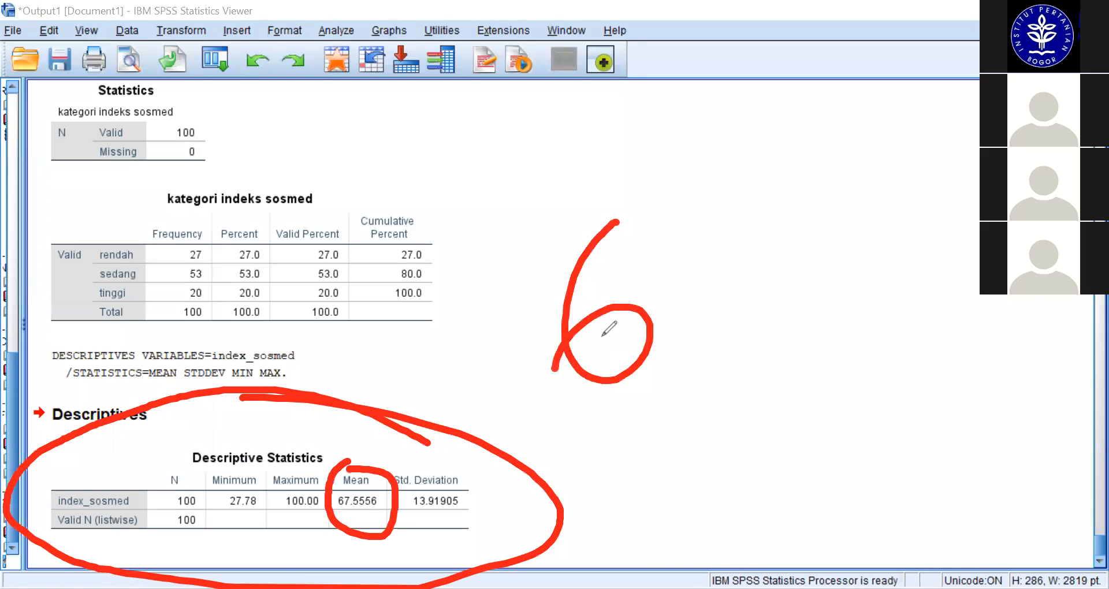
{"action": "left_click_drag", "start_coordinate": [675, 239], "coordinate": [668, 430]}
{"action": "left_click", "coordinate": [671, 342]}
{"action": "left_click_drag", "start_coordinate": [767, 316], "coordinate": [670, 344]}
{"action": "left_click", "coordinate": [758, 365]}
{"action": "mouse_move", "coordinate": [809, 261]}
{"action": "left_mouse_down"}
{"action": "mouse_move", "coordinate": [855, 341]}
{"action": "mouse_move", "coordinate": [808, 353]}
{"action": "left_mouse_up"}
{"action": "left_click_drag", "start_coordinate": [904, 237], "coordinate": [782, 256]}
{"action": "mouse_move", "coordinate": [904, 237]}
{"action": "left_mouse_down"}
{"action": "mouse_move", "coordinate": [928, 315]}
{"action": "mouse_move", "coordinate": [981, 230]}
{"action": "left_mouse_up"}
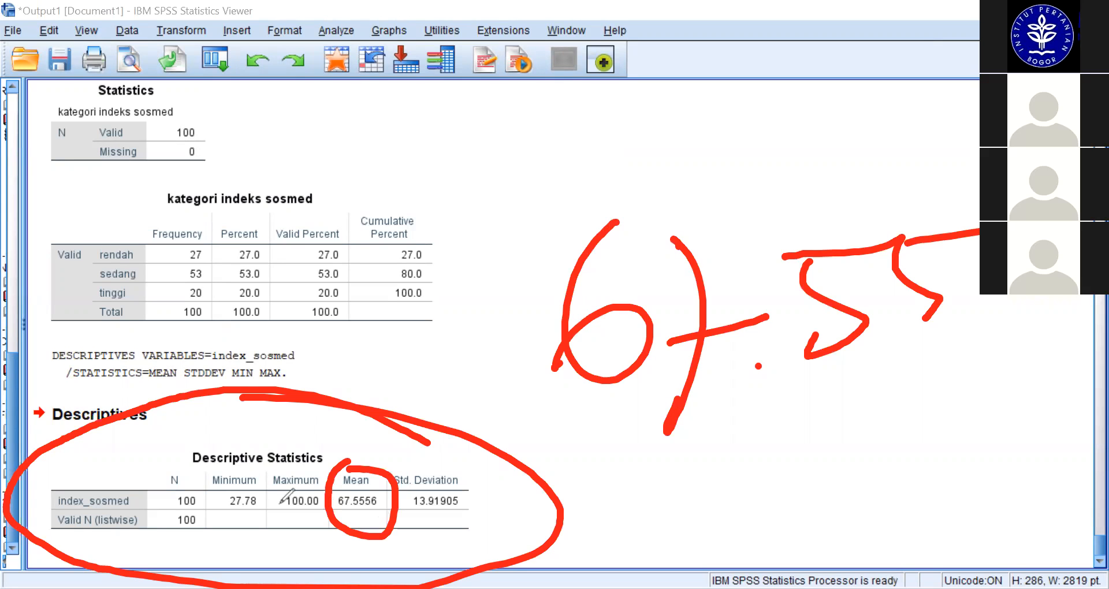
{"action": "mouse_move", "coordinate": [223, 435]}
{"action": "left_mouse_down"}
{"action": "mouse_move", "coordinate": [251, 540]}
{"action": "mouse_move", "coordinate": [256, 458]}
{"action": "mouse_move", "coordinate": [201, 448]}
{"action": "left_mouse_up"}
{"action": "mouse_move", "coordinate": [337, 432]}
{"action": "left_mouse_down"}
{"action": "mouse_move", "coordinate": [251, 479]}
{"action": "mouse_move", "coordinate": [321, 525]}
{"action": "mouse_move", "coordinate": [312, 420]}
{"action": "left_mouse_up"}
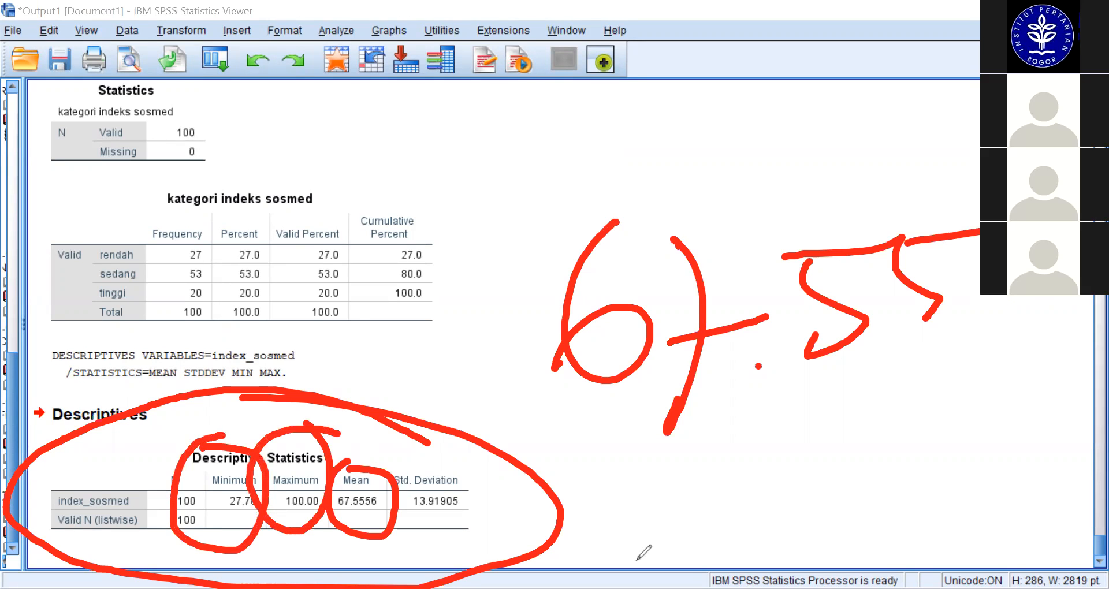
{"action": "mouse_move", "coordinate": [796, 186]}
{"action": "left_mouse_down"}
{"action": "mouse_move", "coordinate": [371, 451]}
{"action": "mouse_move", "coordinate": [1034, 405]}
{"action": "mouse_move", "coordinate": [694, 196]}
{"action": "left_mouse_up"}
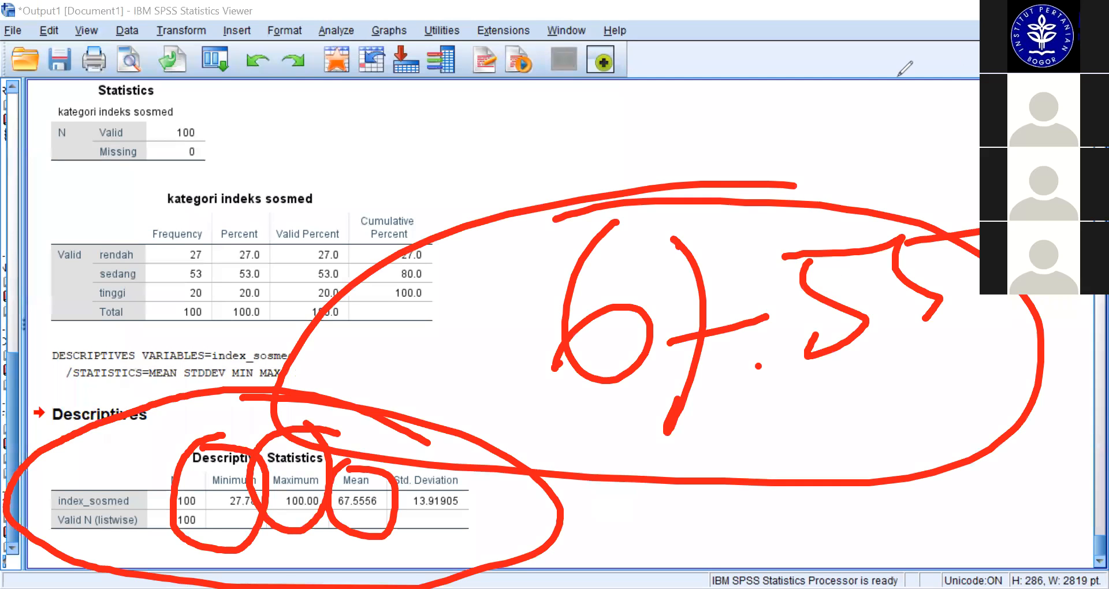
{"action": "left_click", "coordinate": [887, 110]}
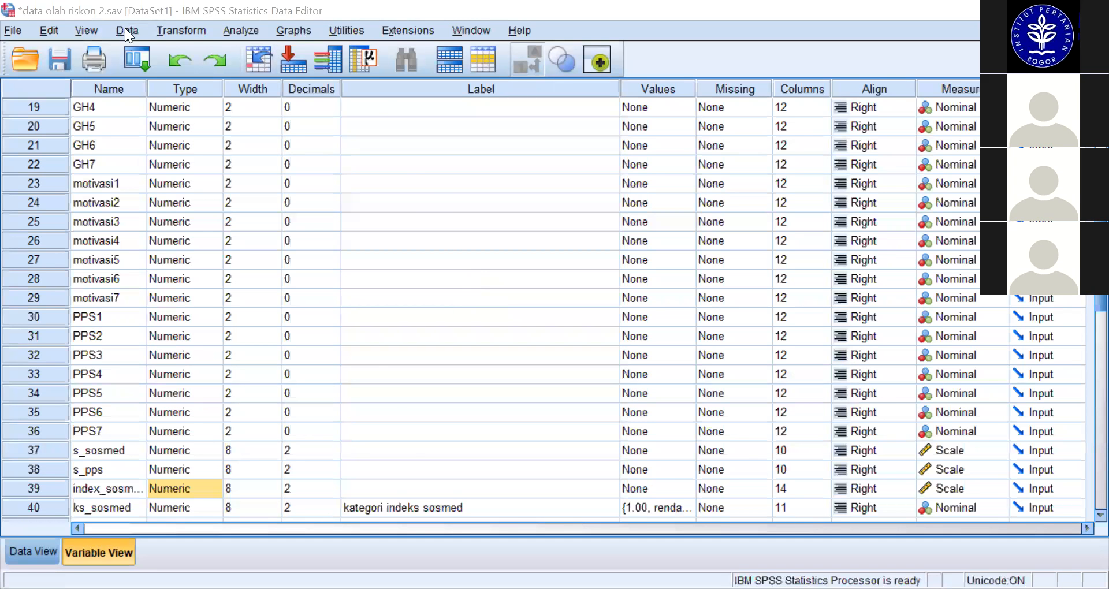
{"action": "left_click", "coordinate": [162, 31]}
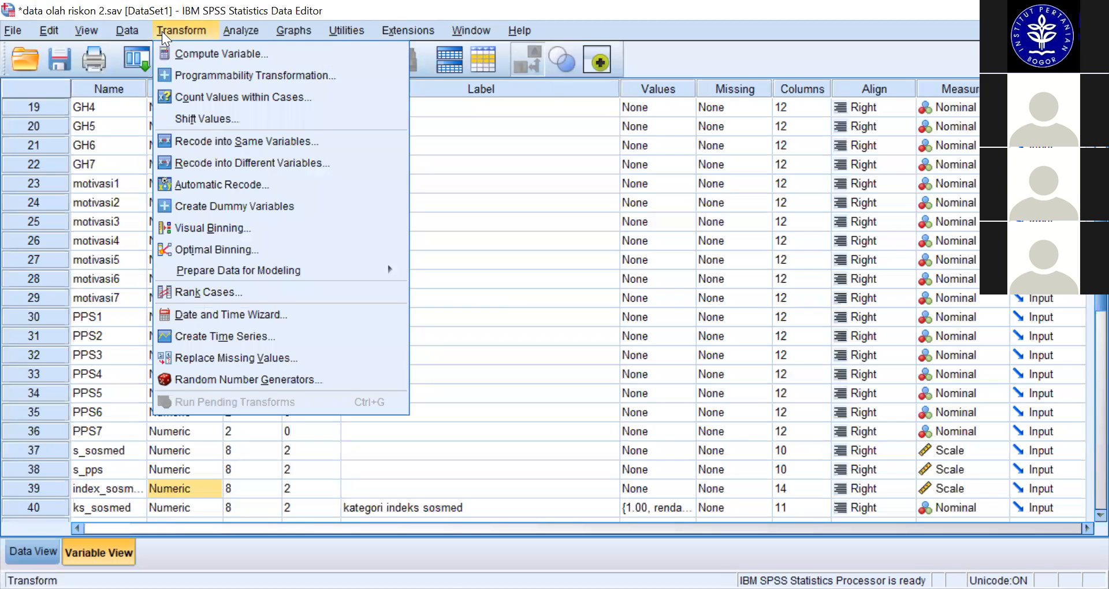
{"action": "mouse_move", "coordinate": [255, 35]}
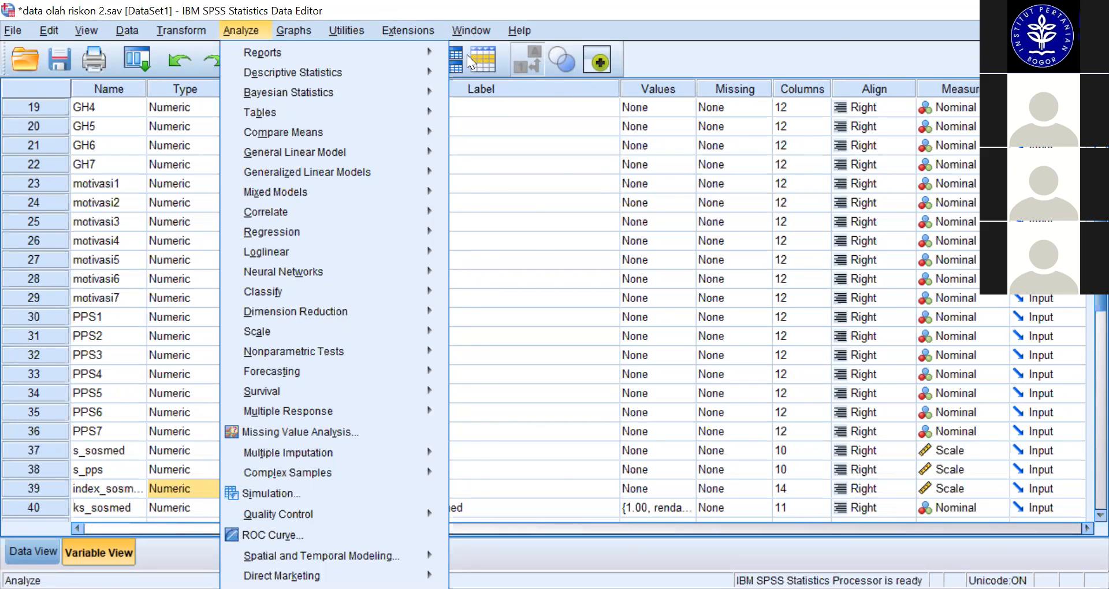
{"action": "left_click", "coordinate": [471, 30]}
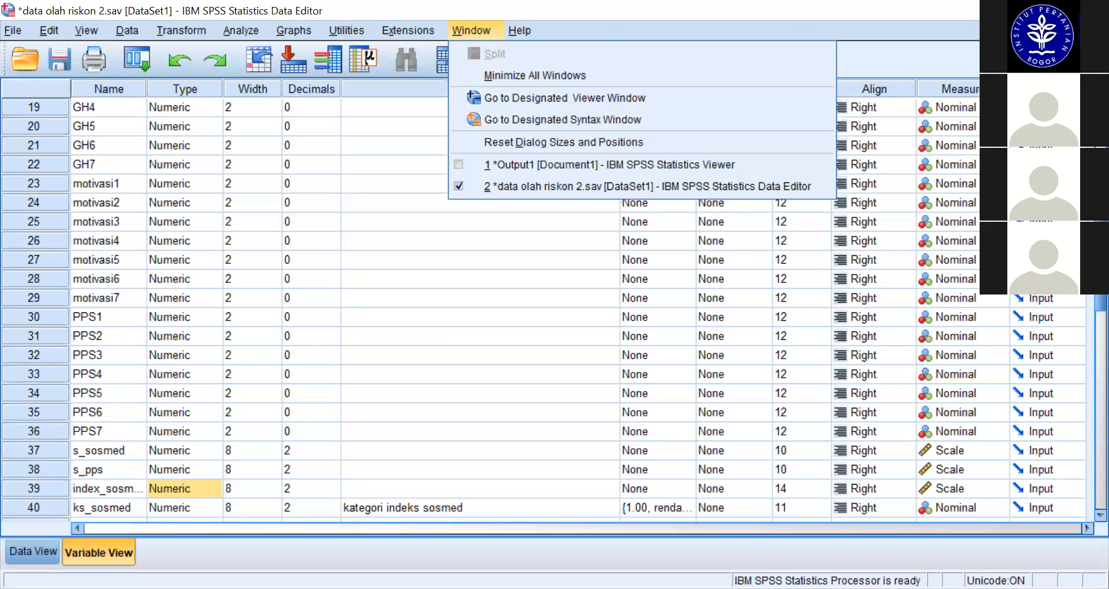
{"action": "key", "text": "Escape"}
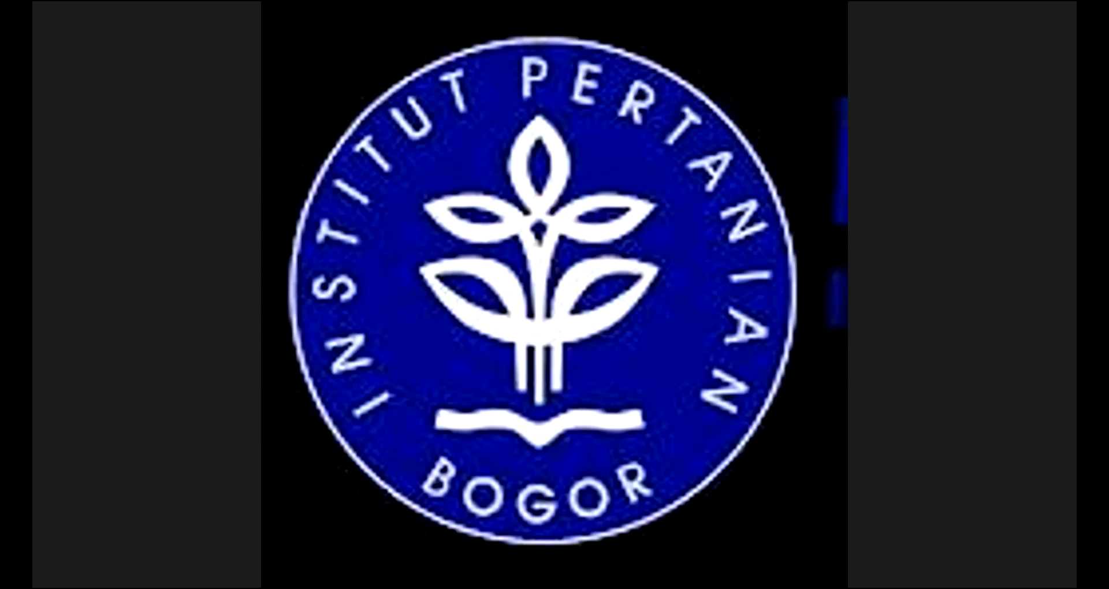
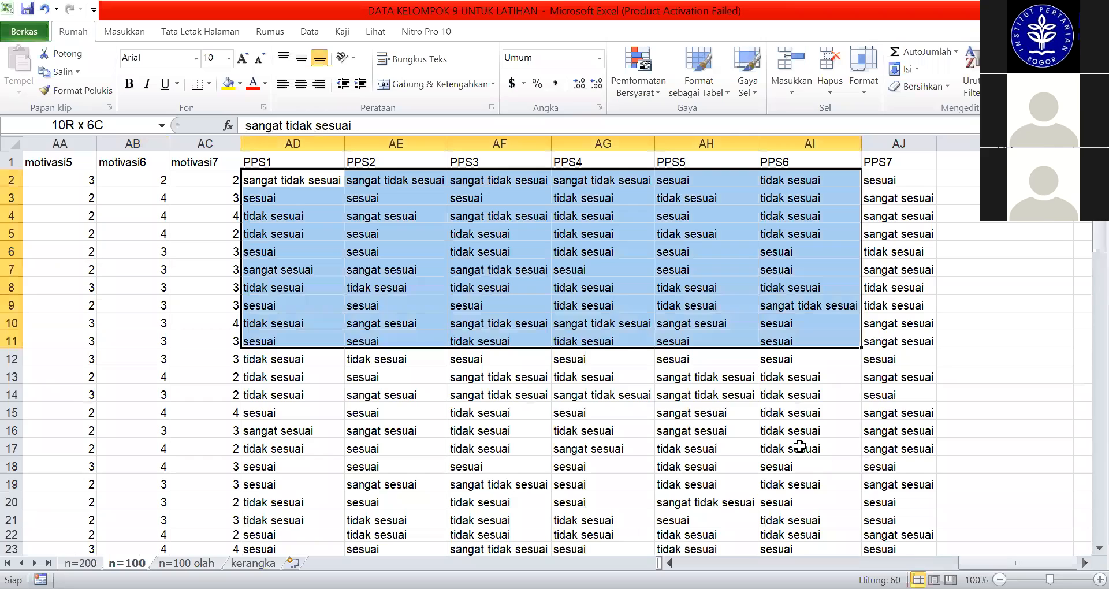
In the Excel workbook's n=100 sheet, select all PPS1 to PPS7 answers from row 2 through row 101
{"action": "scroll", "coordinate": [850, 428], "scroll_direction": "down", "scroll_amount": 3}
{"action": "scroll", "coordinate": [865, 446], "scroll_direction": "down", "scroll_amount": 20}
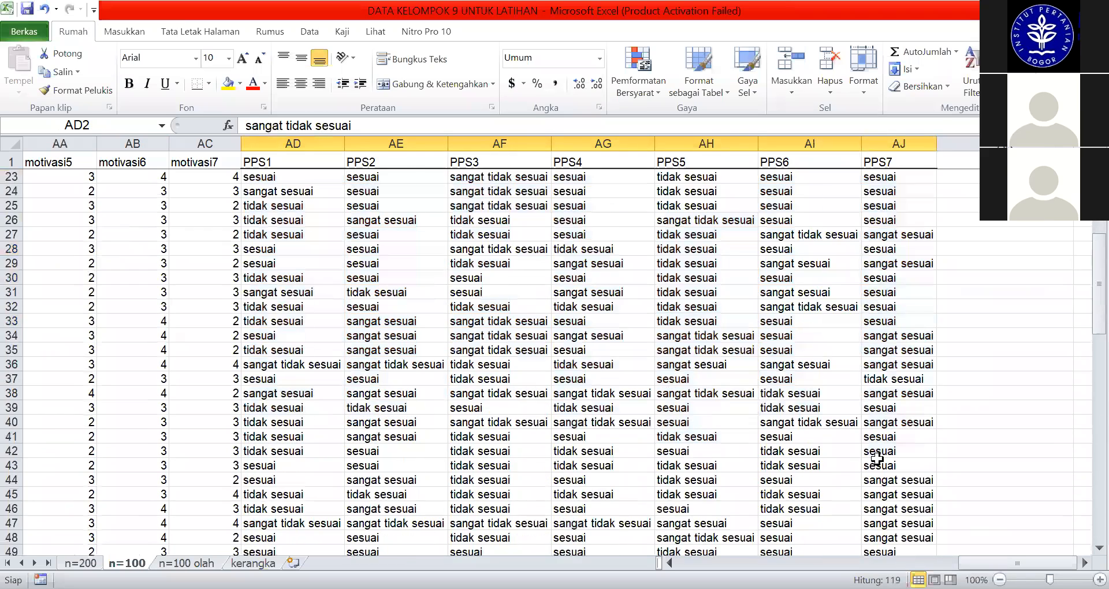
{"action": "key", "text": "ctrl+shift+Down"}
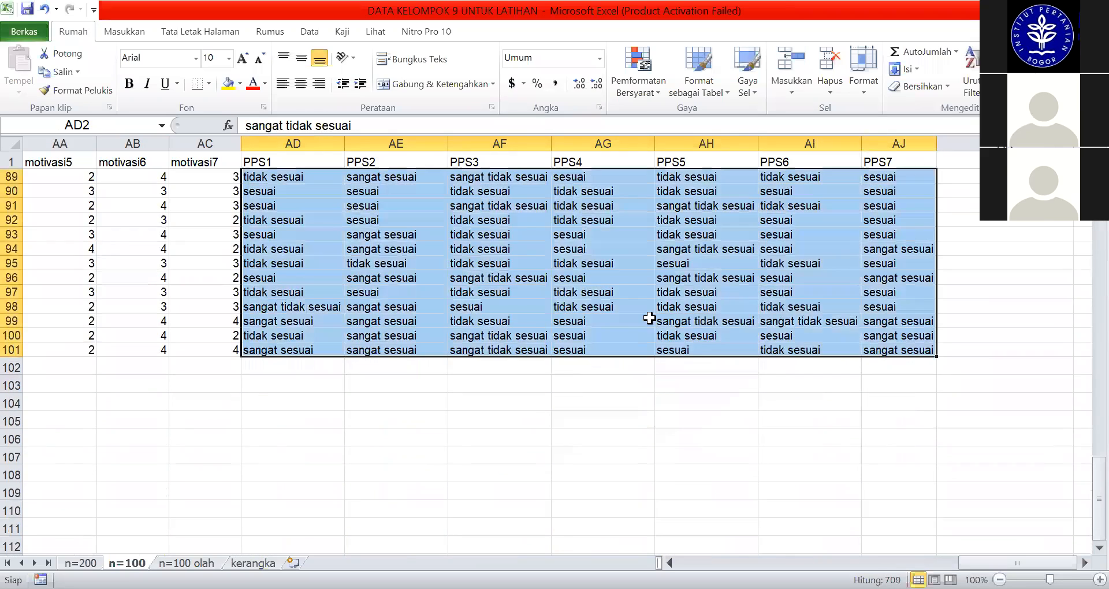
{"action": "scroll", "coordinate": [650, 318], "scroll_direction": "up", "scroll_amount": 20}
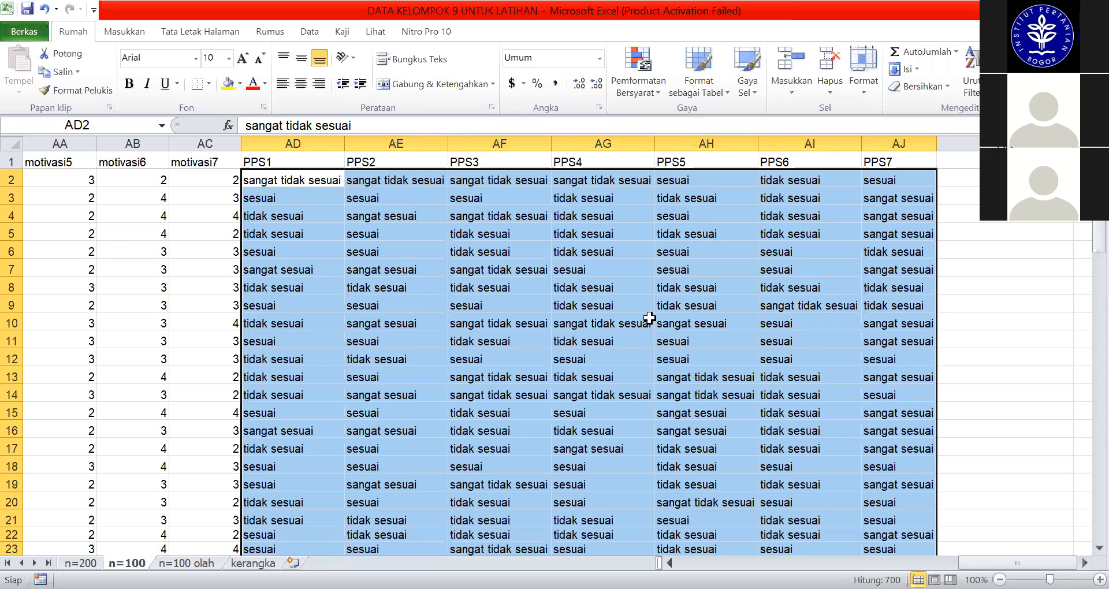
Replace every "sangat tidak sesuai" answer in the selected PPS1 to PPS7 range with 1
{"action": "key", "text": "ctrl+h"}
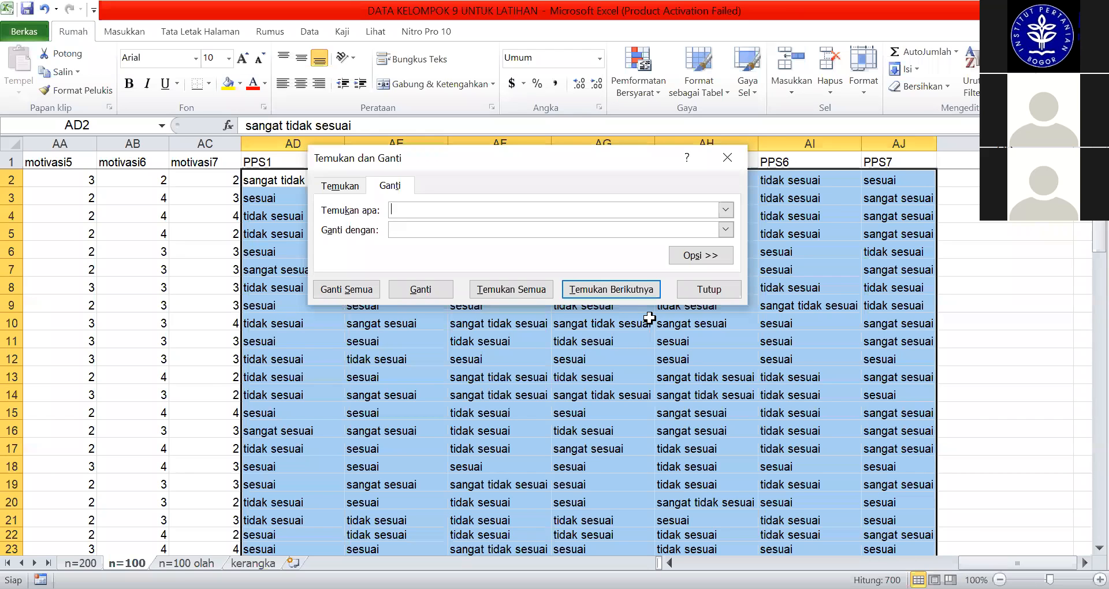
{"action": "type", "text": "sang"}
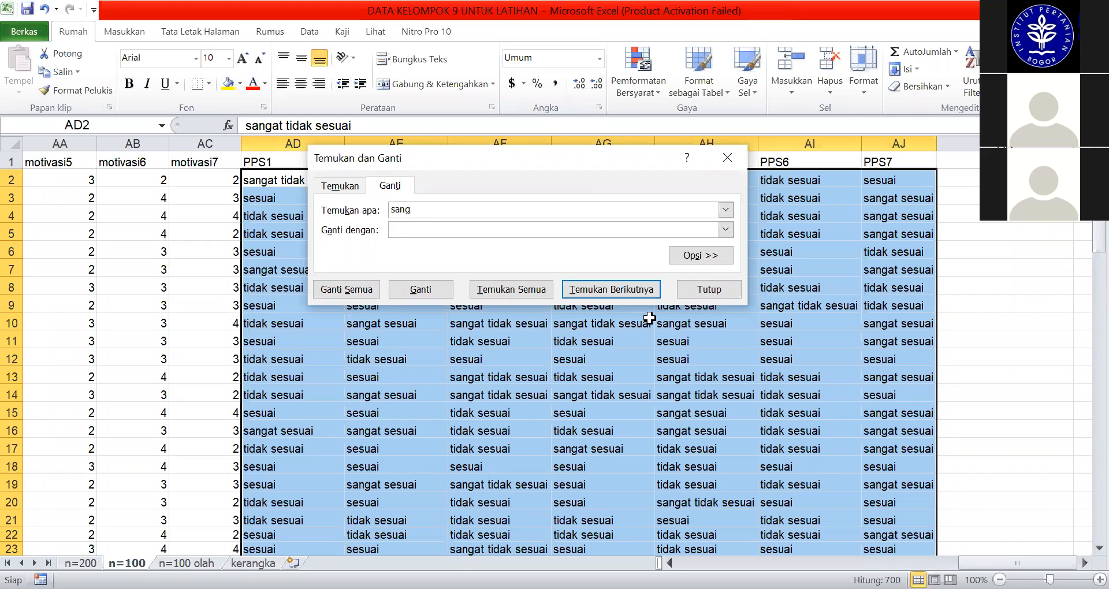
{"action": "type", "text": "at tidak sesuai"}
{"action": "left_click", "coordinate": [473, 232]}
{"action": "type", "text": "1"}
{"action": "left_click", "coordinate": [355, 289]}
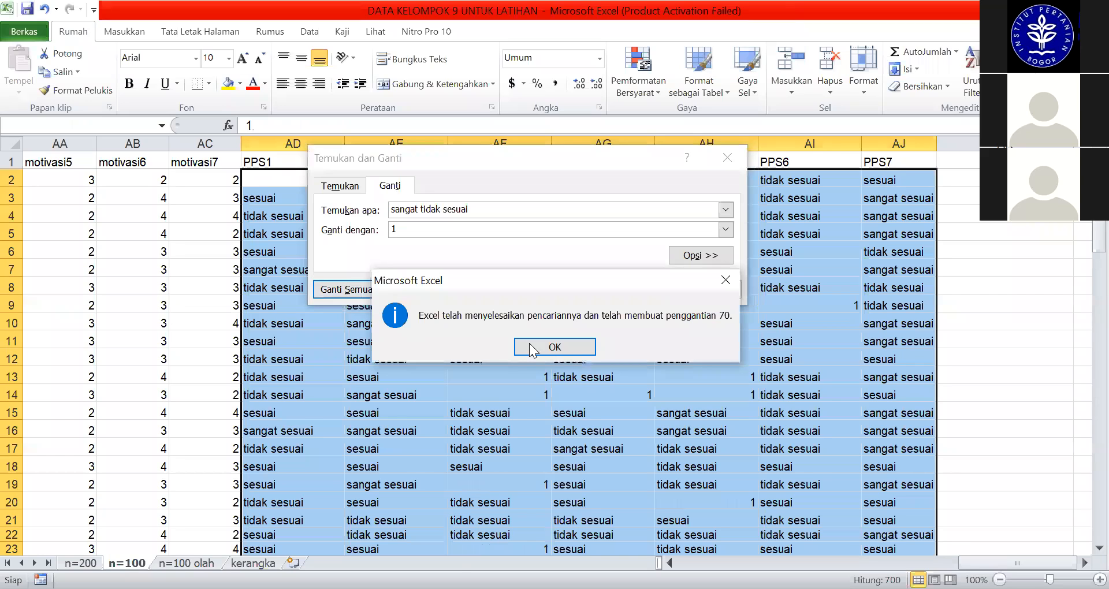
Replace every "tidak sesuai" answer in the selected PPS1 to PPS7 range with 2
{"action": "key", "text": "Return"}
{"action": "double_click", "coordinate": [393, 208]}
{"action": "key", "text": "BackSpace"}
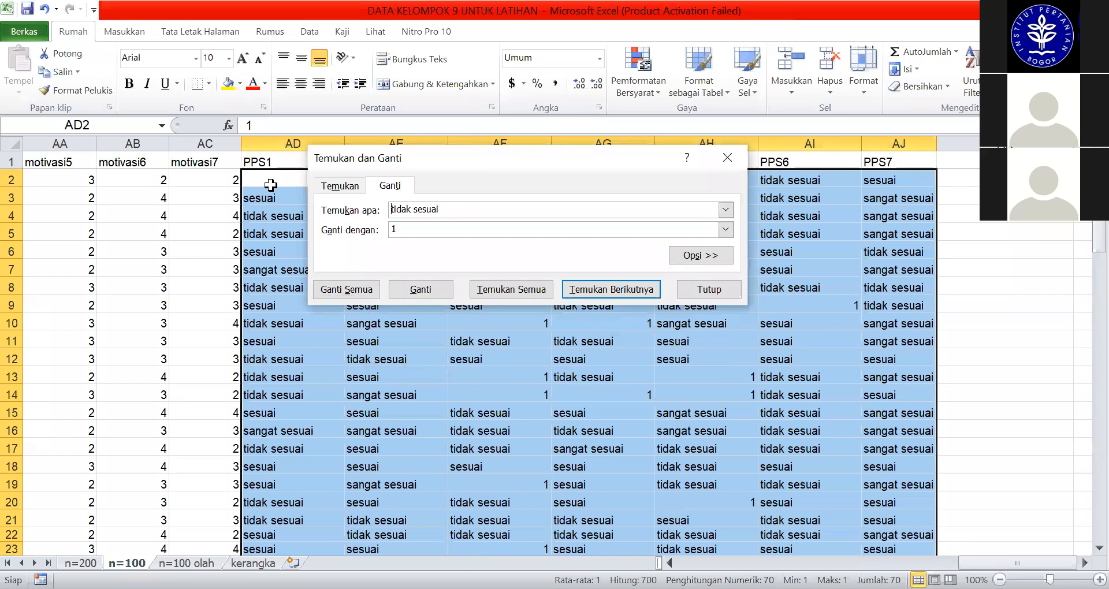
{"action": "double_click", "coordinate": [418, 231]}
{"action": "type", "text": "2"}
{"action": "left_click", "coordinate": [359, 290]}
{"action": "left_click", "coordinate": [558, 347]}
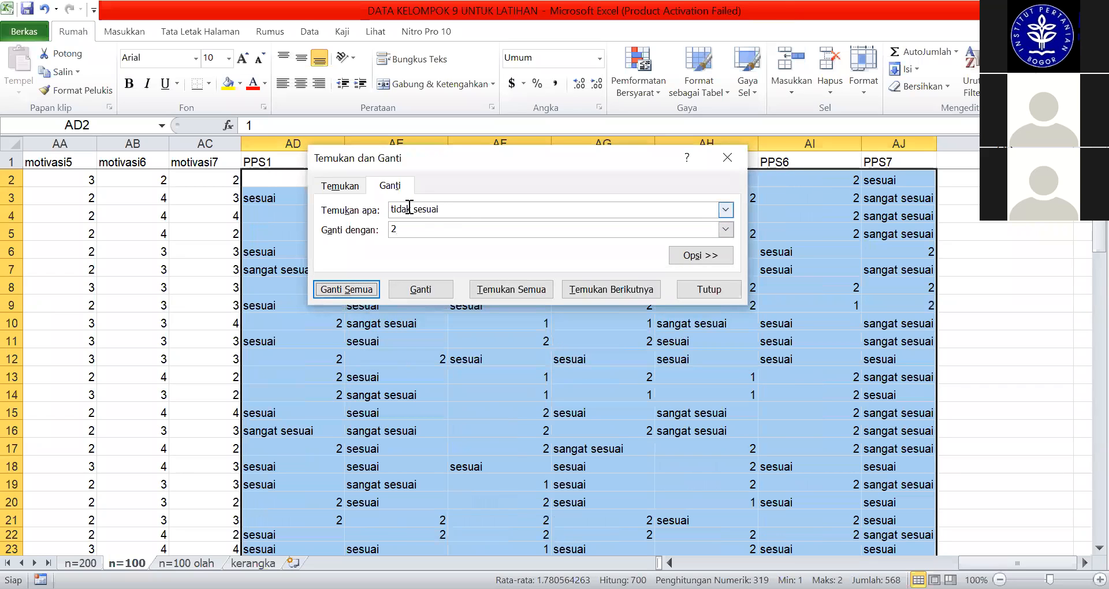
Try to replace every "sesuai" in the selected PPS1 to PPS7 range with 3, and undo that replacement
{"action": "left_click_drag", "start_coordinate": [411, 208], "coordinate": [391, 209]}
{"action": "type", "text": "sangat"}
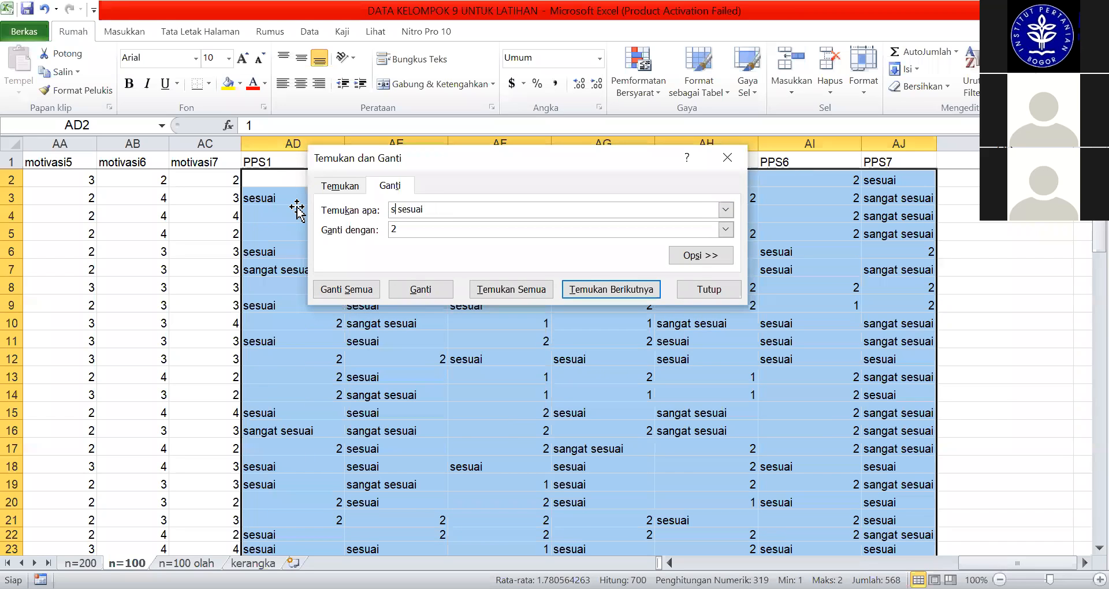
{"action": "key", "text": "Tab"}
{"action": "left_click_drag", "start_coordinate": [417, 209], "coordinate": [333, 204]}
{"action": "key", "text": "BackSpace"}
{"action": "key", "text": "Tab"}
{"action": "type", "text": "3"}
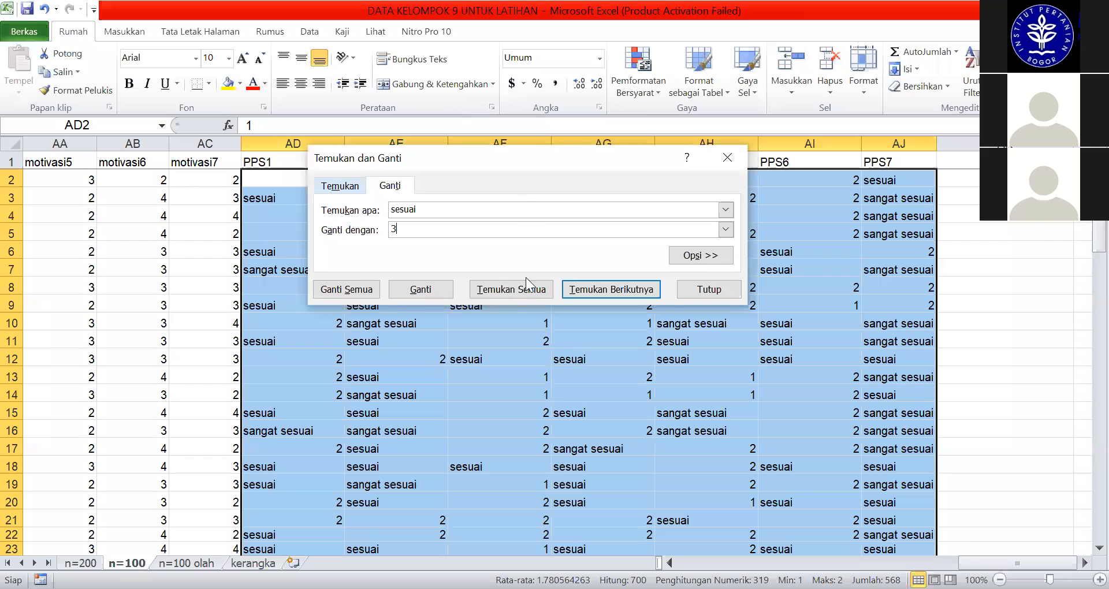
{"action": "left_click", "coordinate": [337, 292]}
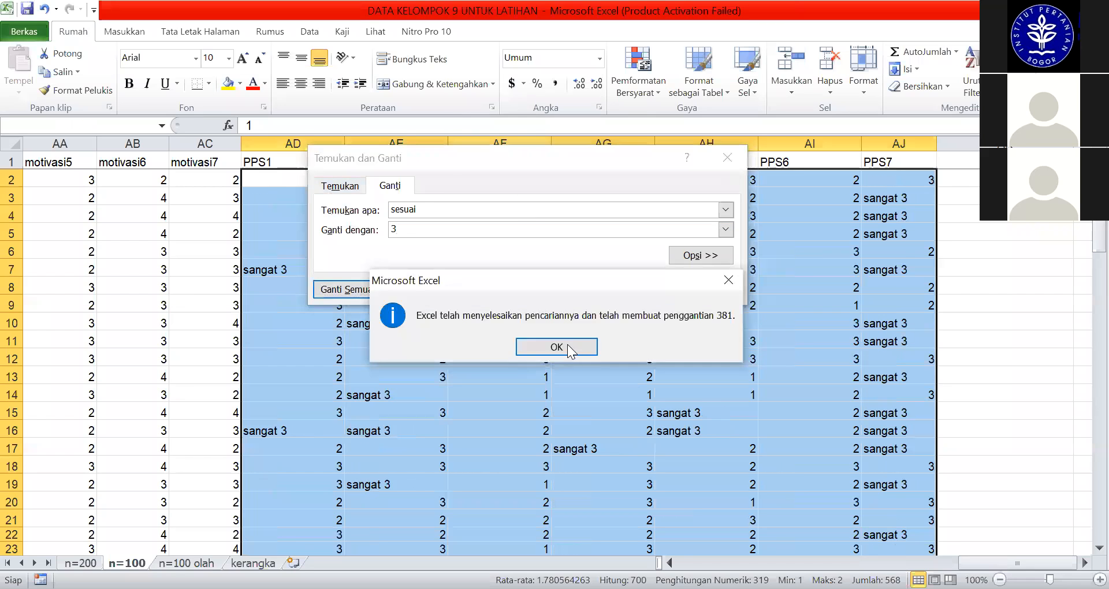
{"action": "left_click", "coordinate": [568, 348]}
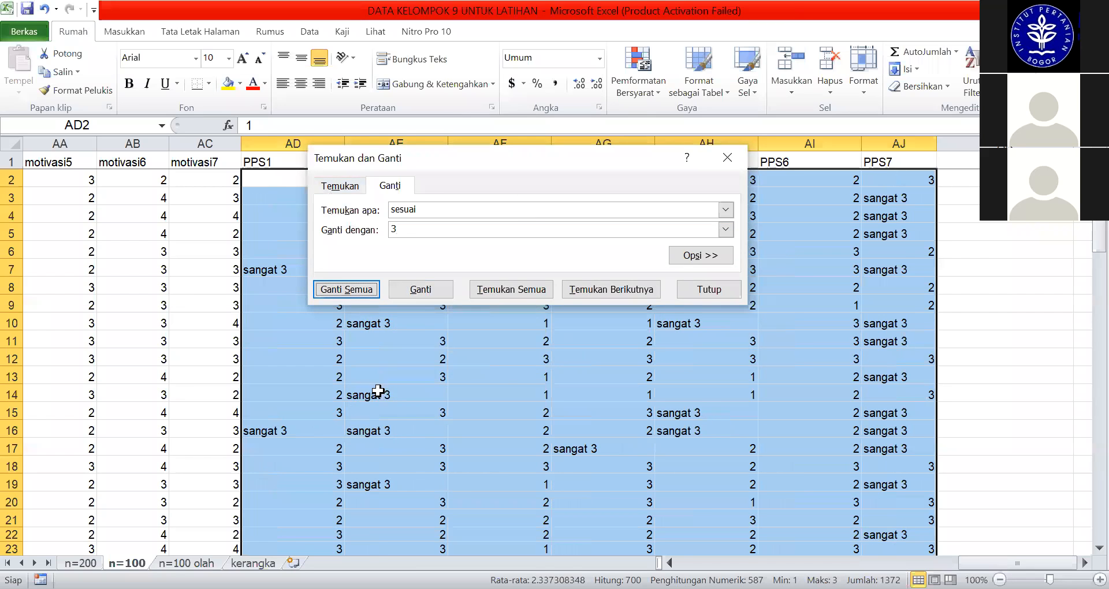
{"action": "left_click", "coordinate": [373, 393]}
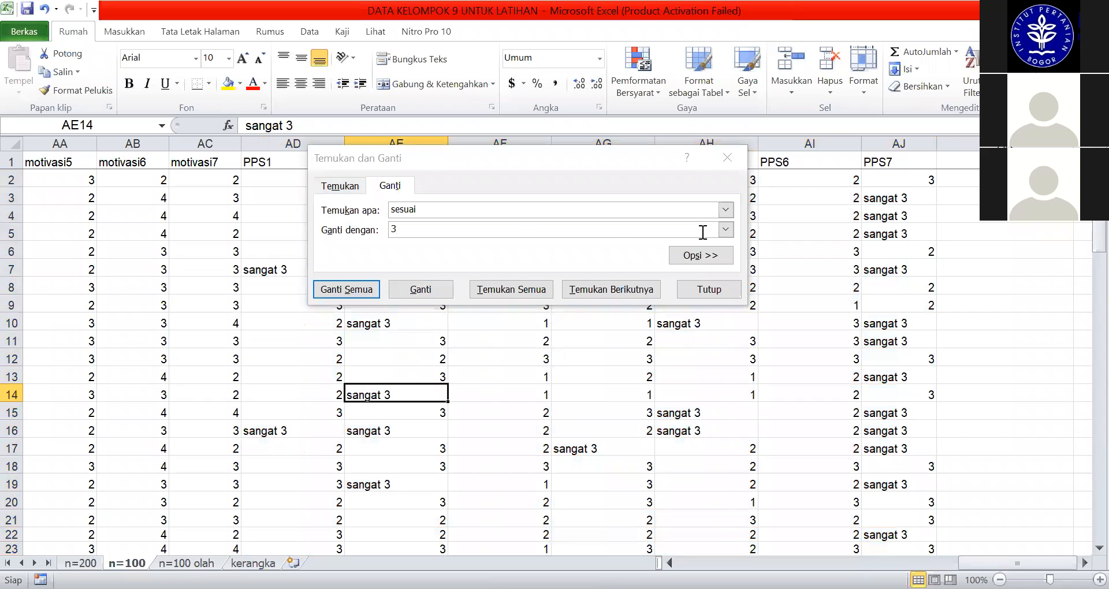
{"action": "left_click", "coordinate": [730, 156]}
{"action": "left_click", "coordinate": [732, 329]}
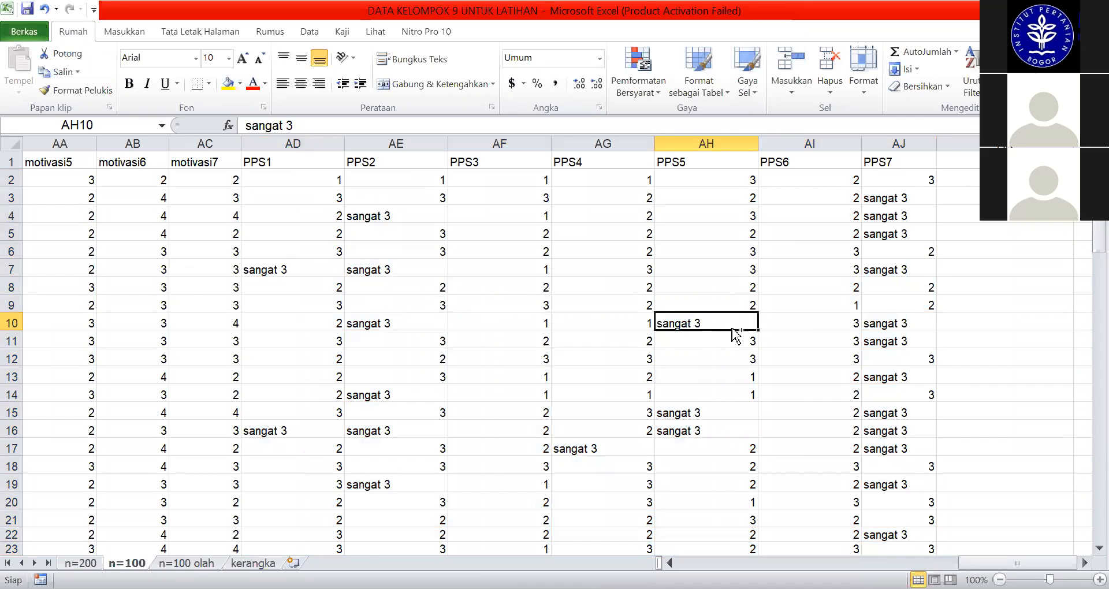
{"action": "key", "text": "ctrl+z"}
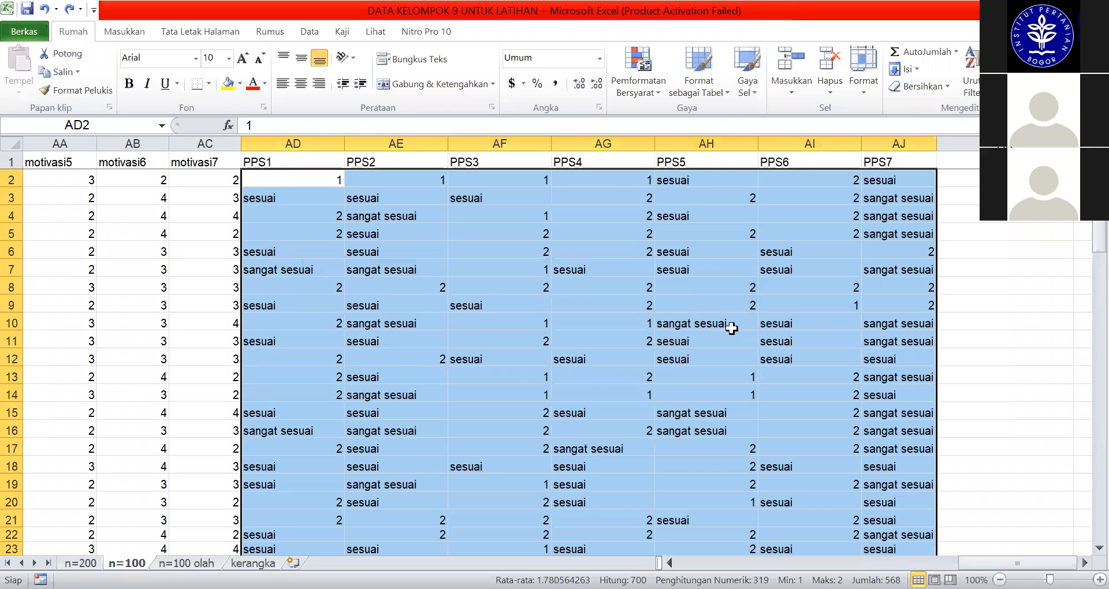
Replace every "sangat sesuai" answer in the selected PPS1 to PPS7 range with 4
{"action": "key", "text": "ctrl+h"}
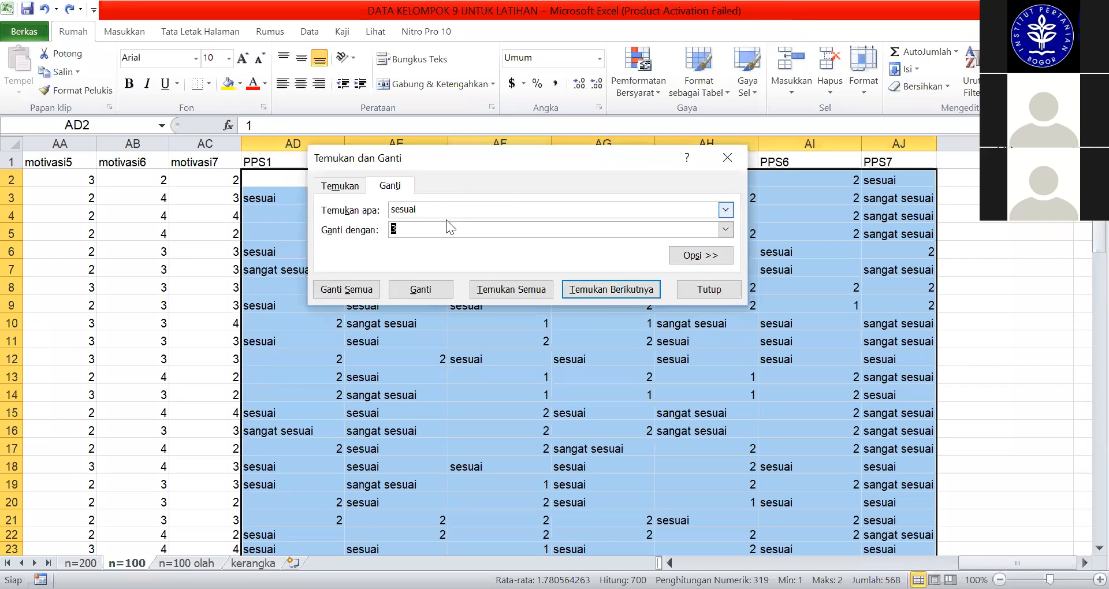
{"action": "left_click", "coordinate": [392, 210]}
{"action": "type", "text": "sangat"}
{"action": "key", "text": "Tab"}
{"action": "type", "text": "4"}
{"action": "left_click", "coordinate": [347, 288]}
{"action": "left_click", "coordinate": [564, 346]}
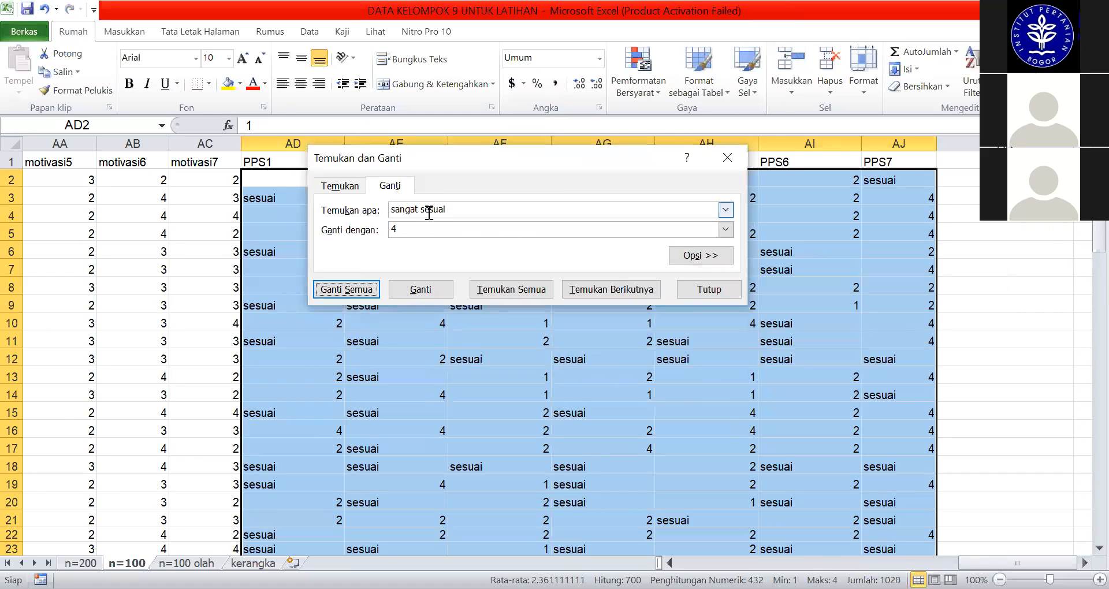
Replace the remaining "sesuai" answers in PPS1 to PPS7 with 3, close the replace dialog and check the coded rows
{"action": "left_click_drag", "start_coordinate": [421, 209], "coordinate": [158, 190]}
{"action": "key", "text": "BackSpace"}
{"action": "key", "text": "Tab"}
{"action": "type", "text": "3"}
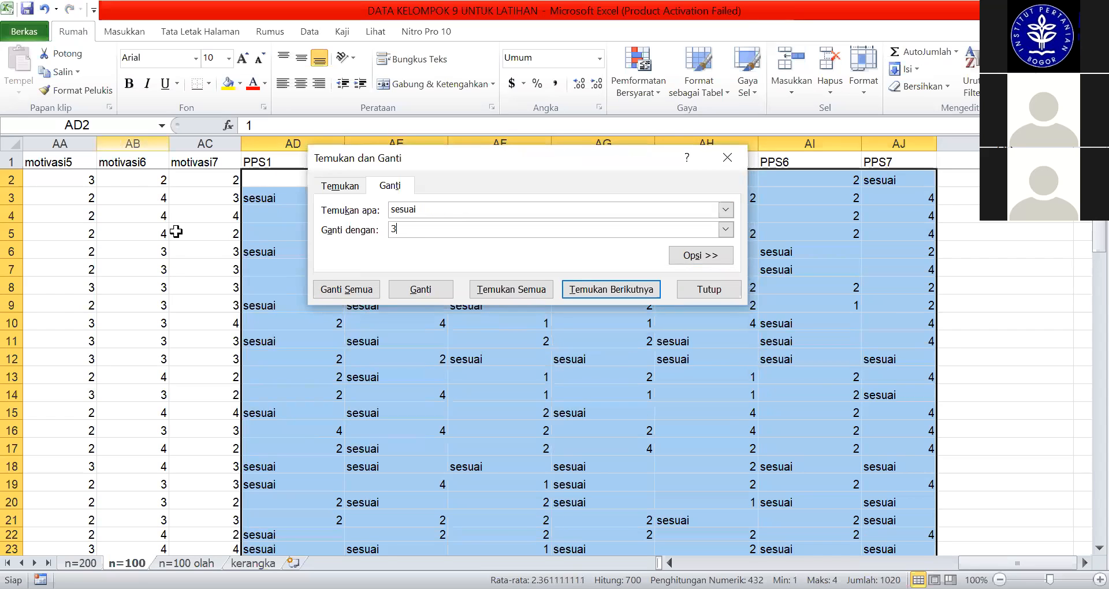
{"action": "left_click", "coordinate": [347, 289]}
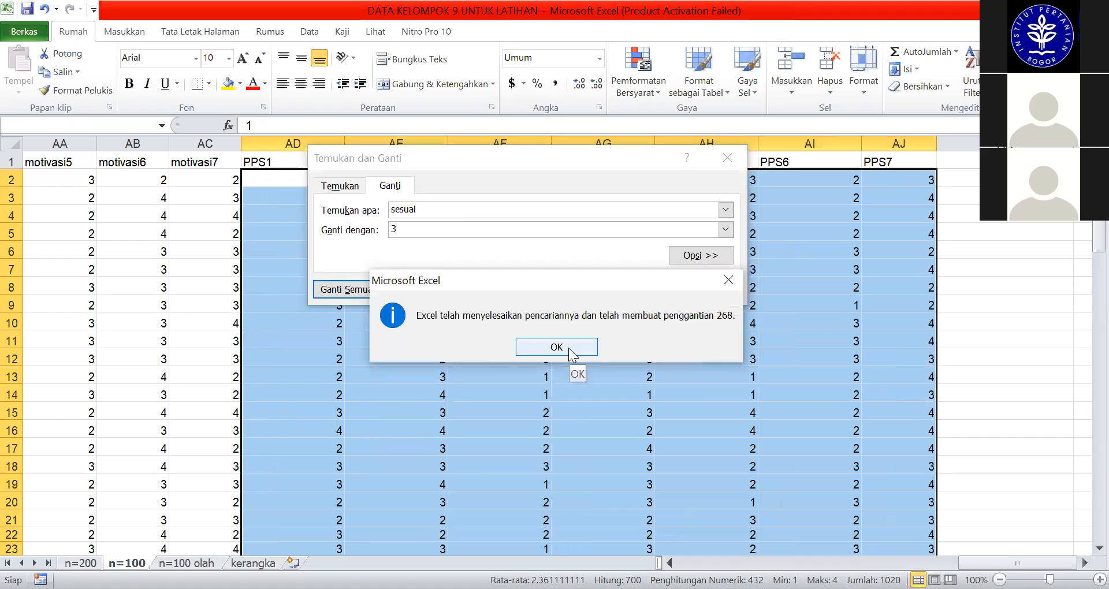
{"action": "left_click", "coordinate": [569, 348]}
{"action": "left_click", "coordinate": [701, 377]}
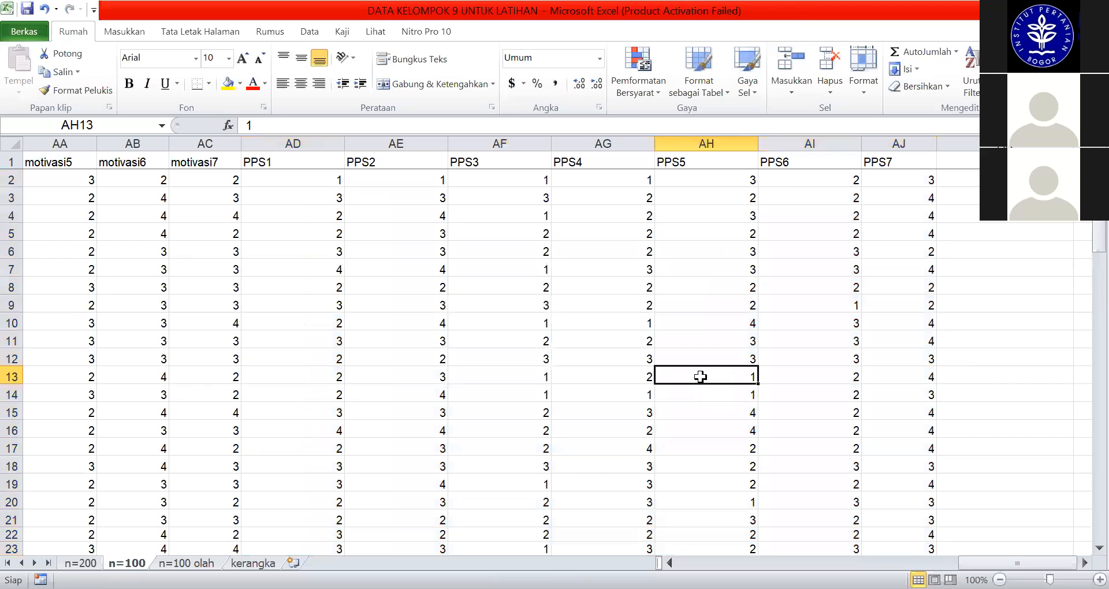
{"action": "scroll", "coordinate": [699, 370], "scroll_direction": "down", "scroll_amount": 20}
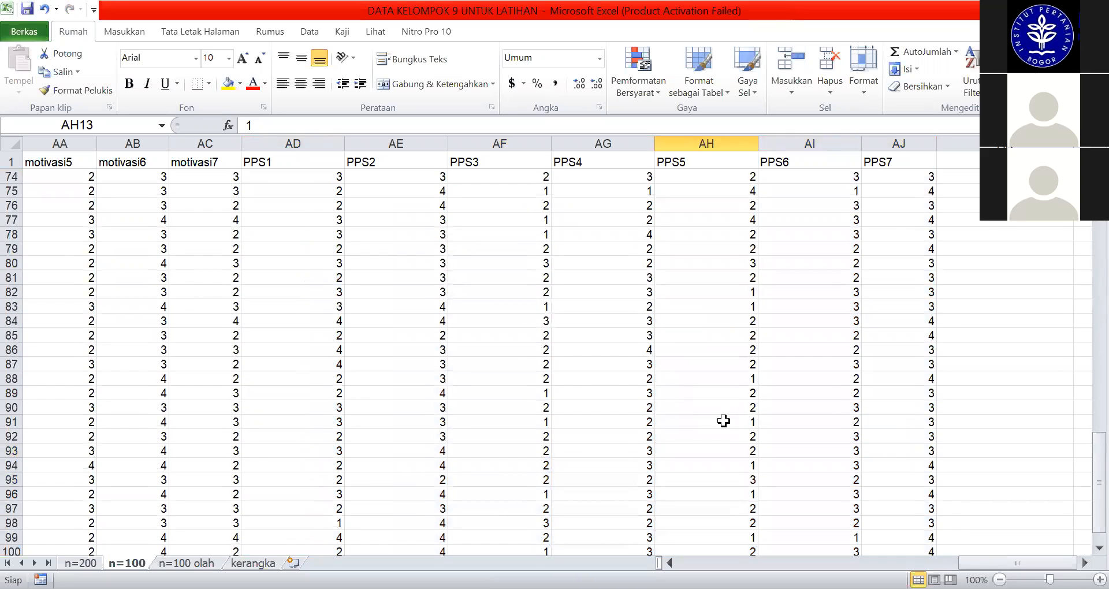